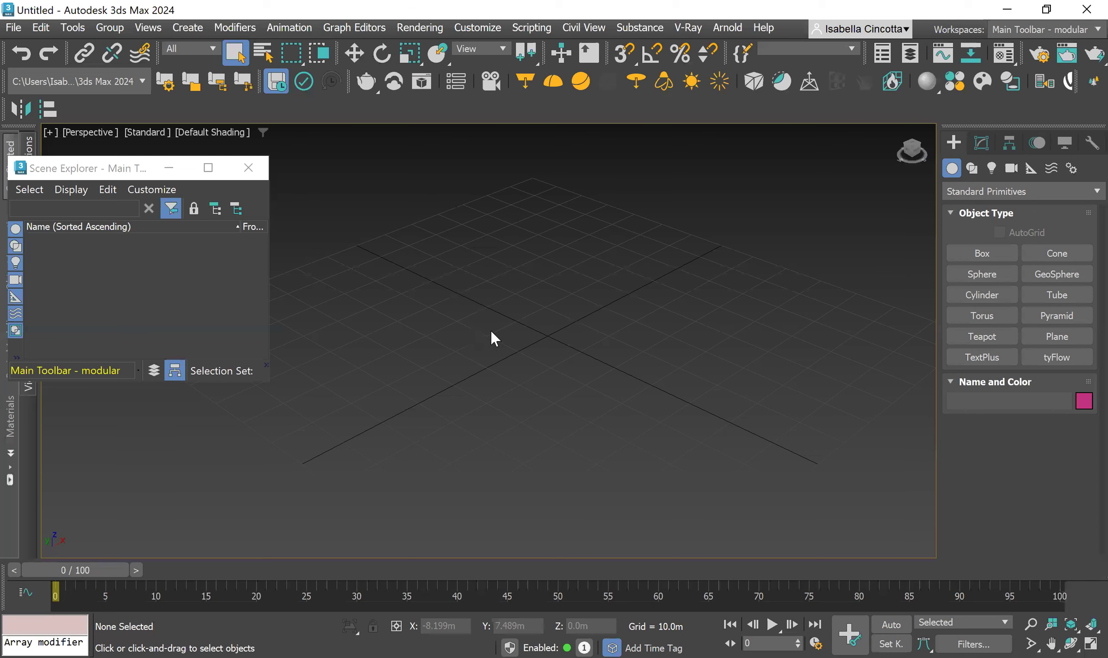
- Create a standard primitive box in the perspective view, about 77 m long, 63 m wide and 10 m high
middle_drag(491, 330, 471, 345)
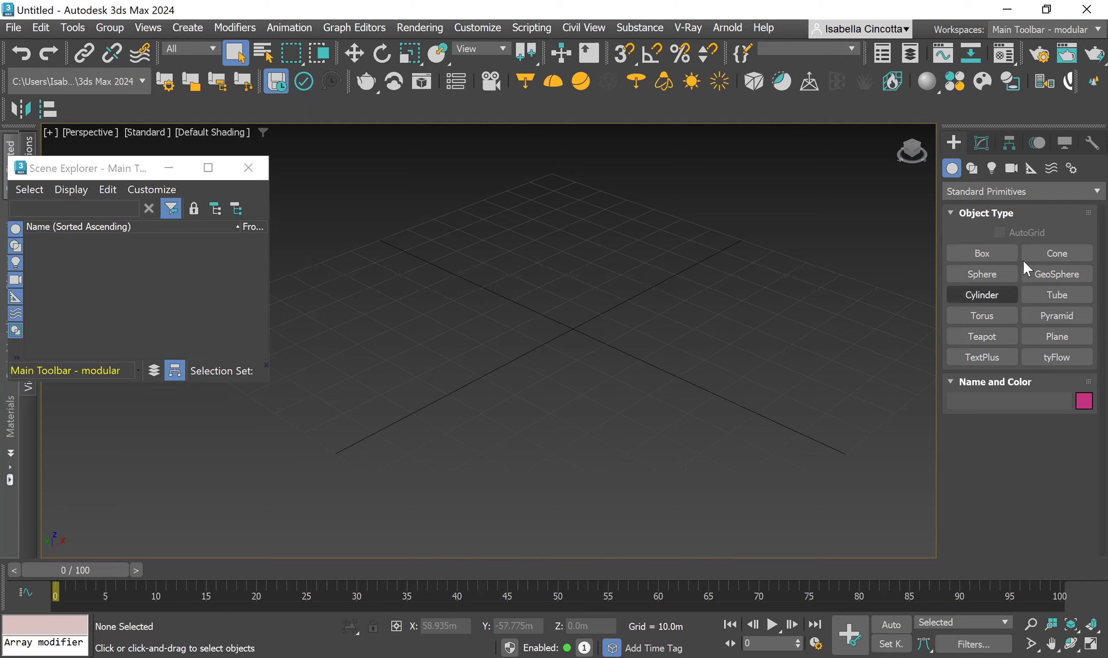
click(983, 253)
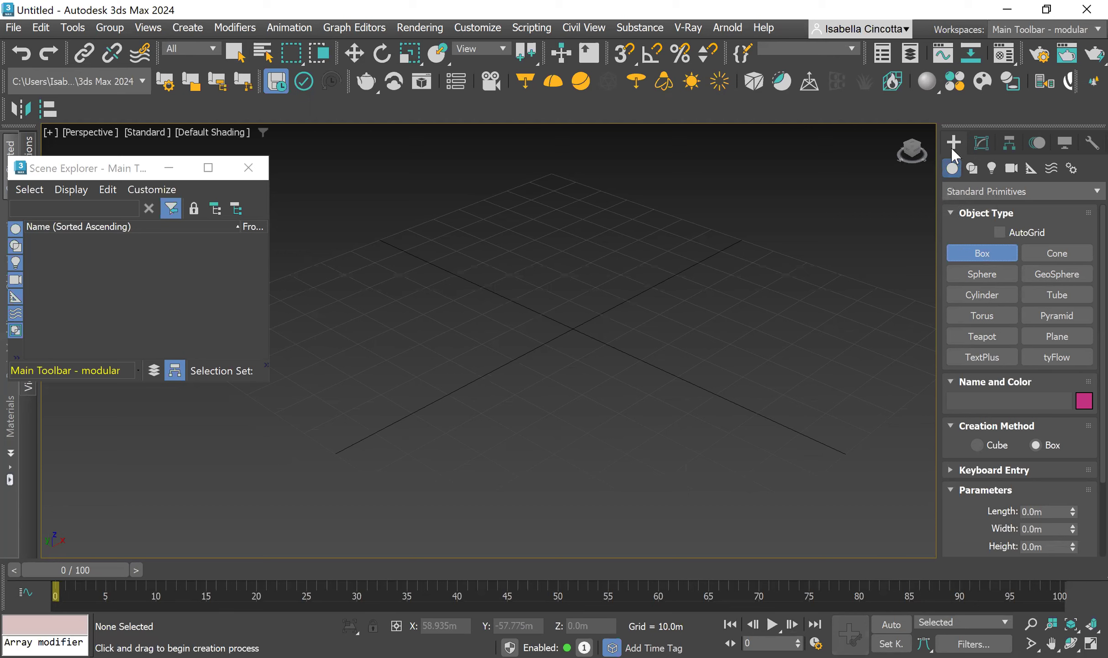
drag(411, 275, 809, 294)
click(830, 273)
click(823, 254)
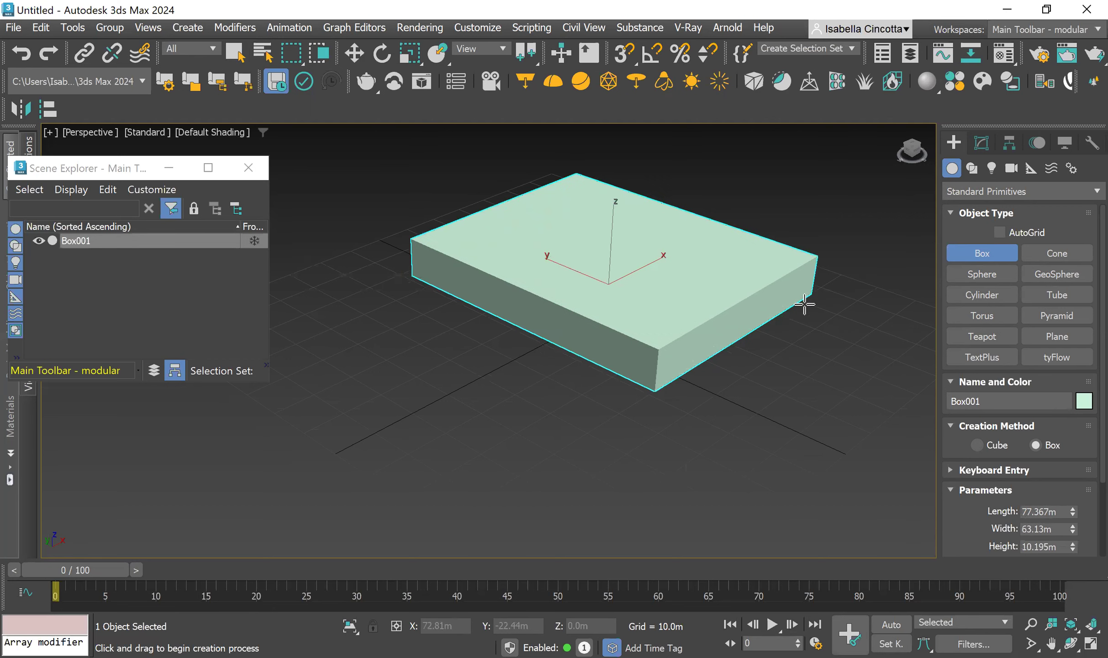
middle_drag(640, 384, 599, 398)
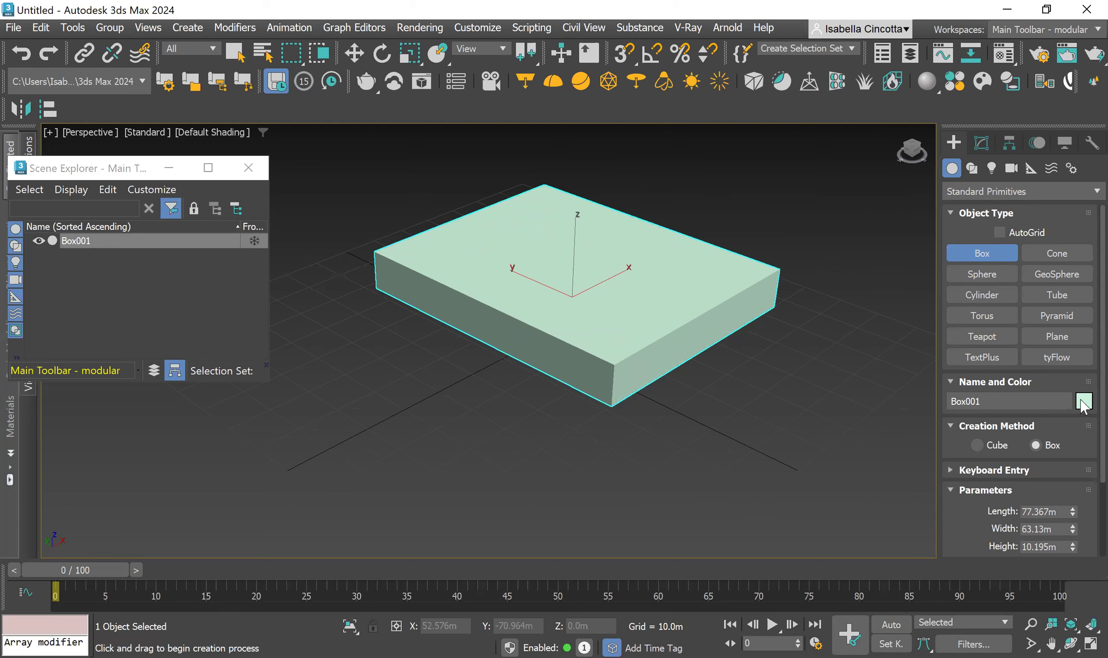
- Set the box's length and width to 50 m and its height to 2.5 m
scroll(1082, 425, down, 2)
scroll(1080, 450, down, 1)
click(1050, 412)
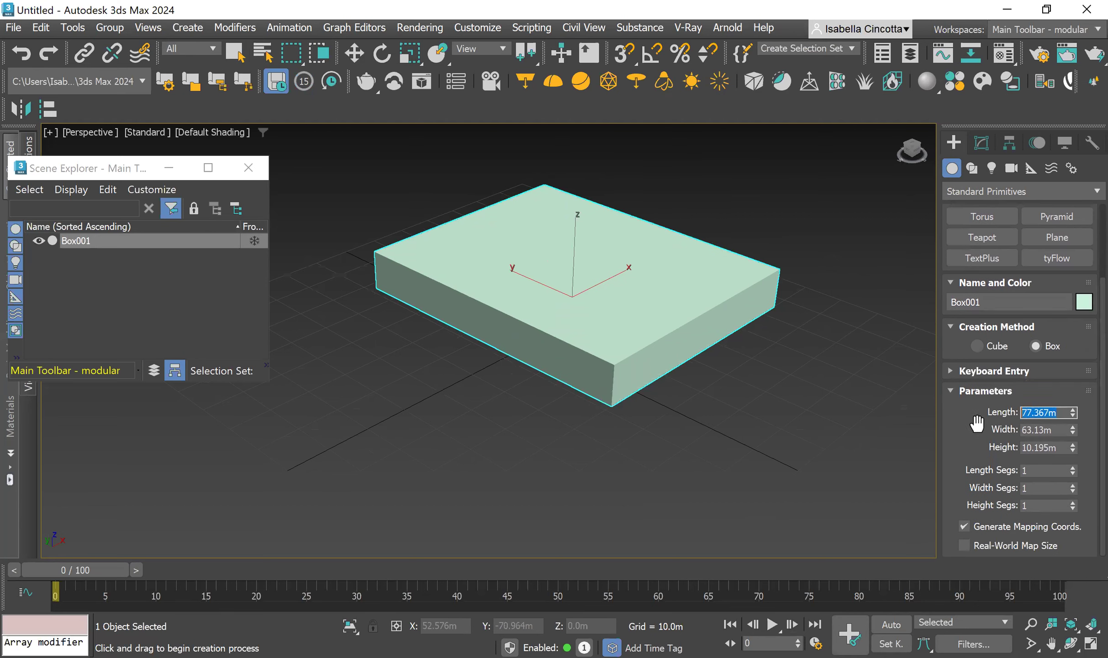
text(50)
key(Return)
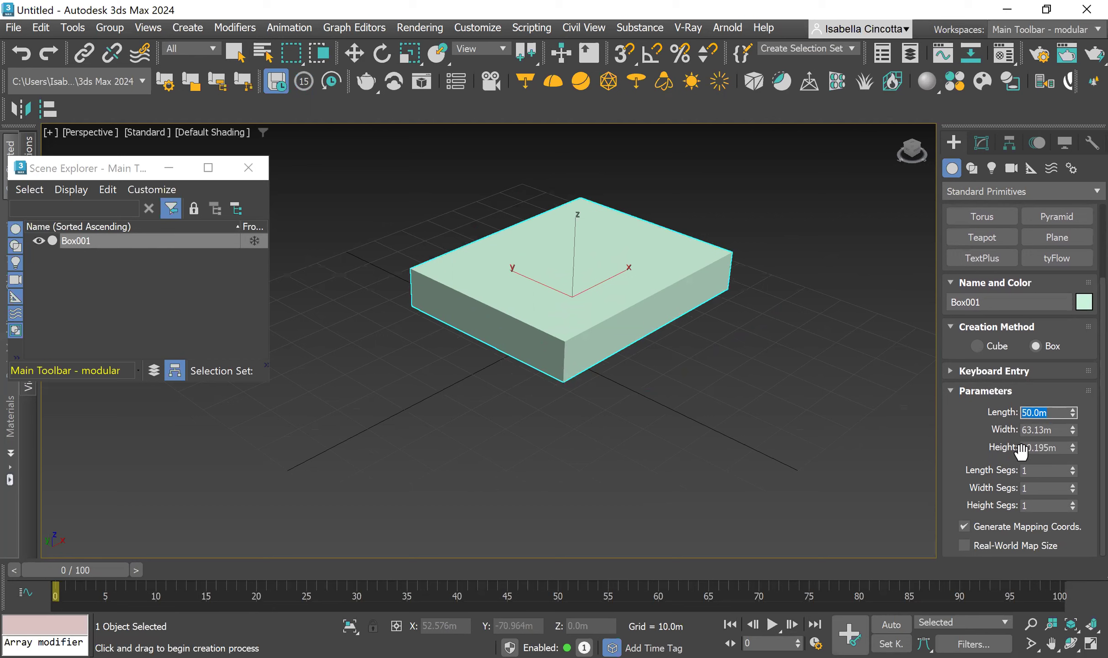
click(1035, 429)
text(50)
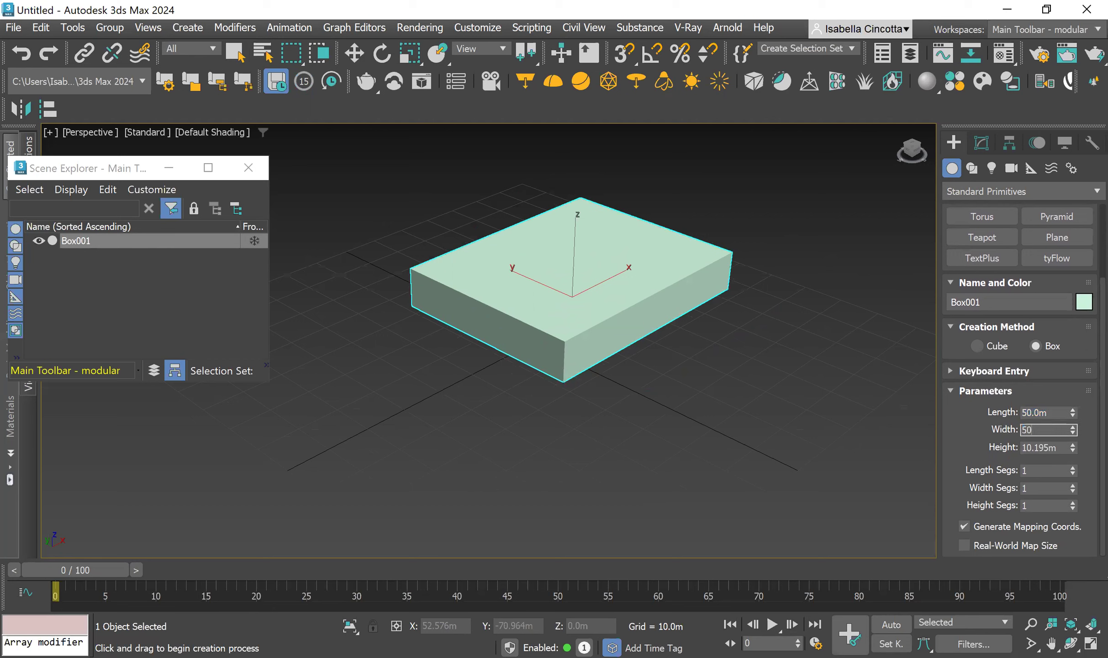
key(Return)
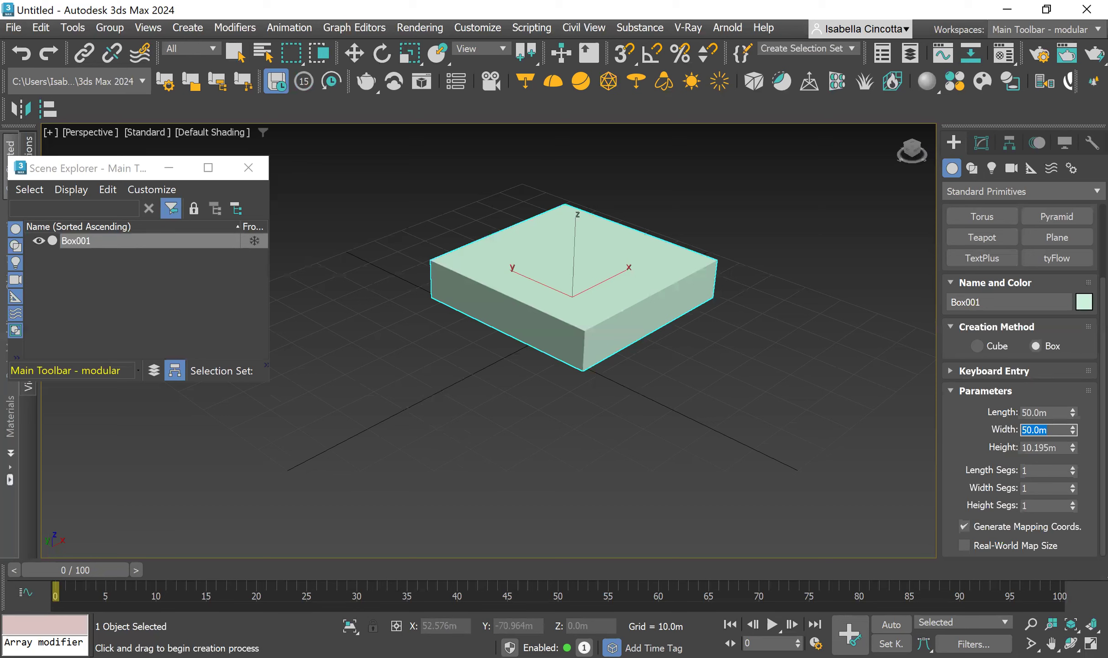
click(1059, 447)
text(2.)
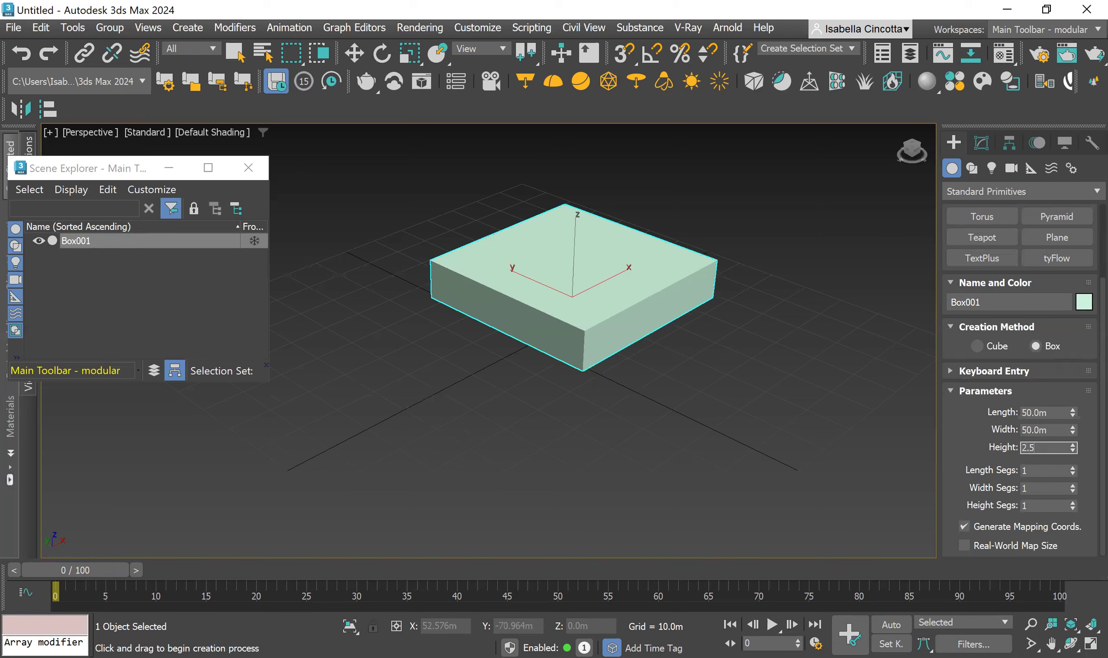
text(5)
key(Return)
middle_drag(587, 381, 554, 401)
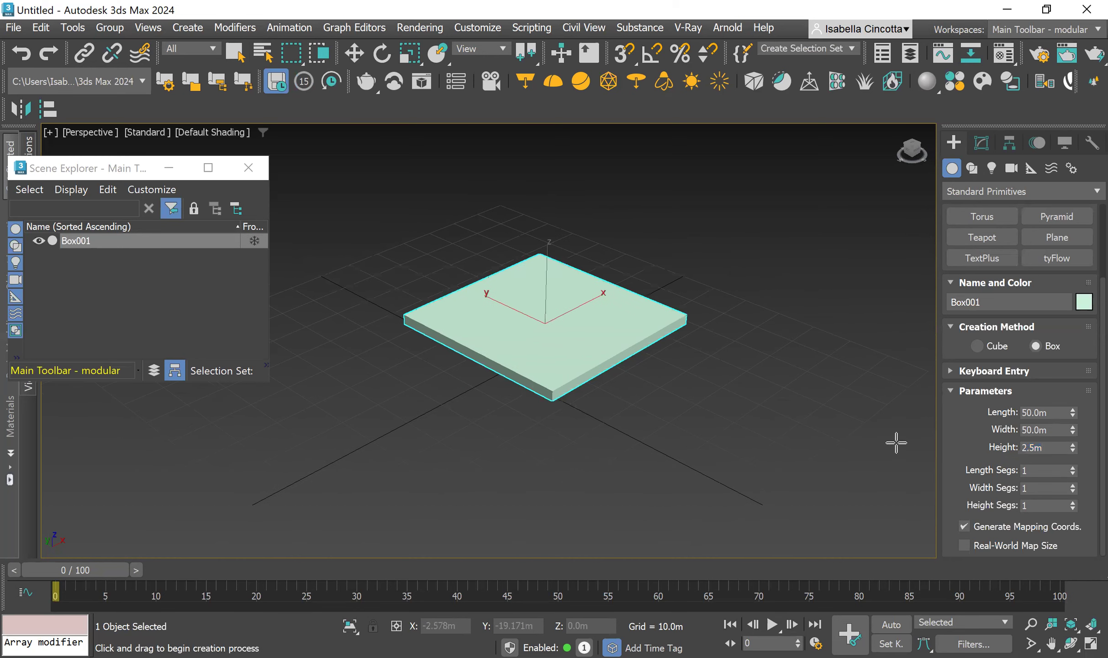
- Set the box's length and width segments to 100 and its height segments to 5
drag(1034, 469, 1009, 470)
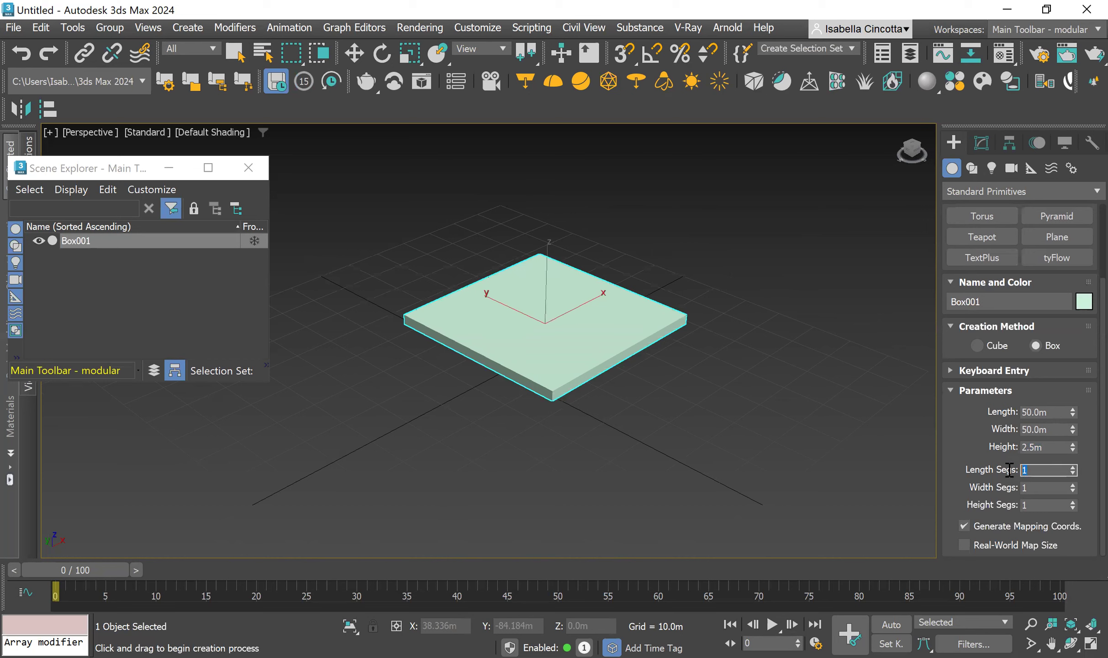
text(100)
key(Tab)
text(100)
text(5)
key(Return)
scroll(472, 331, up, 4)
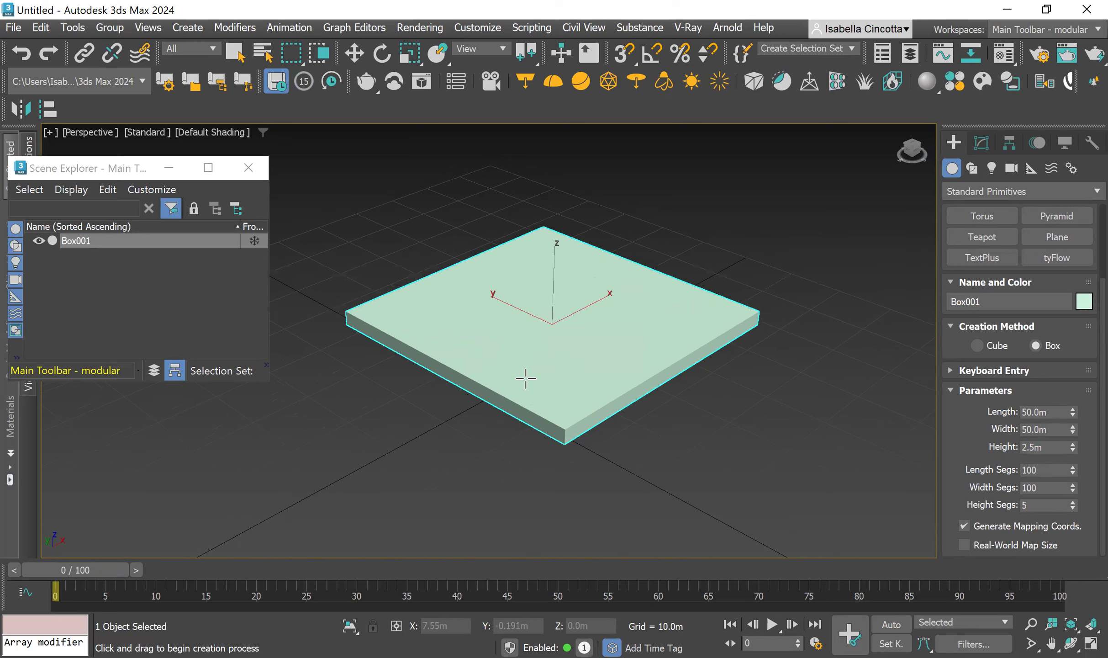
- Turn on the Edged Faces display in the perspective view to show the box's segments
middle_drag(524, 380, 527, 390)
click(201, 132)
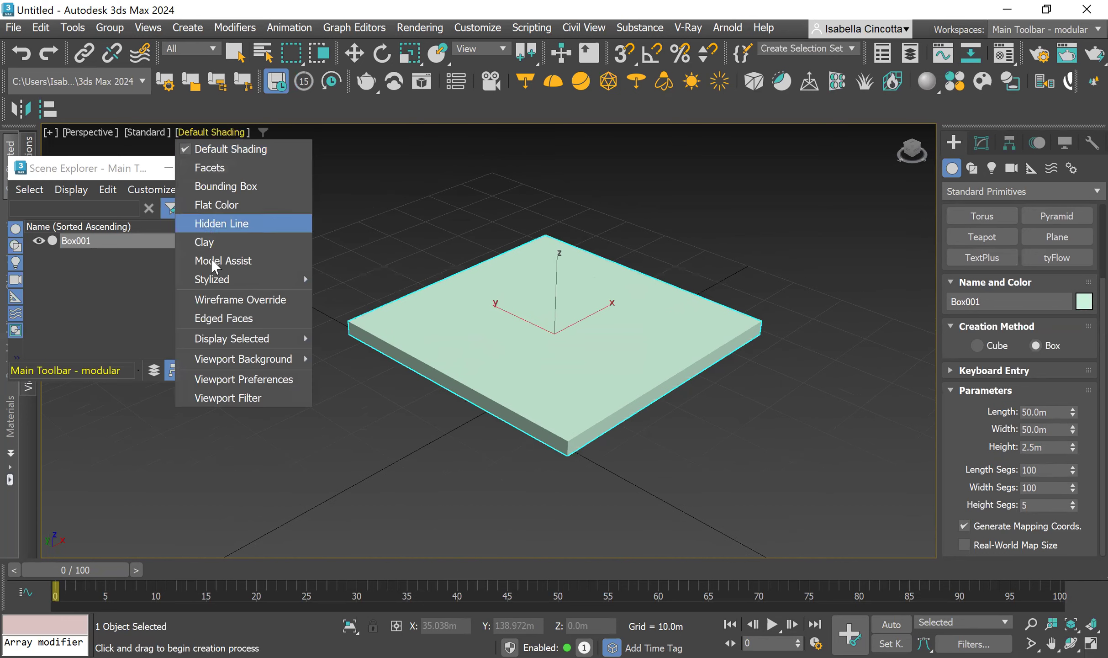
click(213, 319)
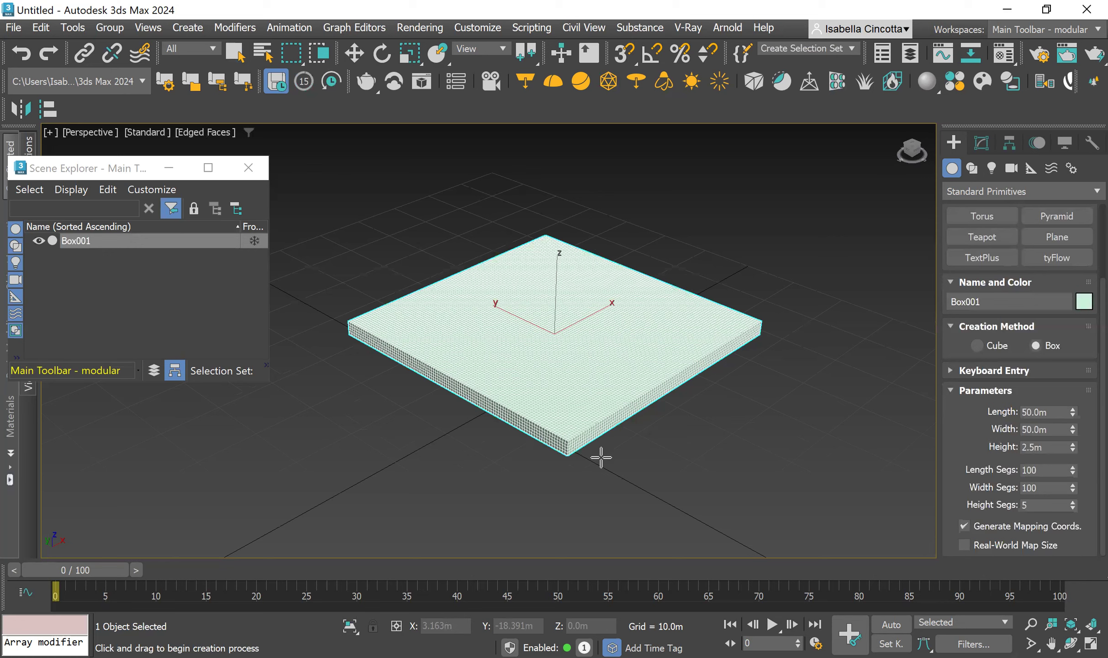
click(971, 168)
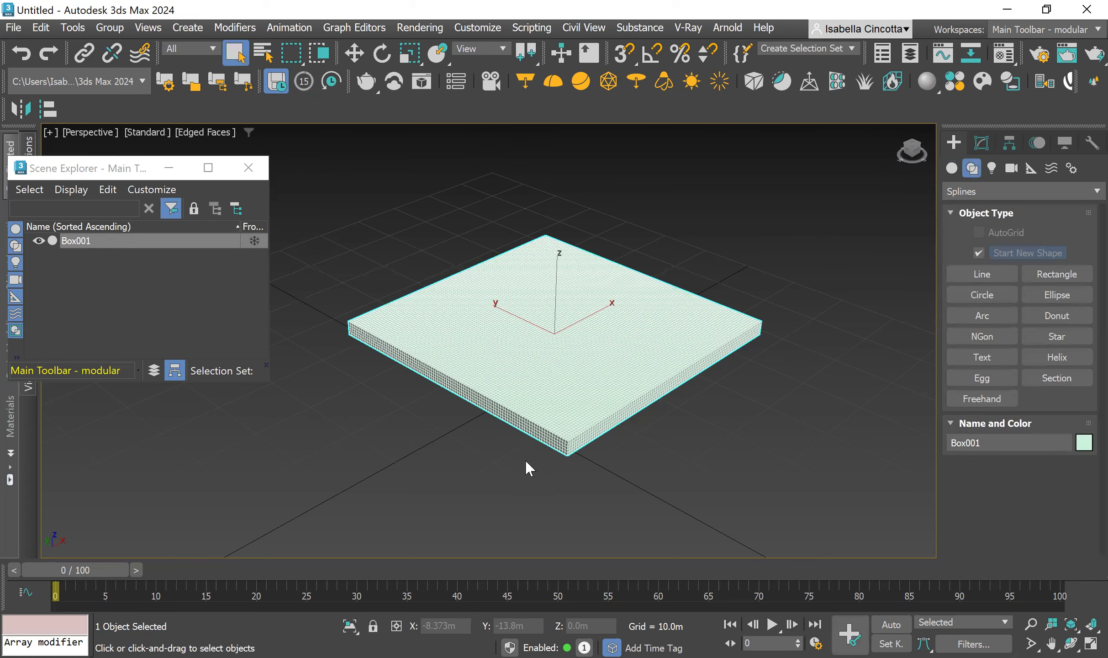
scroll(529, 452, up, 3)
scroll(571, 402, down, 2)
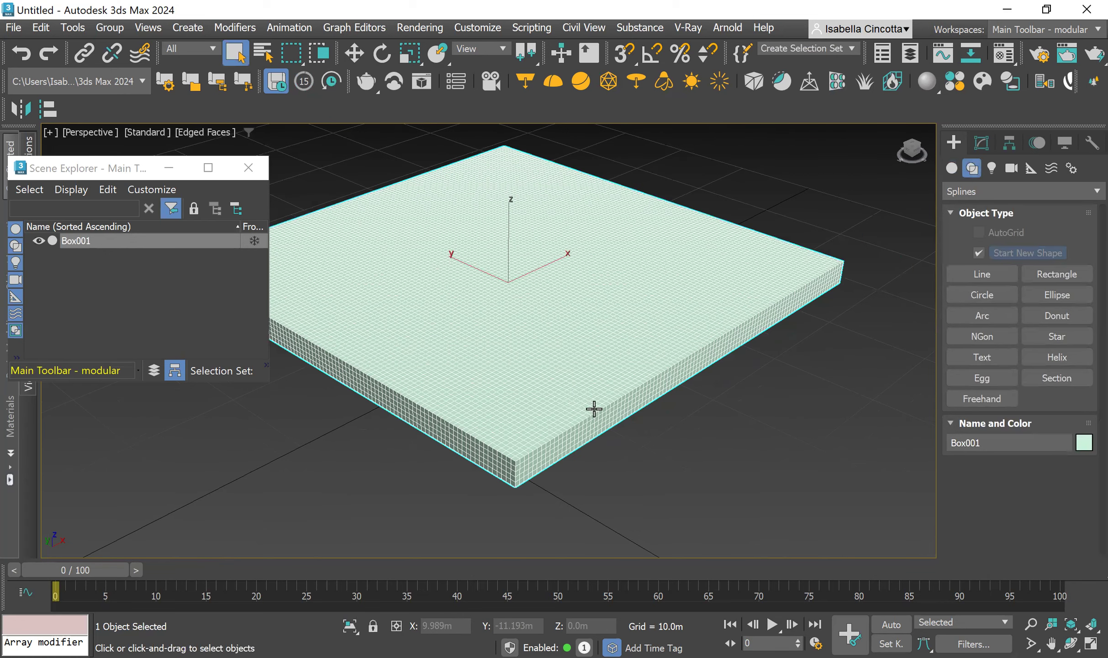
scroll(583, 383, down, 3)
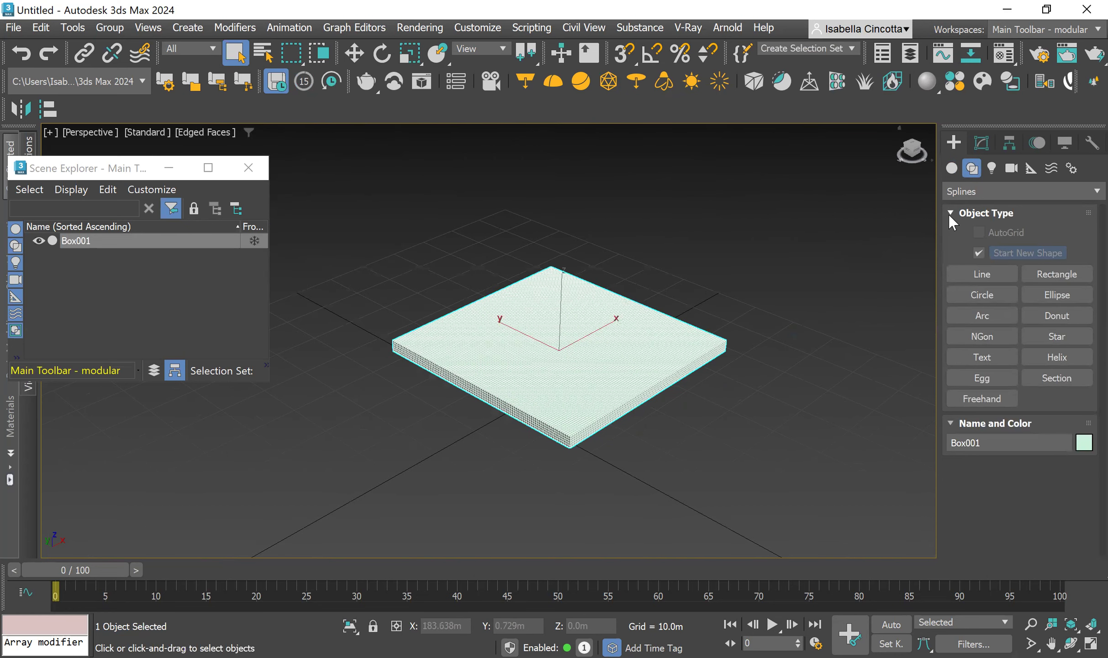
scroll(576, 383, up, 2)
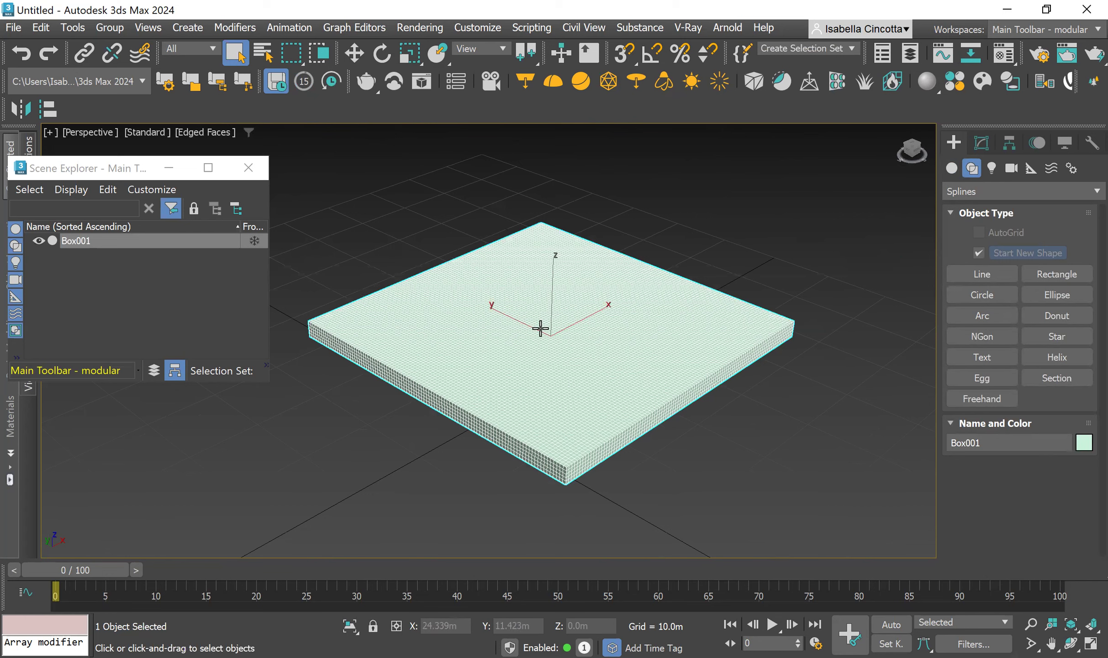
- Change the box's object color to the dark blue in the basic 3ds Max palette
click(1083, 443)
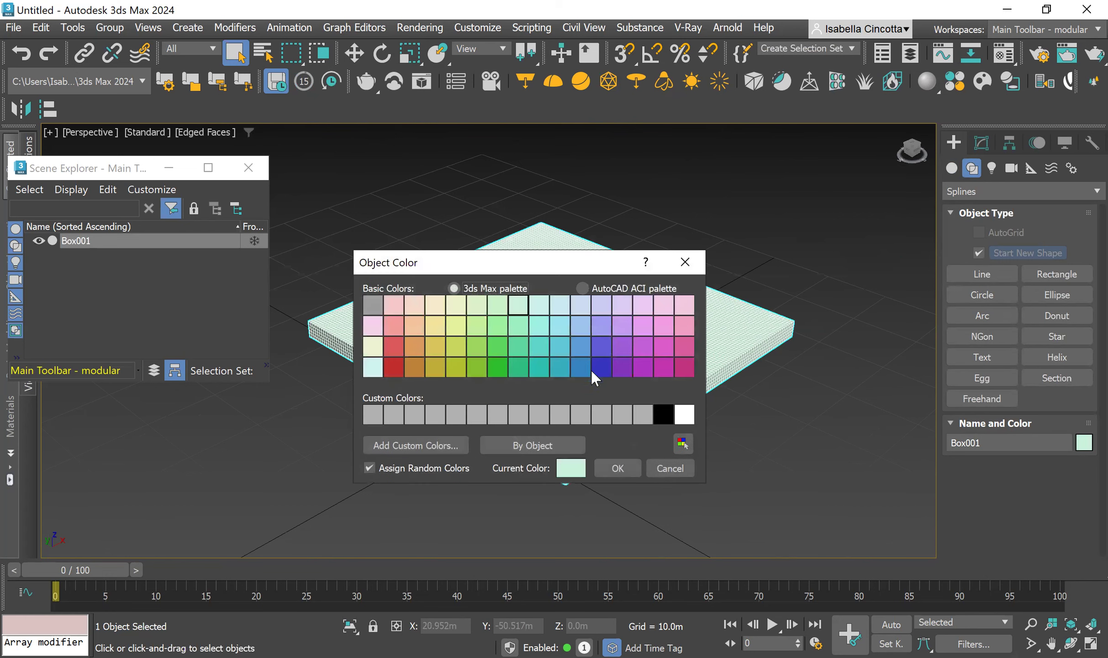
click(594, 368)
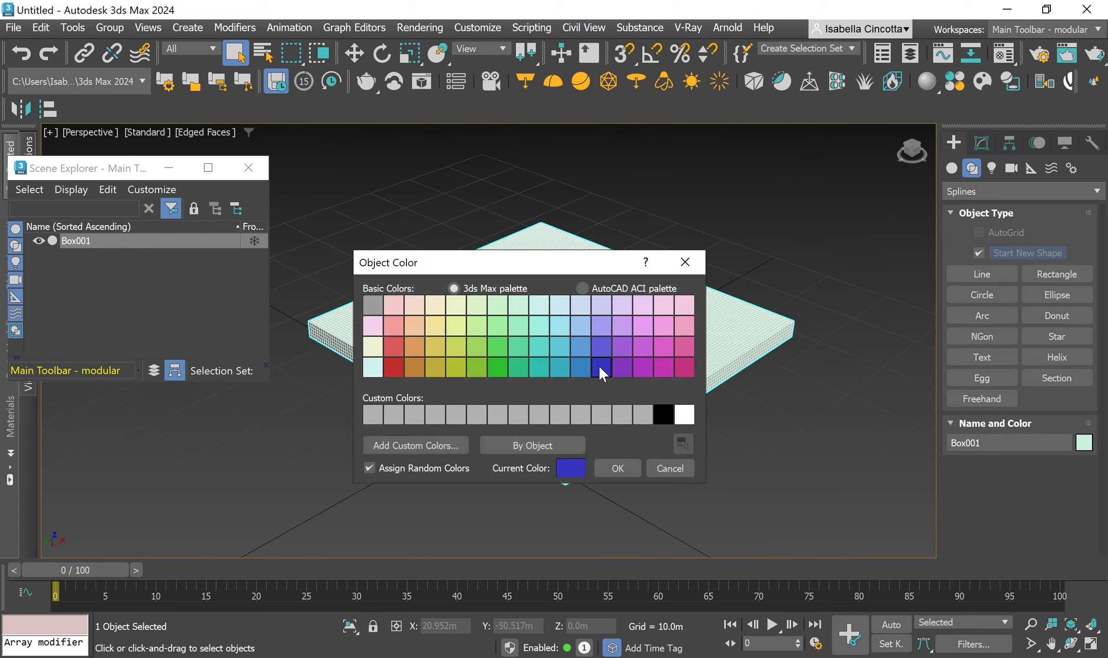
click(617, 467)
middle_drag(632, 204, 614, 205)
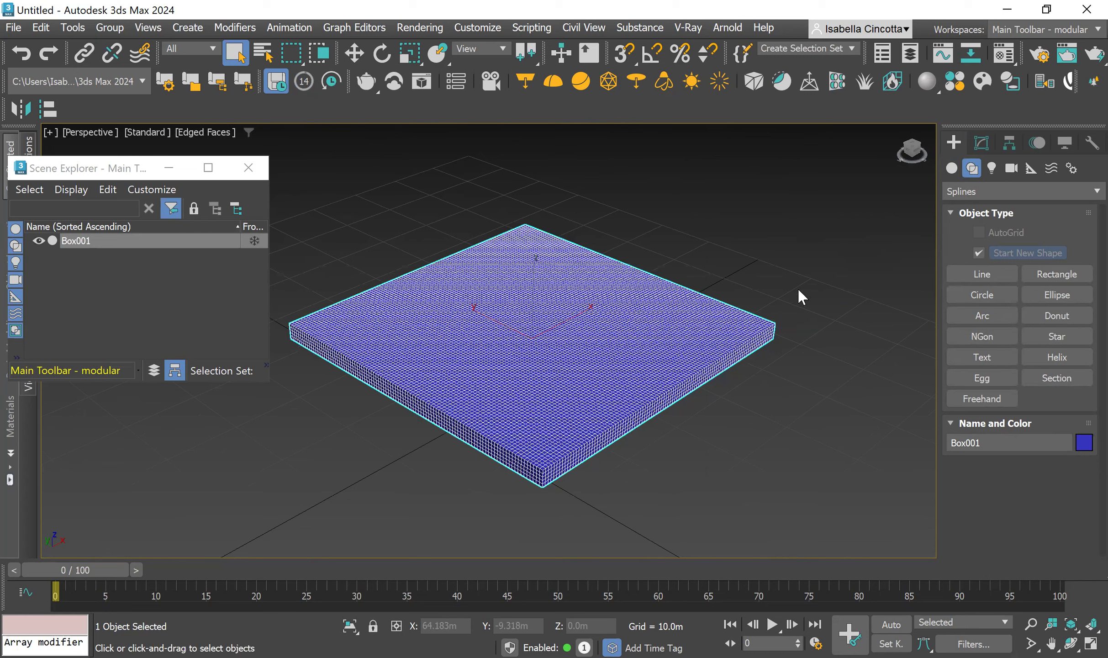
- Add an Edit Poly modifier to the box
click(981, 143)
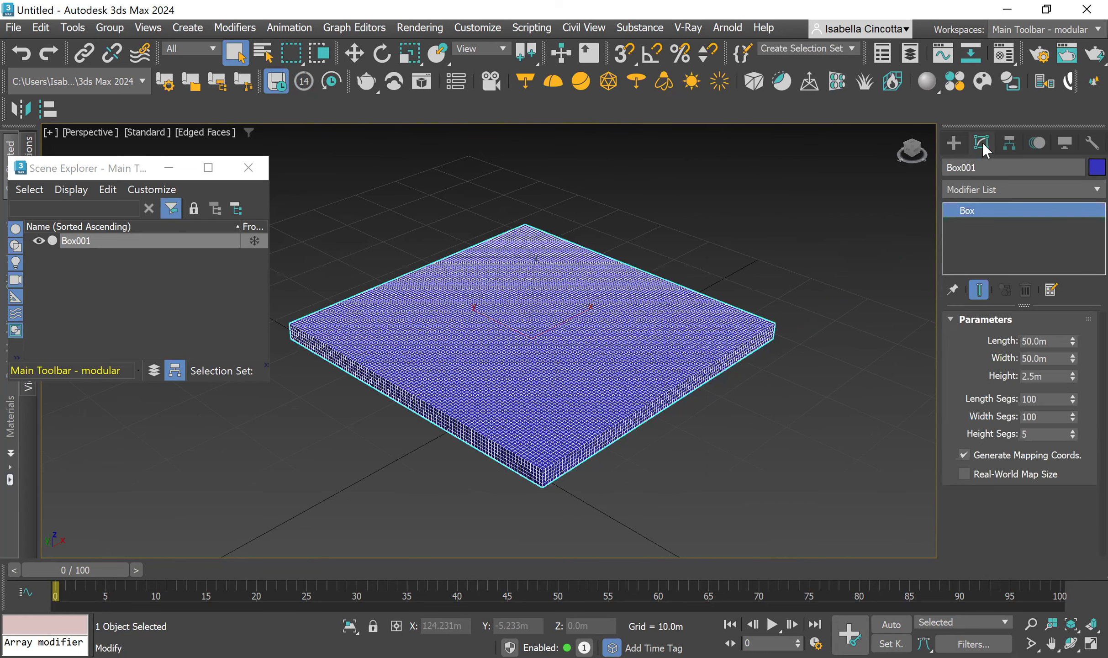
click(989, 189)
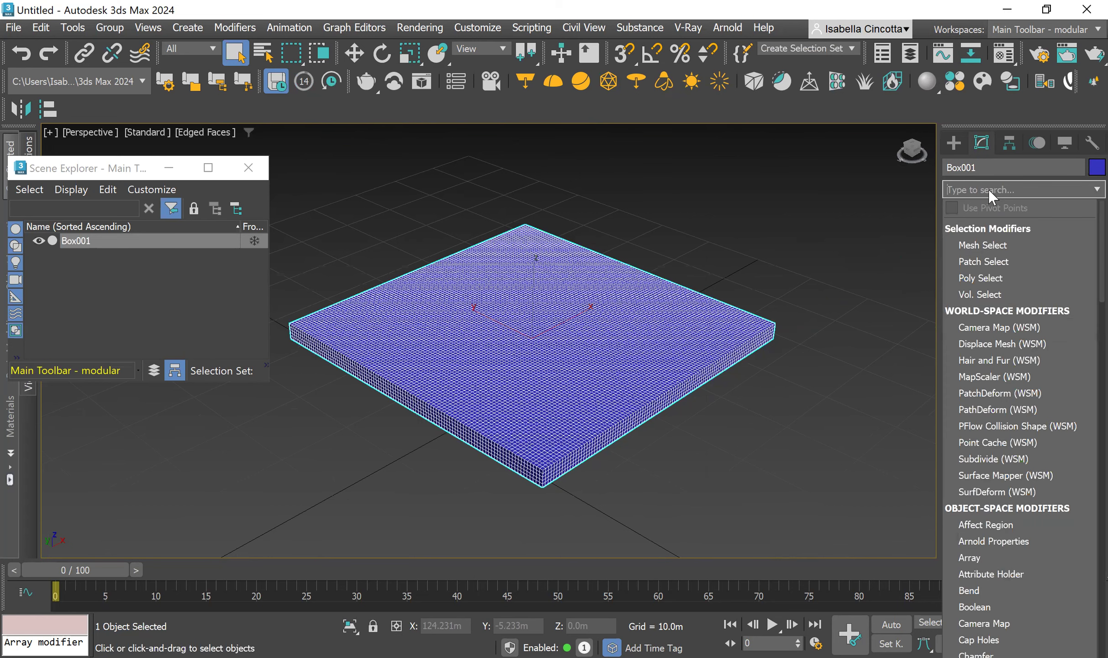
text(e)
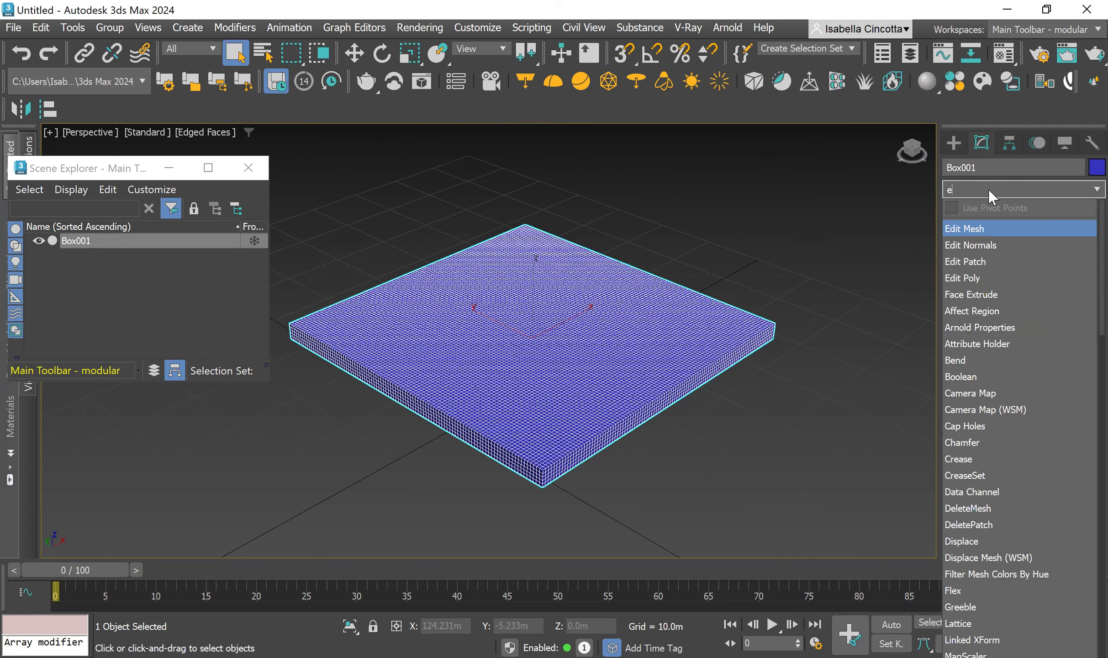
text(di)
click(978, 276)
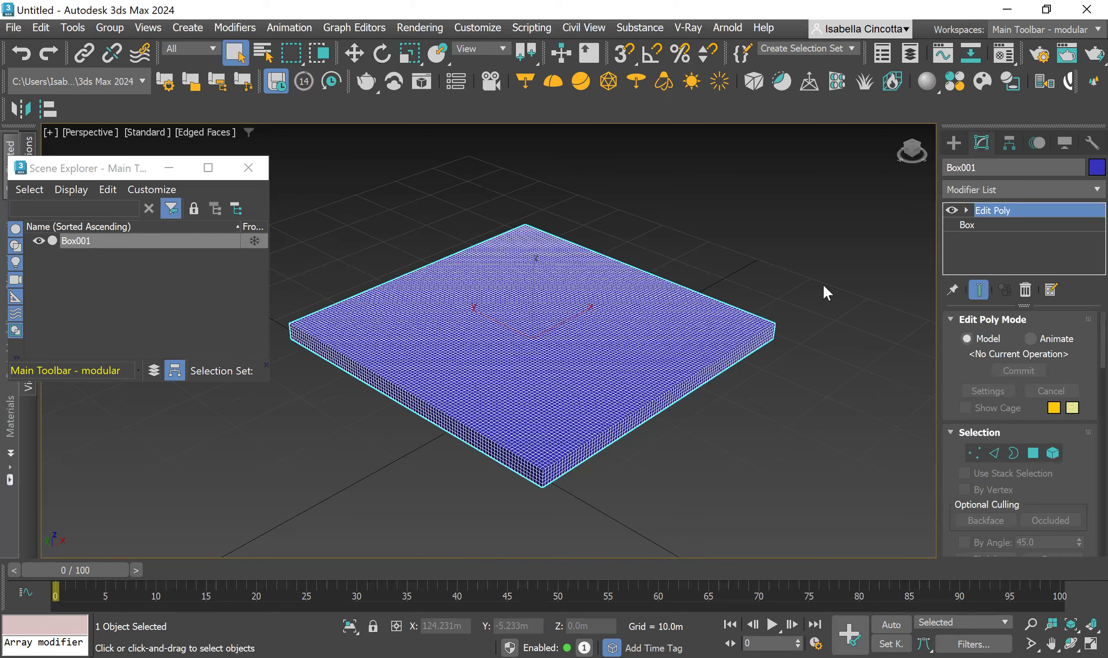
middle_drag(606, 331, 640, 323)
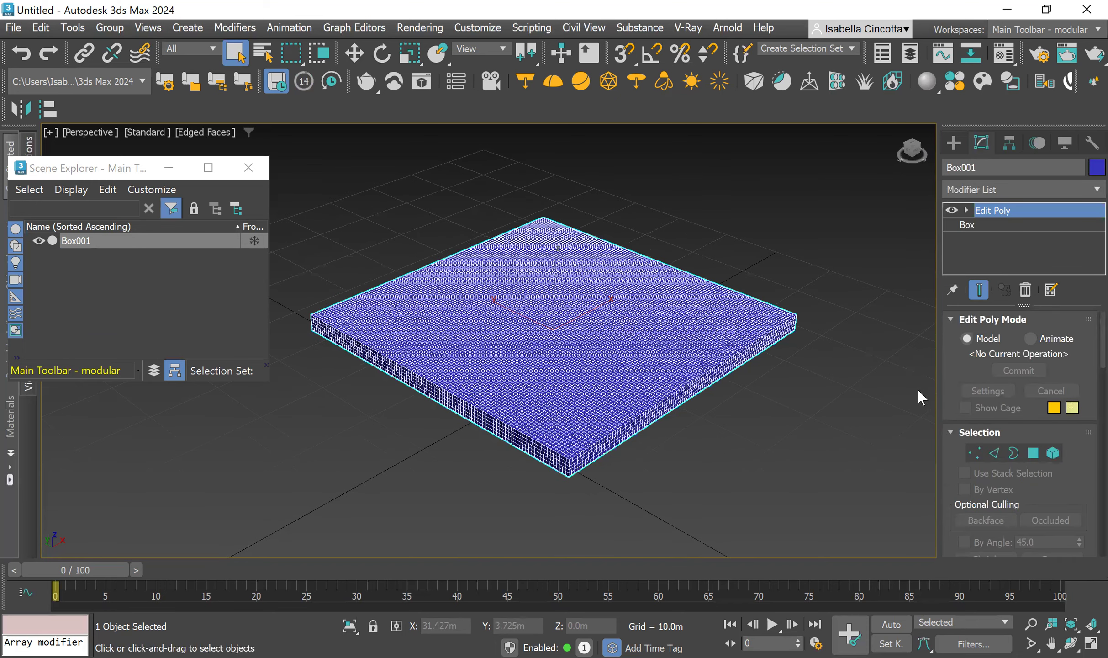
- Switch the Edit Poly modifier to polygon selection
scroll(955, 399, down, 2)
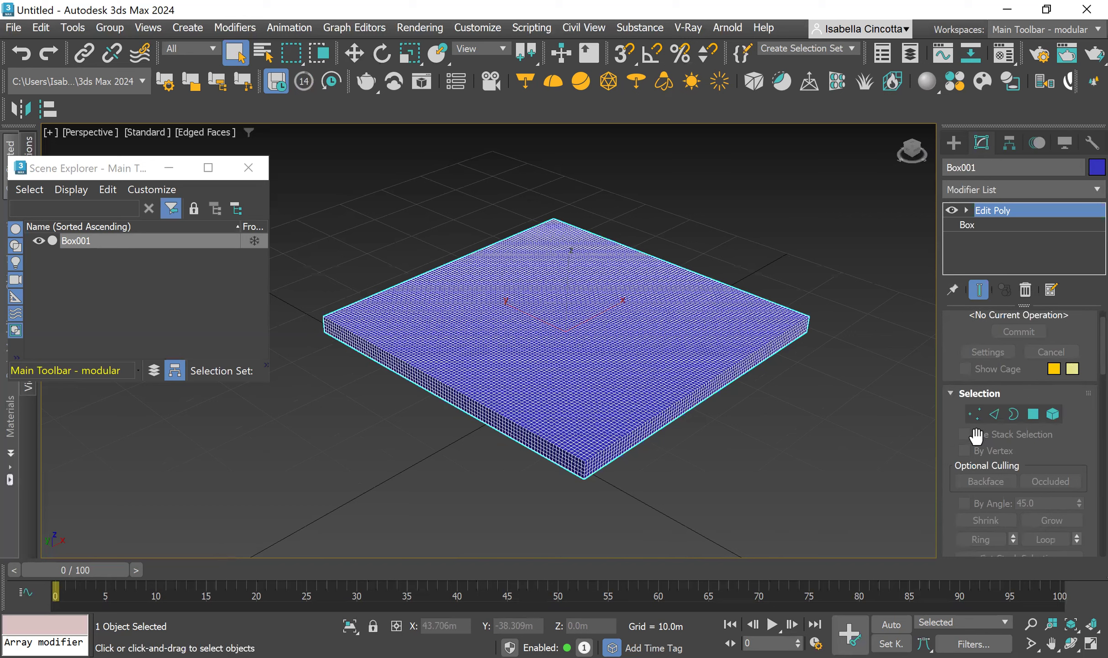
click(1032, 414)
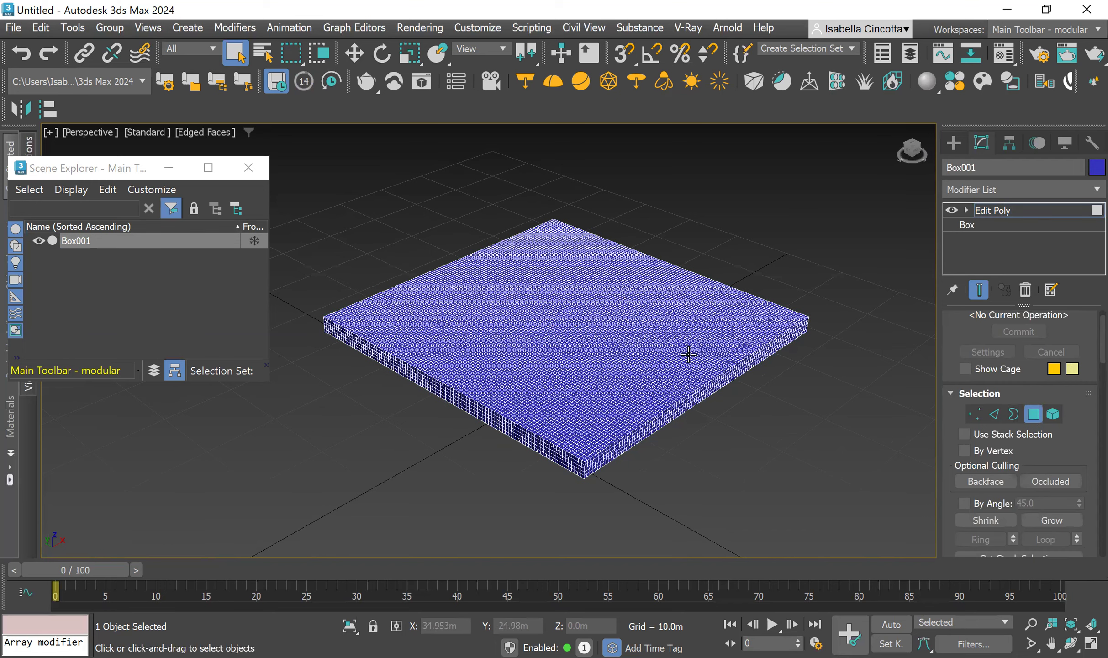
middle_drag(592, 338, 571, 340)
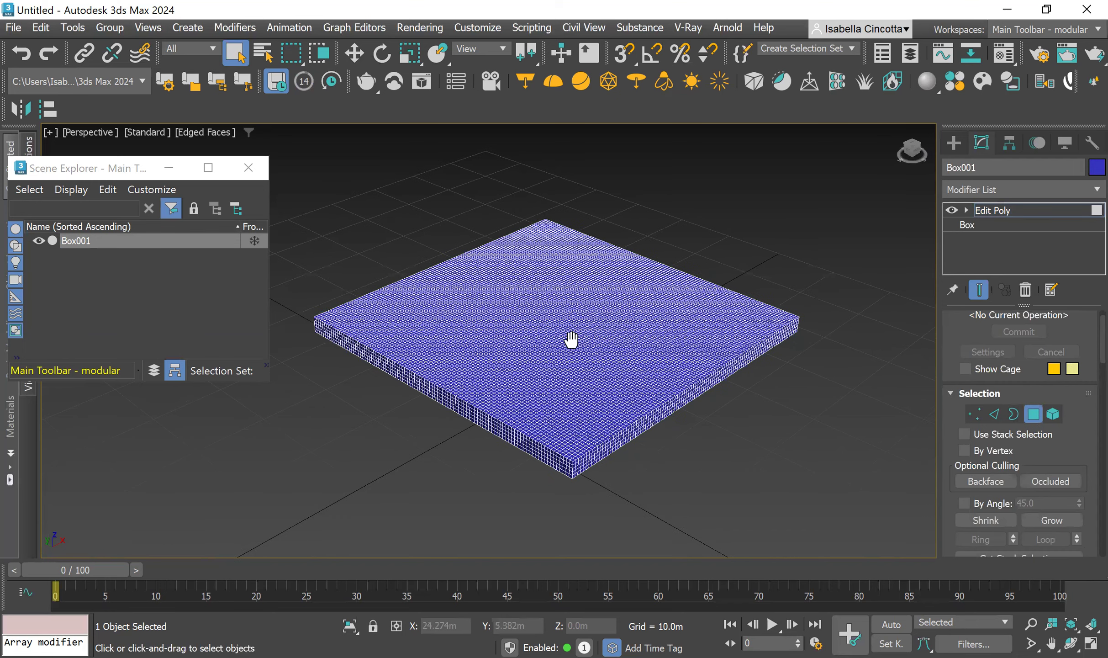
- Switch to the Front view and maximize it around the box
click(1083, 636)
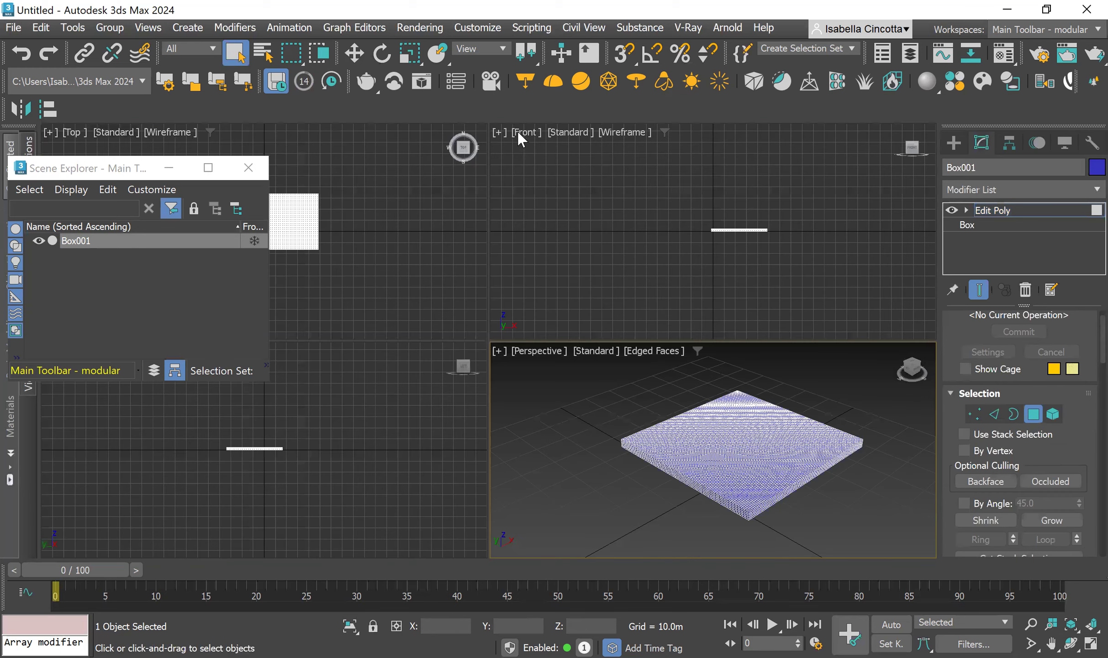
click(520, 134)
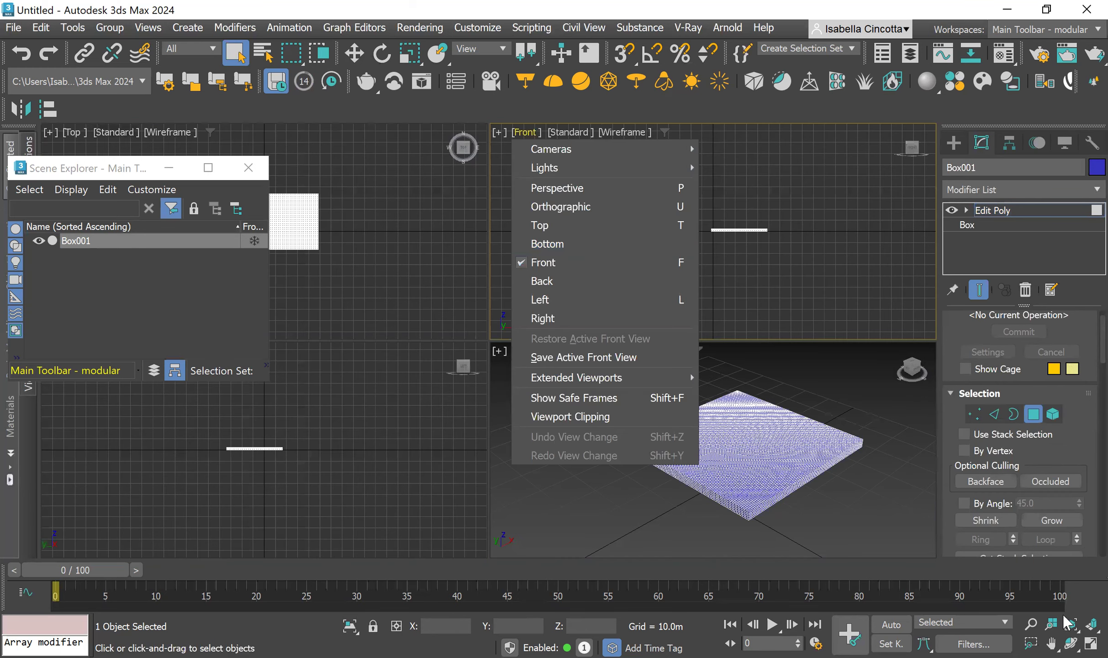
click(1081, 606)
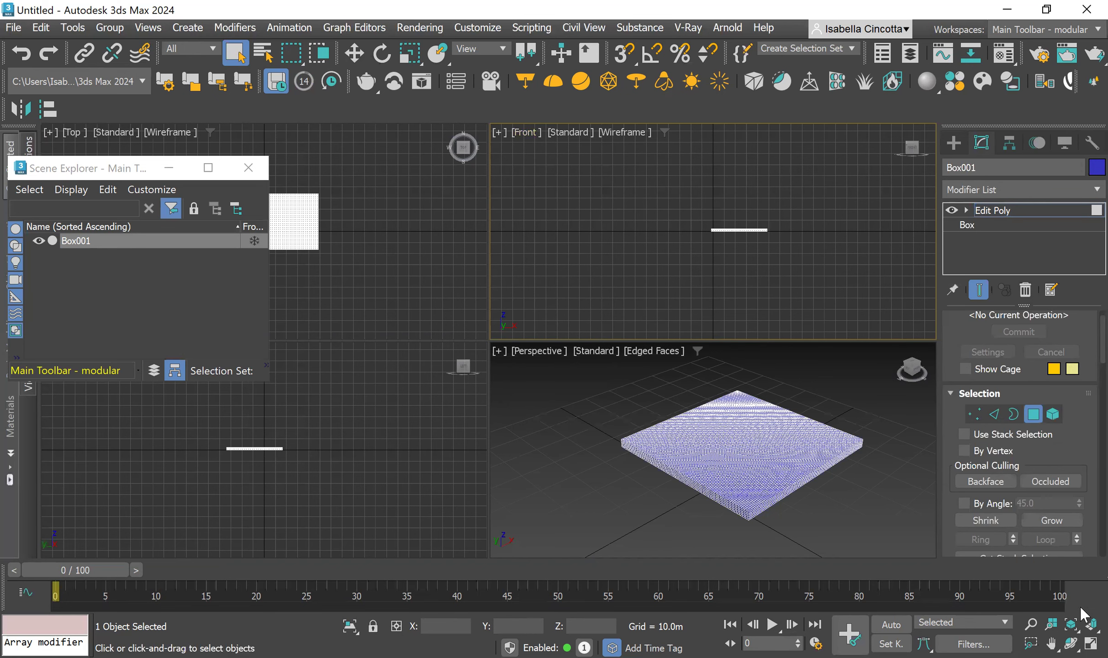
click(1081, 636)
scroll(536, 343, up, 5)
middle_drag(529, 349, 530, 362)
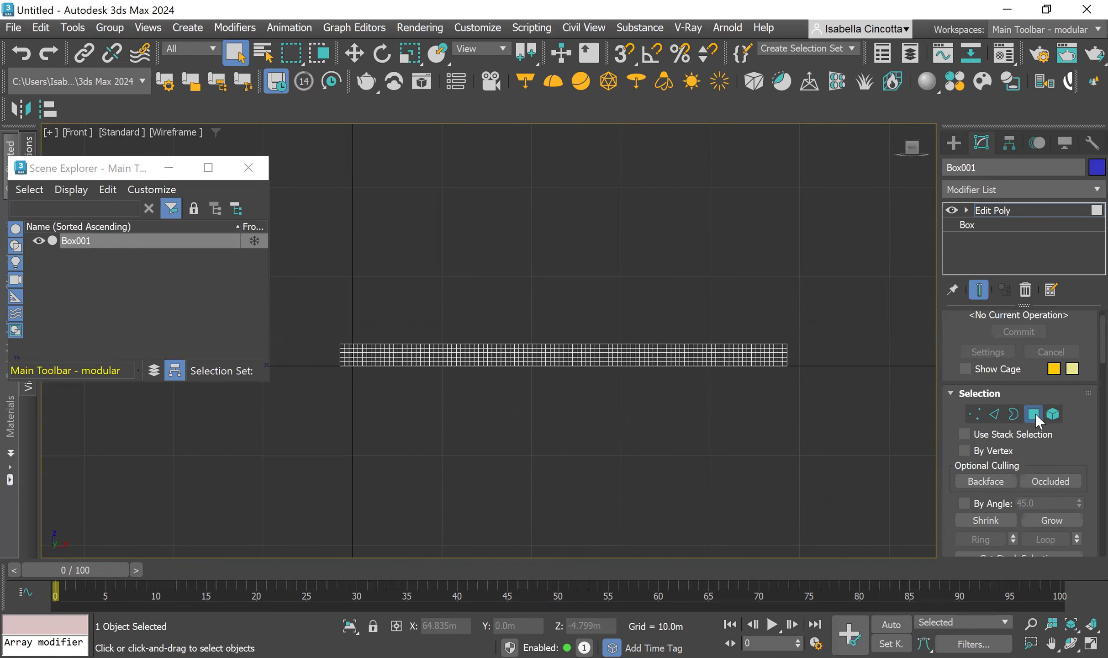
- Select the box's polygons across its full width and height with a selection window in the Front view
scroll(332, 343, up, 3)
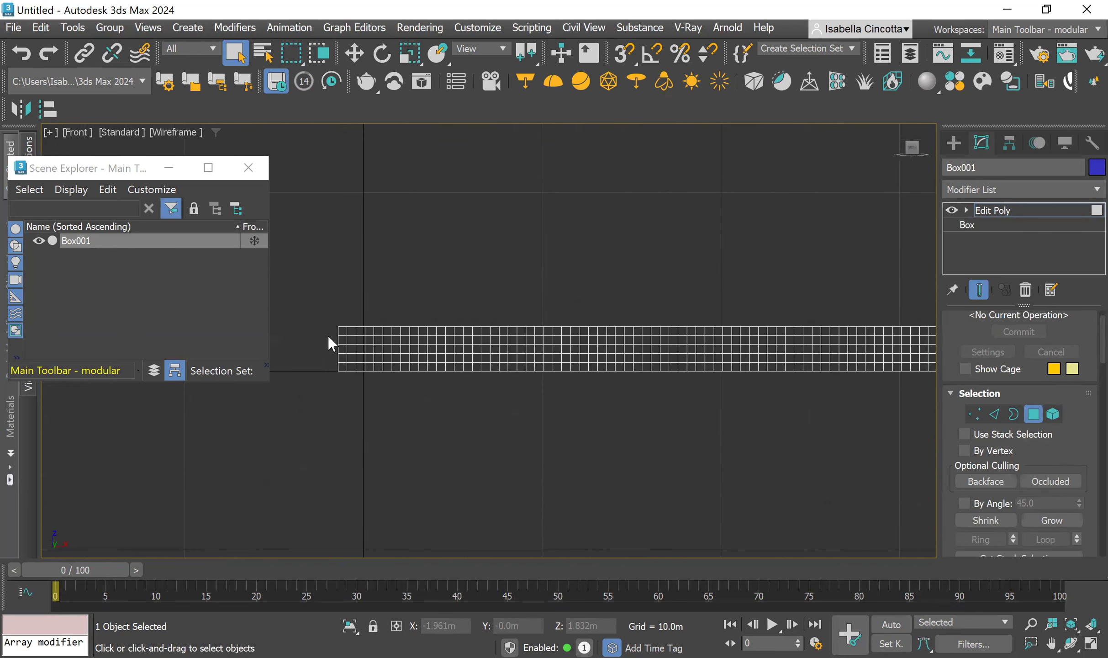
middle_drag(331, 343, 109, 406)
scroll(102, 409, down, 2)
drag(101, 408, 754, 435)
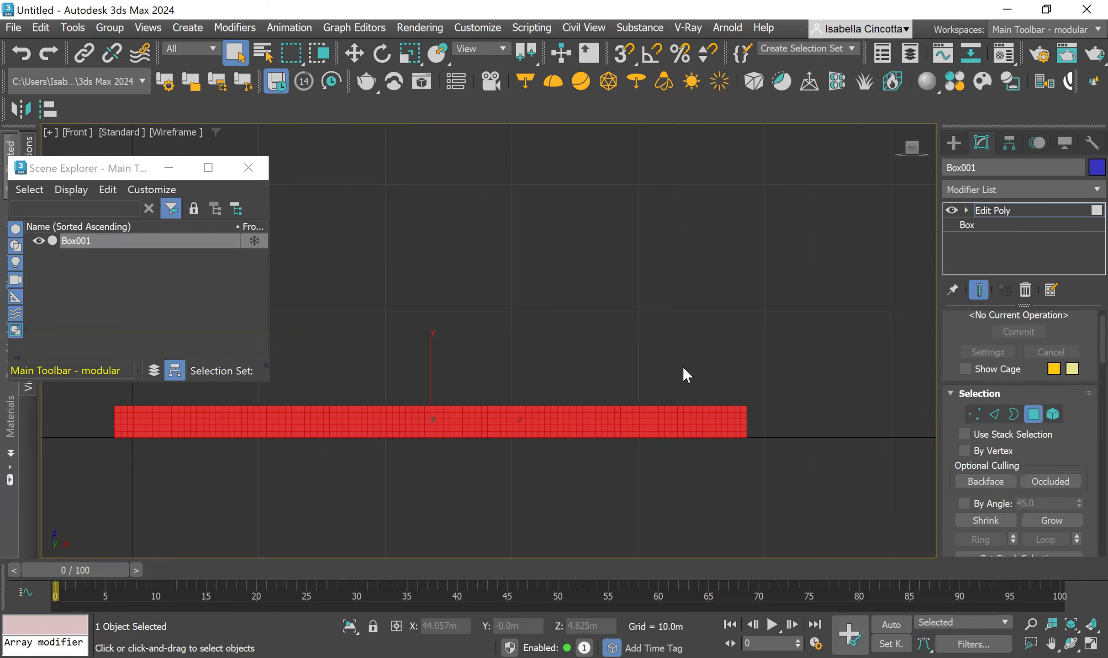
- Return to the four-viewport layout and delete the selected side polygons of the box, leaving only its top and bottom faces
middle_drag(682, 366, 729, 346)
click(1089, 642)
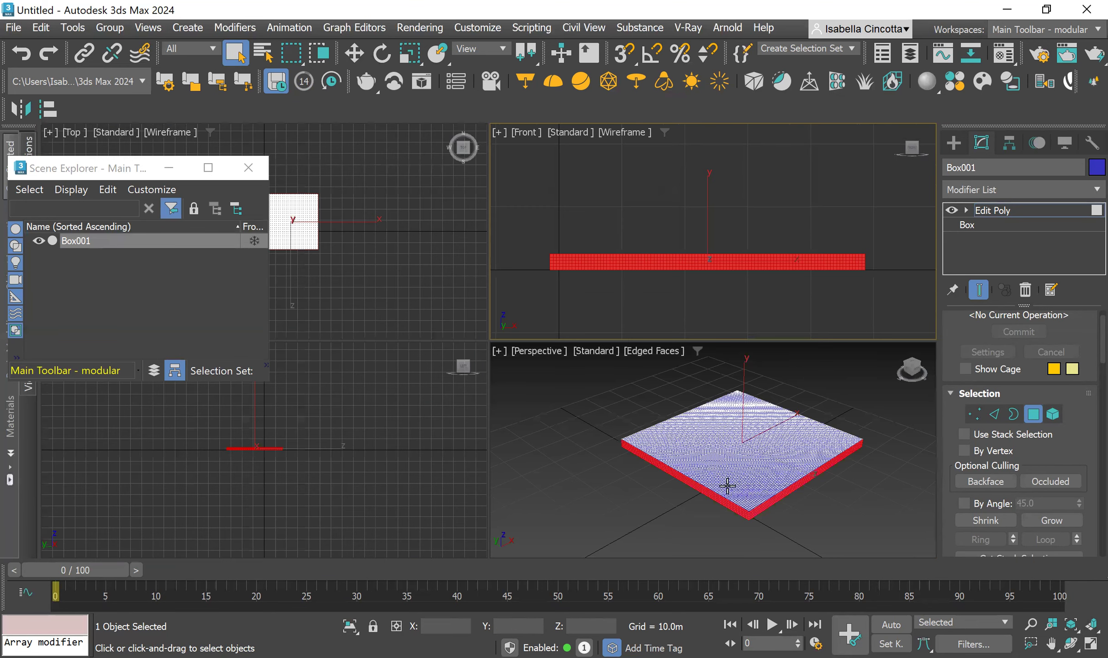
click(720, 483)
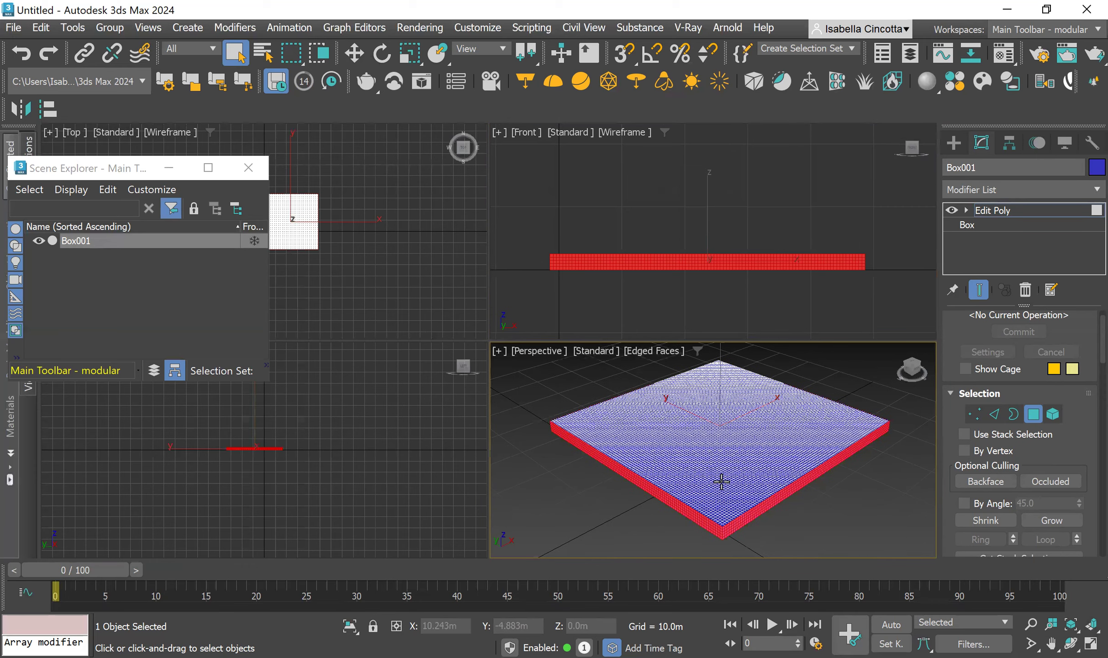
middle_drag(720, 470, 743, 484)
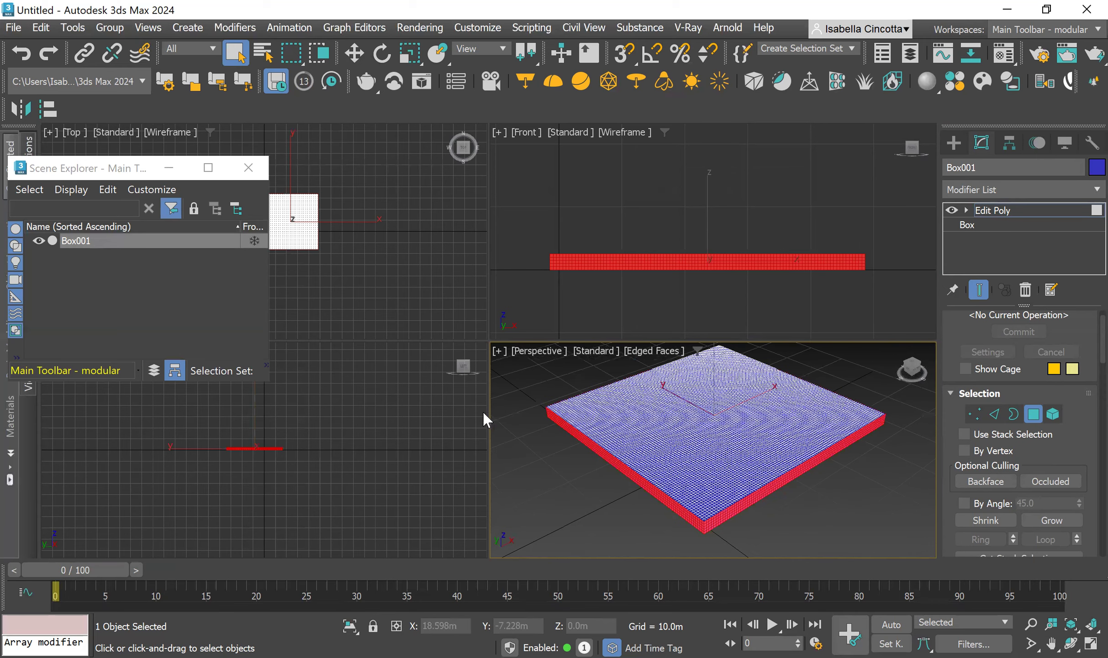
click(40, 28)
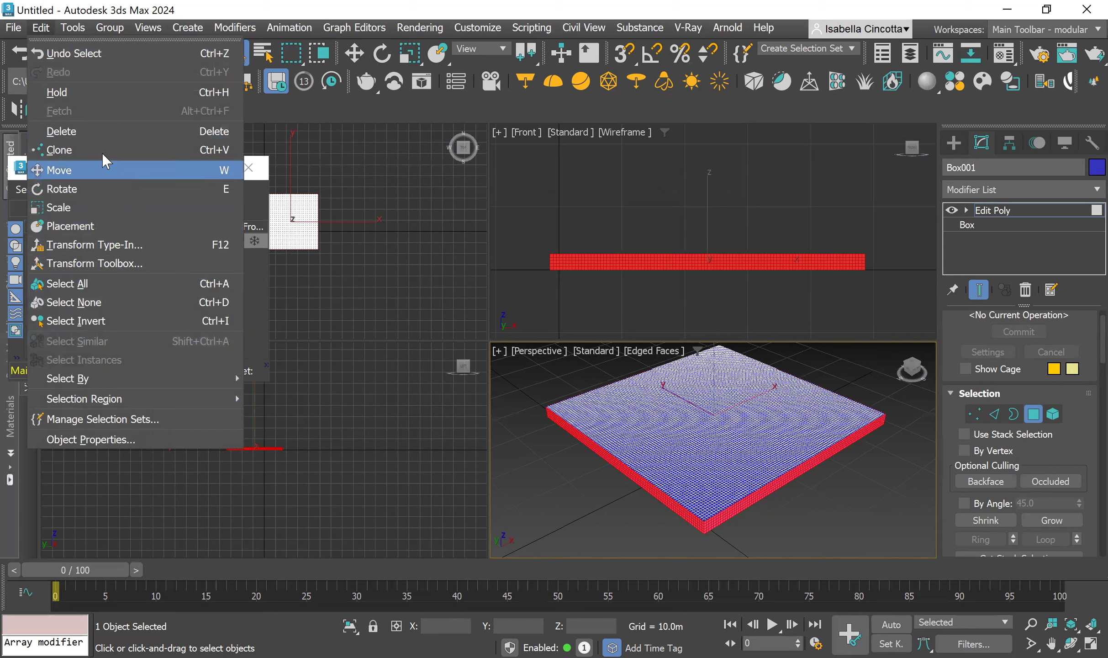
click(103, 137)
mouse_move(715, 474)
alt+middle_down()
mouse_move(722, 438)
mouse_move(711, 478)
mouse_move(708, 469)
alt+middle_up()
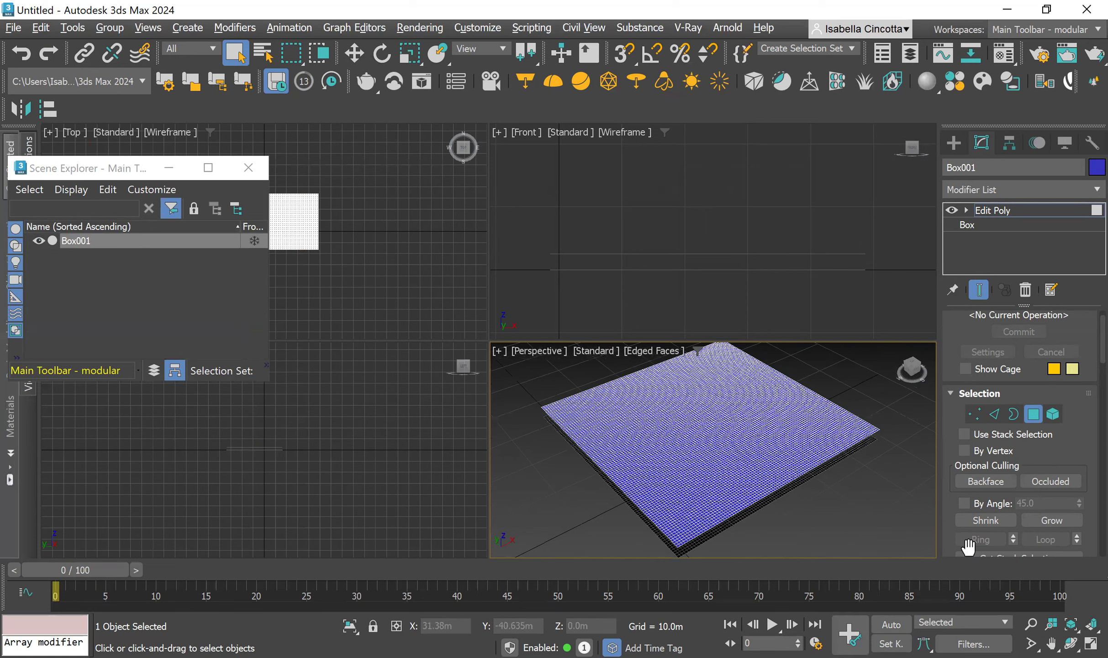
- Maximize the Perspective view, switch Edit Poly to element selection, and select the upper sheet of the box
key(alt+w)
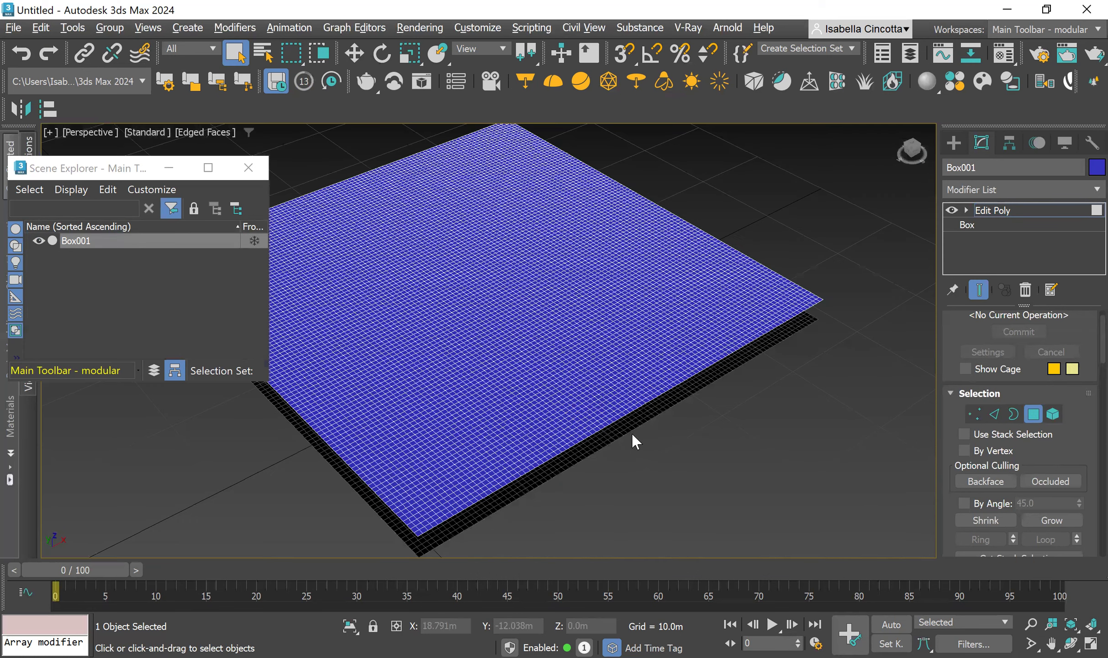
click(1033, 411)
key(z)
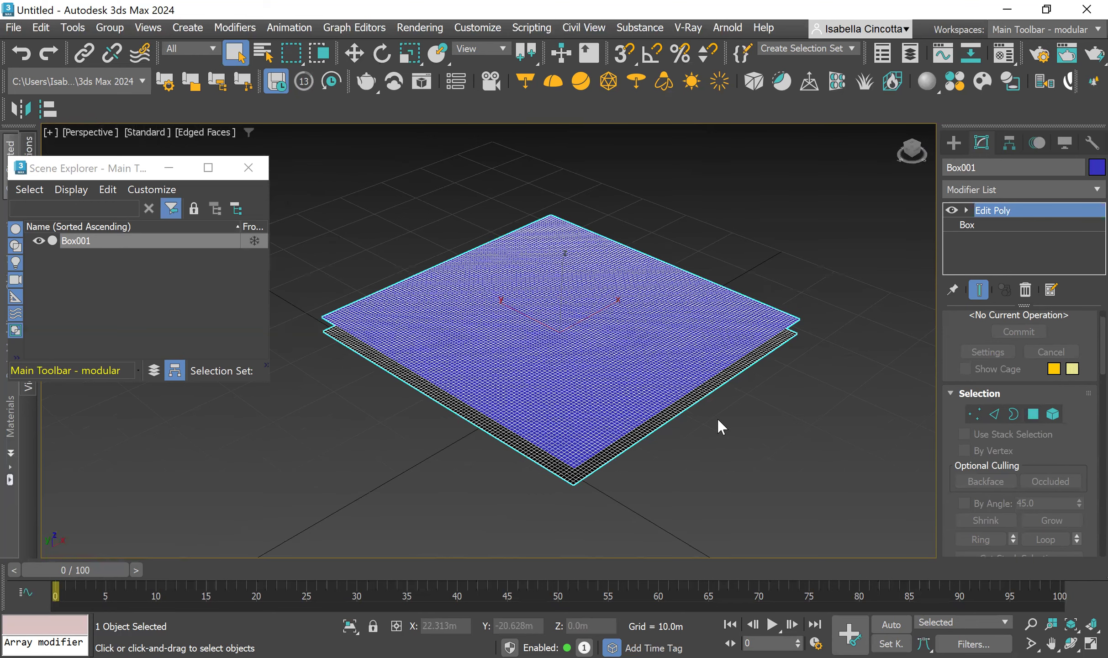
click(1048, 415)
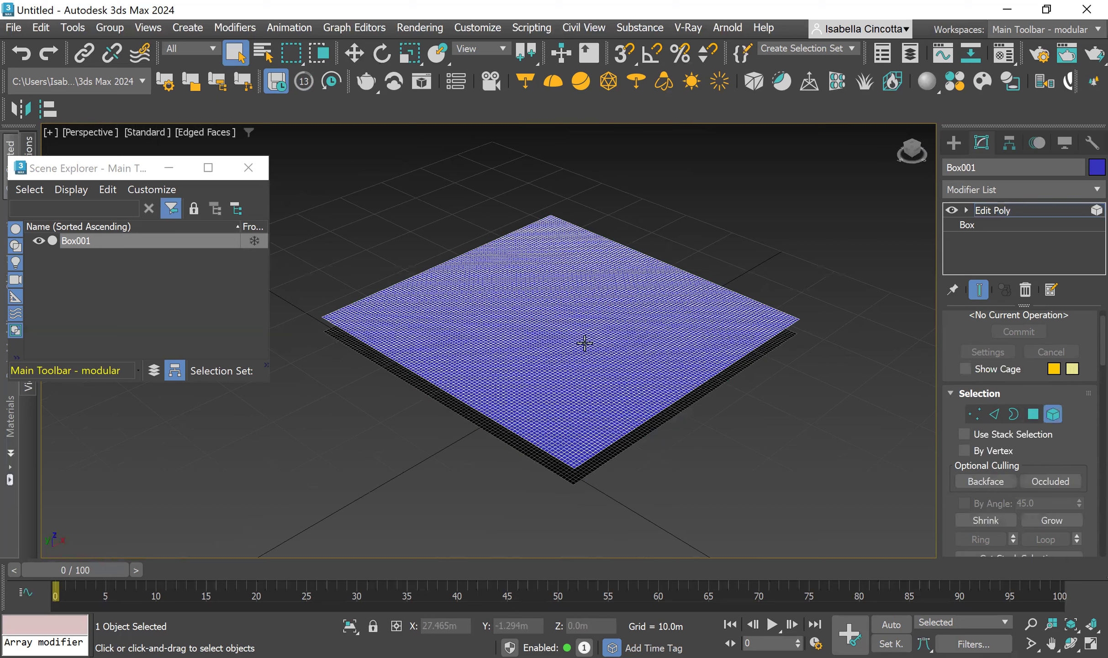
click(552, 312)
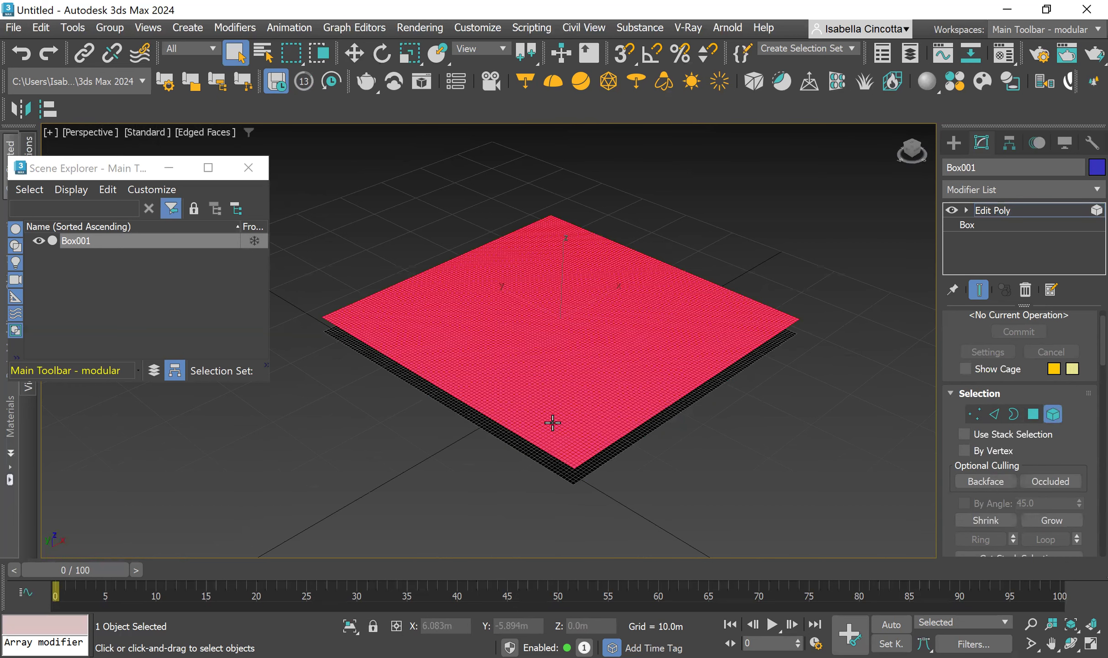
- Add a Ripple modifier to the selected upper sheet
click(1027, 185)
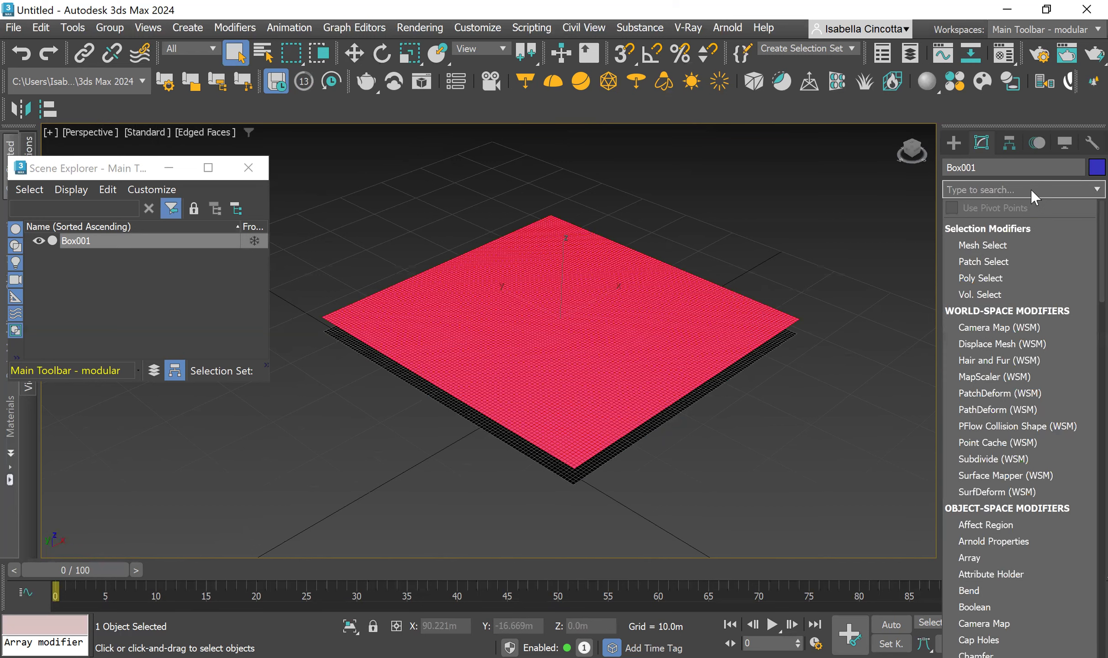
text(ri)
key(Return)
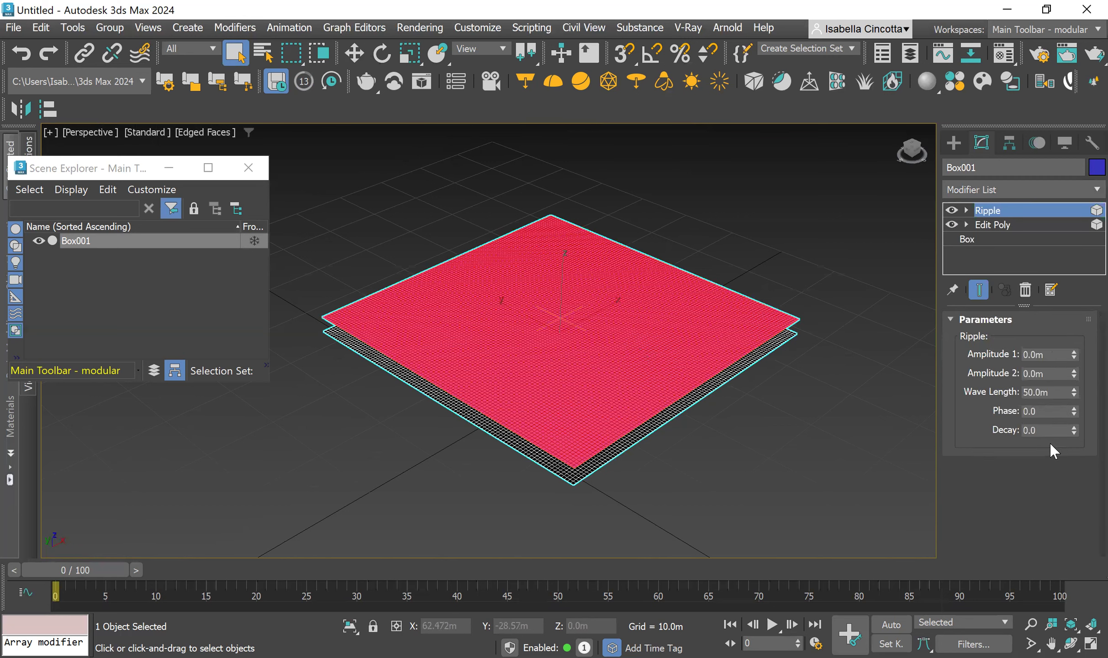
- Set the ripple's wave length to 5 m, amplitude 1 to about 1.86 m, and amplitude 2 to about 0.32 m
click(1054, 393)
text(5)
key(Return)
drag(1073, 354, 1064, 292)
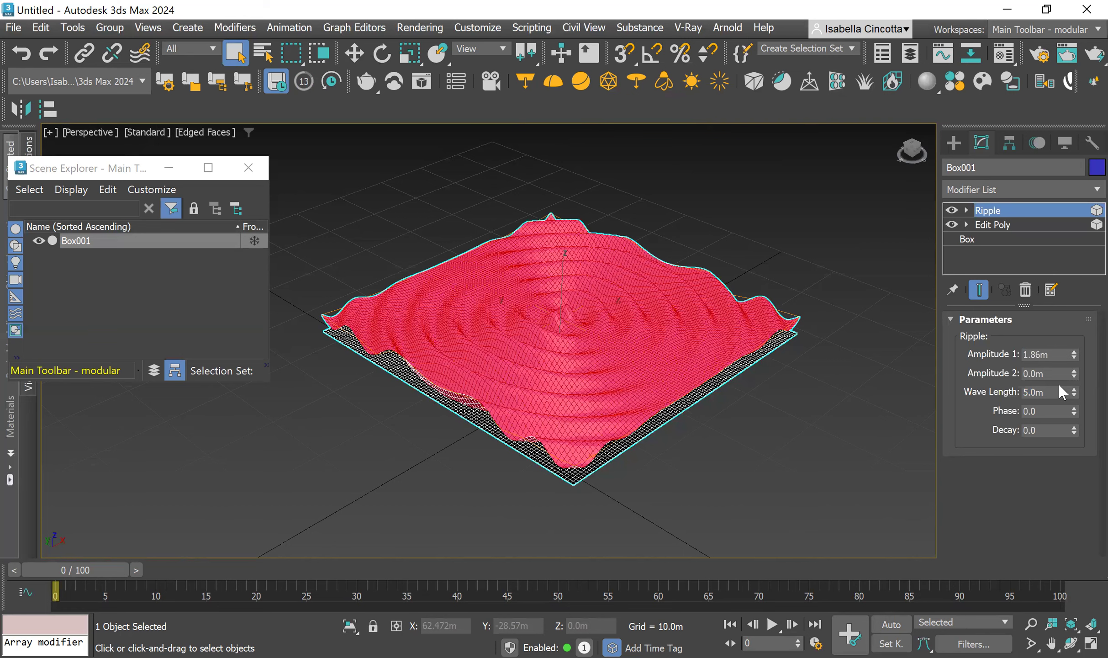
mouse_move(1072, 370)
mouse_down()
mouse_move(1066, 338)
mouse_move(1070, 414)
mouse_move(1055, 467)
mouse_move(1068, 360)
mouse_up()
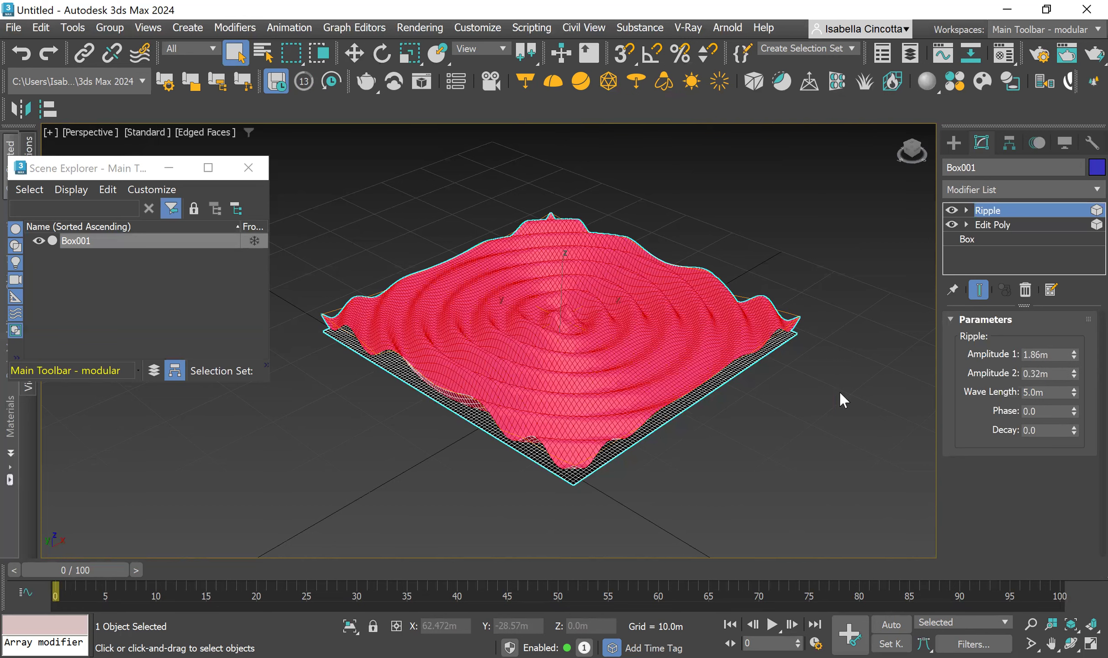
- Add another Edit Poly modifier above the Ripple modifier
alt+middle_drag(652, 436, 676, 418)
alt+middle_drag(717, 420, 654, 435)
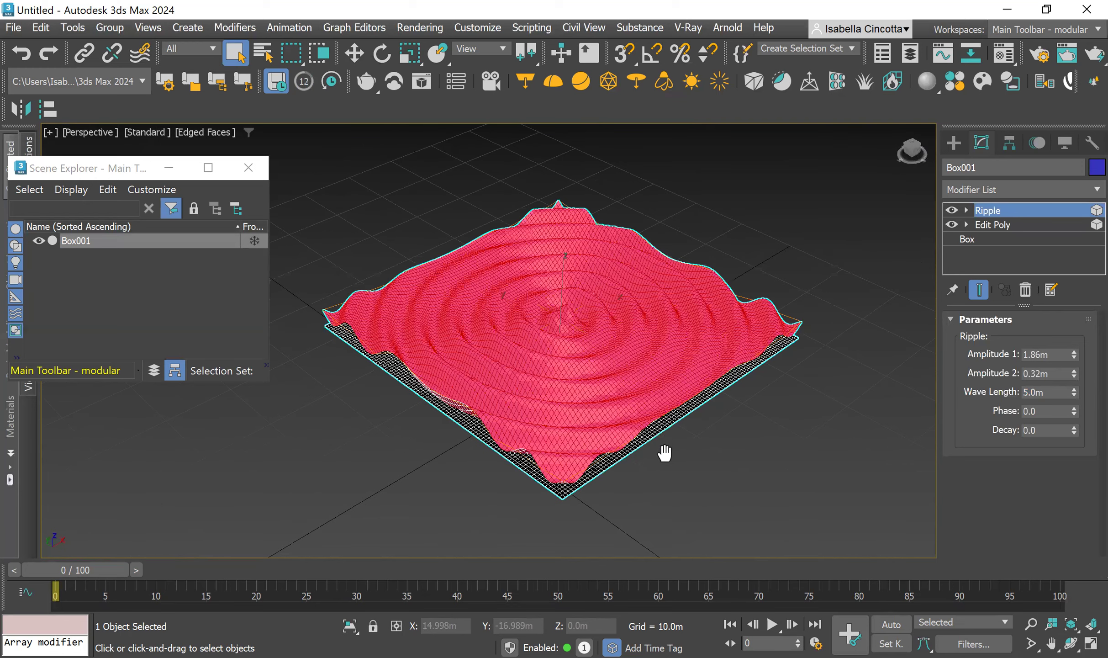
alt+middle_drag(660, 450, 657, 459)
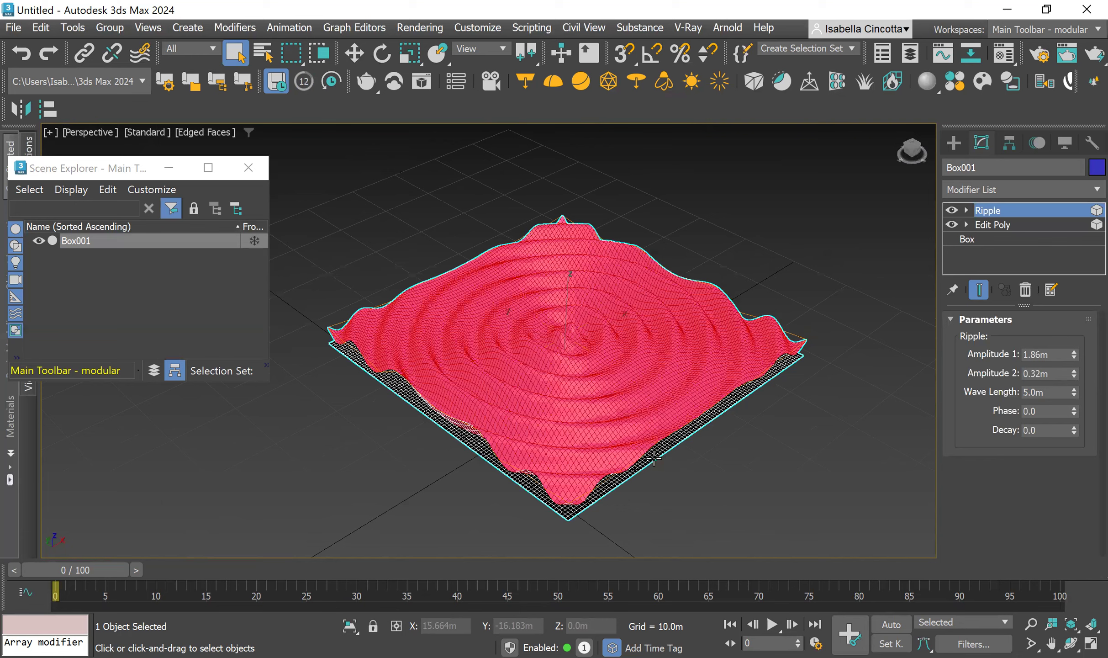
alt+middle_drag(652, 456, 627, 452)
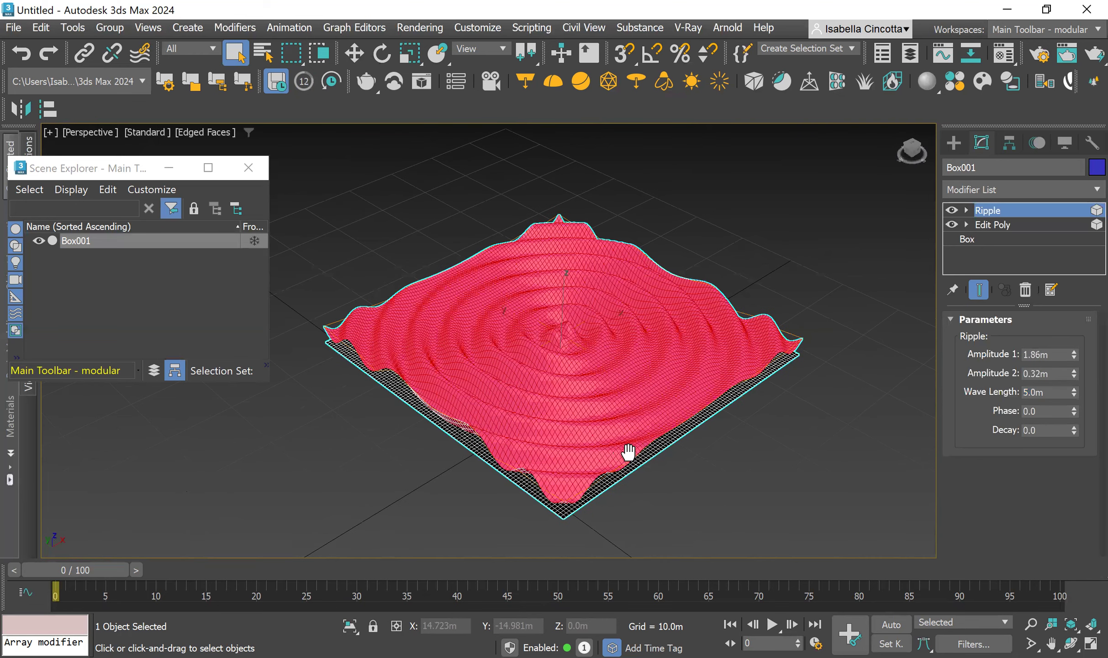
middle_drag(782, 369, 759, 366)
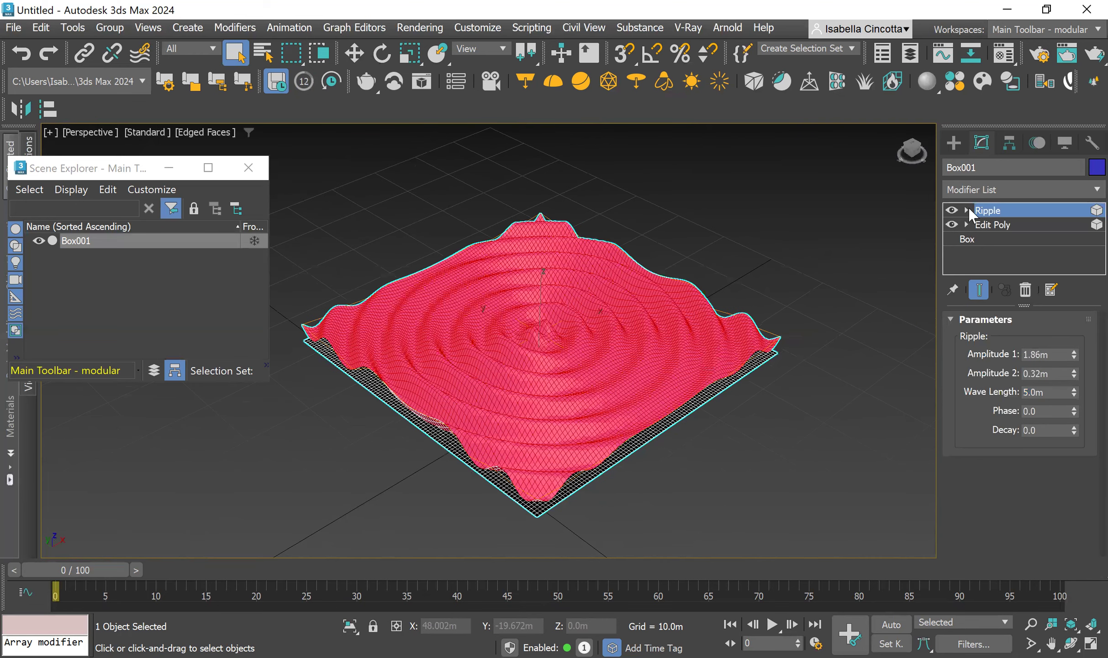
click(1002, 192)
text(edit)
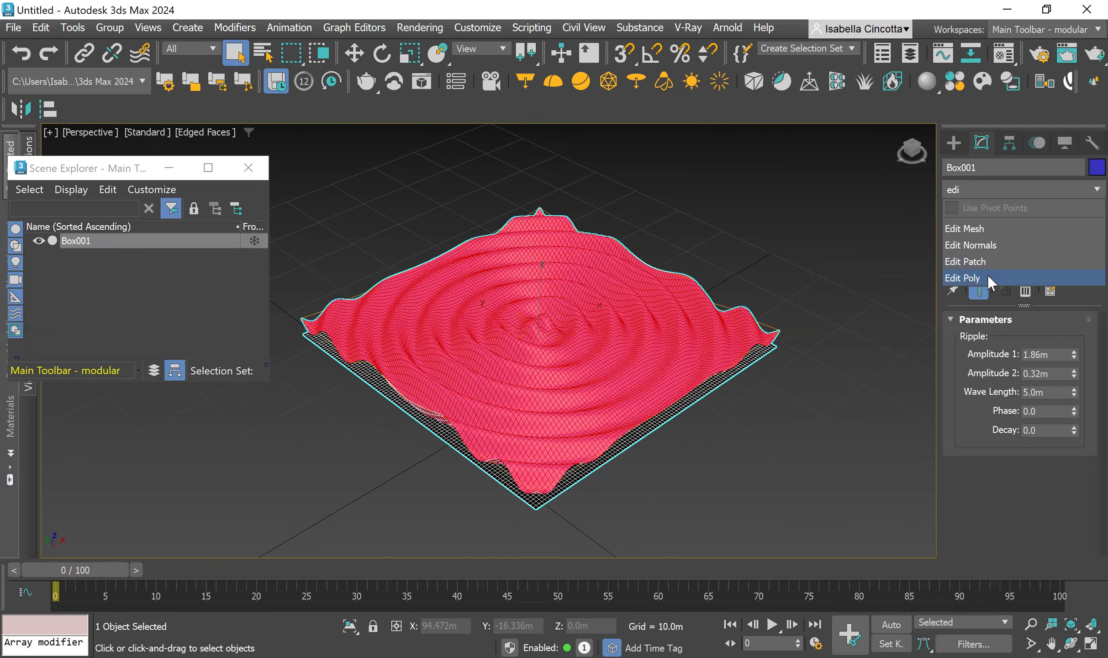
click(988, 275)
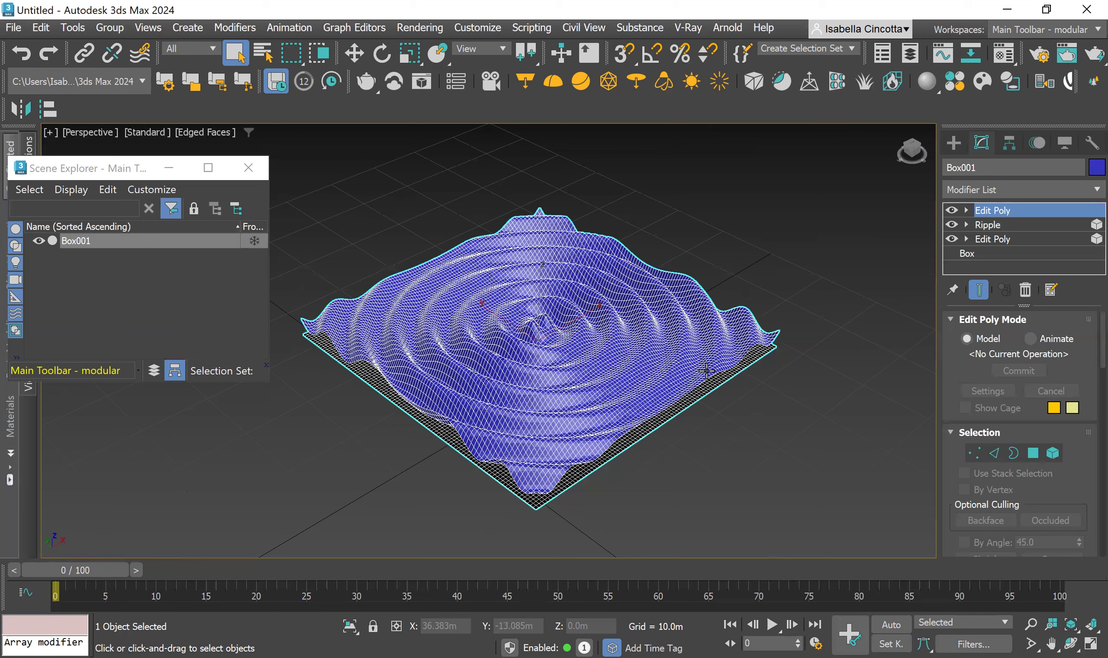
- Add a Slice modifier above the second Edit Poly modifier
click(1031, 190)
text(s)
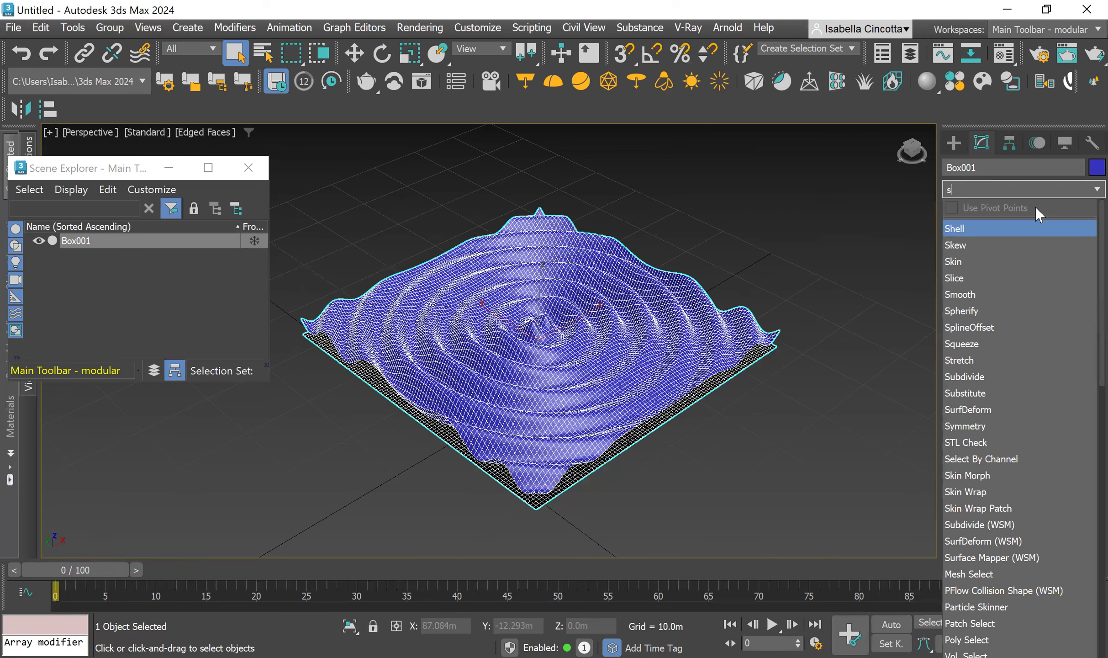
text(li)
click(995, 221)
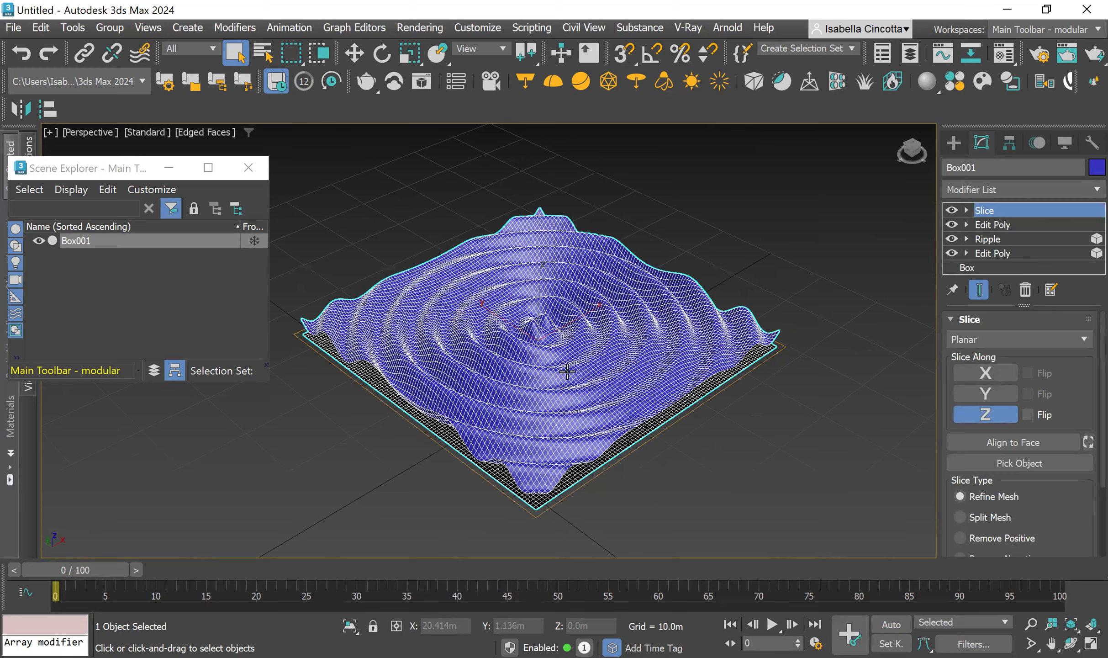
- Activate the Slice modifier's plane gizmo and switch to the Rotate tool
middle_drag(581, 404, 585, 408)
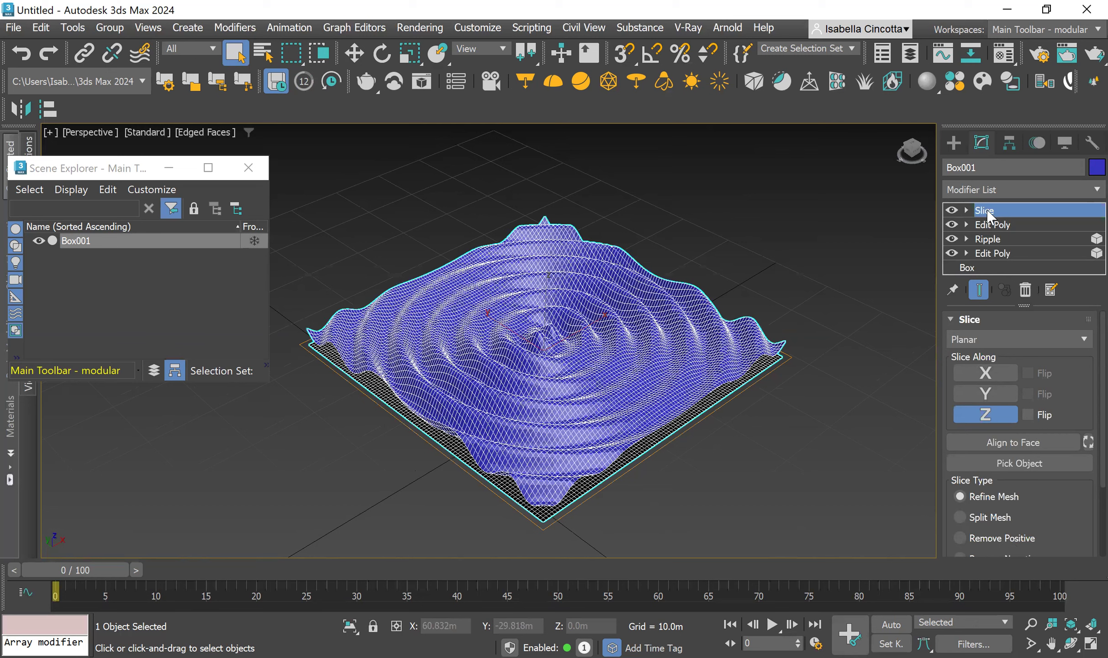
double_click(999, 209)
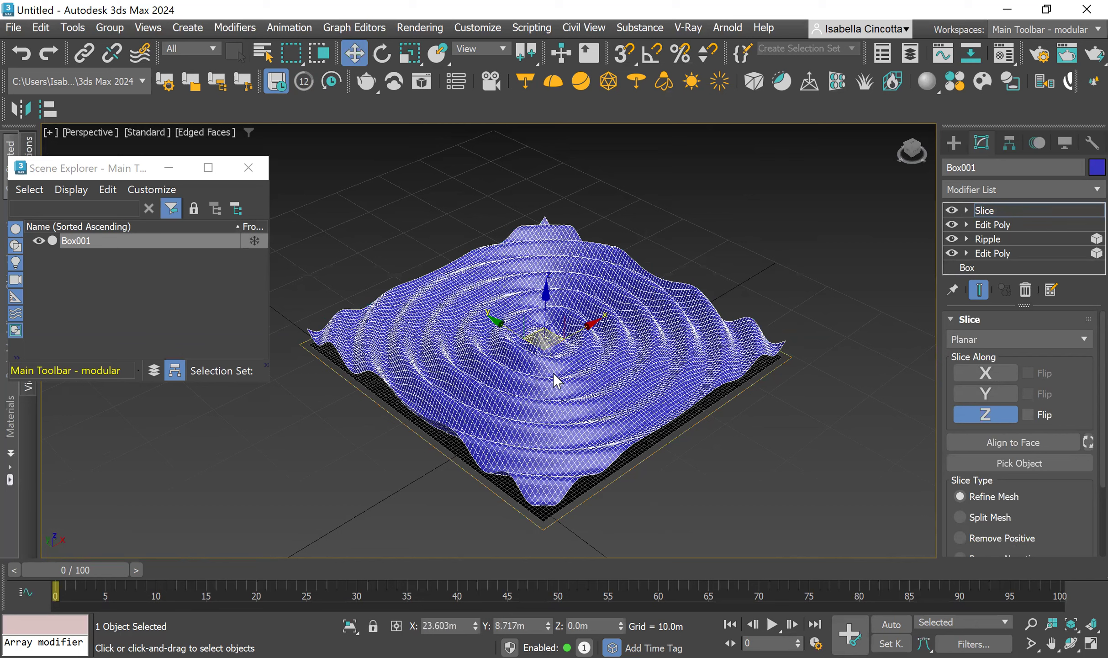
click(383, 55)
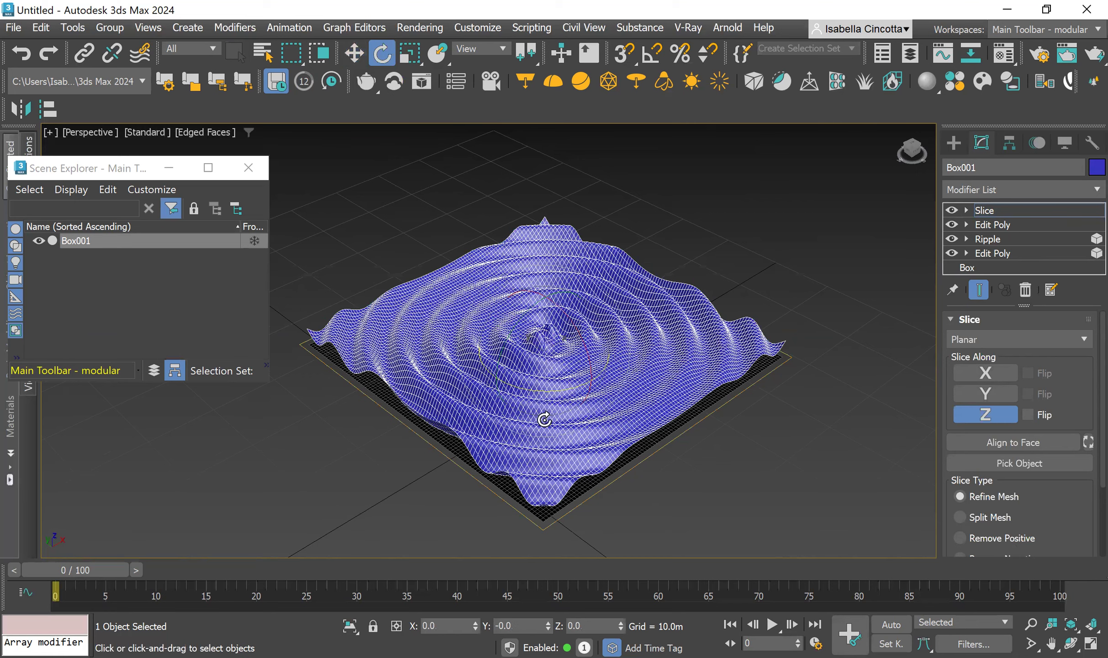
- Try to rotate the slice plane freehand, and undo the rotation
alt+middle_drag(563, 409, 518, 331)
click(21, 53)
click(21, 53)
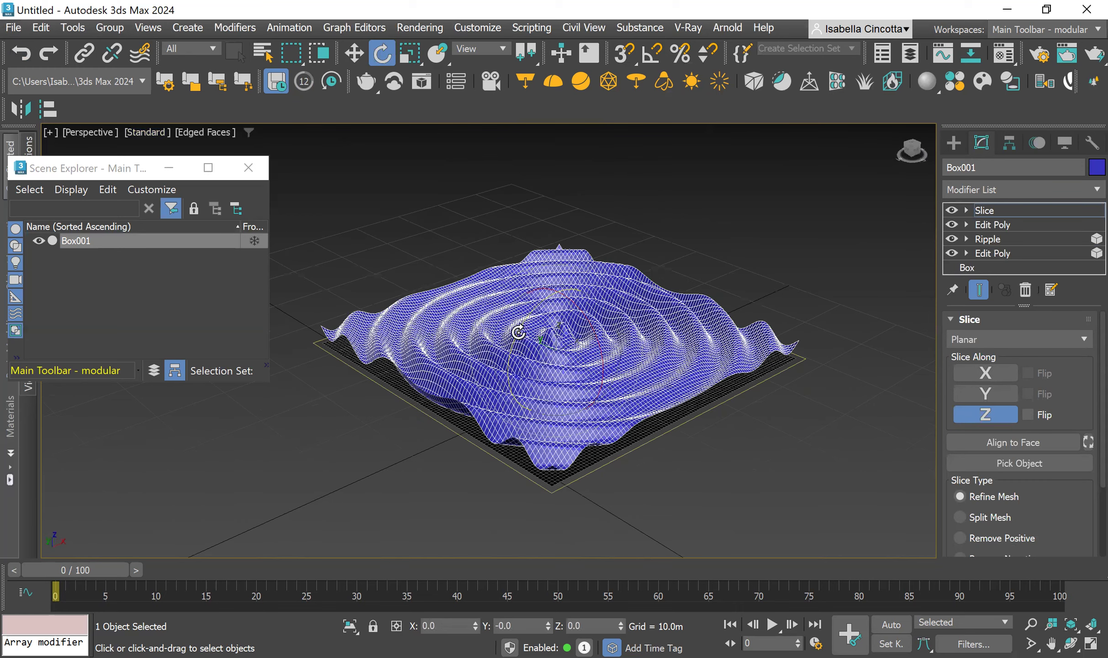
click(21, 53)
- Tilt the slice plane upright freehand and enter 90 as its Y rotation
drag(526, 321, 582, 288)
drag(533, 629, 458, 623)
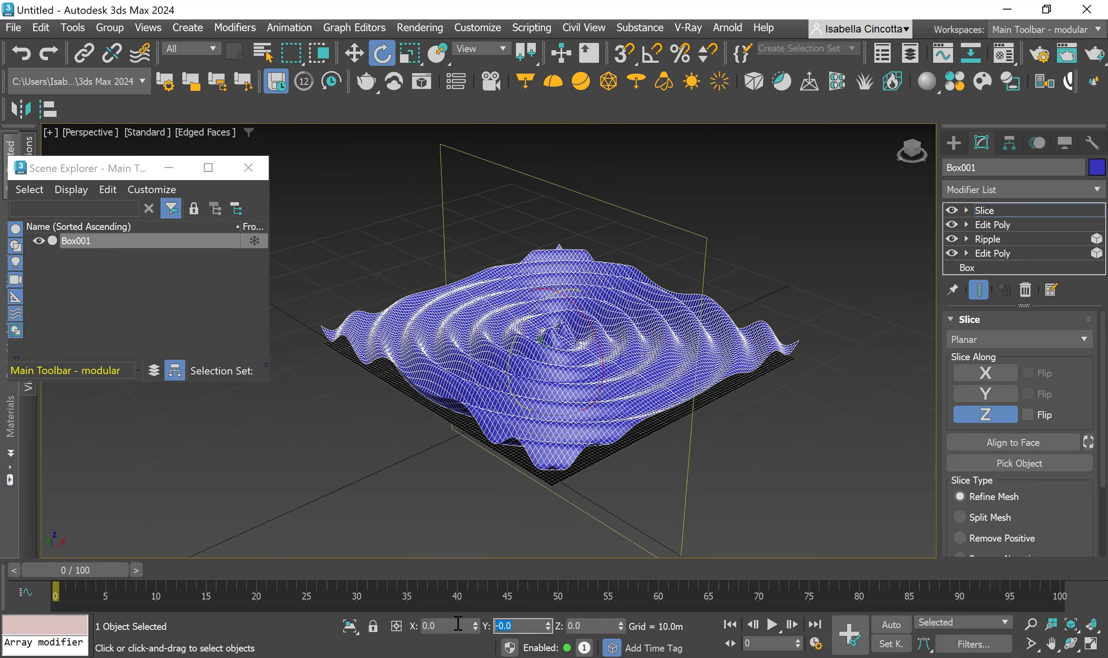
text(90)
key(Return)
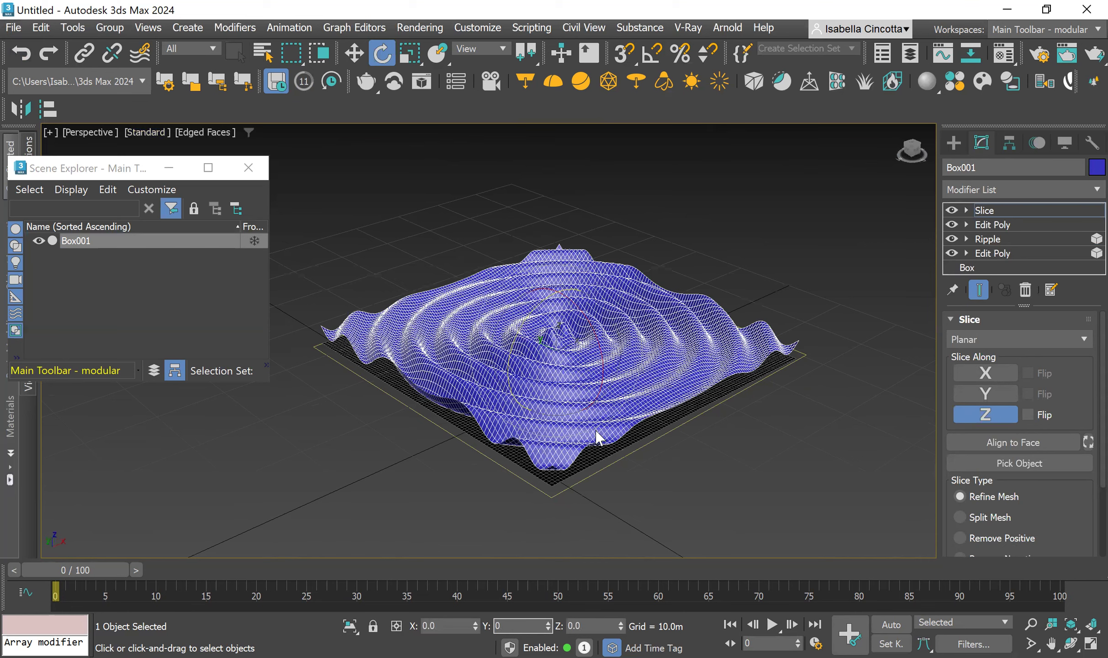
- Try several freehand rotations of the slice plane from different viewing angles, undoing each one
drag(510, 389, 508, 322)
click(22, 54)
alt+middle_drag(522, 473, 576, 481)
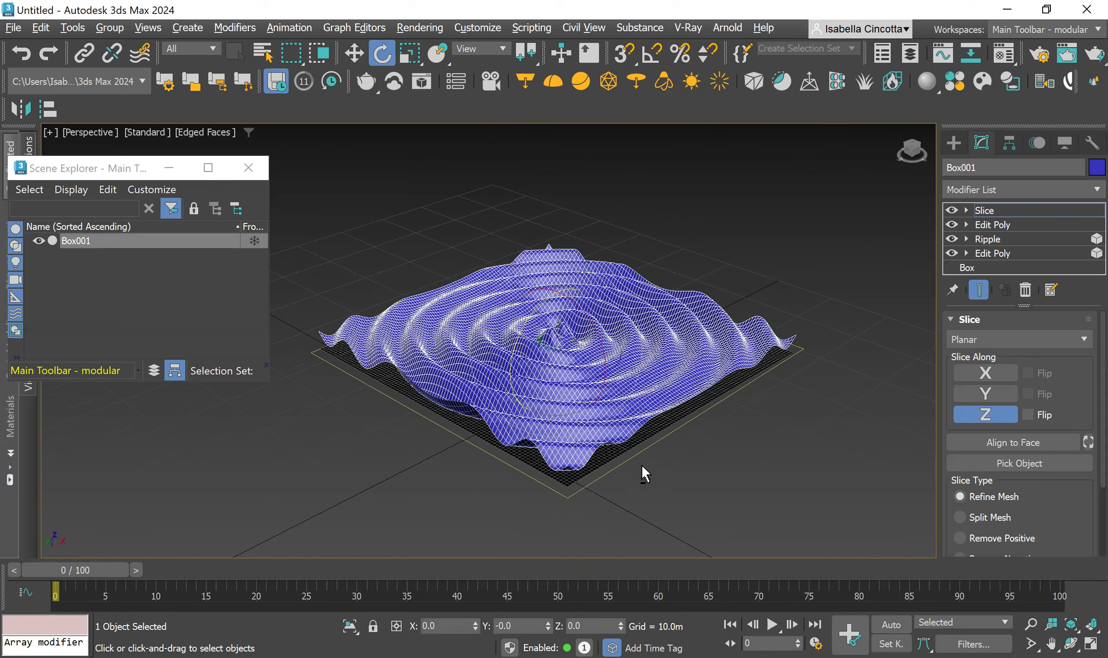
alt+middle_drag(641, 464, 649, 456)
drag(620, 364, 620, 314)
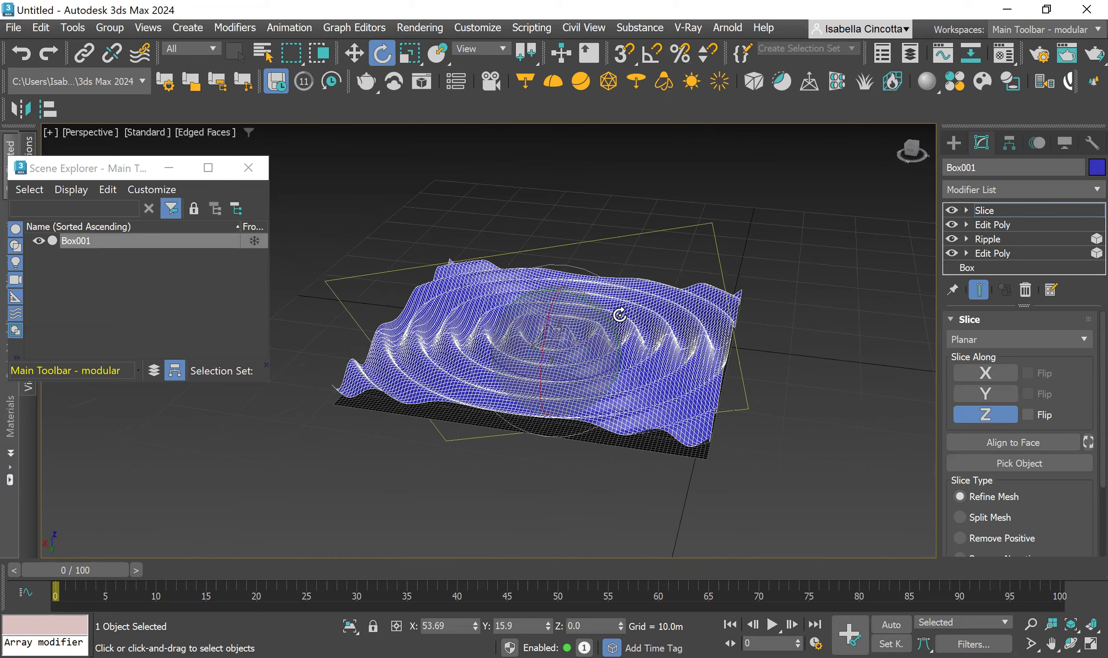
click(21, 53)
alt+middle_drag(639, 498, 618, 499)
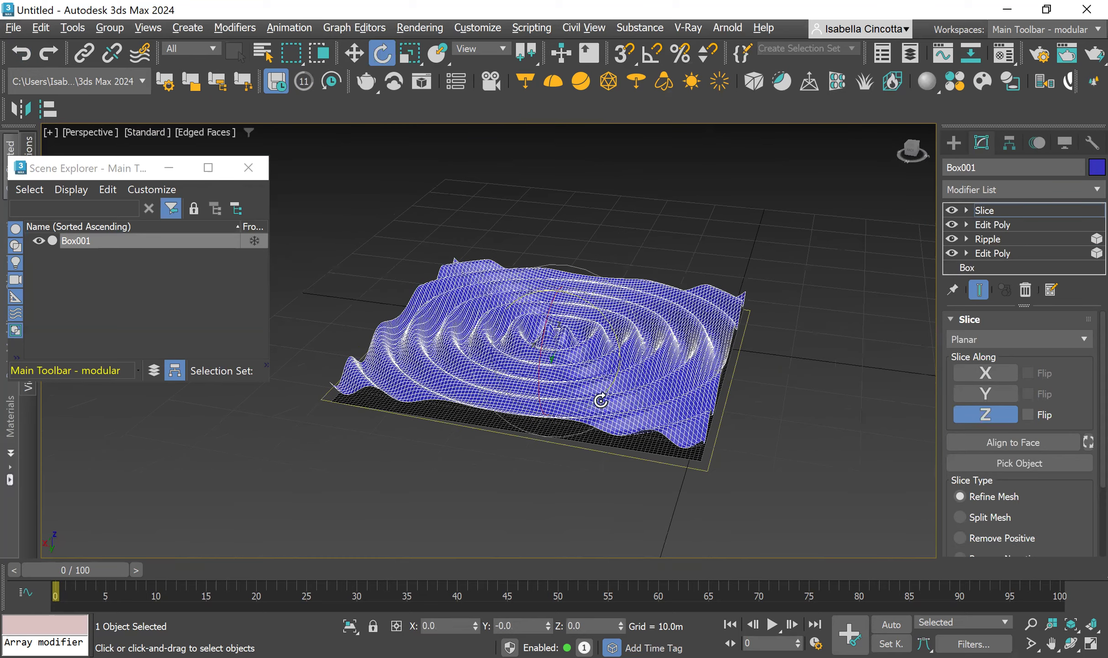
alt+middle_drag(600, 400, 662, 398)
alt+middle_drag(717, 361, 576, 339)
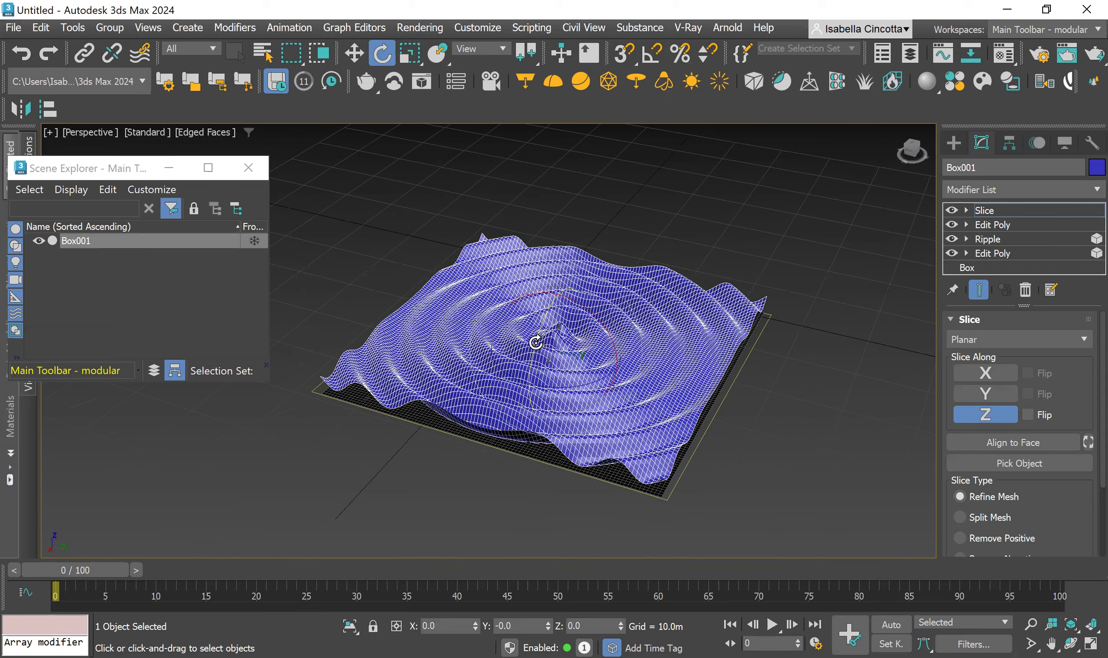
drag(544, 325, 548, 316)
click(31, 58)
alt+middle_drag(576, 429, 547, 413)
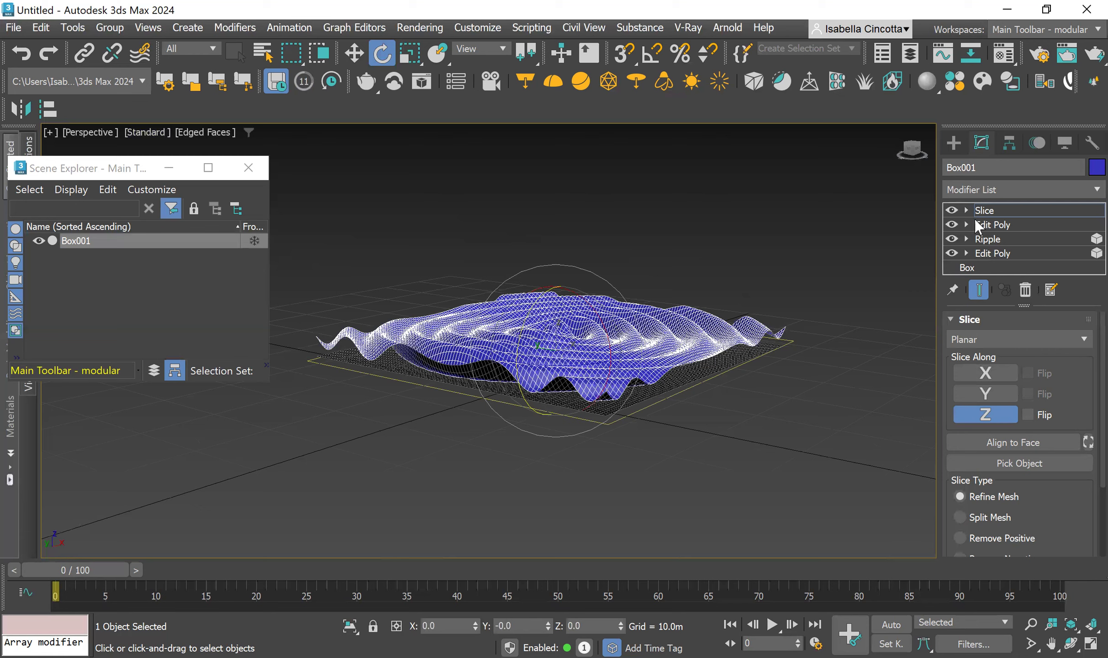
double_click(1030, 209)
drag(519, 350, 482, 370)
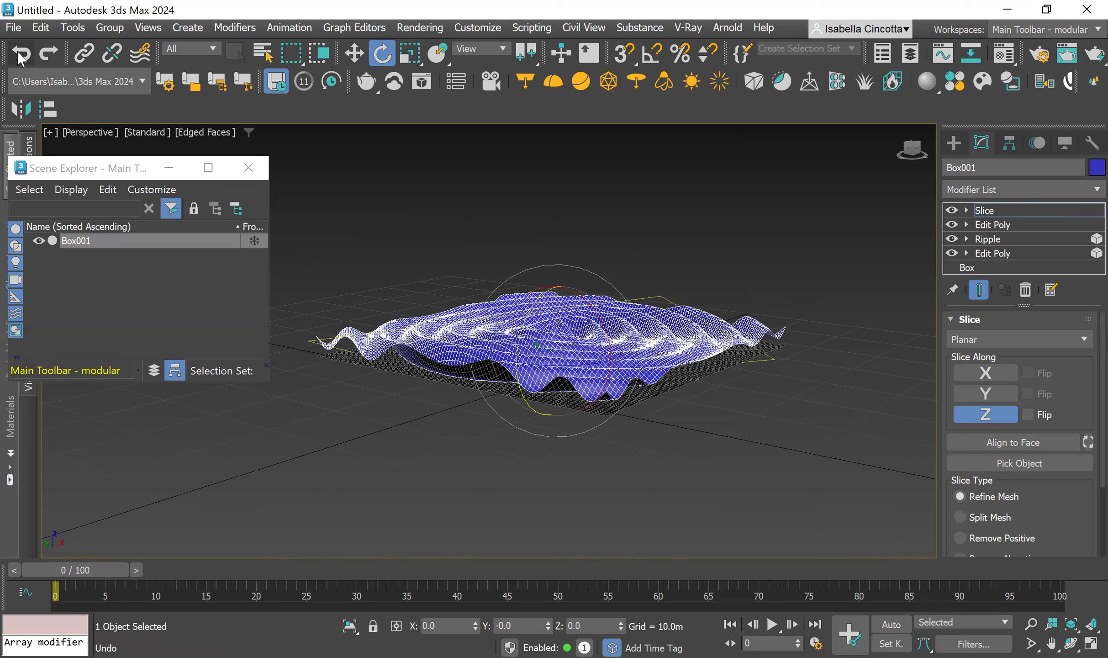
- Rotate the slice plane until it stands vertically through the center of the rippled sheet
alt+middle_drag(481, 371, 545, 374)
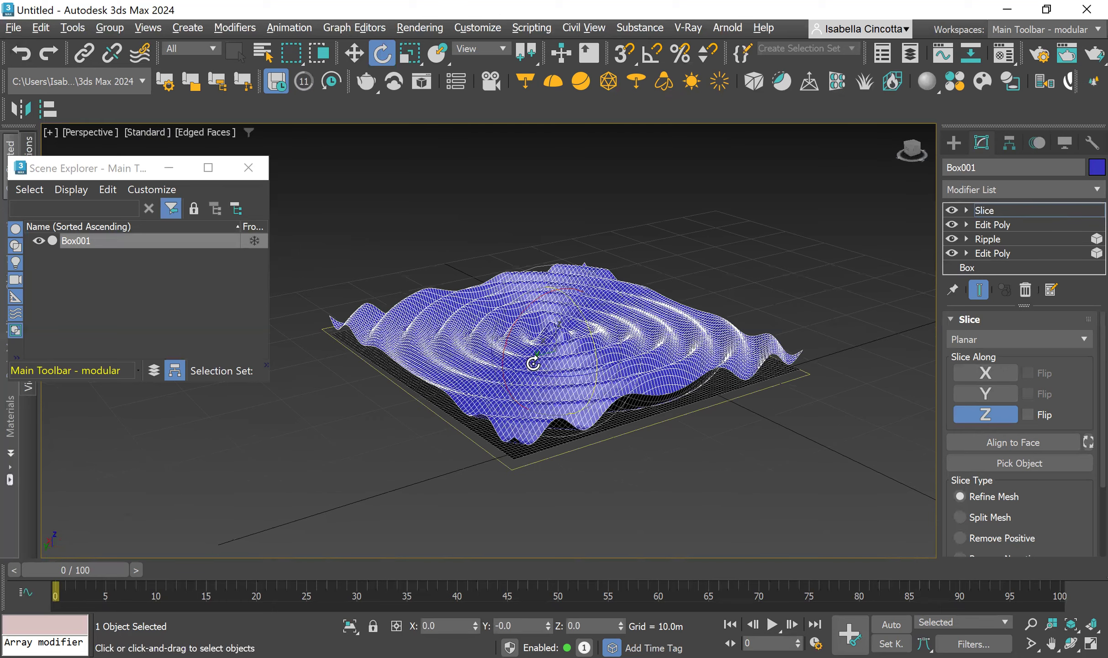
key(shift+z)
drag(518, 349, 588, 296)
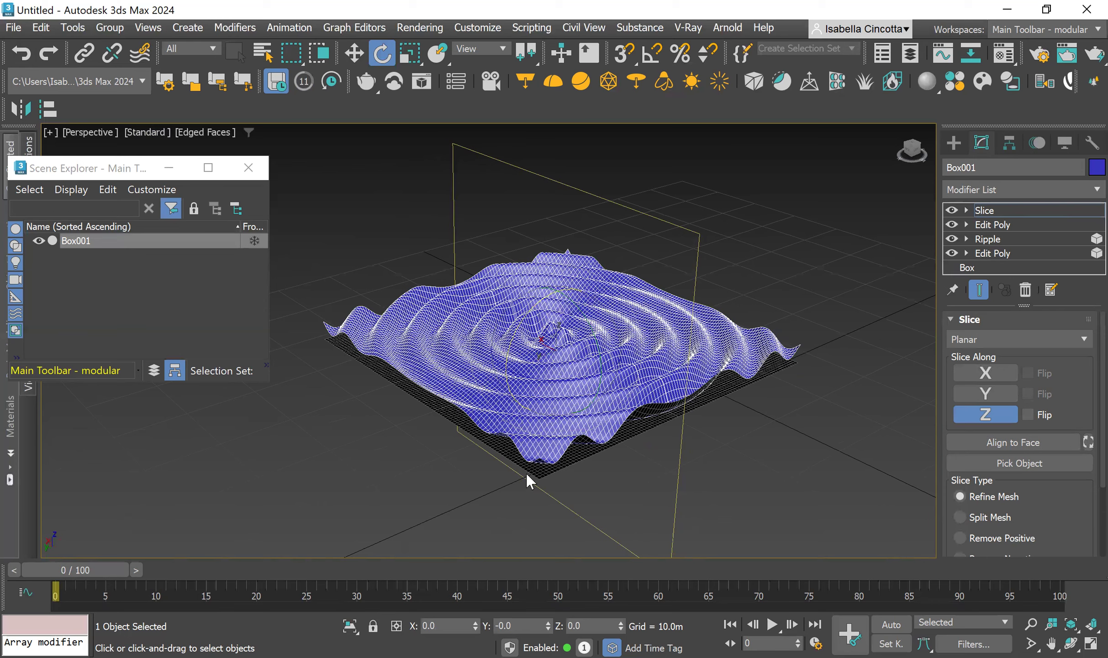
- Examine the vertical slice plane and the rippled sheet from several viewing angles
middle_drag(533, 406, 516, 409)
middle_drag(612, 443, 567, 434)
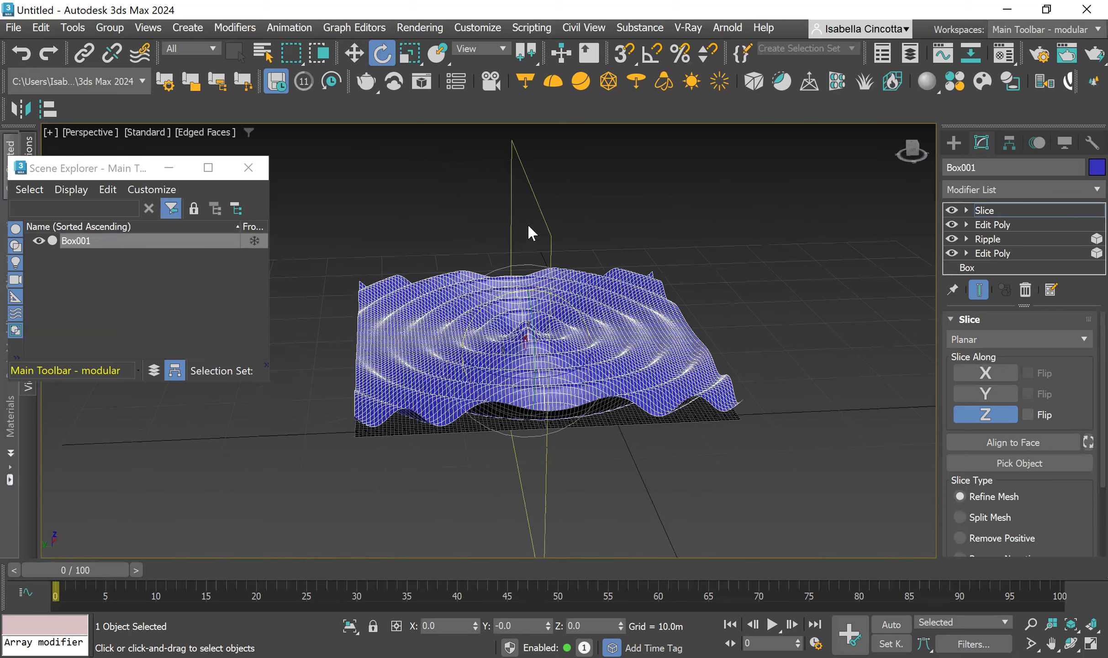
drag(531, 221, 541, 225)
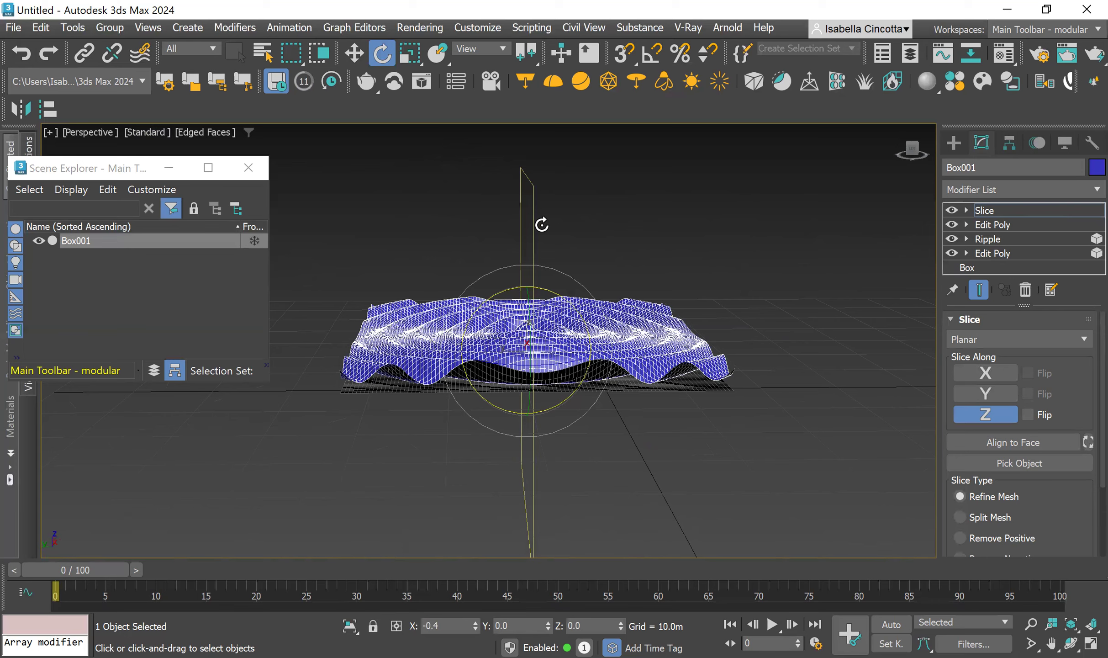
middle_drag(606, 414, 585, 421)
alt+middle_drag(565, 484, 691, 467)
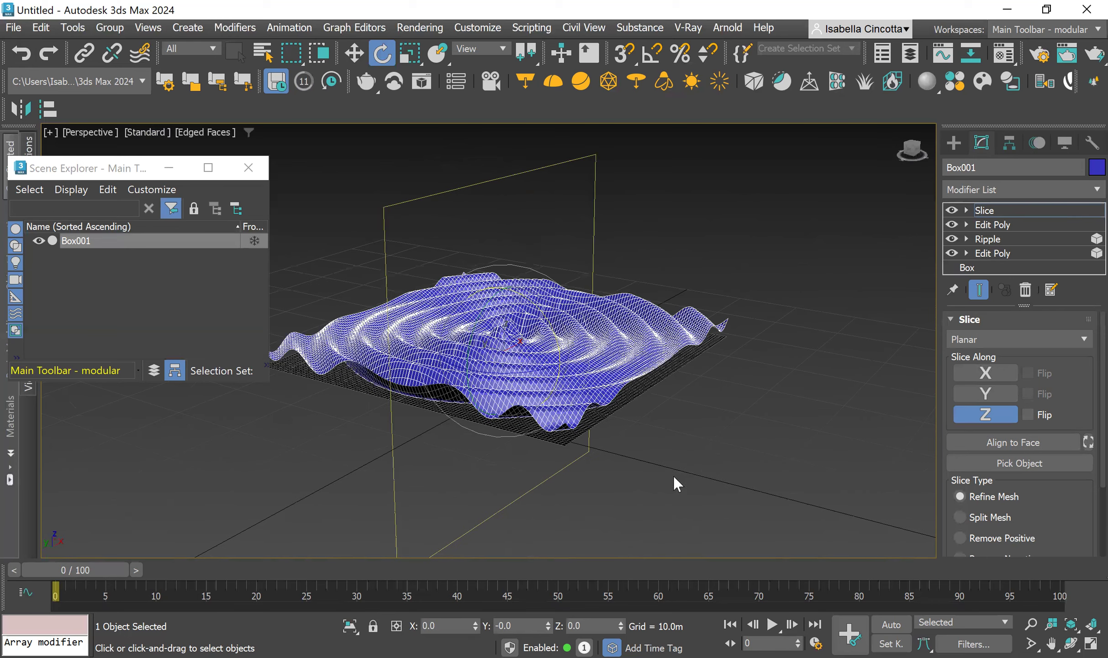
middle_drag(466, 433, 597, 428)
scroll(695, 430, down, 5)
alt+middle_drag(695, 430, 717, 429)
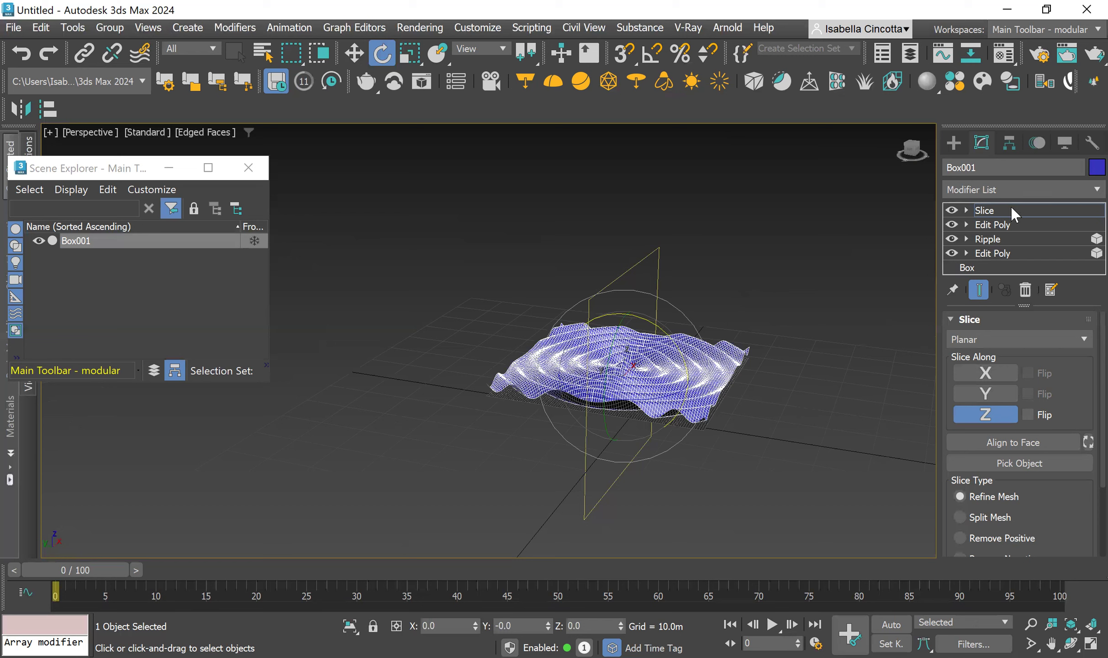
- Copy the Slice modifier and paste the duplicate directly above it in the modifier stack
right_click(999, 208)
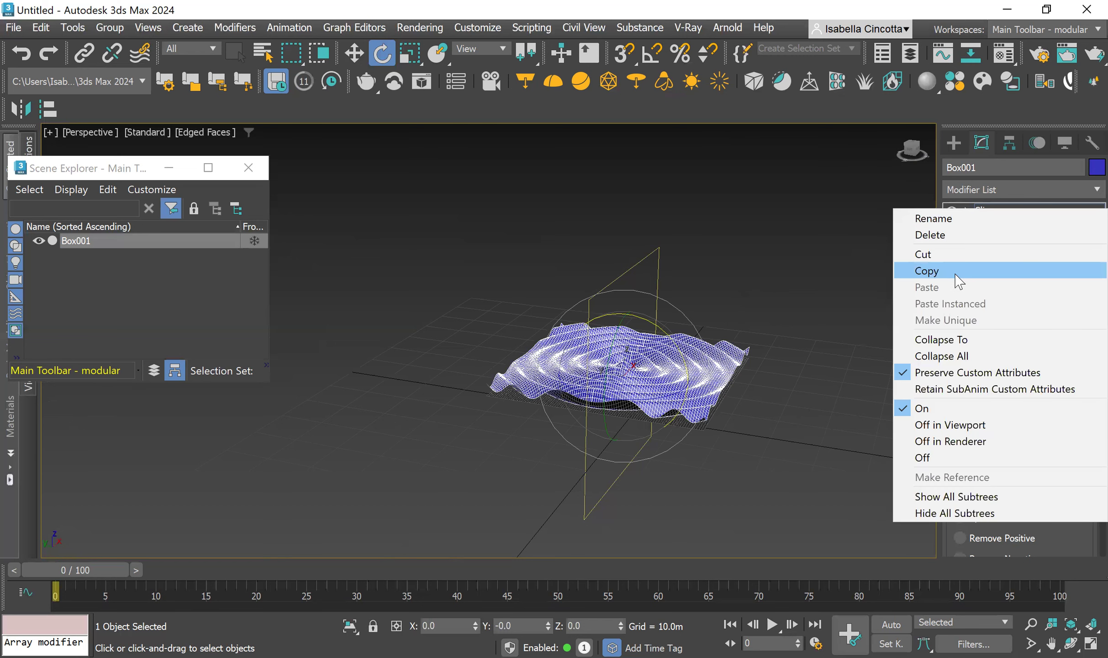
click(955, 272)
right_click(991, 218)
click(927, 307)
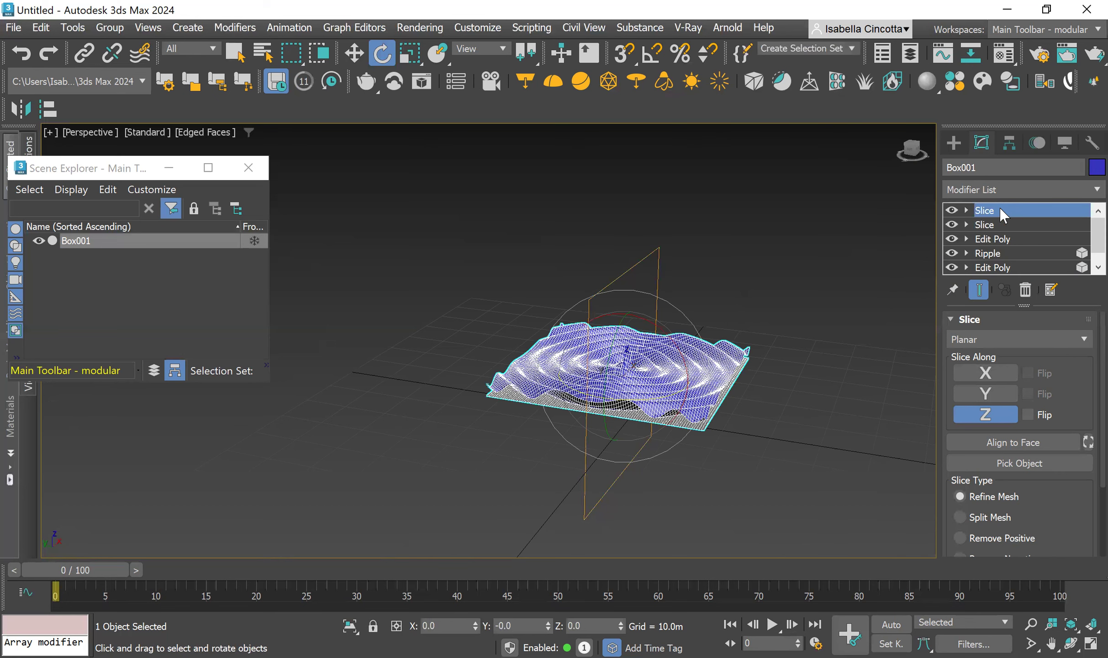
- Rotate the copied modifier's slice plane about its vertical axis until it stands perpendicular to the original slice plane
key(1)
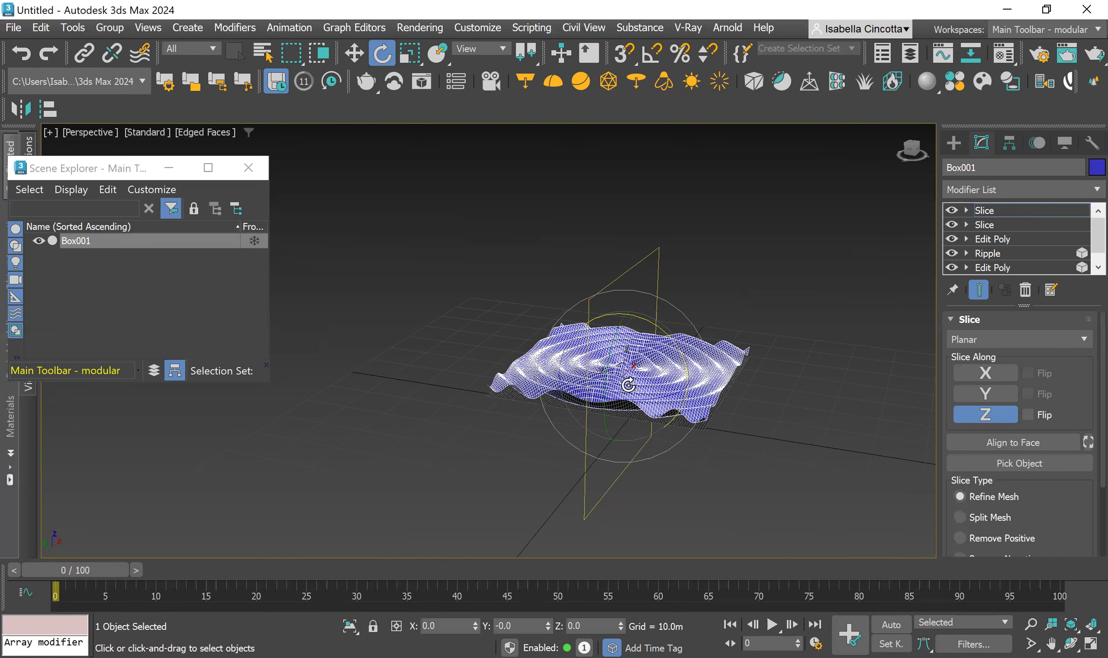
scroll(628, 385, up, 1)
scroll(564, 425, up, 1)
alt+middle_drag(585, 434, 656, 415)
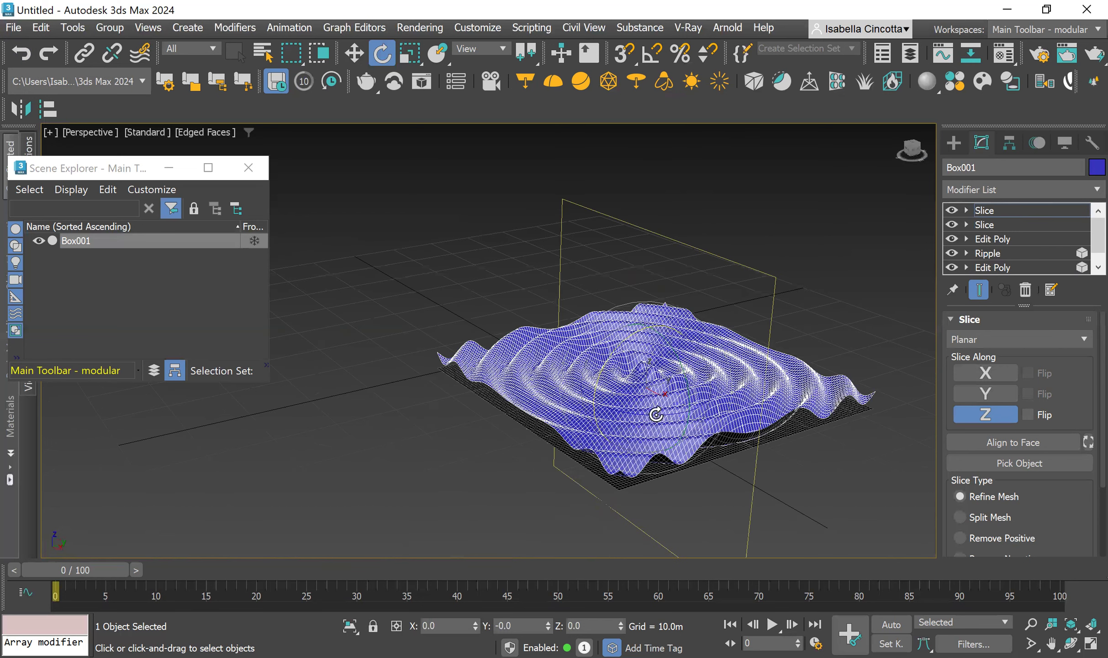
drag(656, 416, 734, 416)
scroll(511, 356, down, 3)
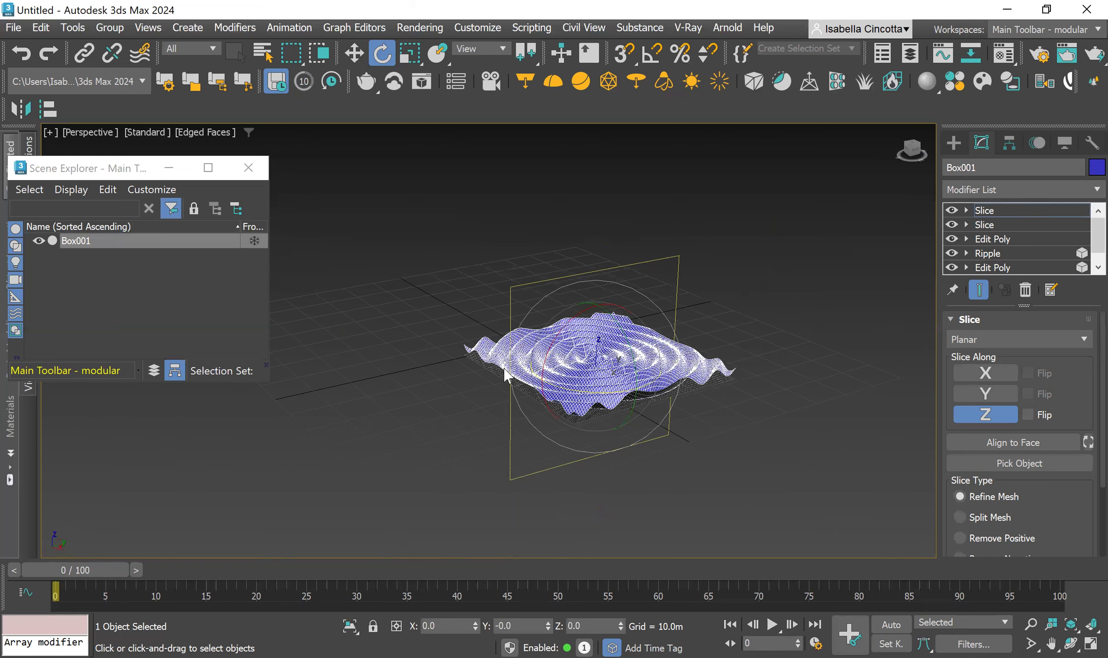
alt+middle_drag(716, 369, 804, 368)
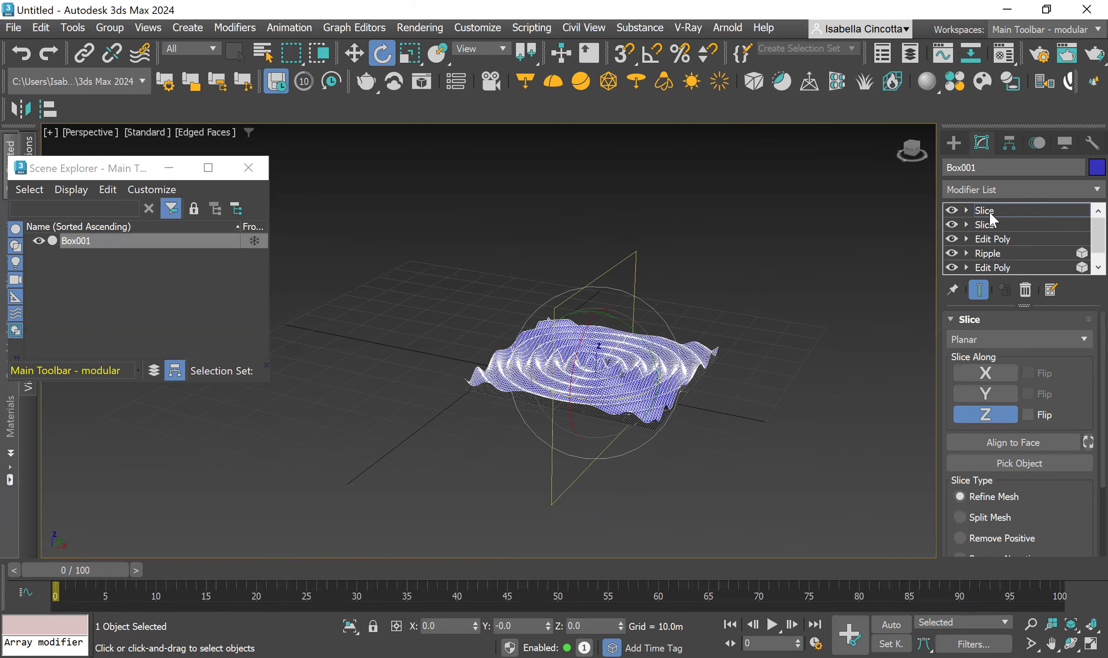
- Compare the two slice planes and set the upper Slice modifier's type to Remove Positive after trying Remove Negative
click(988, 224)
alt+middle_drag(637, 487, 547, 470)
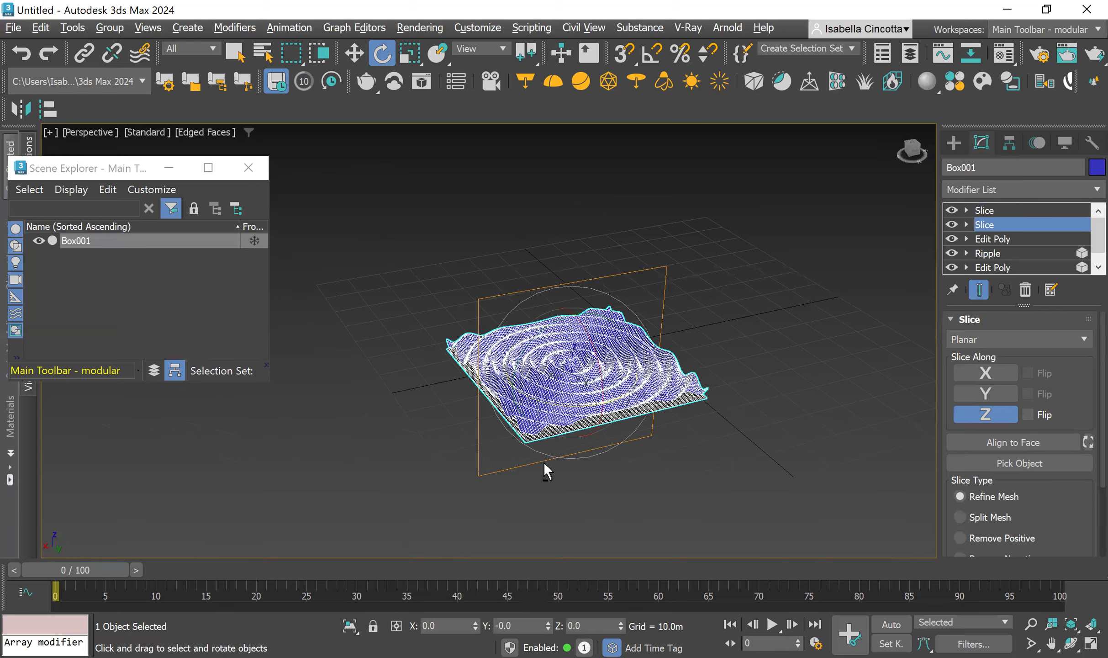
click(1016, 211)
alt+middle_drag(610, 425, 586, 452)
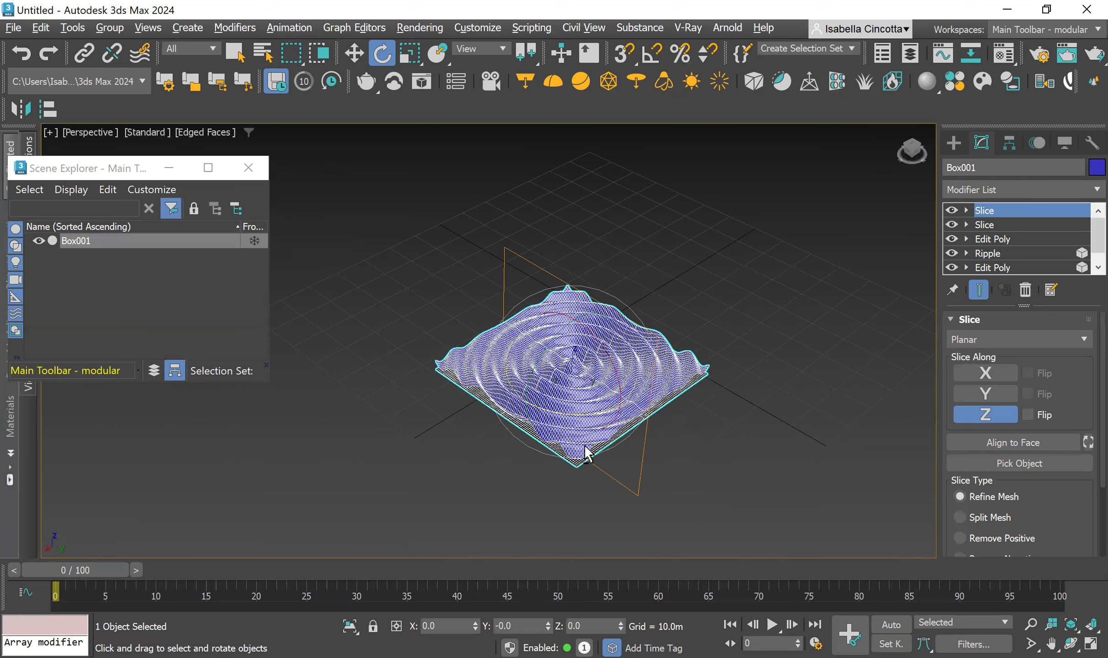
alt+middle_drag(913, 357, 806, 301)
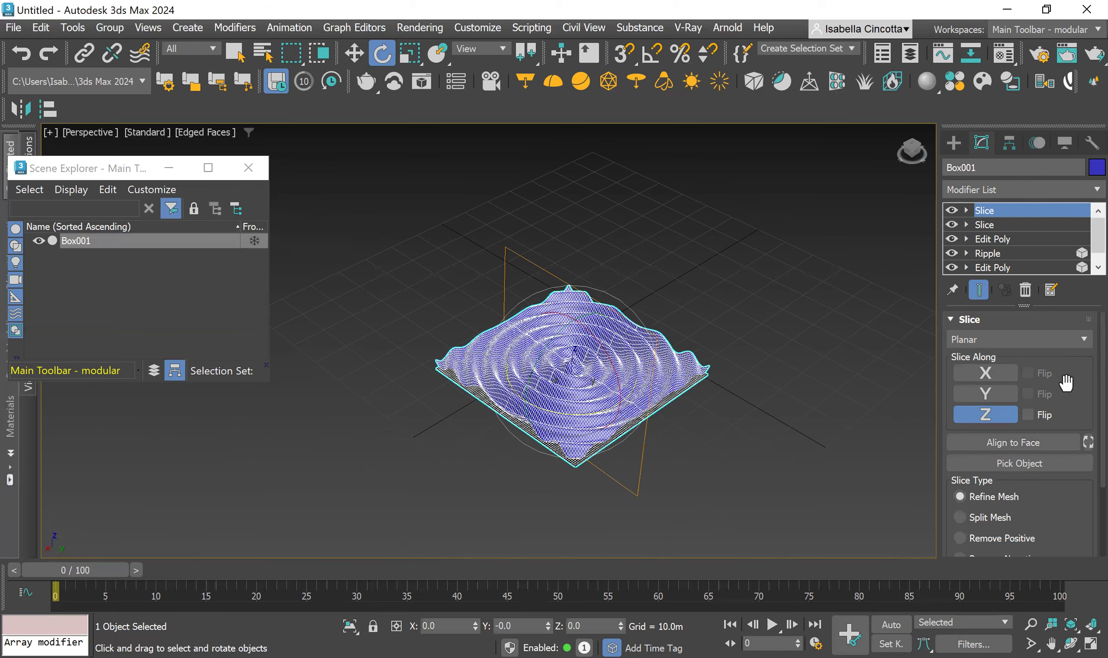
scroll(1080, 343, down, 5)
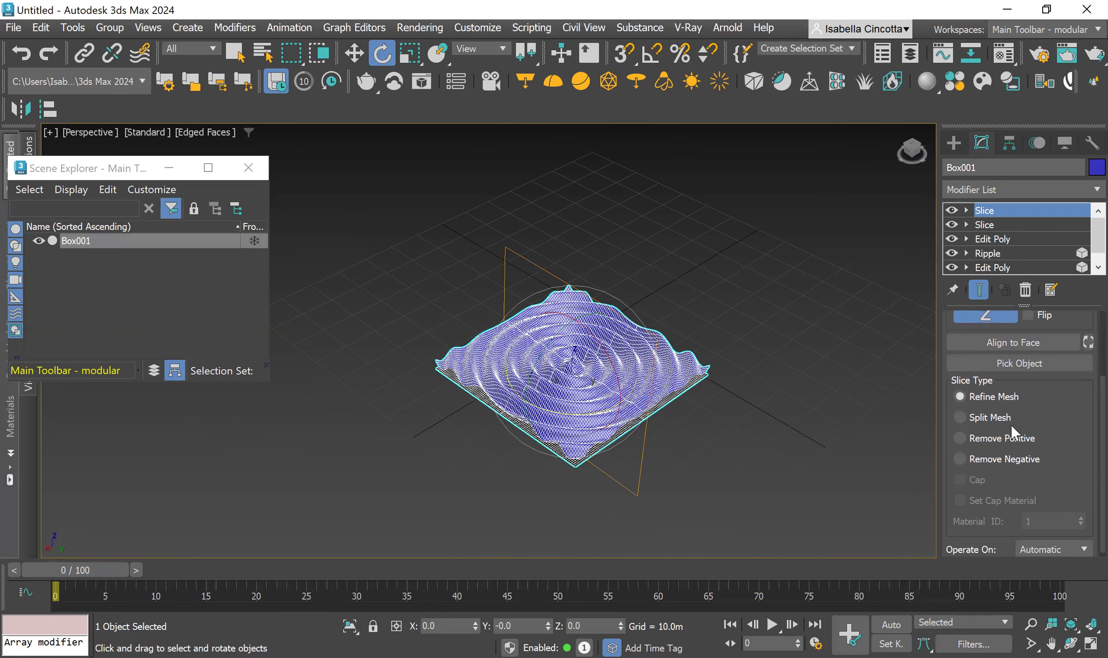
click(994, 454)
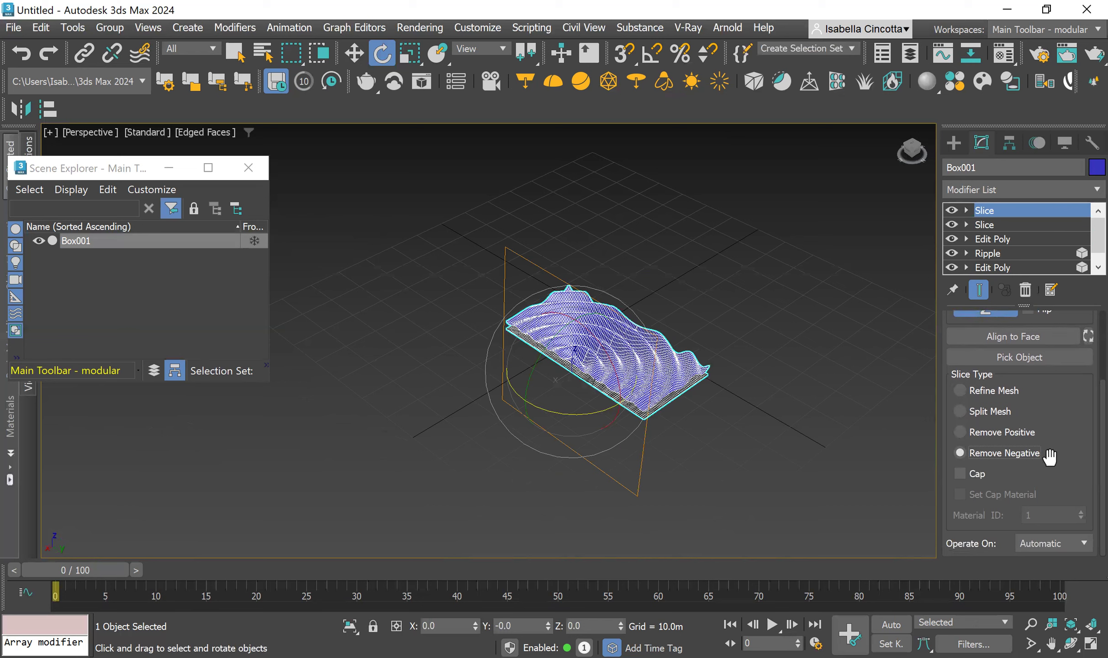
click(1004, 432)
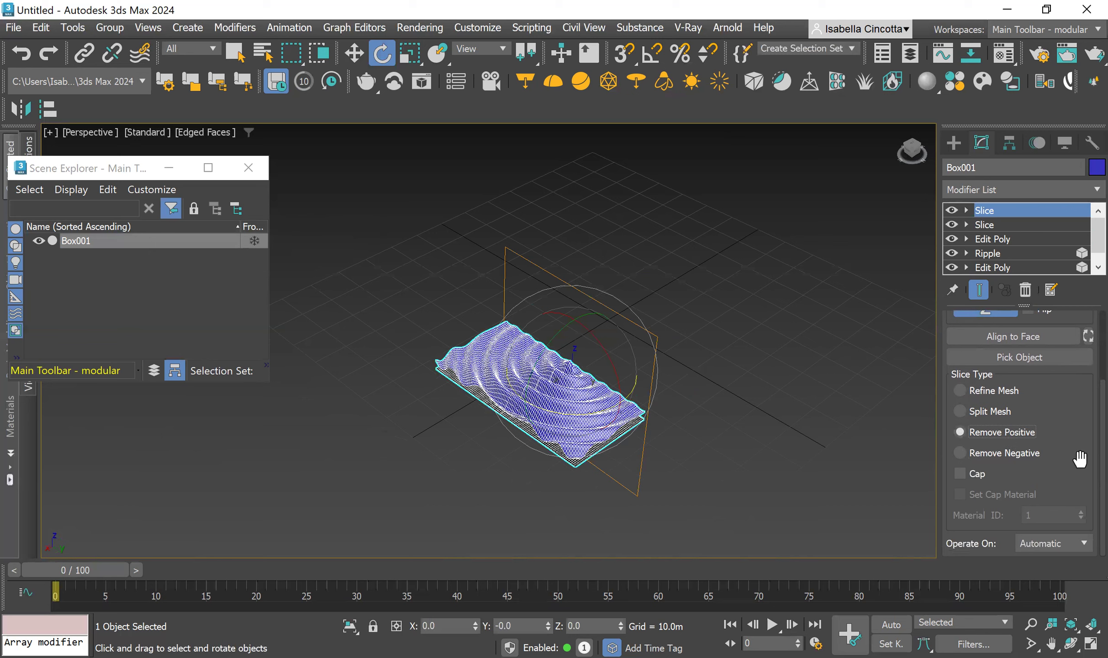
- Set the lower Slice modifier's type to Remove Negative, trying Remove Positive first
click(995, 225)
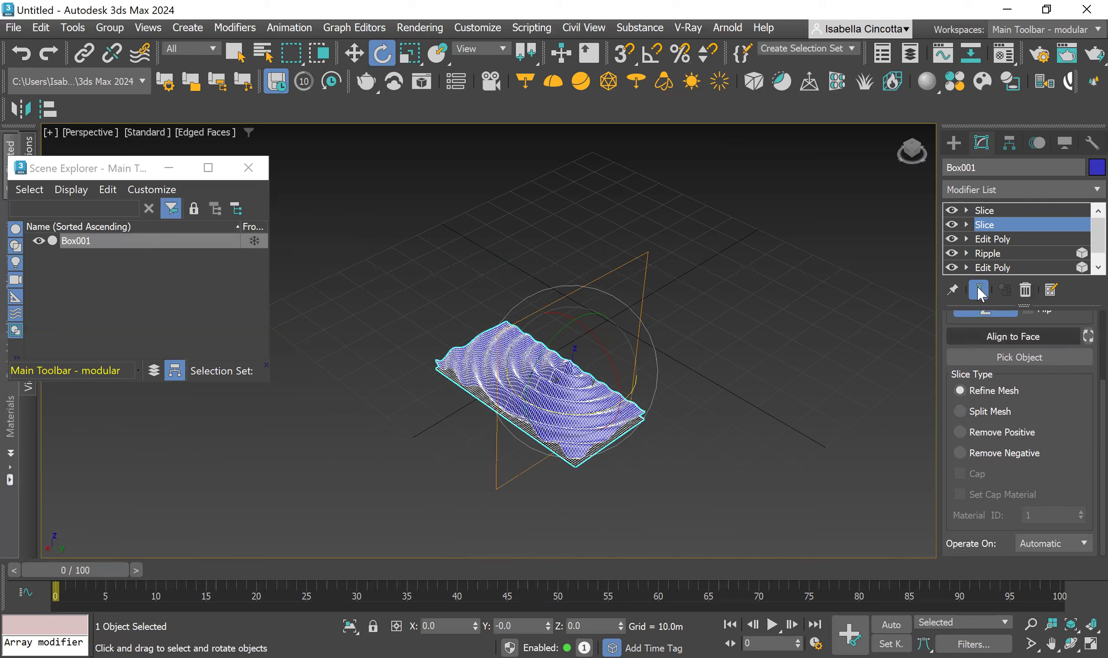
click(1005, 432)
click(1007, 453)
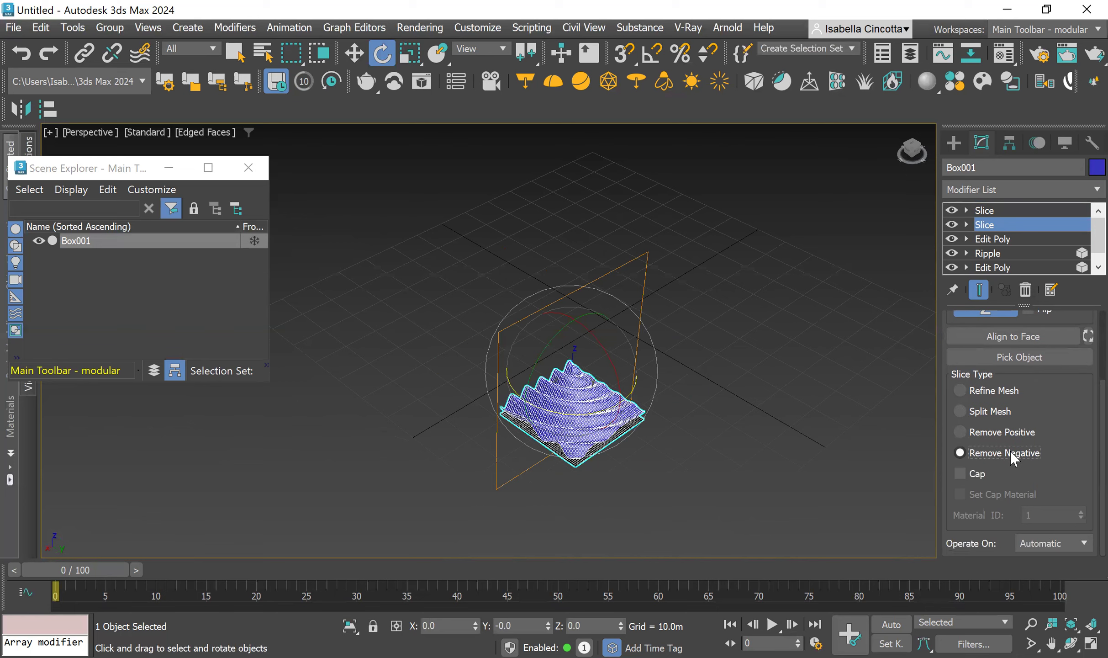
alt+middle_drag(526, 409, 832, 302)
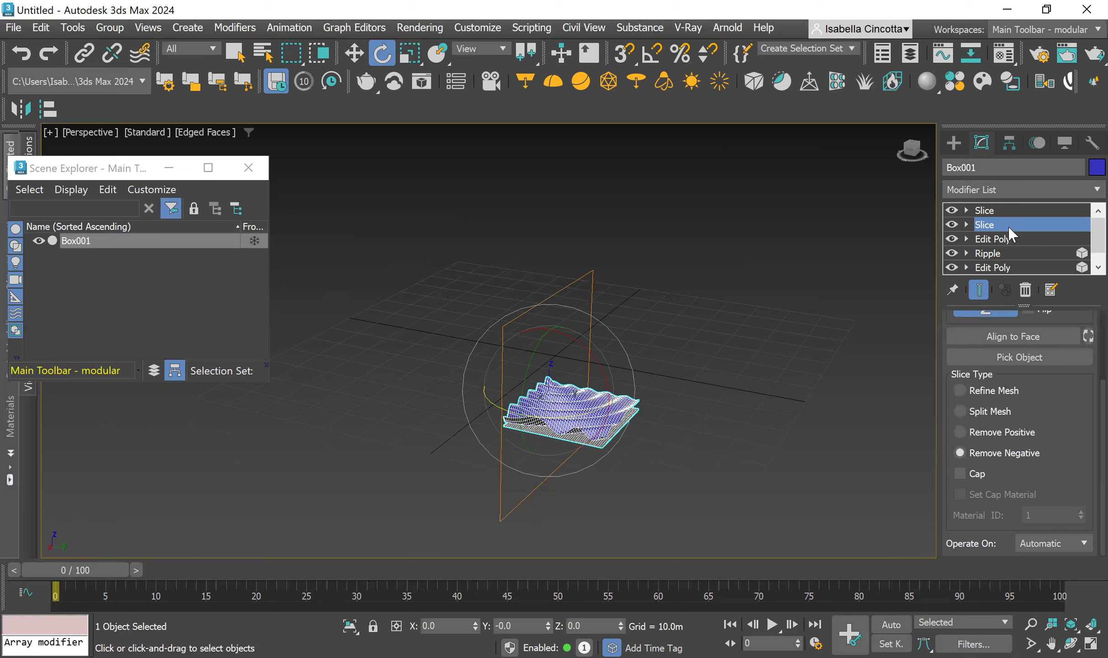
- Move the lower slice plane along Y to about -6.182 m, keeping a larger piece of the rippled sheet
scroll(538, 425, up, 3)
click(352, 55)
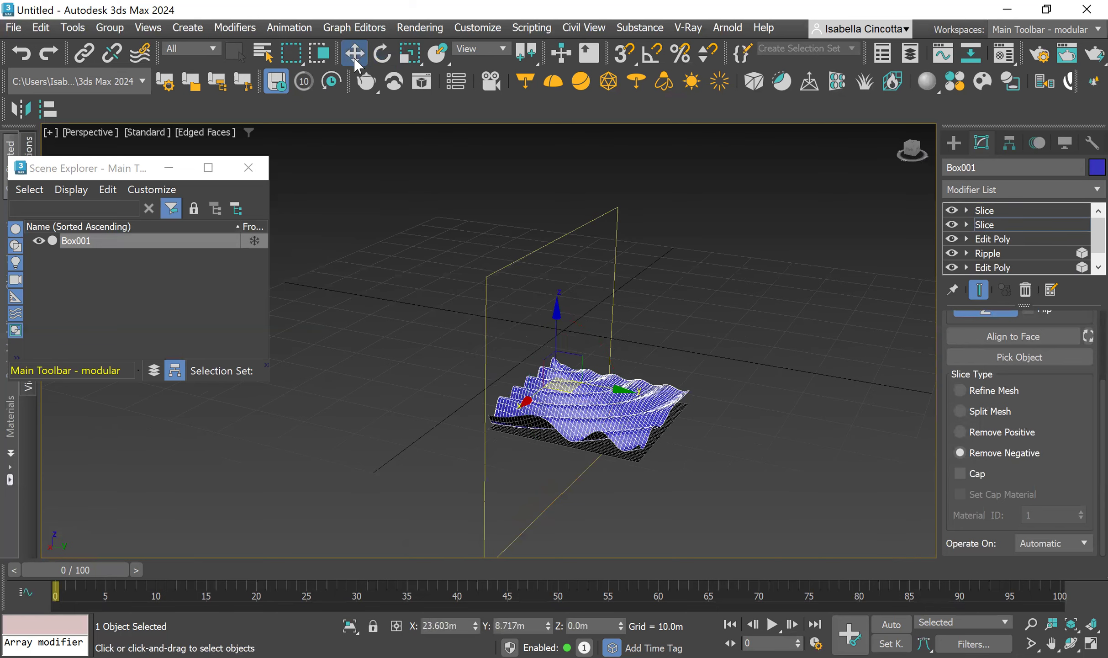
drag(599, 385, 538, 449)
scroll(559, 439, down, 2)
alt+middle_drag(559, 439, 535, 410)
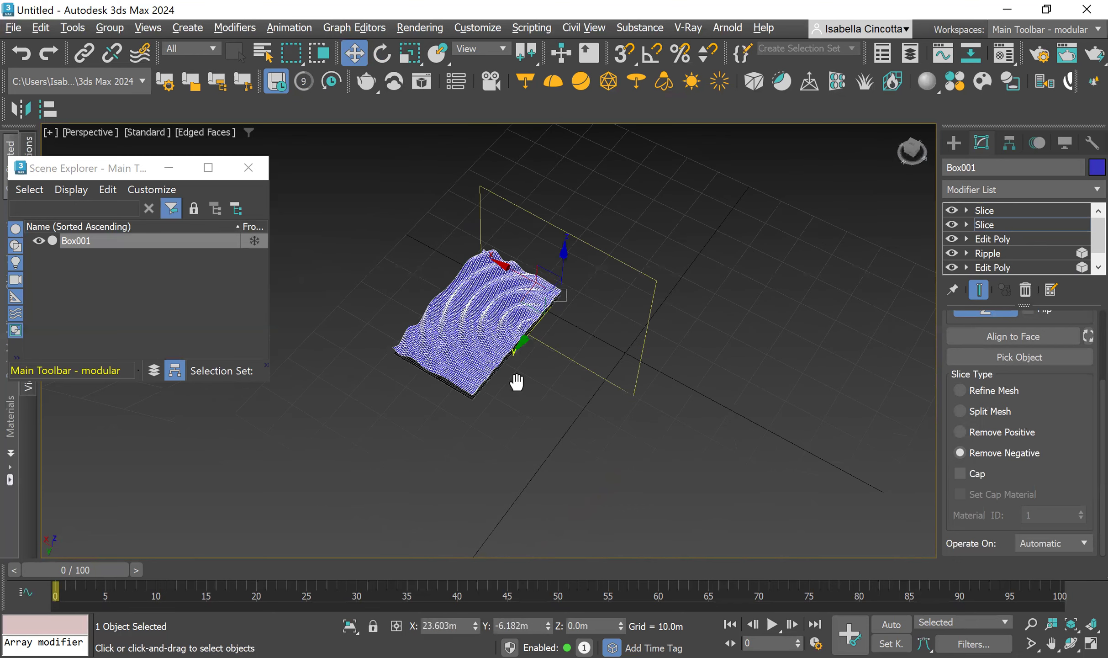
scroll(491, 382, up, 3)
scroll(500, 375, down, 3)
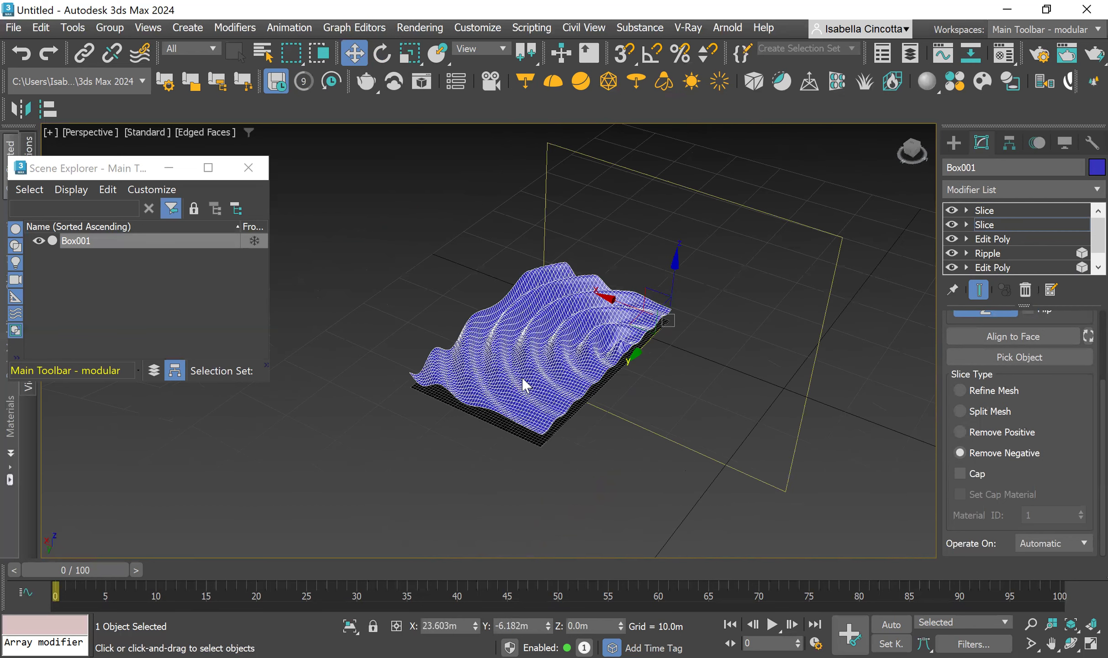
middle_drag(567, 387, 556, 393)
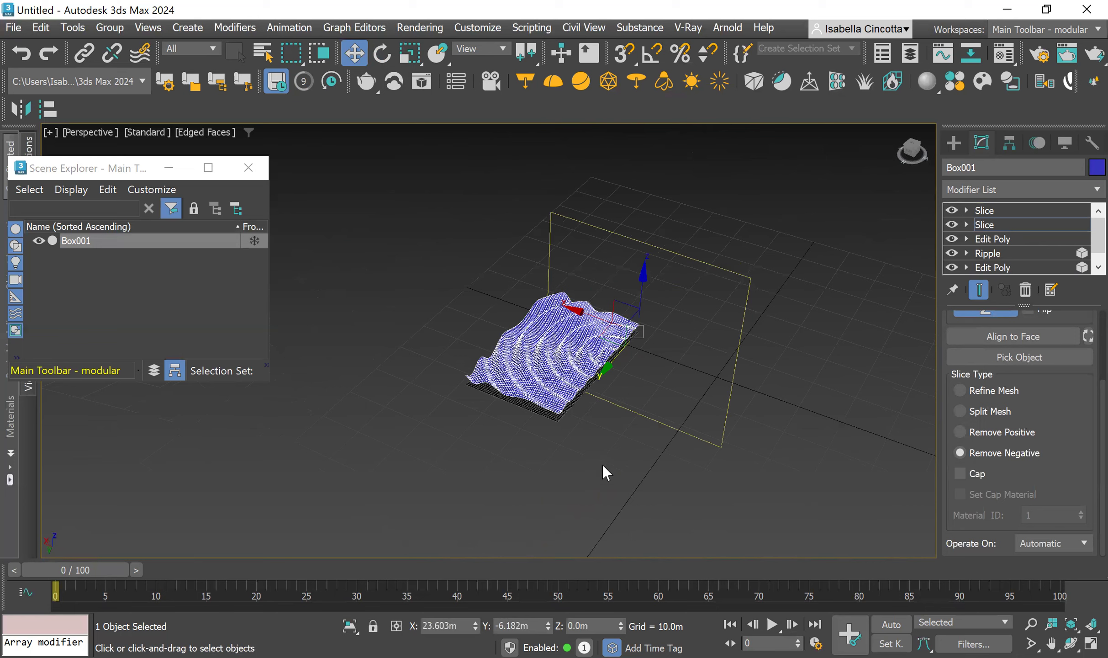
- Return to the upper Slice modifier, deselect the box and examine the shape of the sliced rippled piece
click(1018, 211)
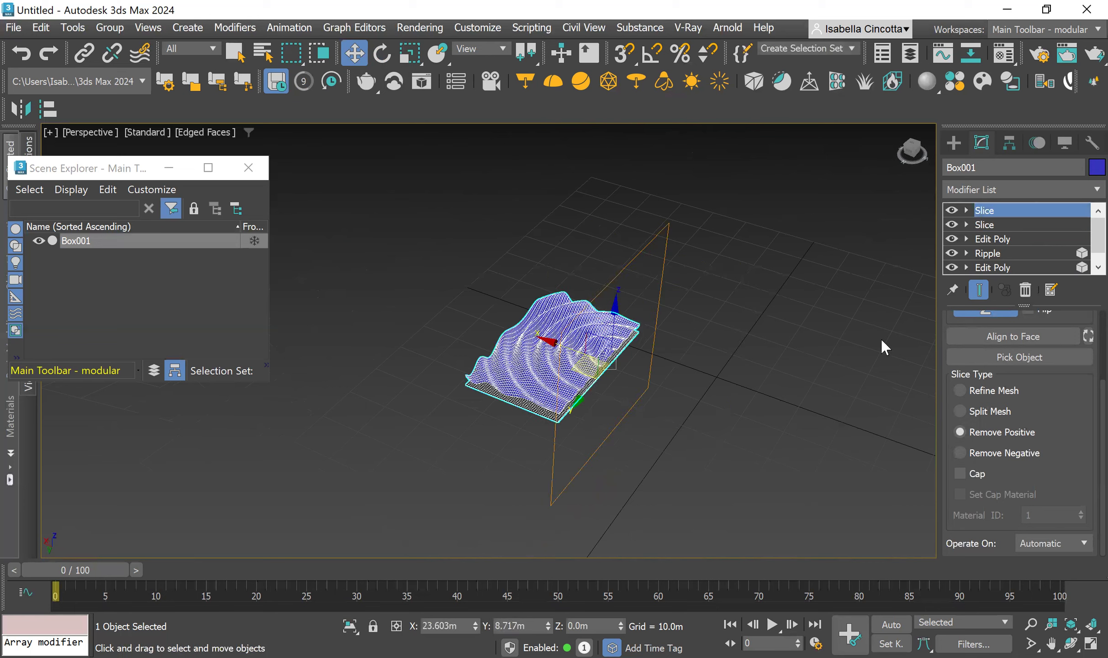
click(953, 142)
click(777, 348)
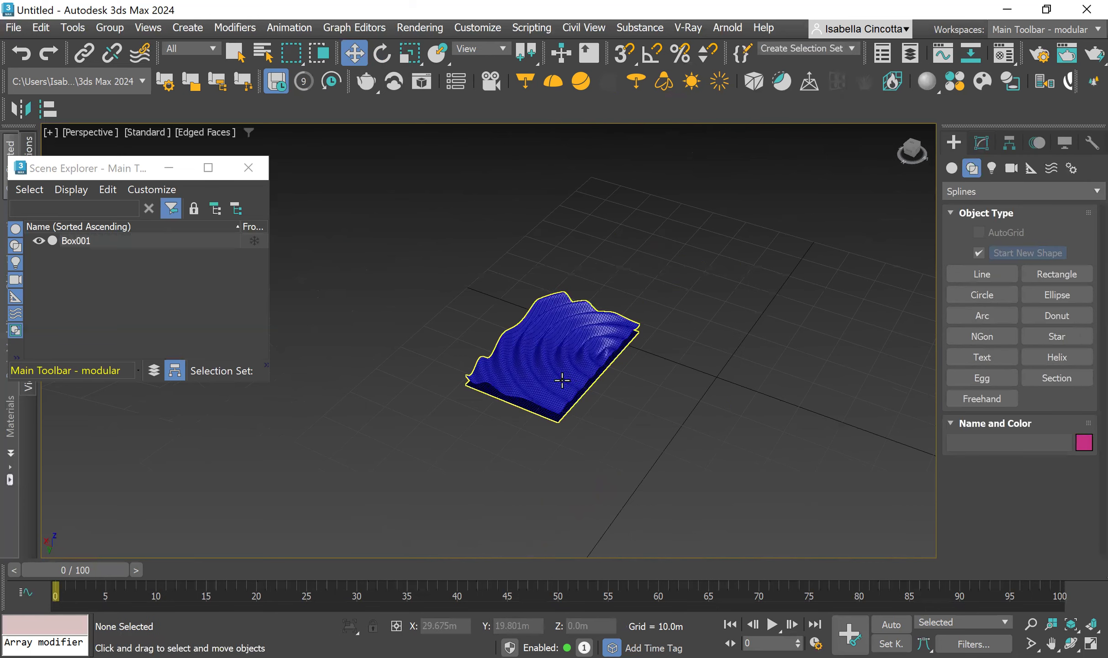
scroll(564, 380, up, 2)
mouse_move(565, 408)
alt+middle_down()
mouse_move(635, 379)
mouse_move(561, 396)
alt+middle_up()
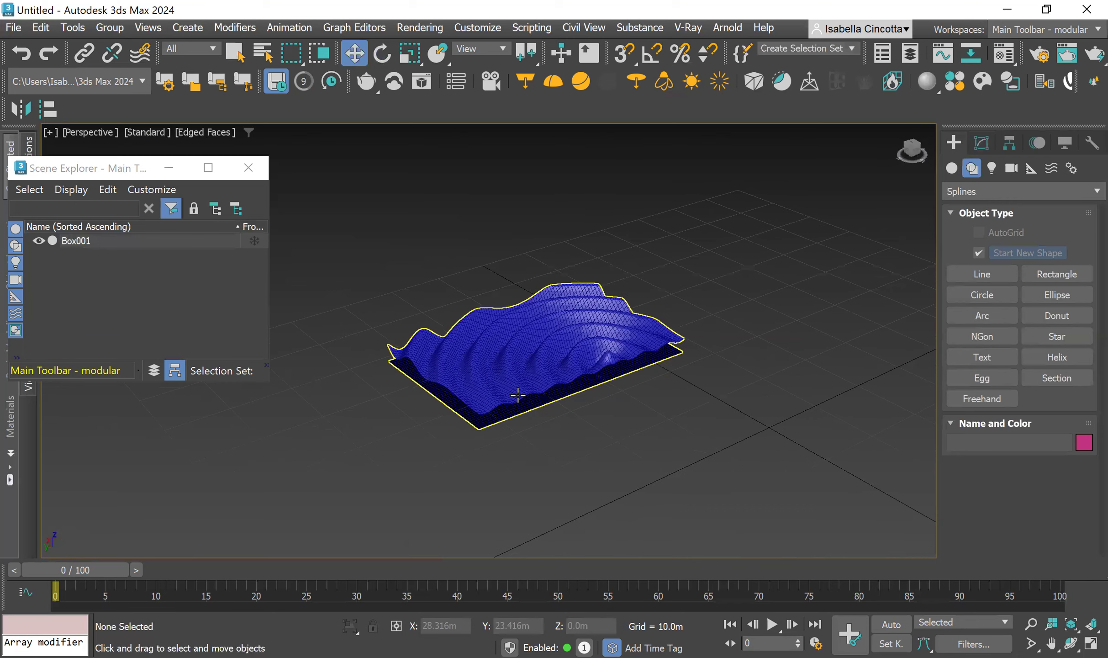
middle_drag(730, 288, 712, 299)
- Select the sliced box and add an Edit Poly modifier above the two Slice modifiers
click(553, 378)
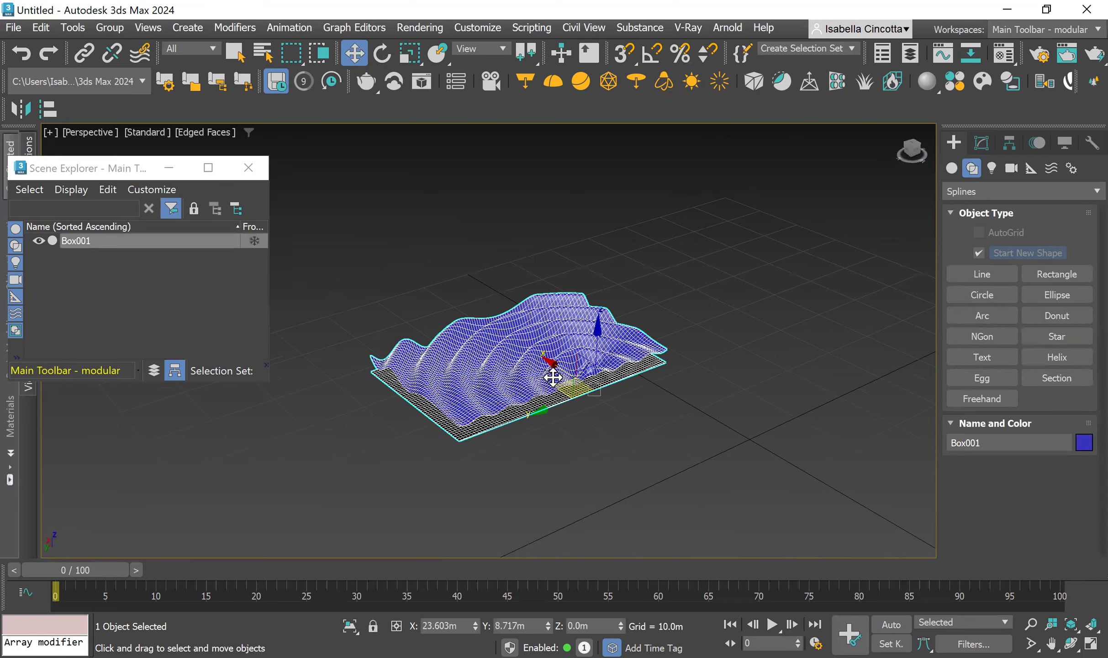
click(981, 140)
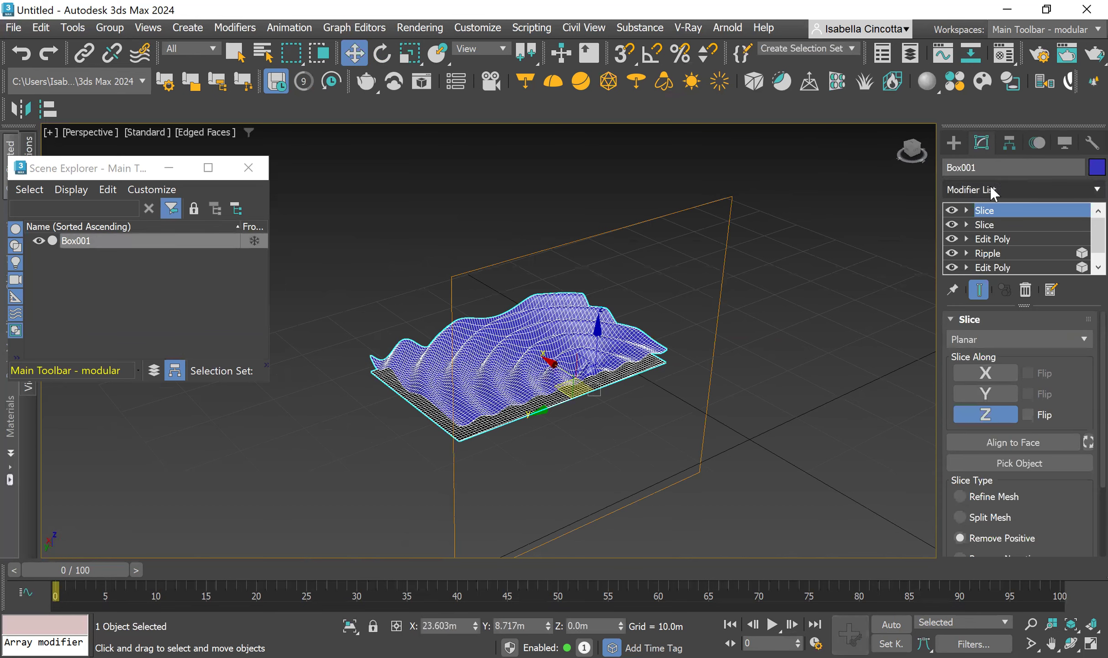
click(993, 190)
text(e)
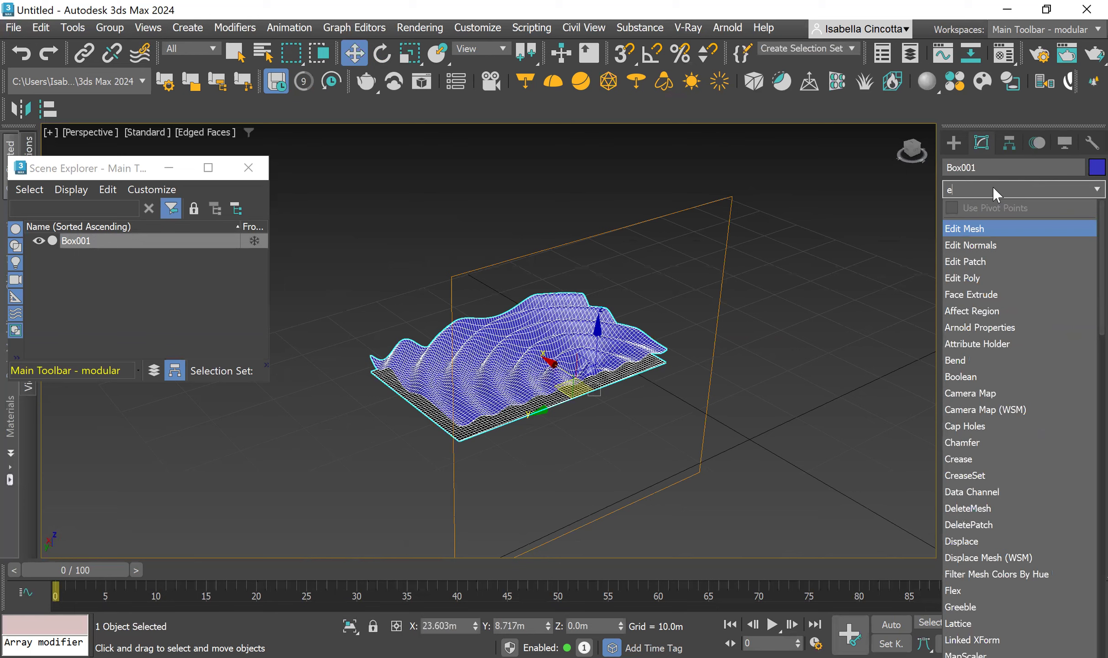
text(di)
click(974, 279)
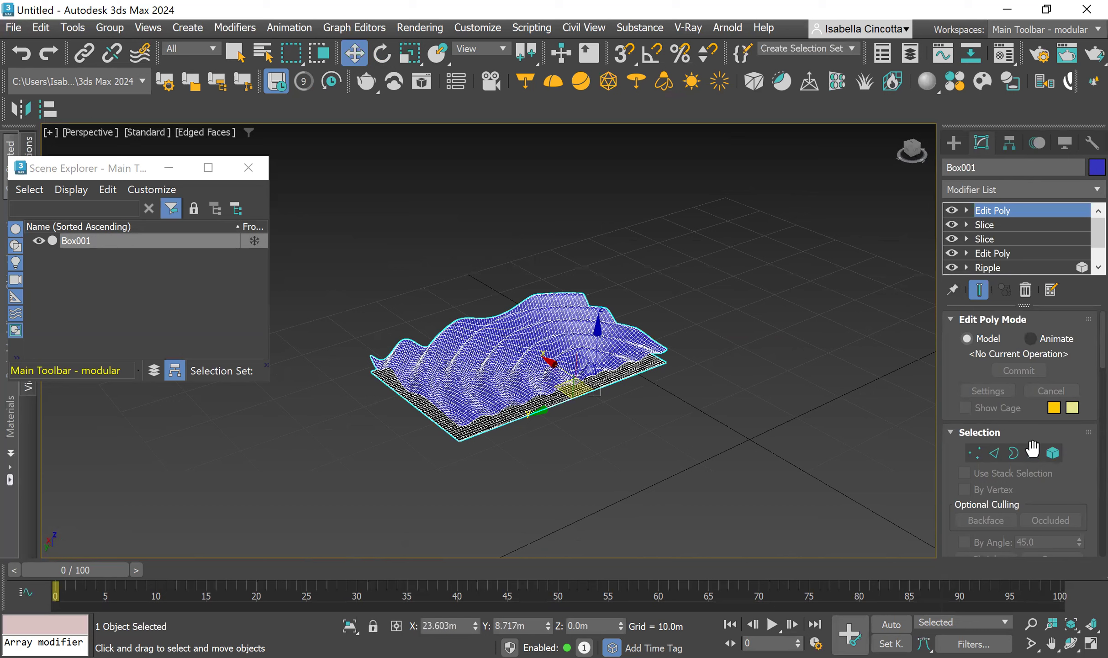
- Switch the new Edit Poly to Border level and select the open borders along the cut sides of the box
scroll(1010, 452, down, 1)
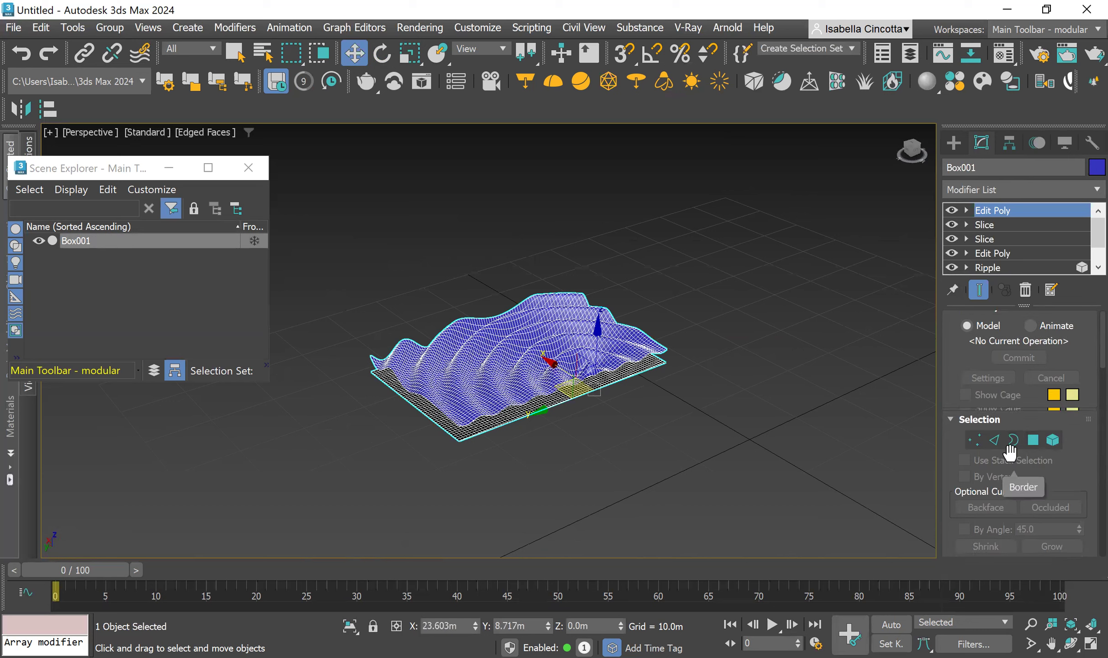
click(1012, 440)
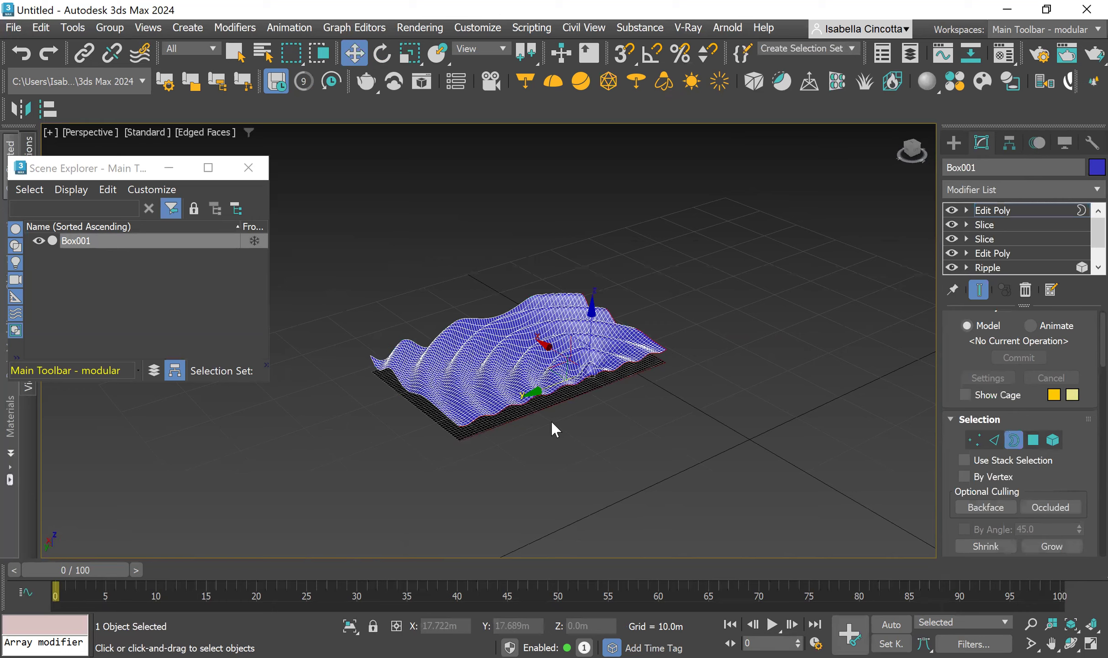
scroll(535, 413, up, 3)
scroll(583, 408, up, 2)
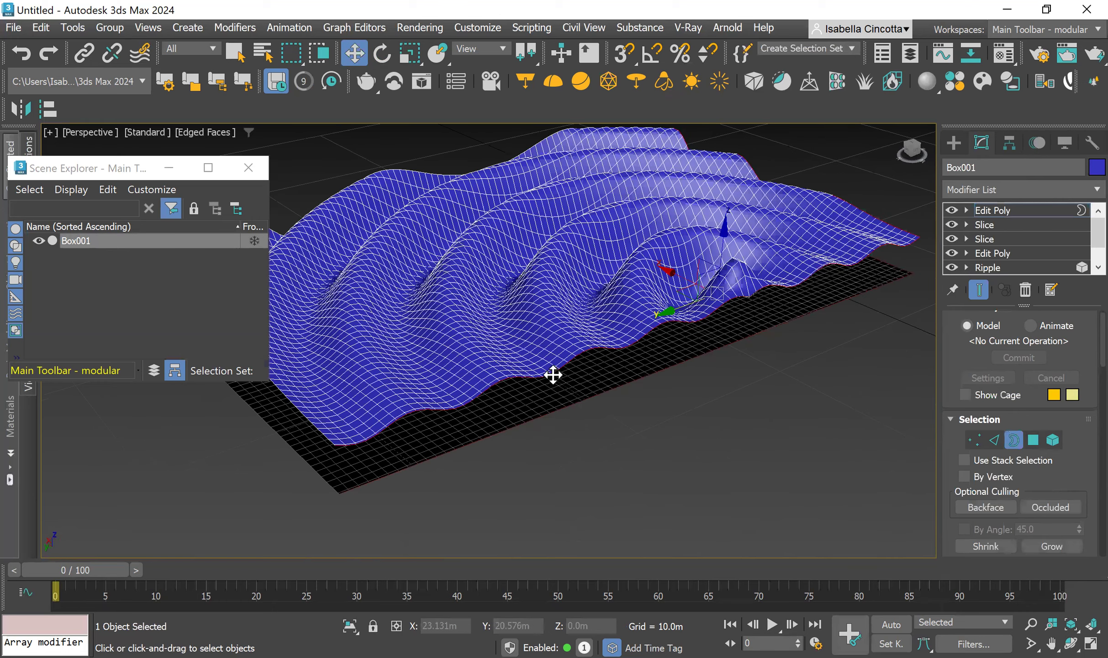
scroll(405, 414, up, 1)
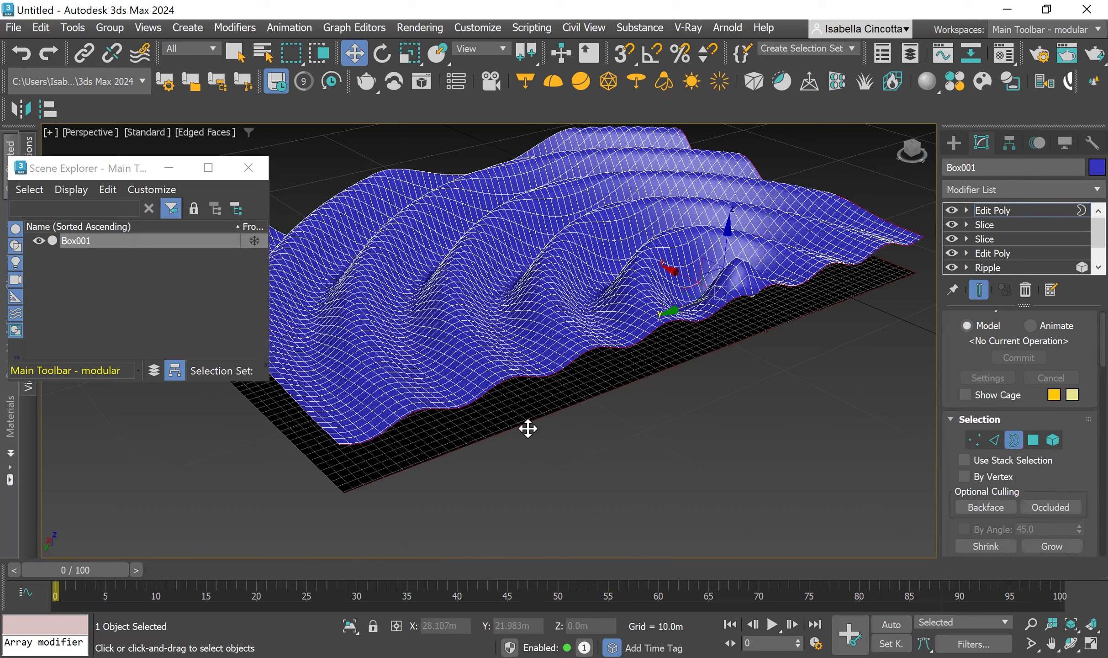
scroll(1080, 343, down, 3)
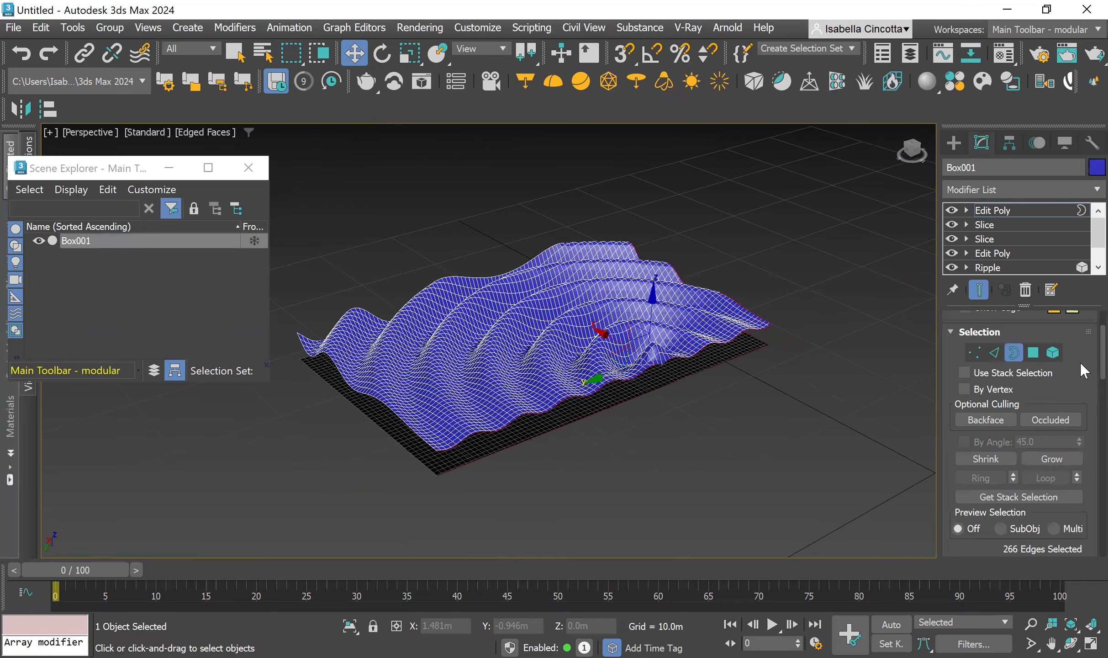
- Bridge the selected open borders so side walls join the rippled top to the flat base
scroll(1080, 385, down, 8)
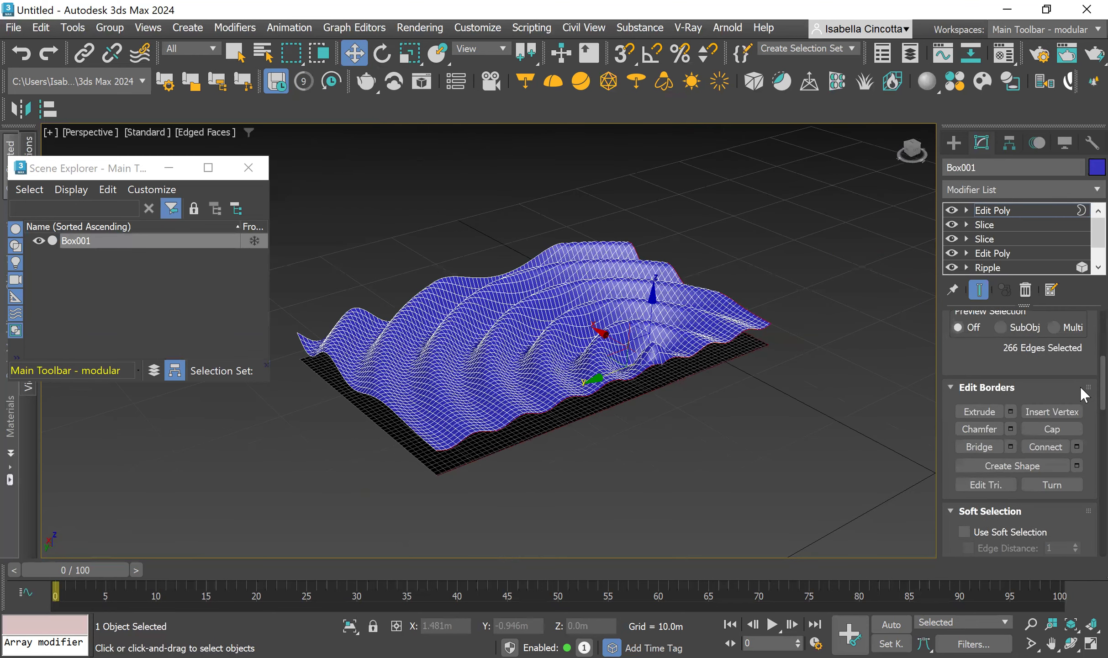
scroll(1080, 390, down, 1)
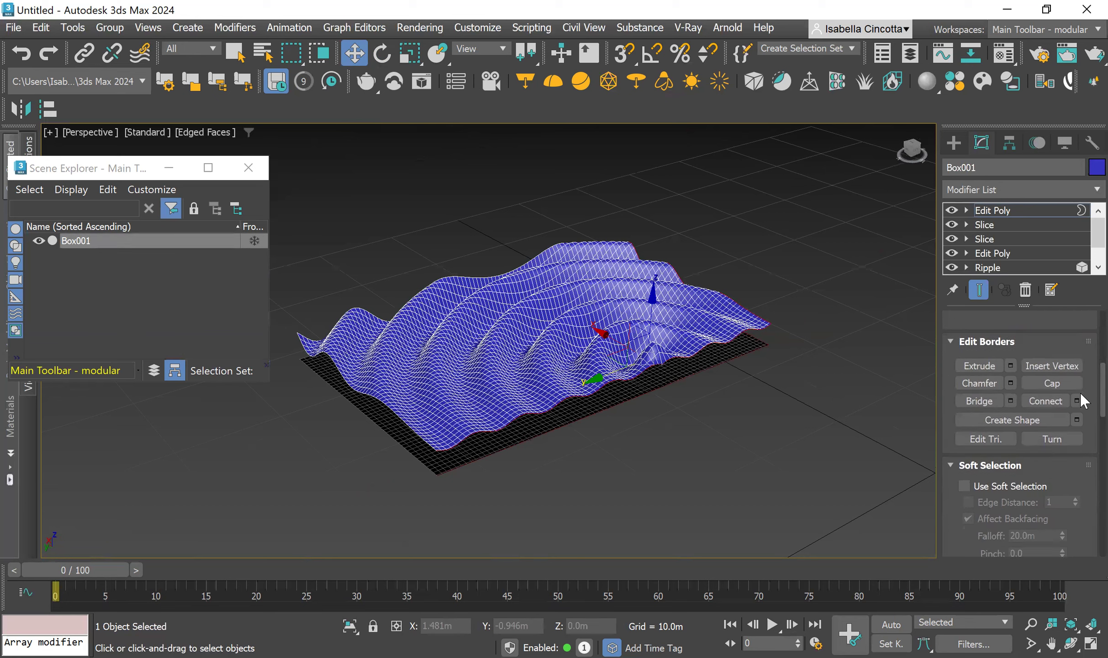
click(975, 398)
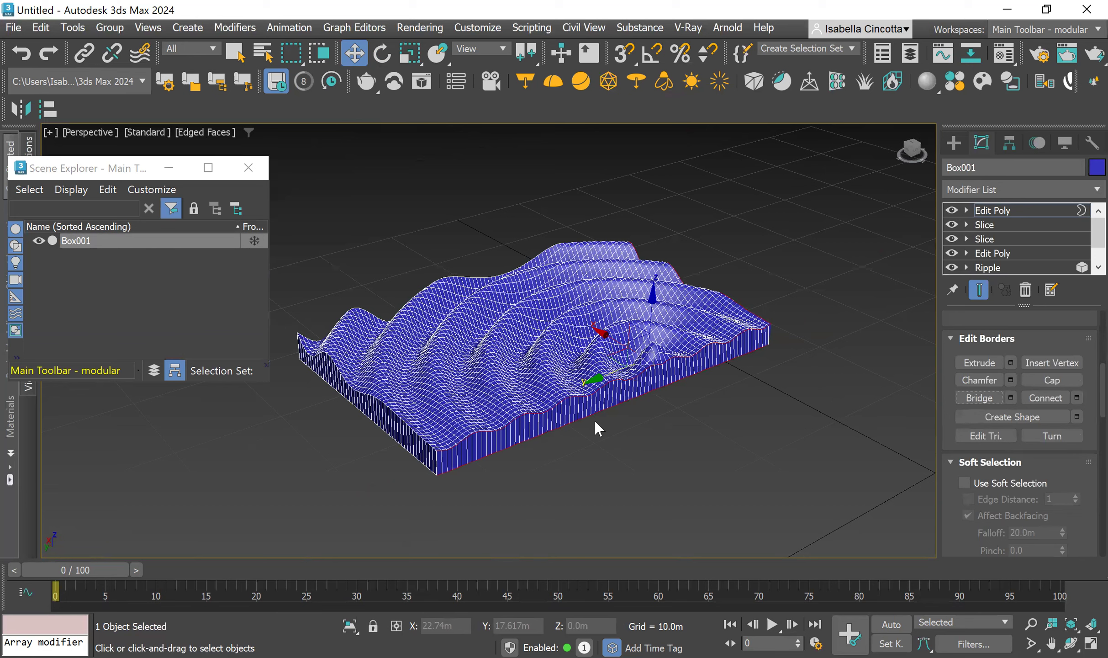
- Switch the Edit Poly to Edge level, pick one vertical side-wall edge and extend the selection to its whole ring
scroll(1080, 402, up, 2)
scroll(1080, 388, up, 5)
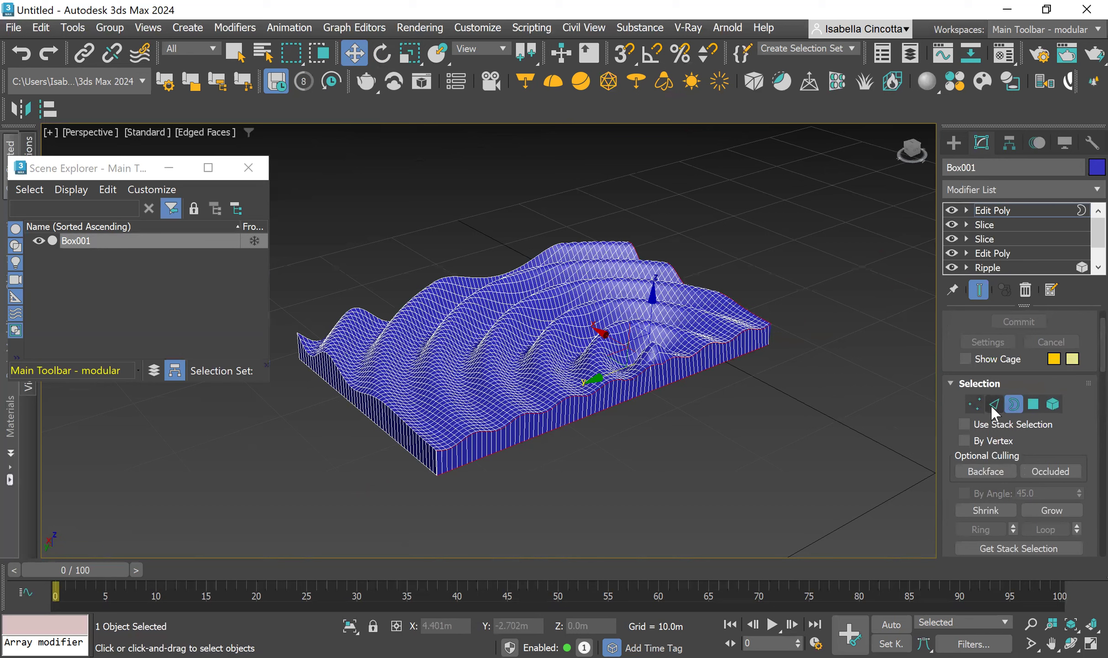
click(994, 404)
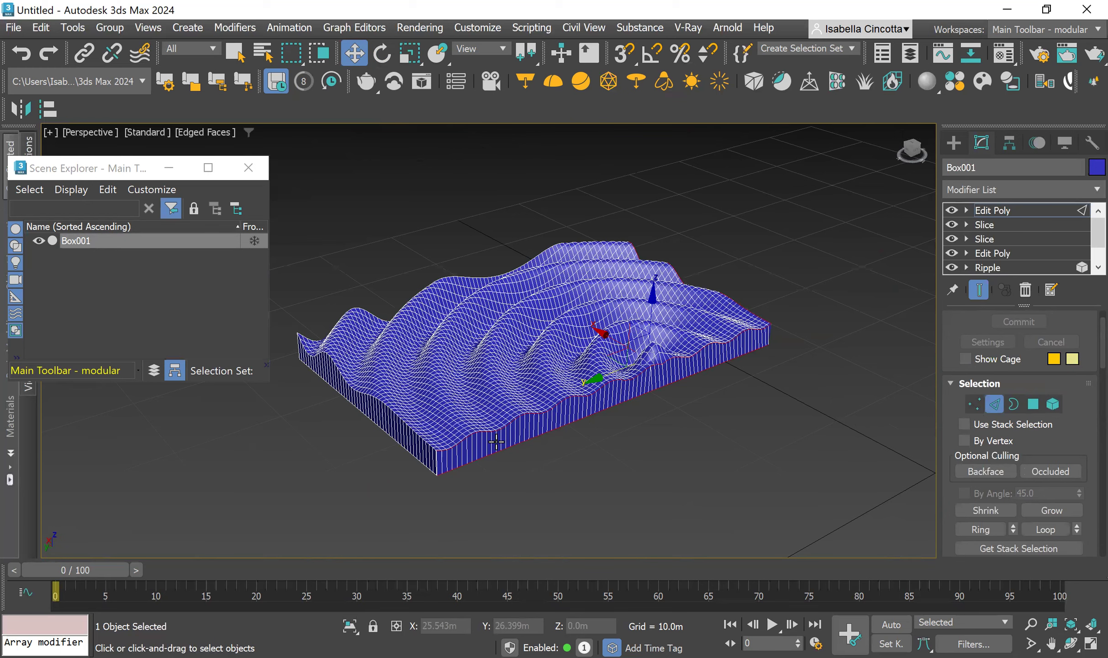
scroll(515, 434, up, 2)
scroll(515, 434, up, 2)
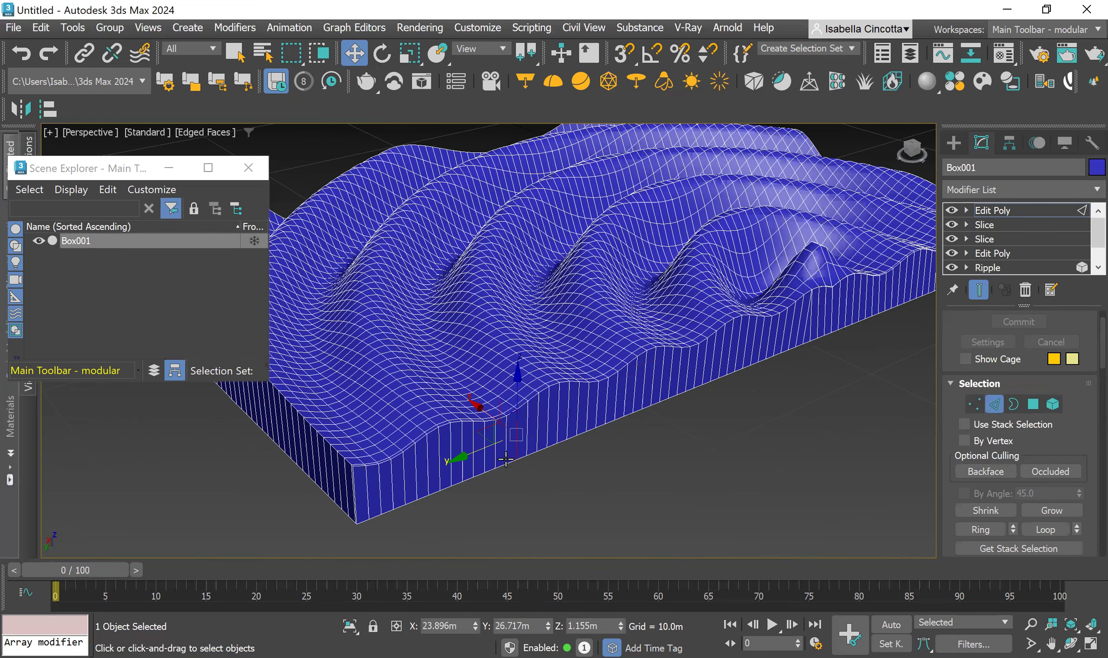
scroll(722, 354, up, 2)
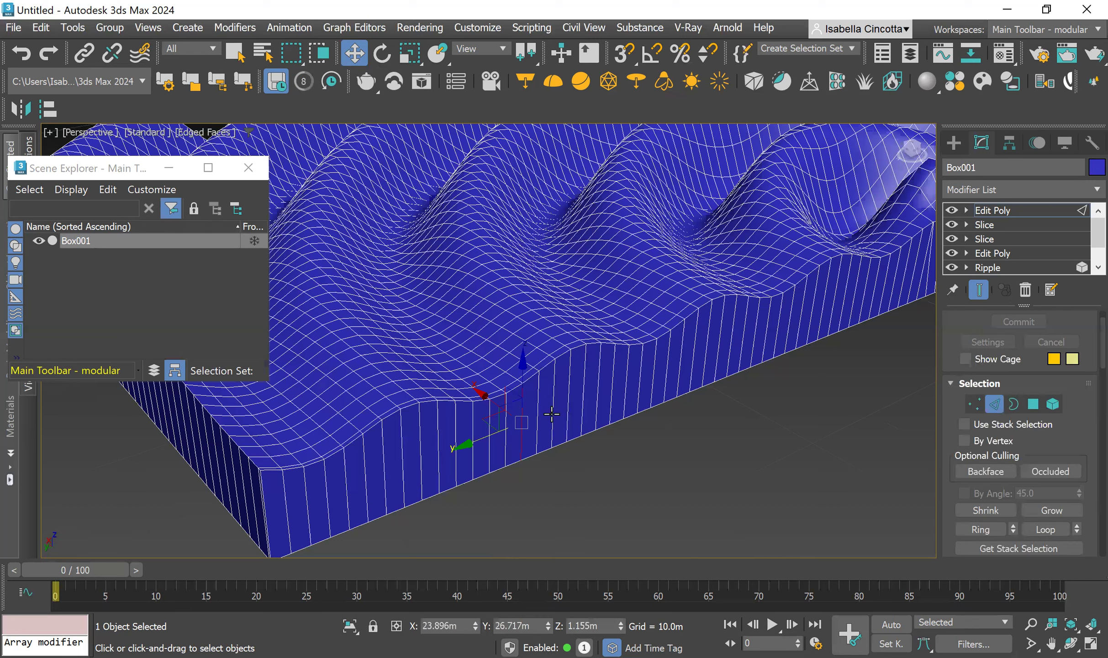
scroll(1080, 341, down, 3)
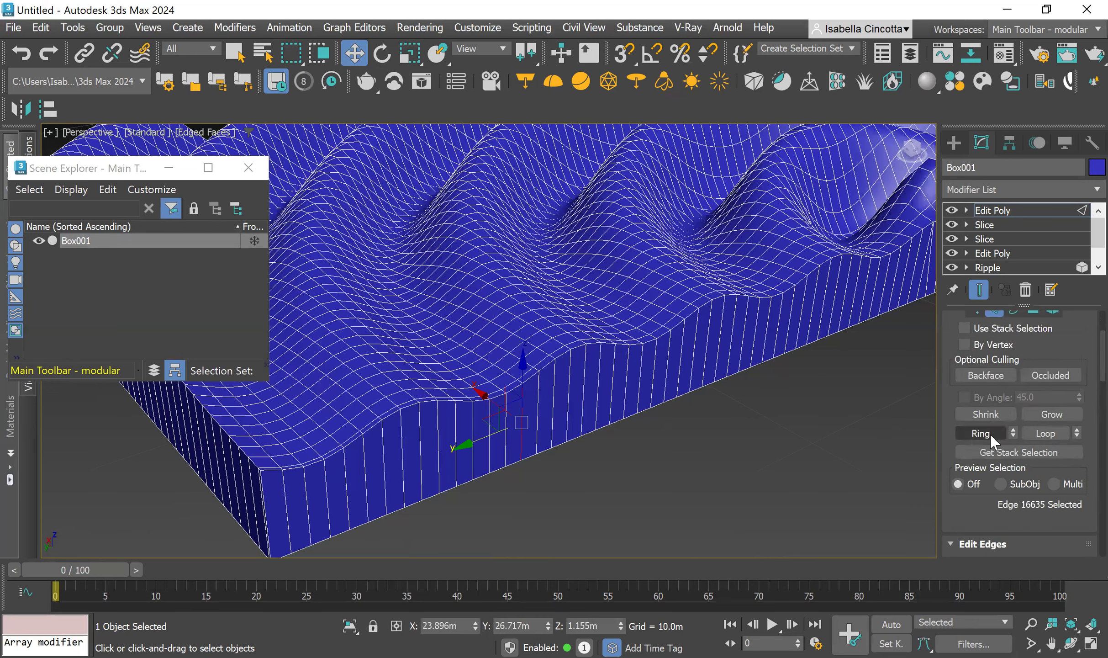
click(964, 431)
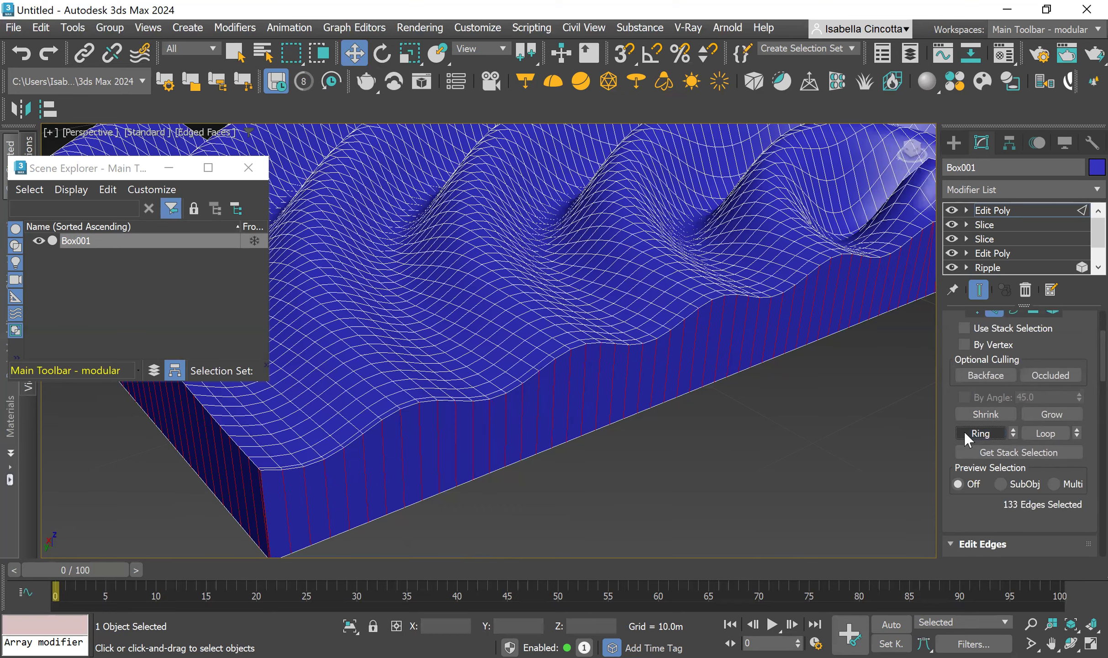
- Connect the selected vertical wall edges with 2 segments and a pinch of 100
scroll(723, 427, down, 5)
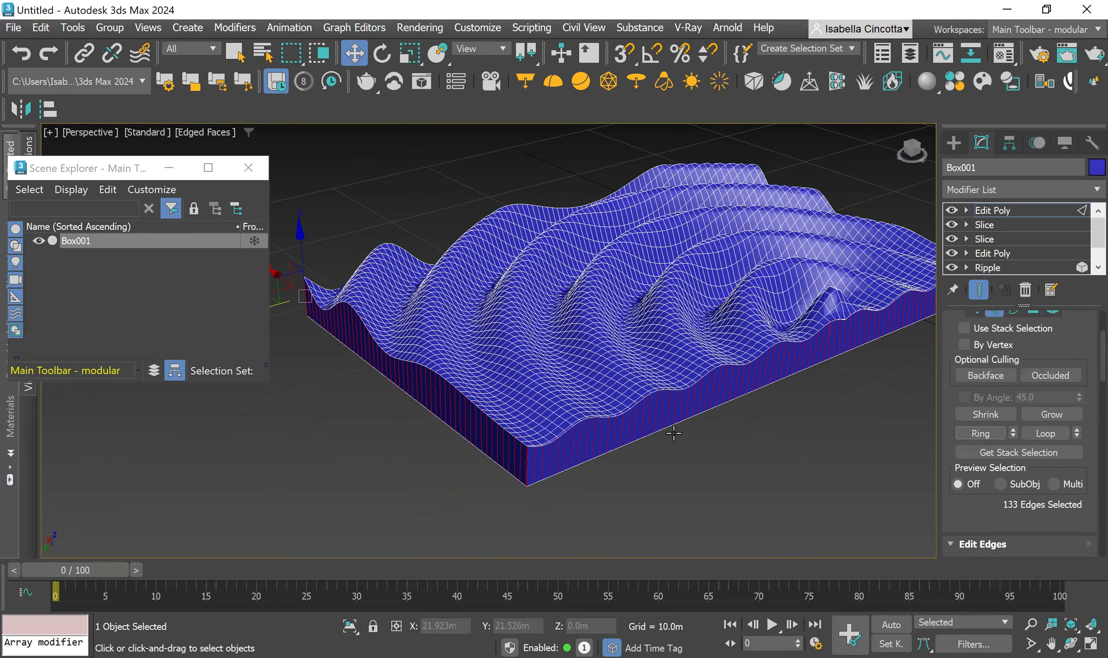
middle_drag(718, 427, 608, 435)
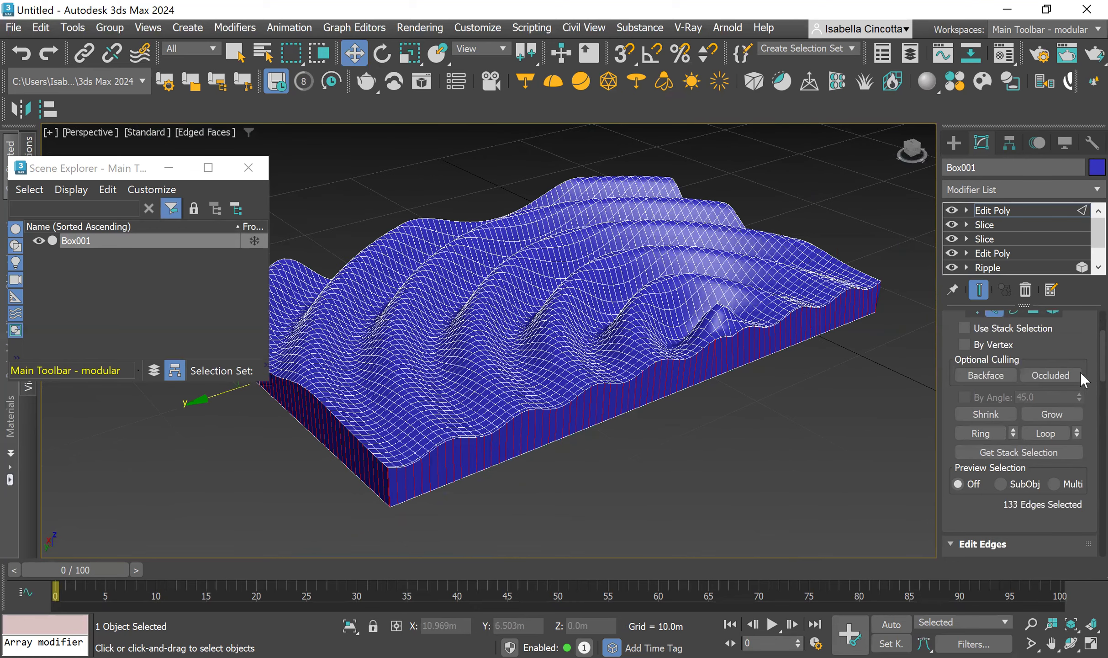
scroll(1081, 365, down, 5)
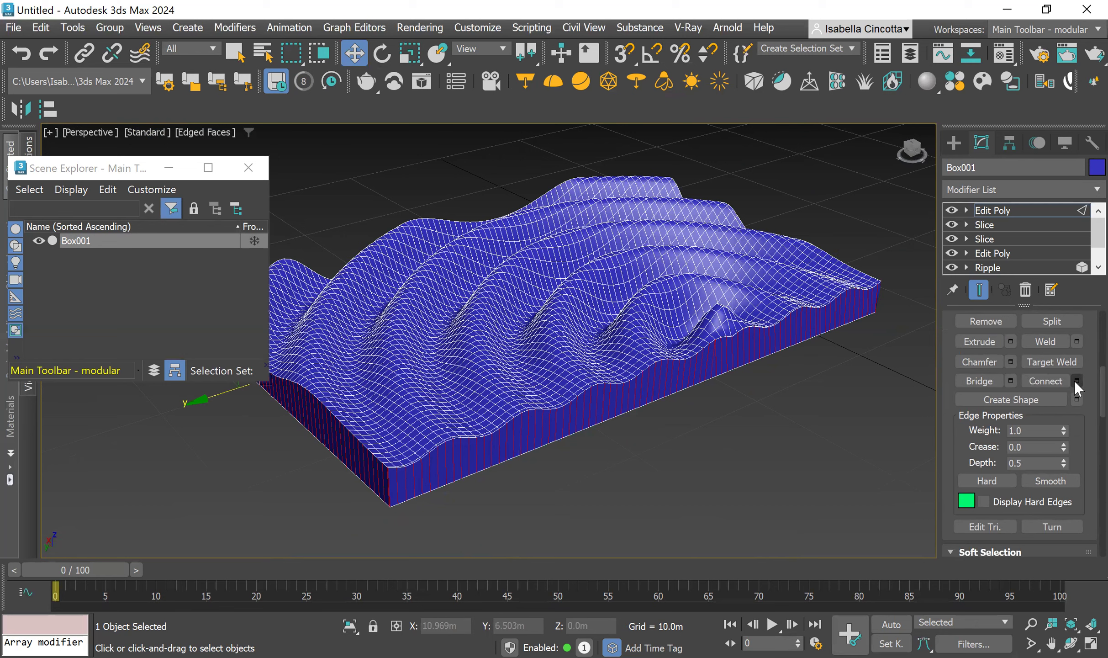
click(1075, 381)
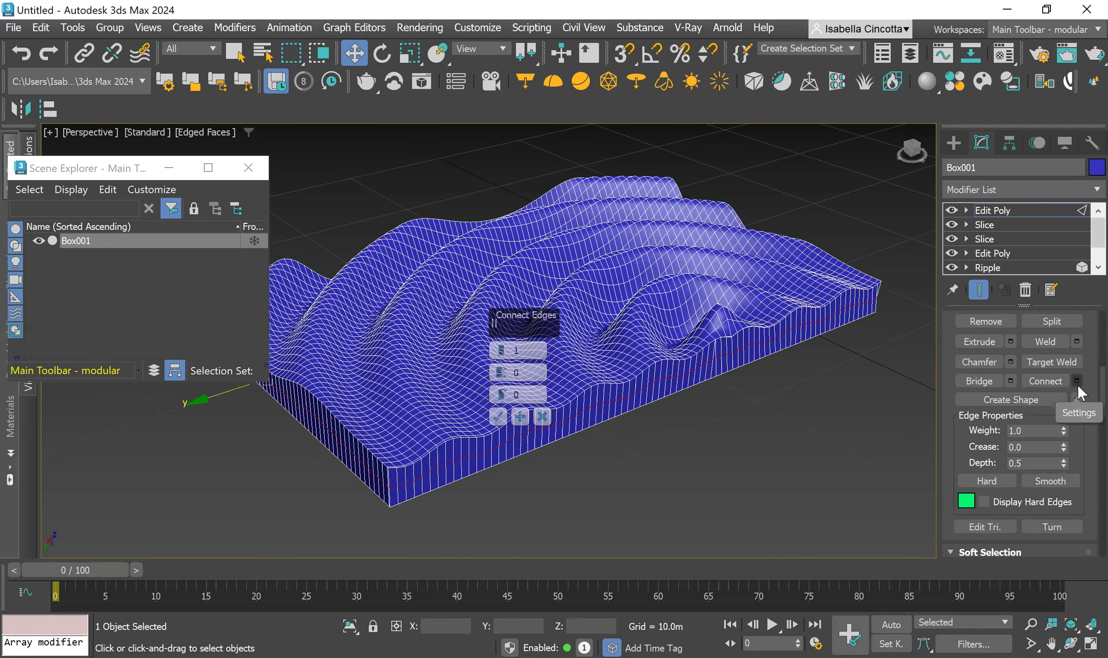
click(500, 346)
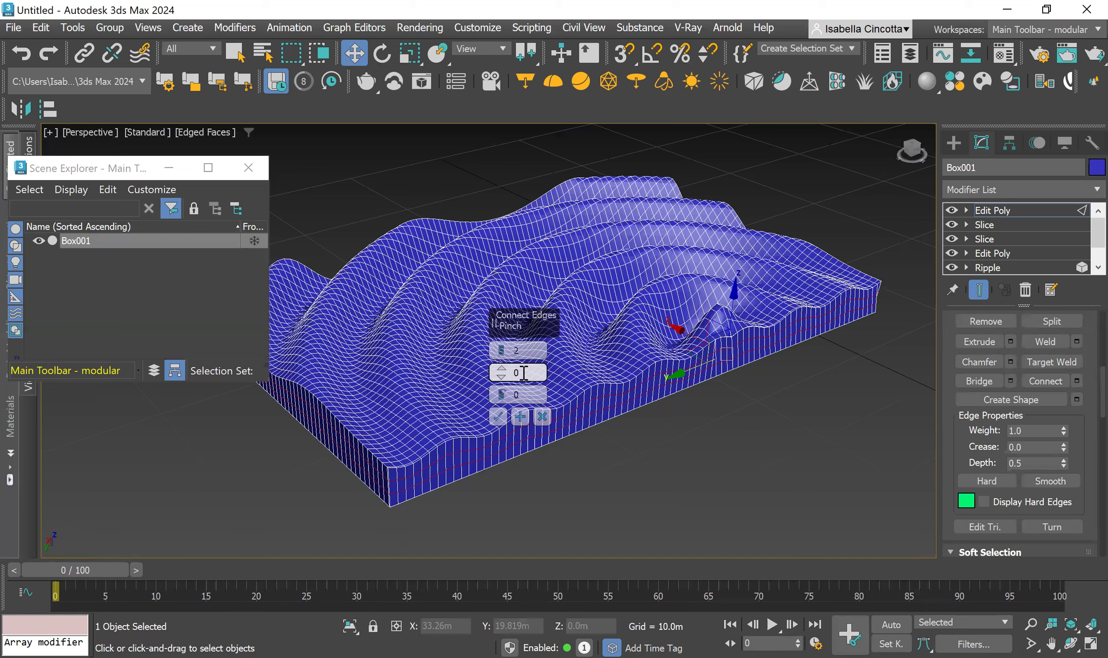
drag(501, 372, 514, 138)
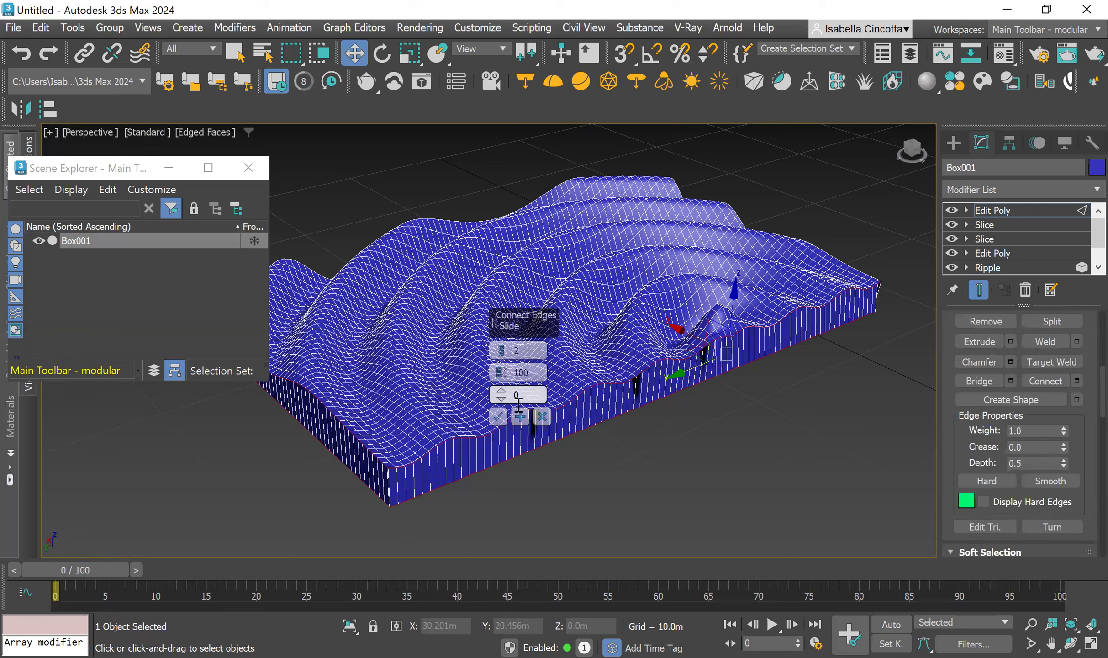
click(499, 417)
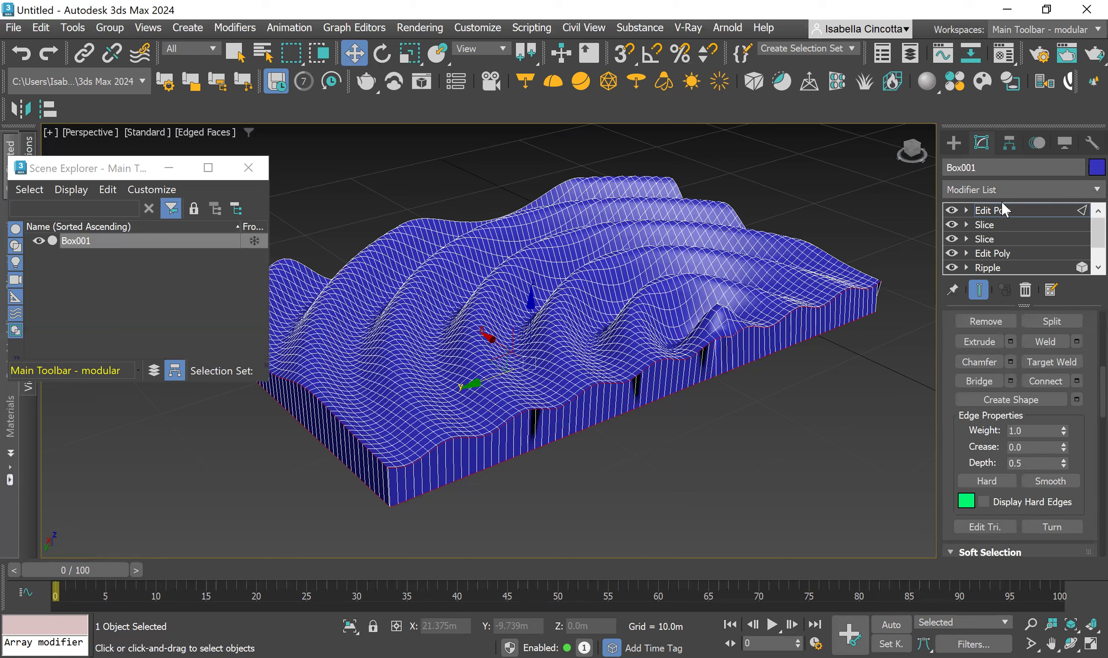
- Add a TurboSmooth modifier above the Edit Poly
click(1005, 187)
text(t)
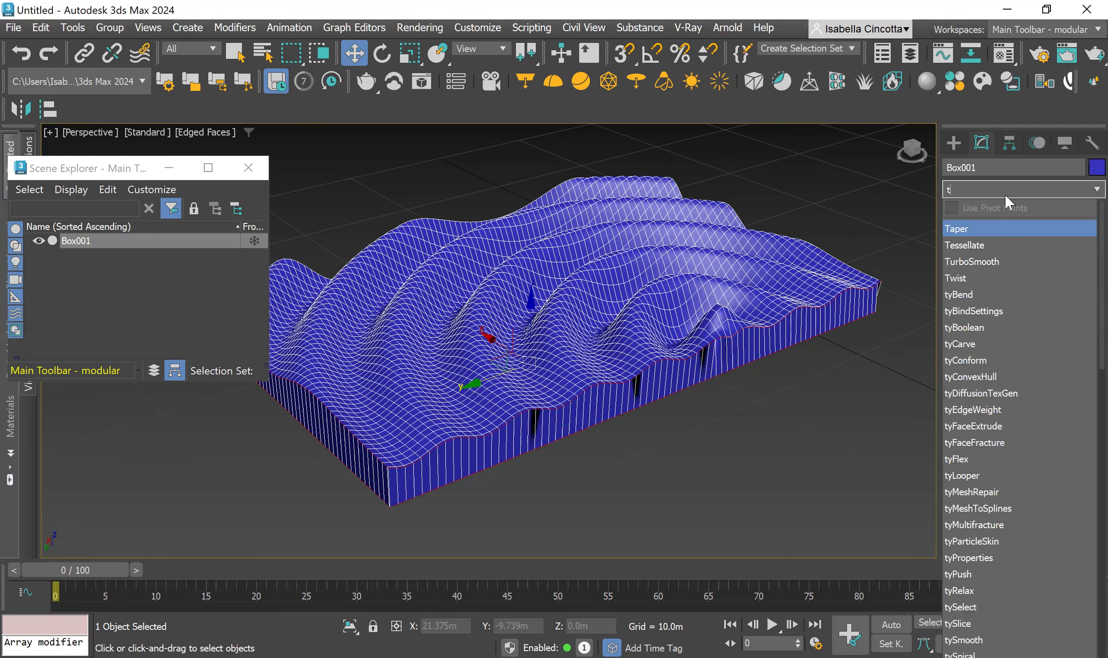
text(ur)
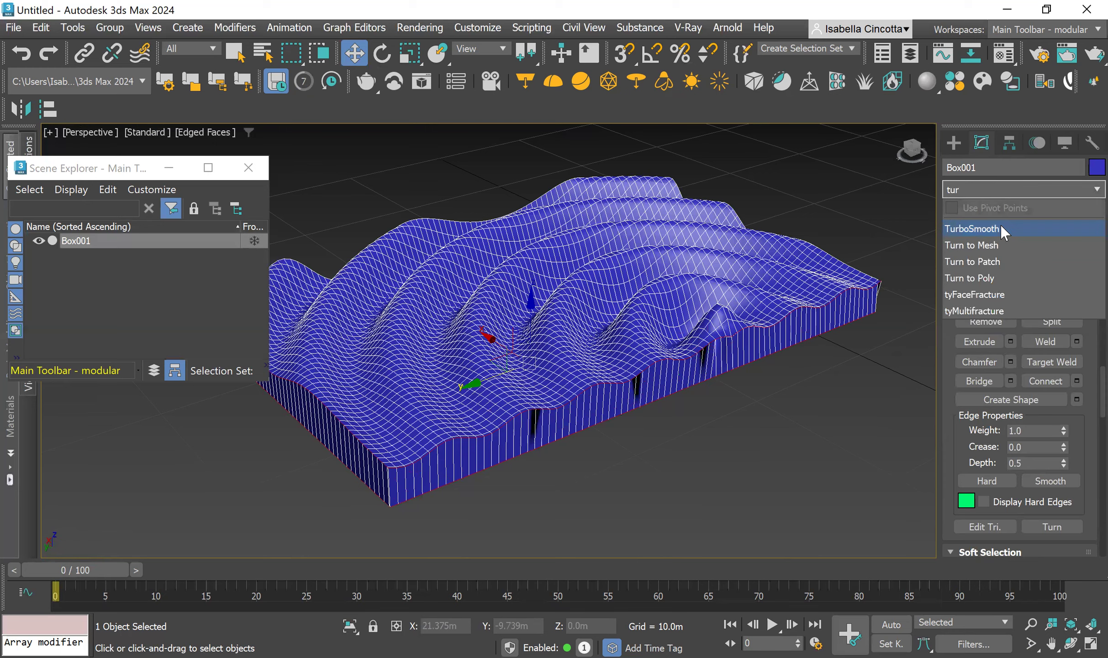
click(982, 229)
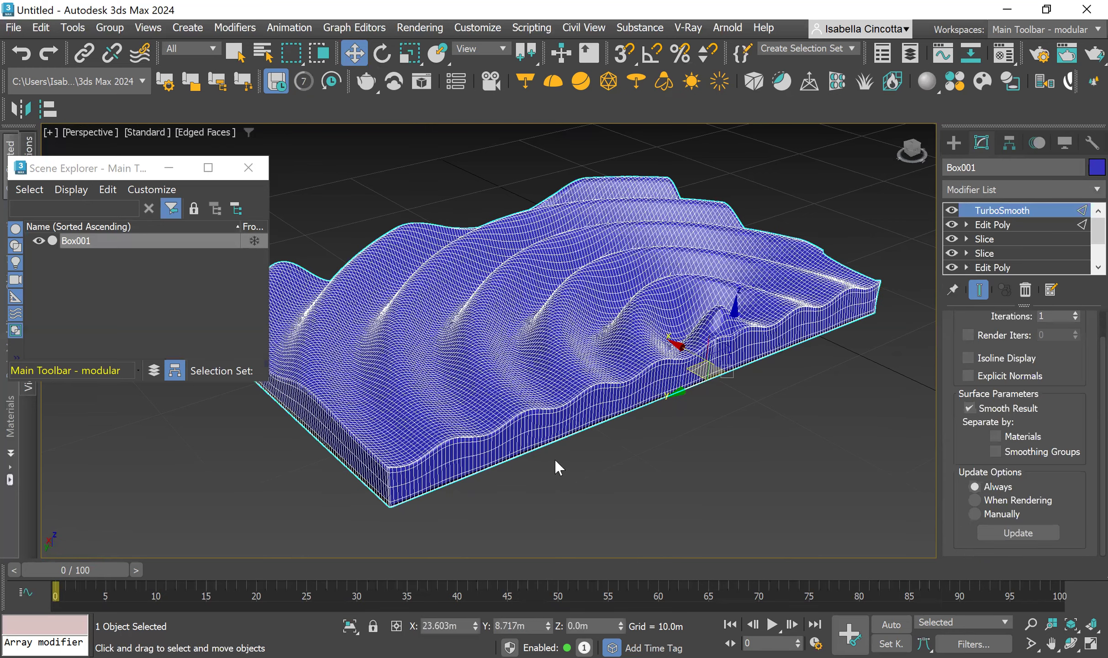
- Turn off Edged Faces in the perspective viewport and examine the smoothed rippled block in plain shading
mouse_move(590, 459)
middle_down()
mouse_move(587, 437)
mouse_move(465, 446)
mouse_move(550, 451)
mouse_move(594, 438)
middle_up()
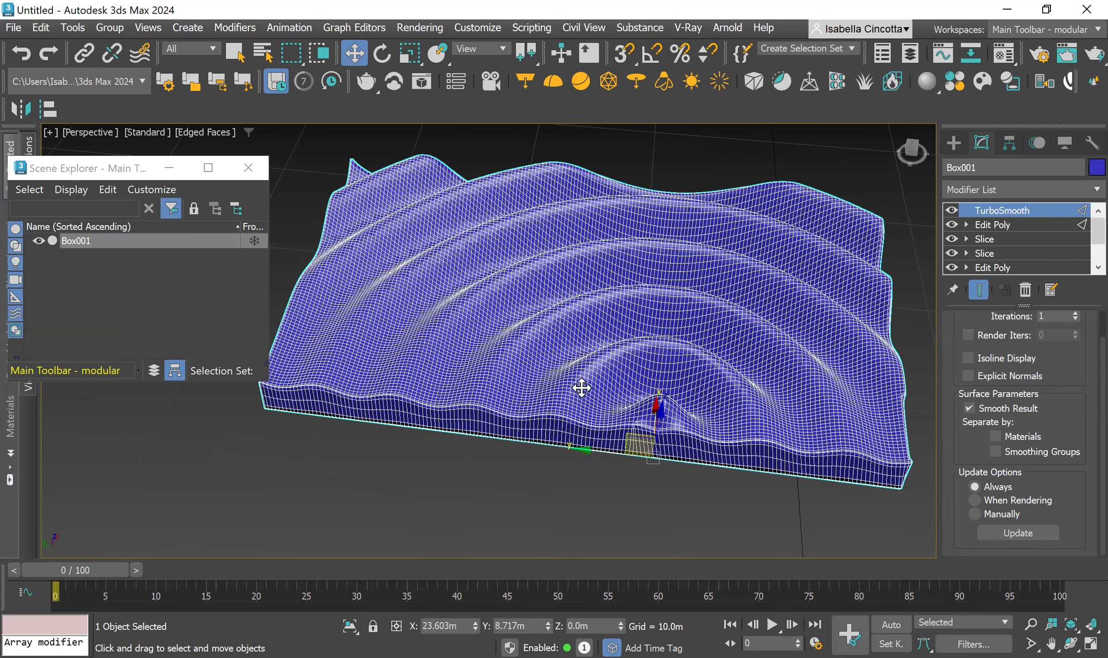
click(206, 132)
click(248, 309)
mouse_move(516, 422)
alt+middle_down()
mouse_move(633, 425)
mouse_move(500, 430)
mouse_move(531, 427)
alt+middle_up()
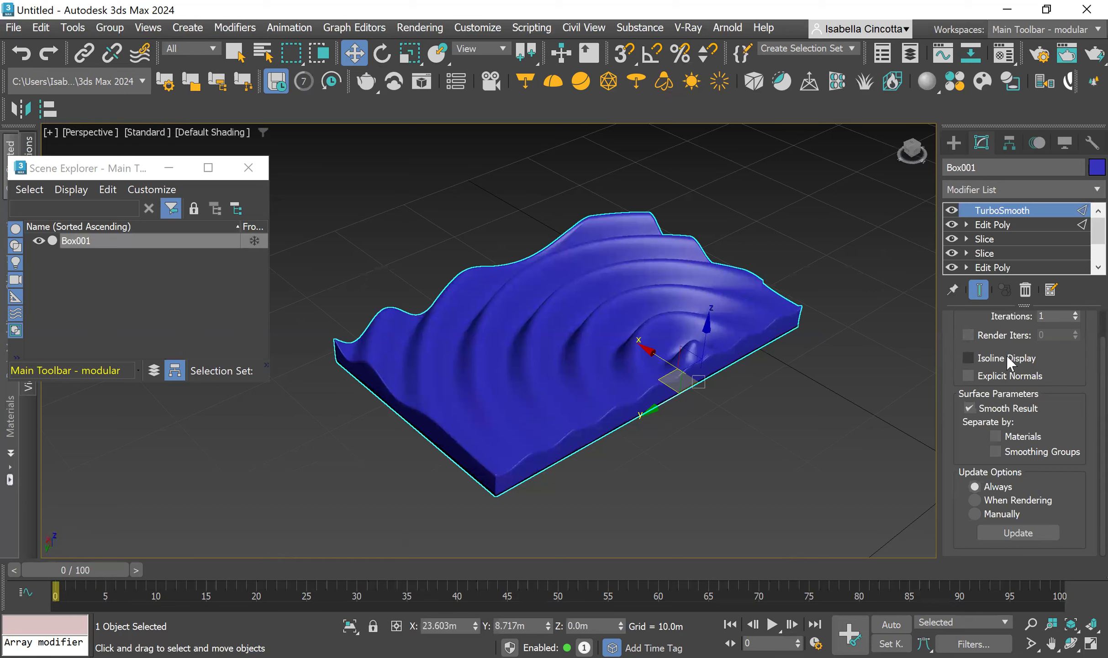
- Enable Isoline Display for TurboSmooth and set its iterations to 3
click(983, 352)
scroll(1071, 388, up, 2)
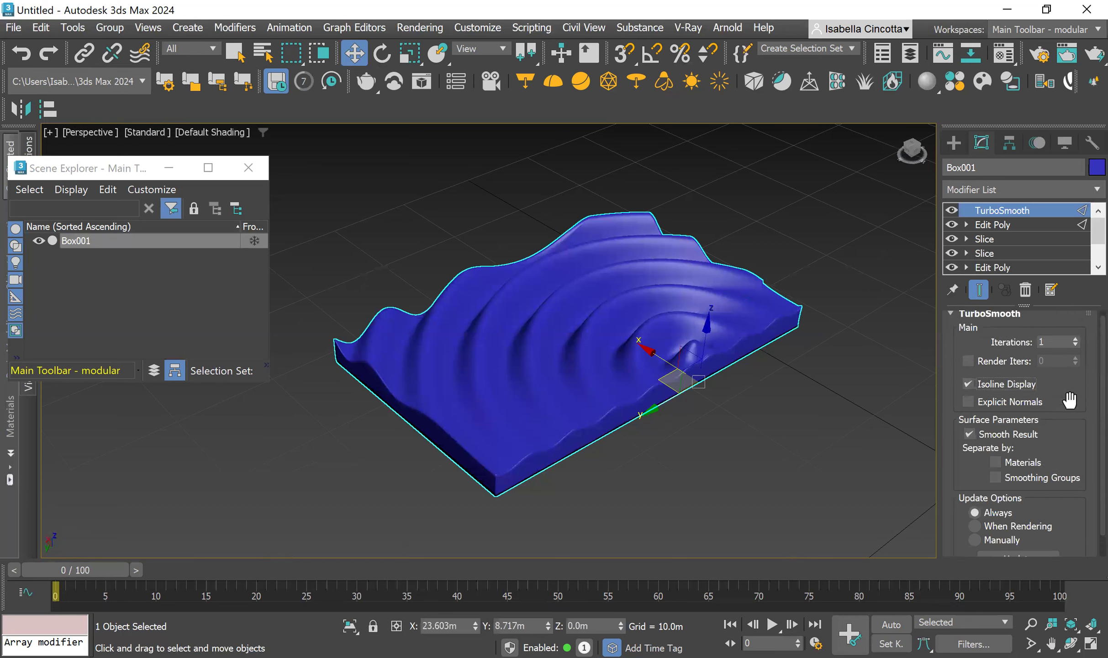
click(1076, 345)
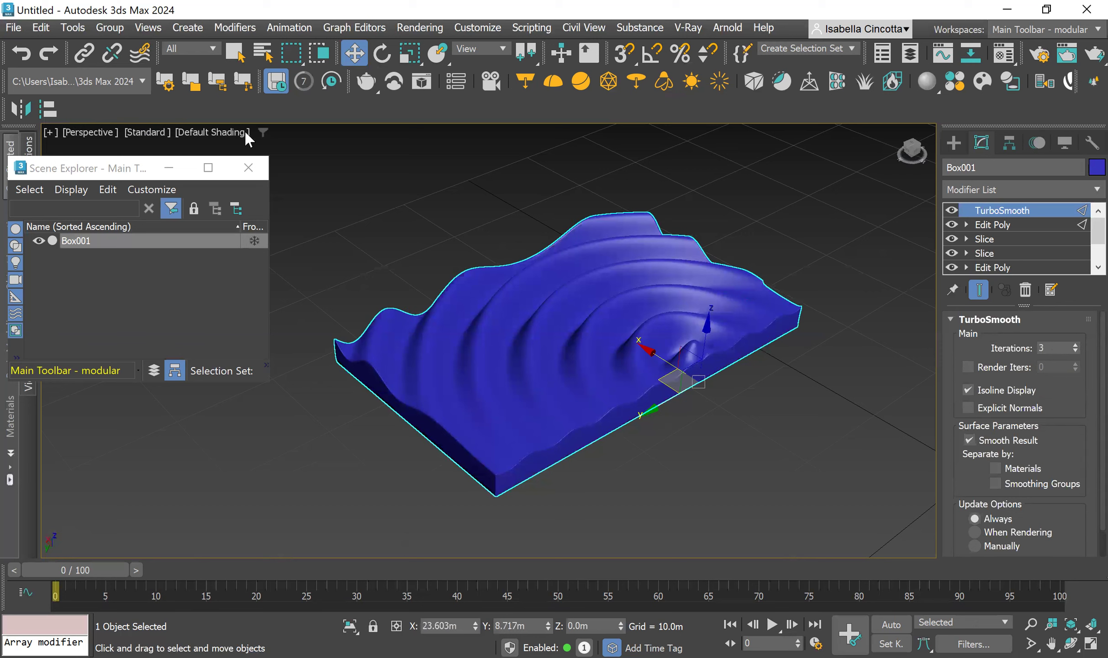
- Compare the smoothed block at 1, 2 and 3 iterations with Edged Faces shown, ending at 3 iterations in Default Shading
click(224, 133)
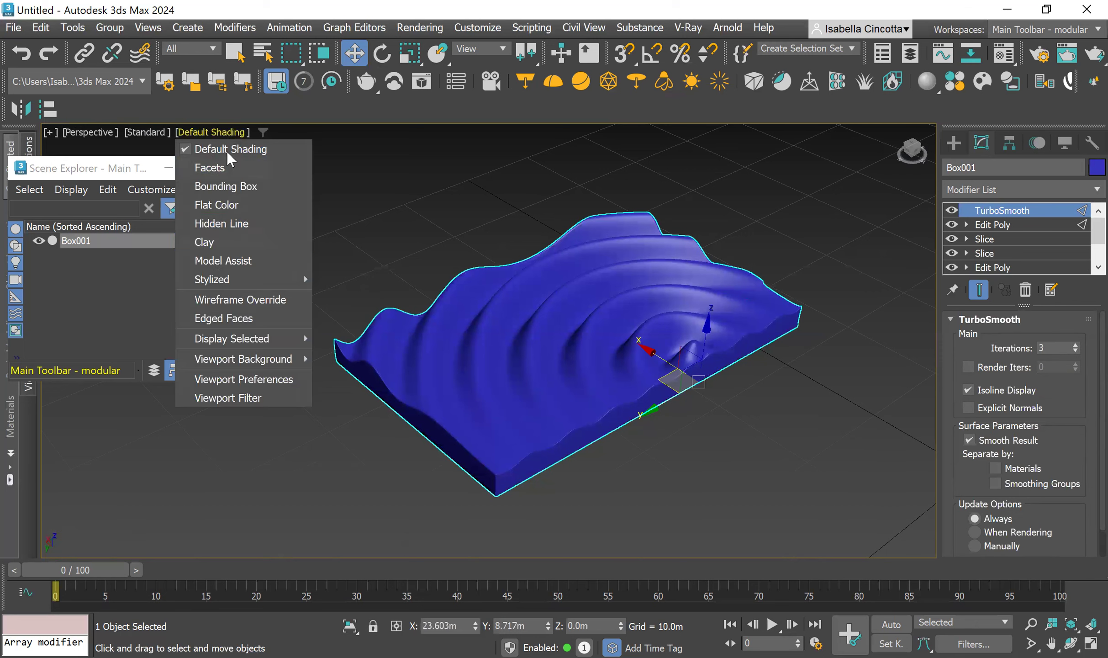
click(219, 318)
click(1075, 351)
click(1075, 350)
scroll(568, 480, up, 2)
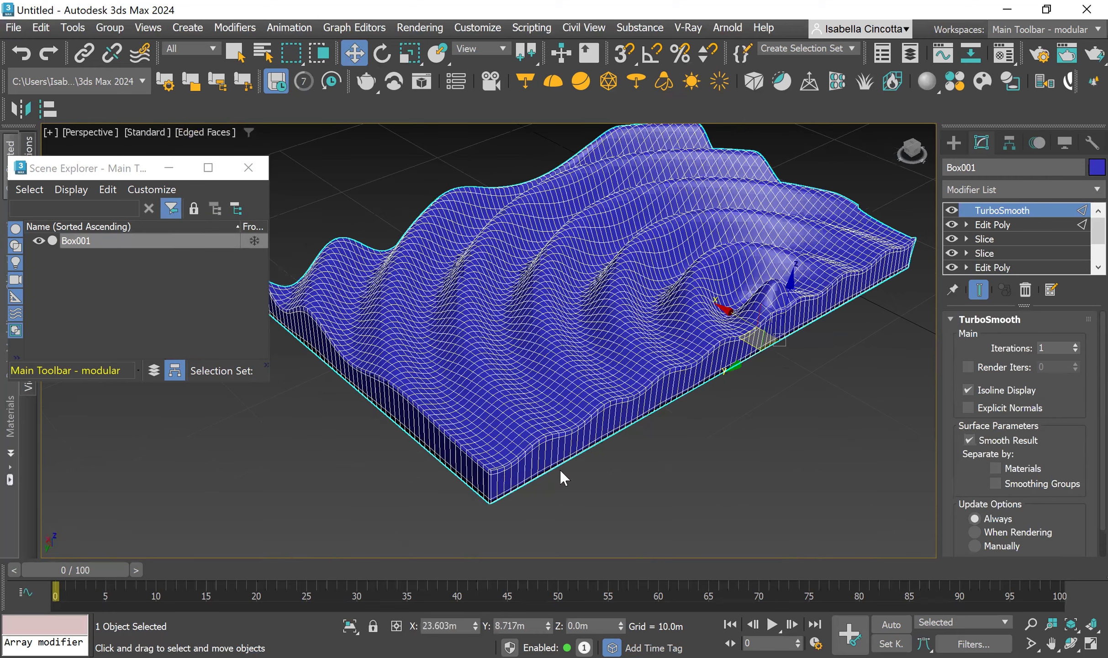
click(1075, 346)
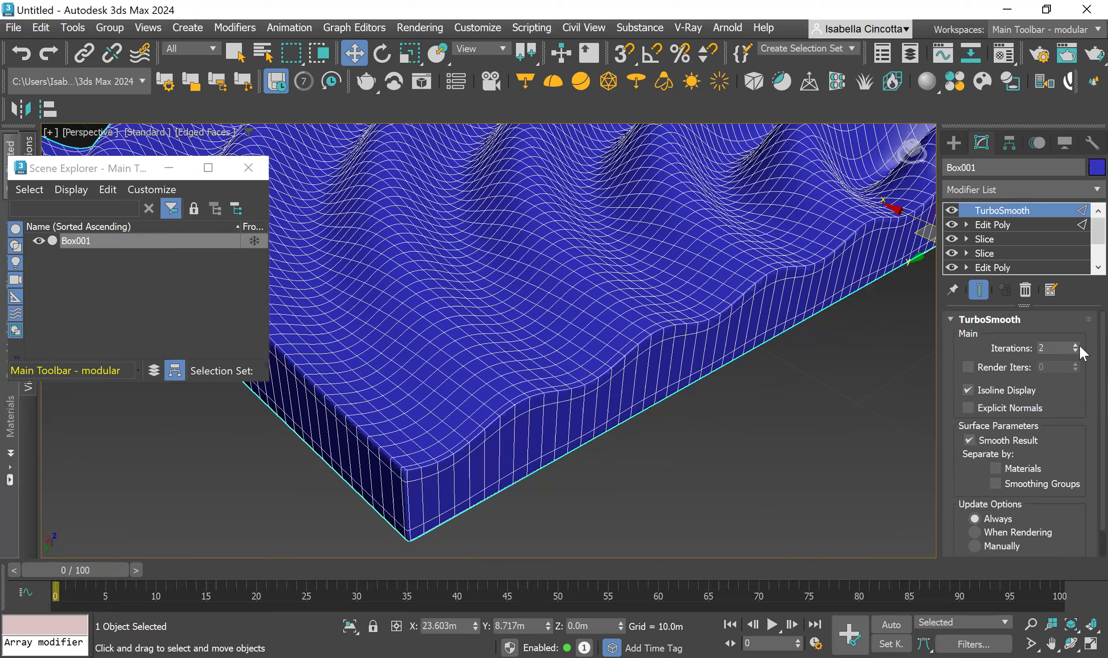
scroll(693, 407, down, 5)
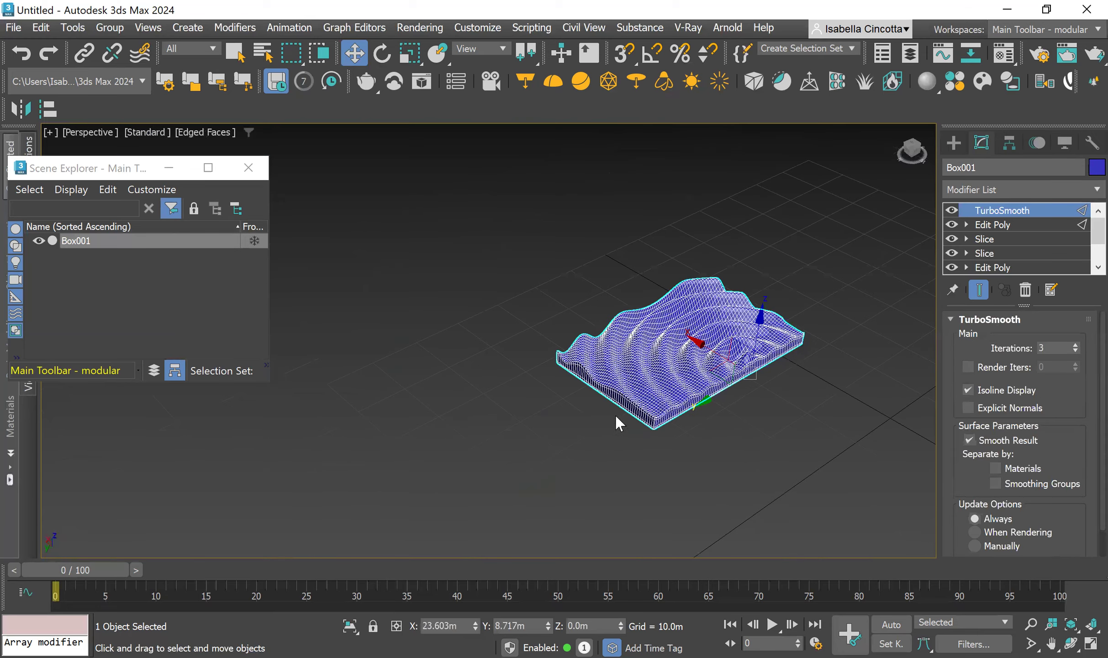
scroll(621, 409, up, 4)
middle_drag(516, 420, 477, 434)
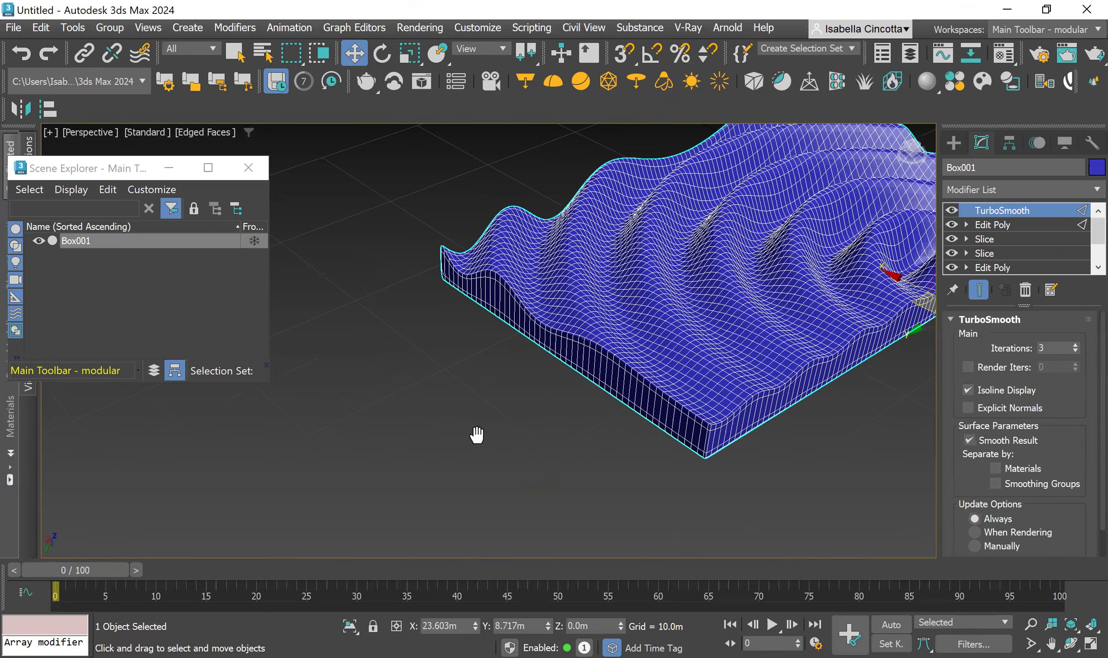
click(186, 132)
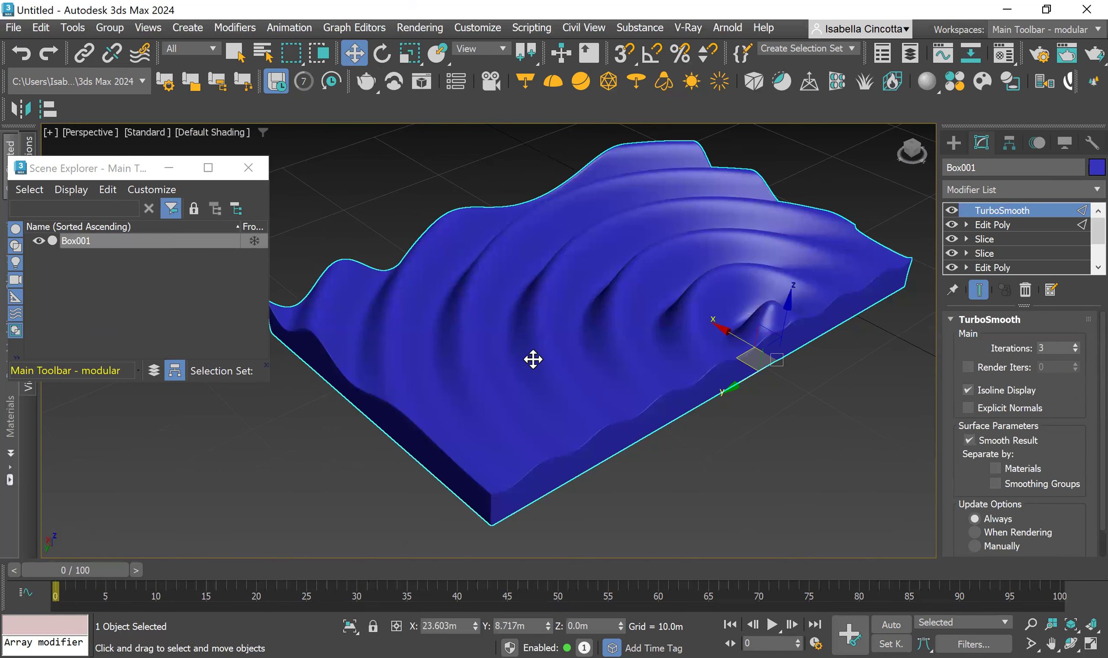
middle_drag(624, 332, 578, 345)
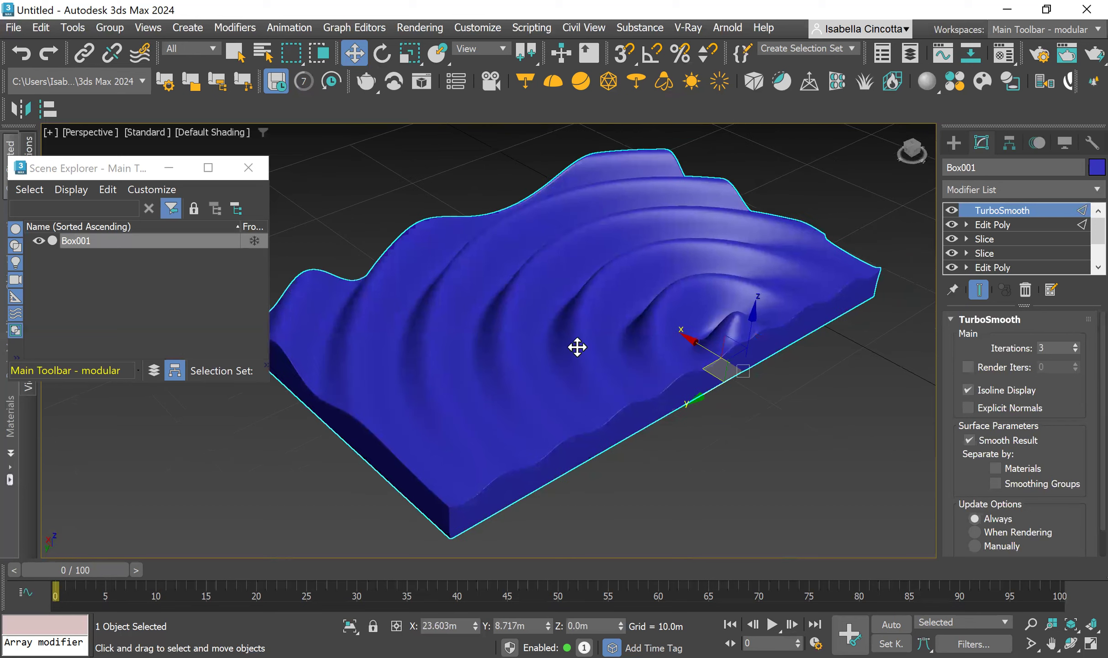
- Center the pivot of the rippled block to the object and leave pivot editing
click(1009, 144)
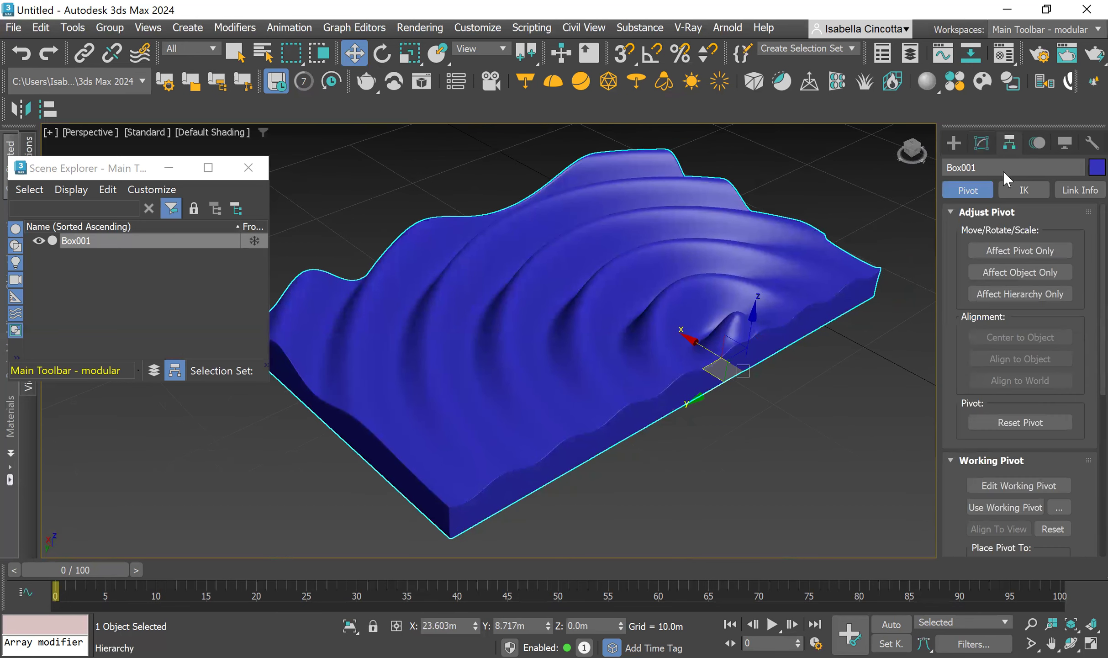
click(1028, 252)
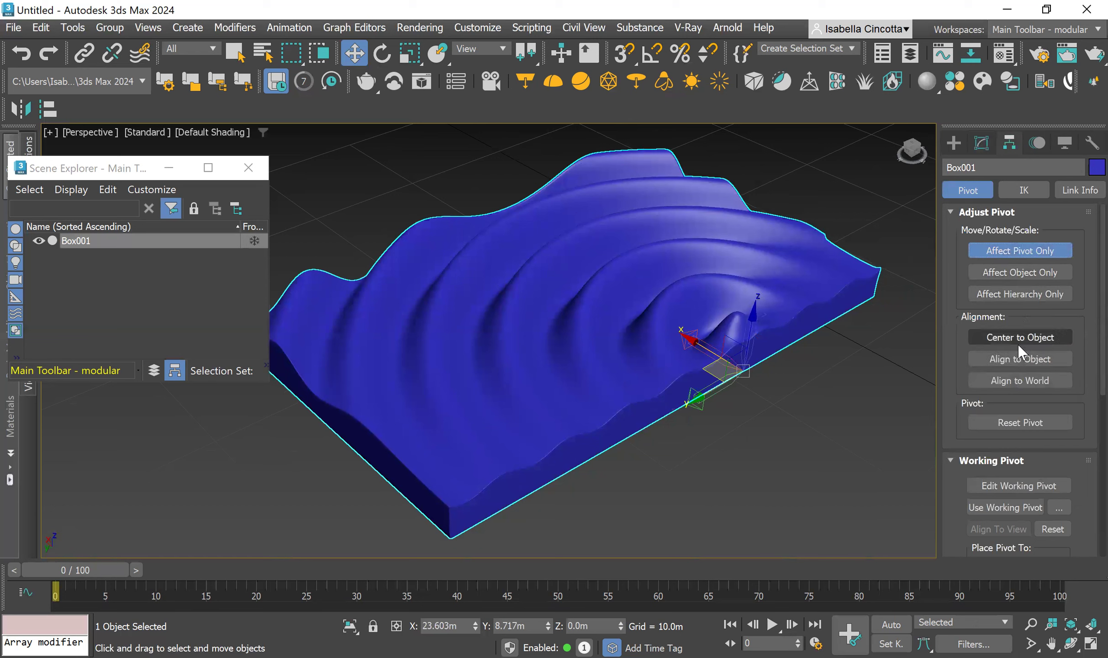
click(1033, 338)
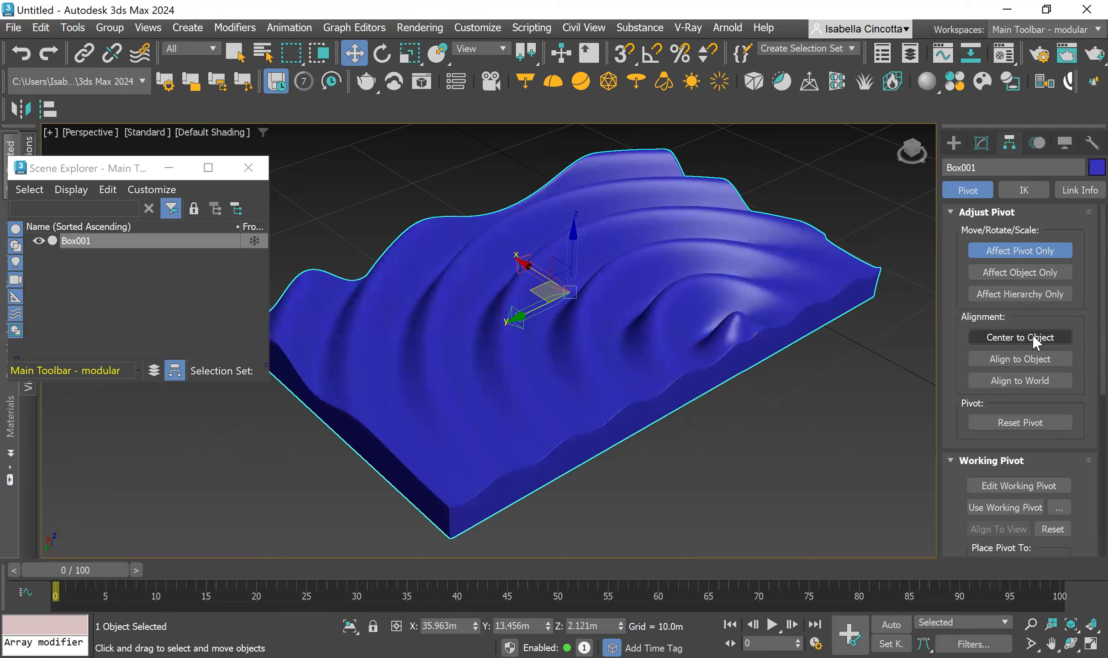
click(1007, 251)
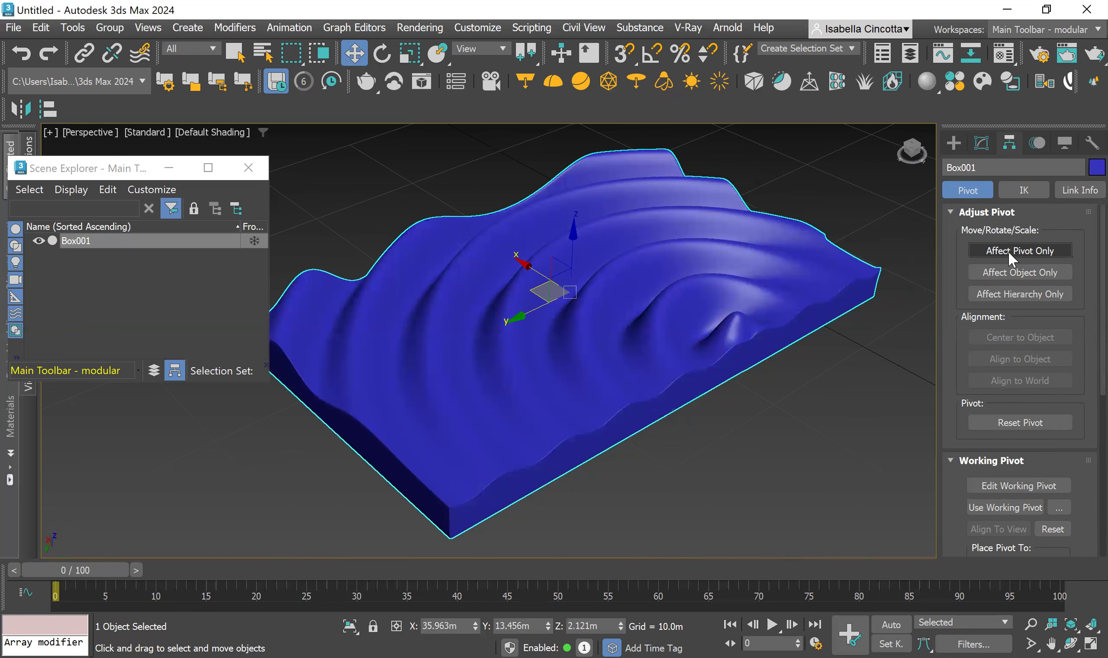
scroll(676, 343, down, 4)
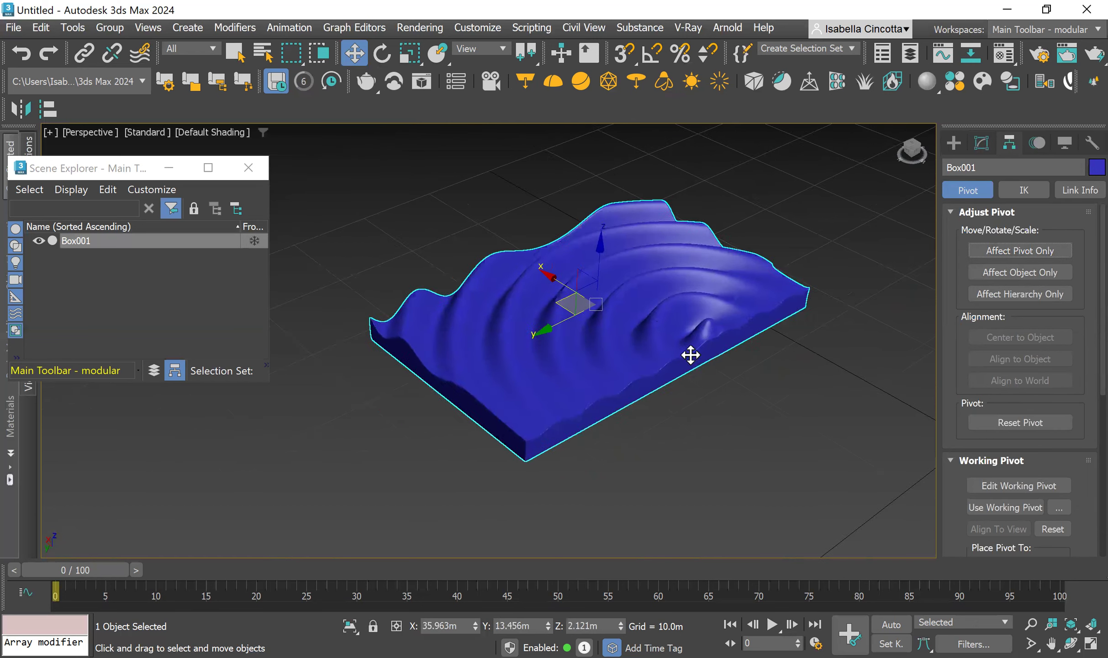
- Deselect the block, change the maximized viewport from Perspective to Left, and select the block again there
click(1084, 637)
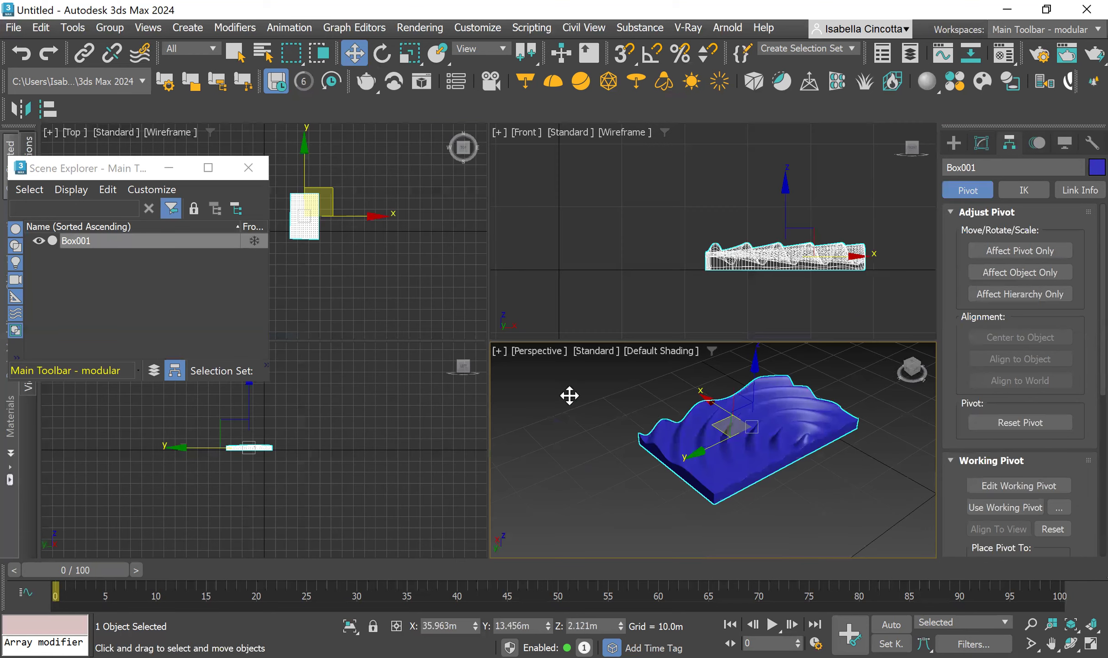
click(117, 408)
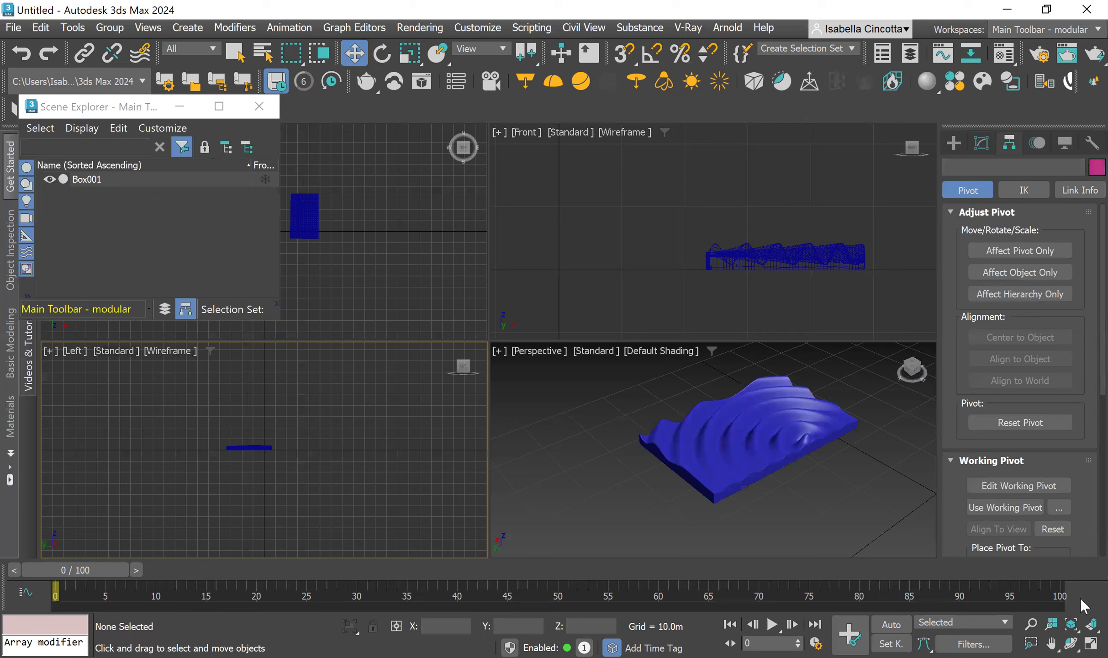
click(1084, 637)
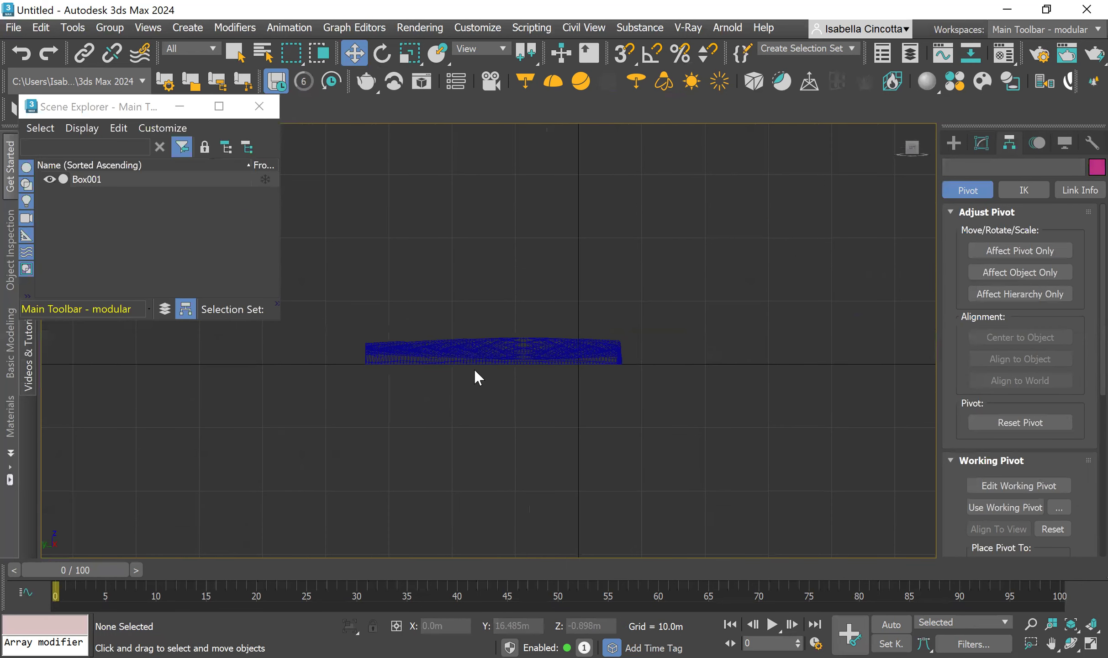
scroll(474, 368, up, 3)
middle_drag(634, 426, 682, 443)
drag(762, 431, 361, 284)
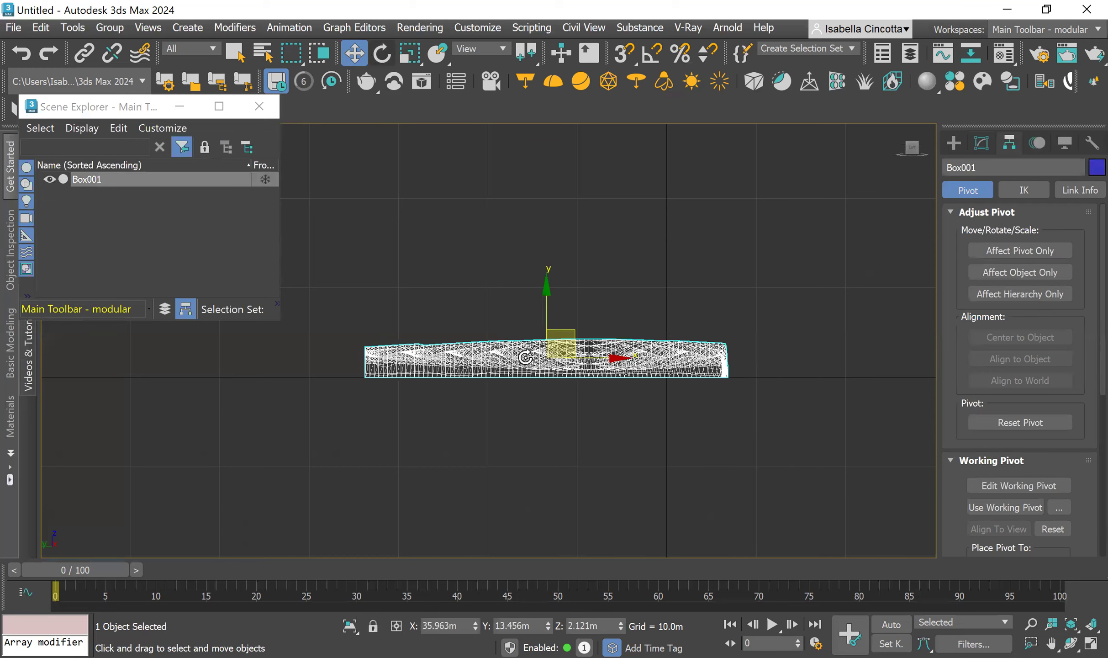
- Rotate the block in the Left view until it stands exactly upright, then deselect it
click(381, 54)
mouse_move(497, 390)
mouse_down()
mouse_move(488, 350)
mouse_move(548, 272)
mouse_move(593, 255)
mouse_move(580, 355)
mouse_move(686, 368)
mouse_move(670, 432)
mouse_move(512, 502)
mouse_move(383, 444)
mouse_move(395, 321)
mouse_move(417, 396)
mouse_move(406, 380)
mouse_move(499, 391)
mouse_up()
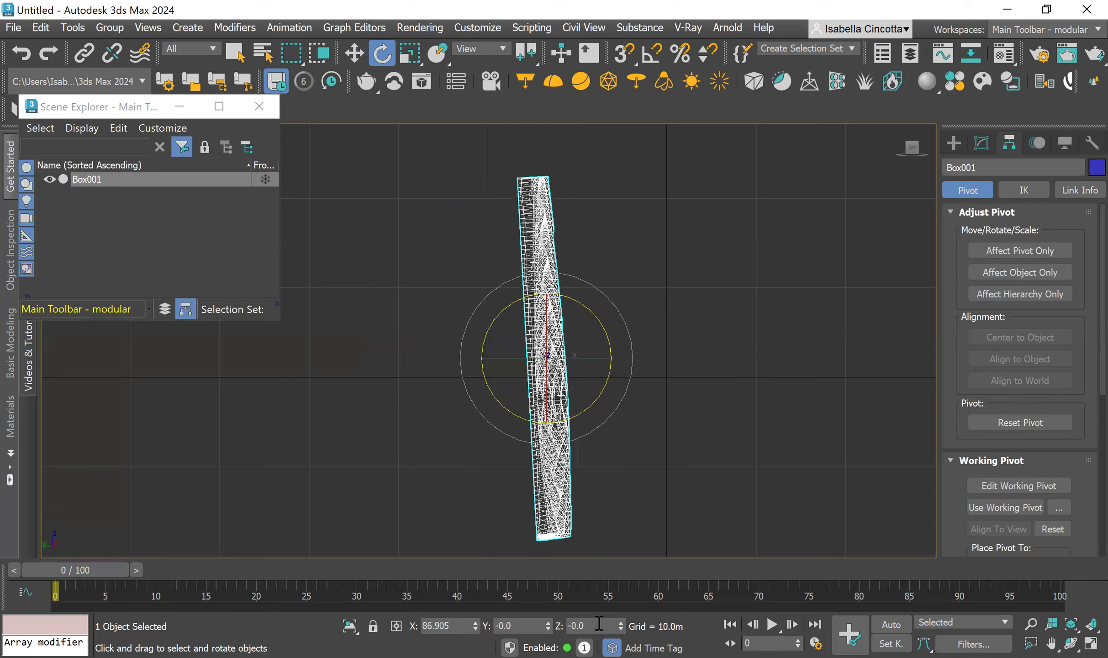
drag(579, 305, 584, 304)
click(576, 387)
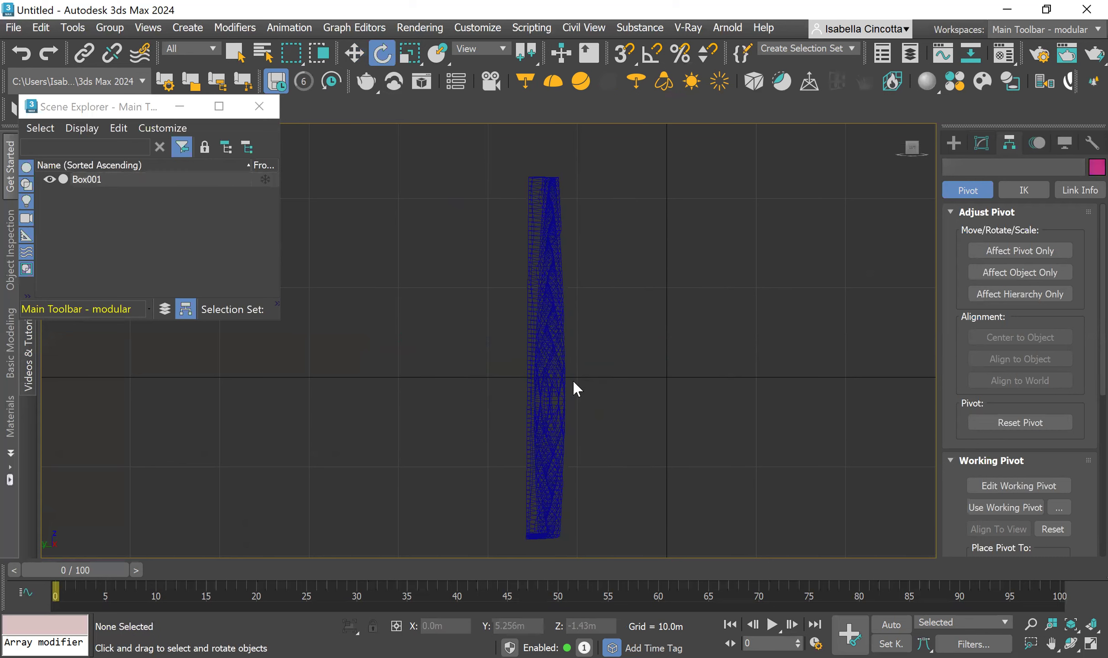
- Create a Section spline around the upright block in the Left view, redrawing it until its frame encloses the whole block
scroll(577, 387, up, 3)
scroll(526, 497, down, 8)
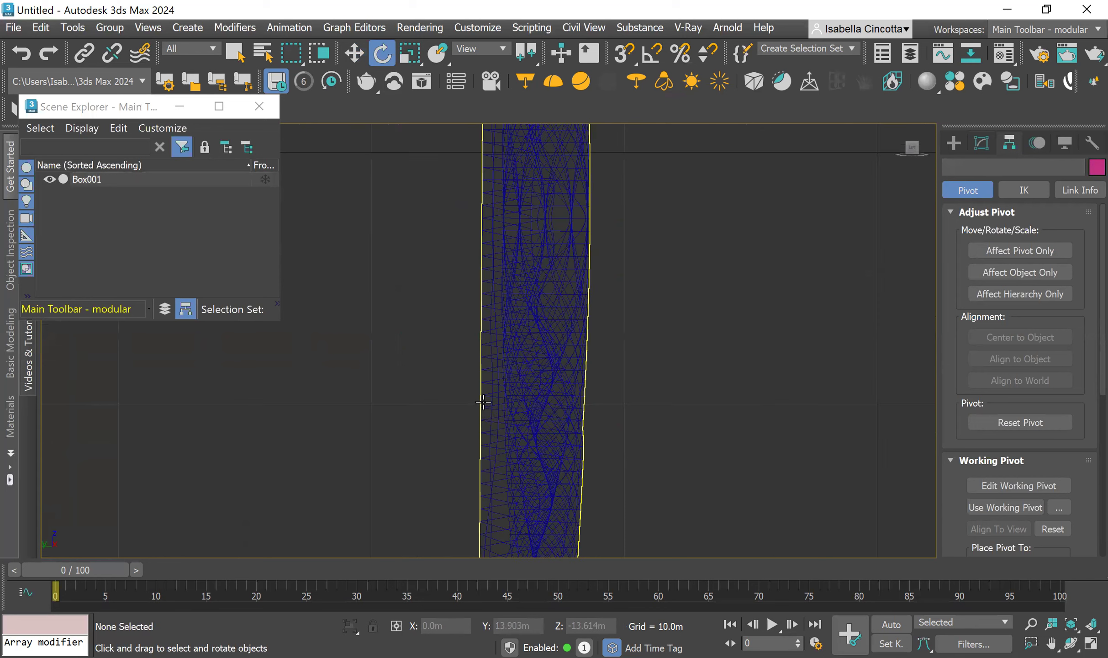
scroll(522, 434, up, 3)
scroll(522, 427, down, 3)
scroll(532, 436, up, 3)
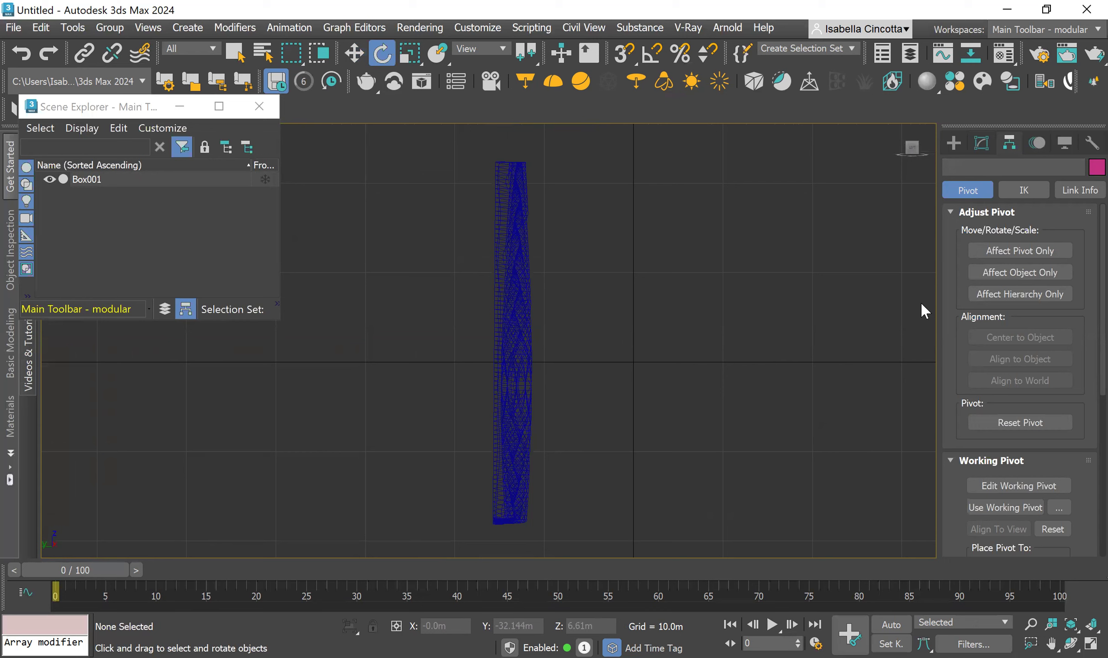
click(954, 144)
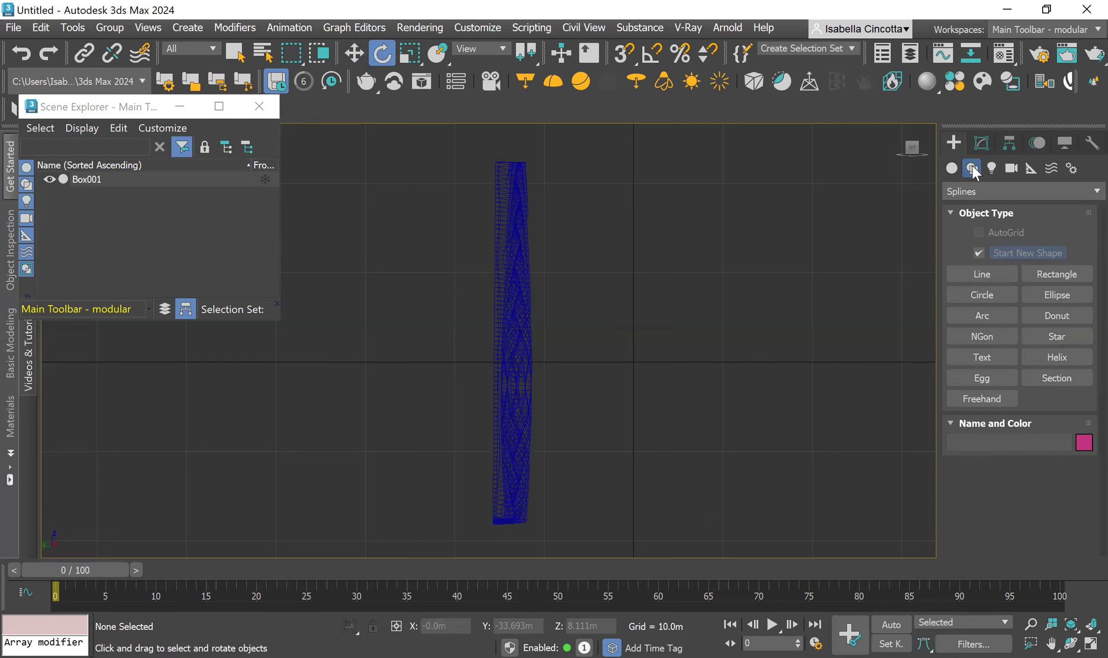
click(1060, 378)
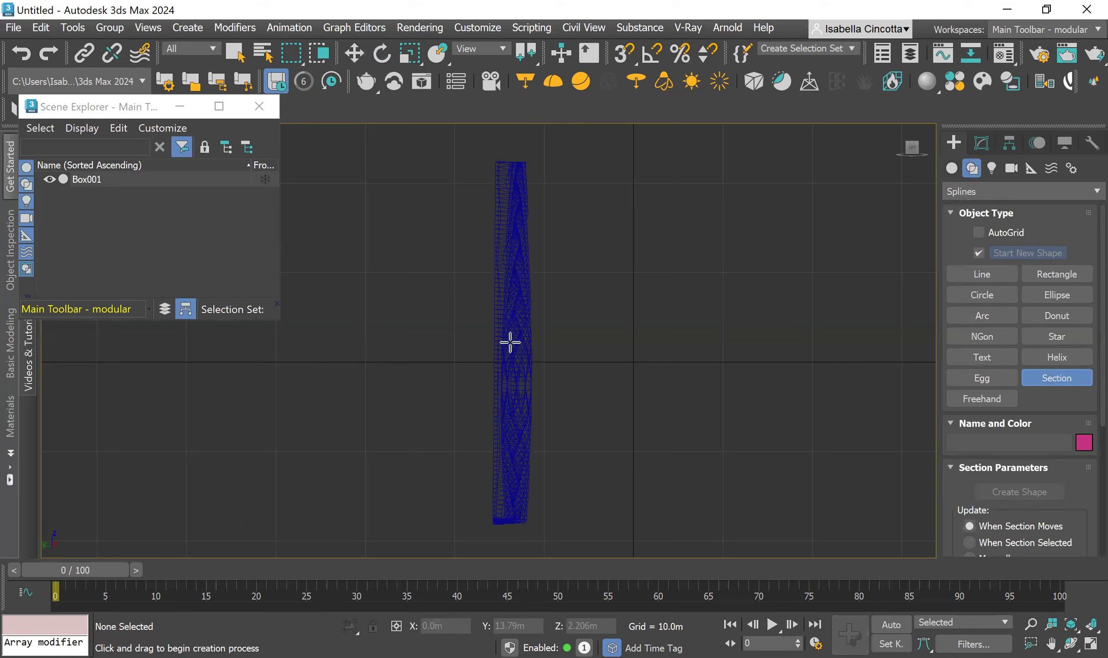
drag(512, 332, 535, 525)
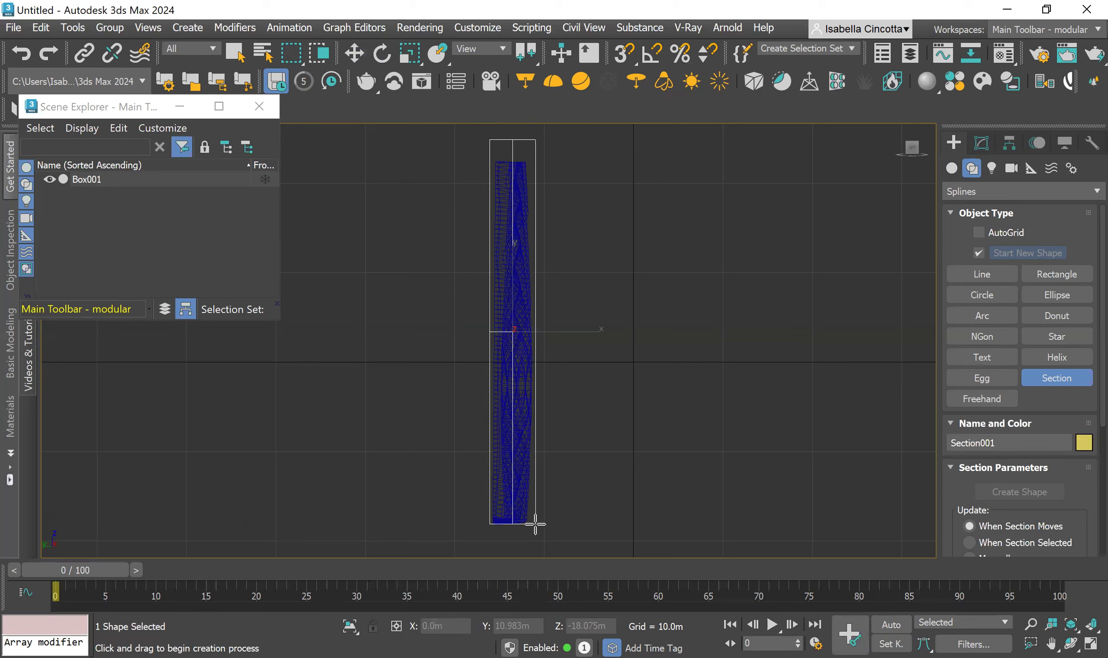
key(Delete)
drag(513, 352, 536, 528)
key(Delete)
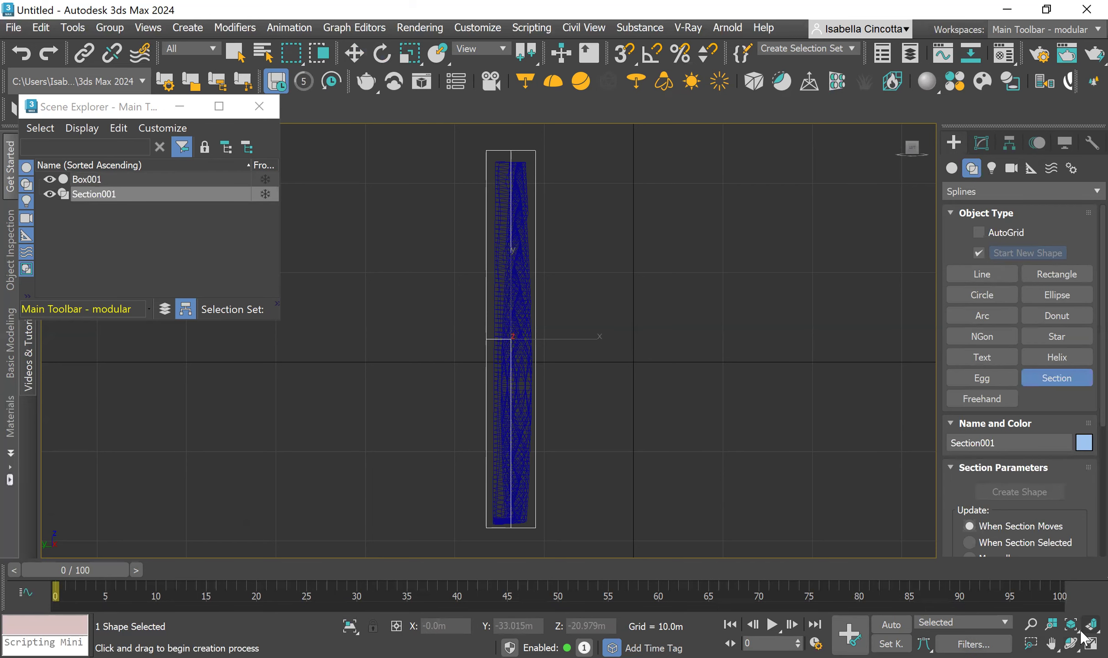
- Return to the four-viewport layout, activate the Front viewport and maximize it with the block and section in view
click(1089, 641)
scroll(626, 254, down, 3)
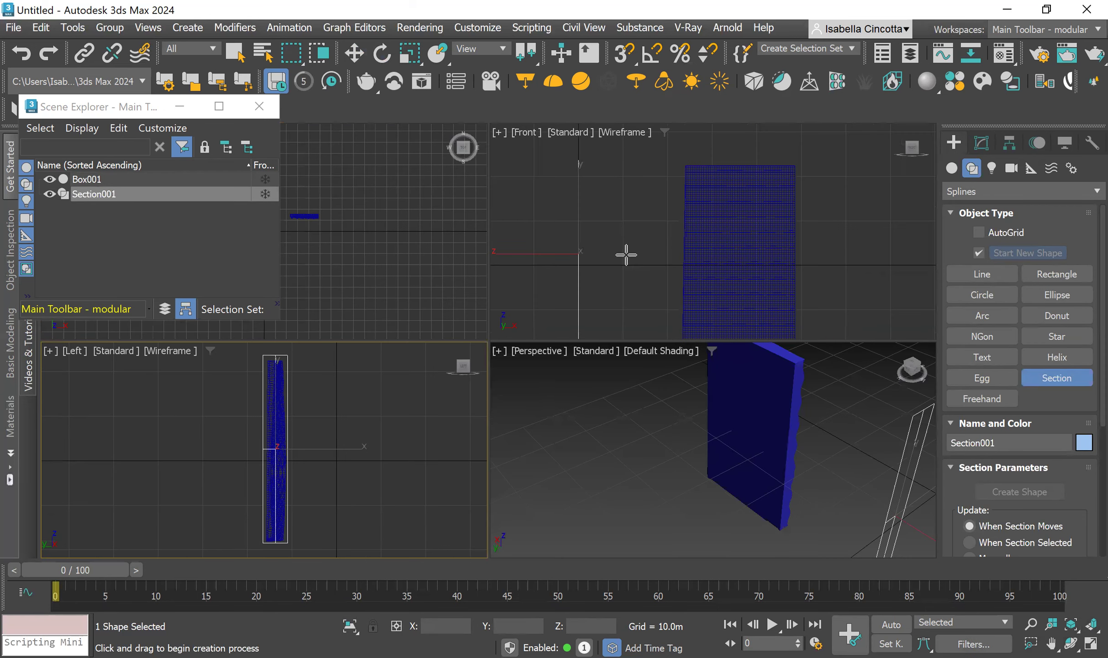
click(527, 137)
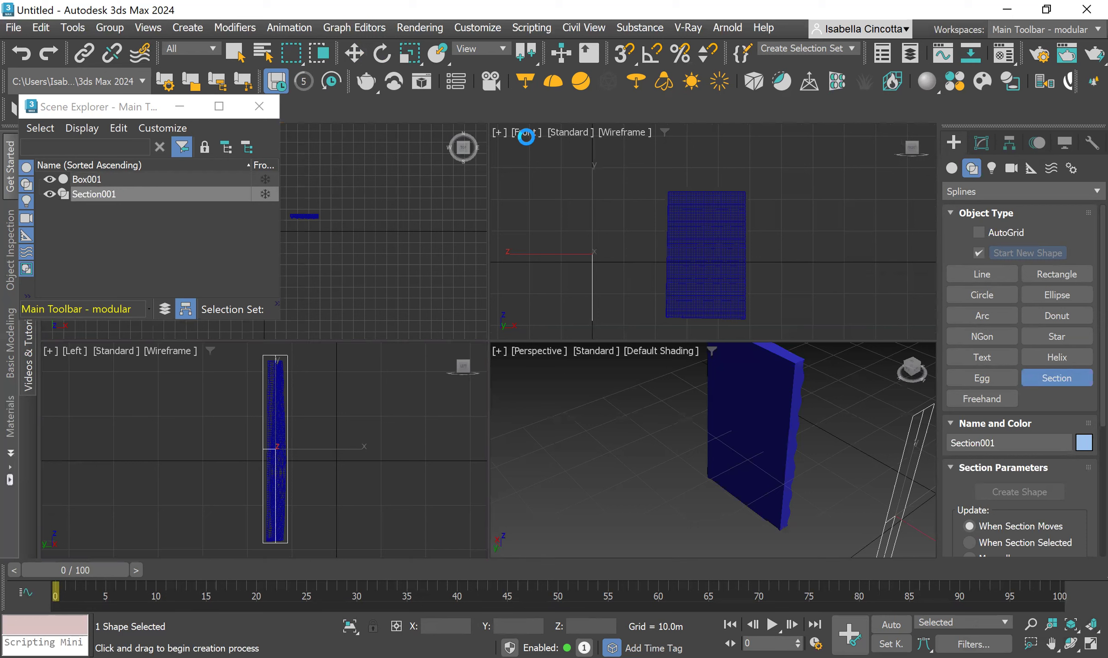
click(526, 135)
click(636, 250)
scroll(587, 249, down, 2)
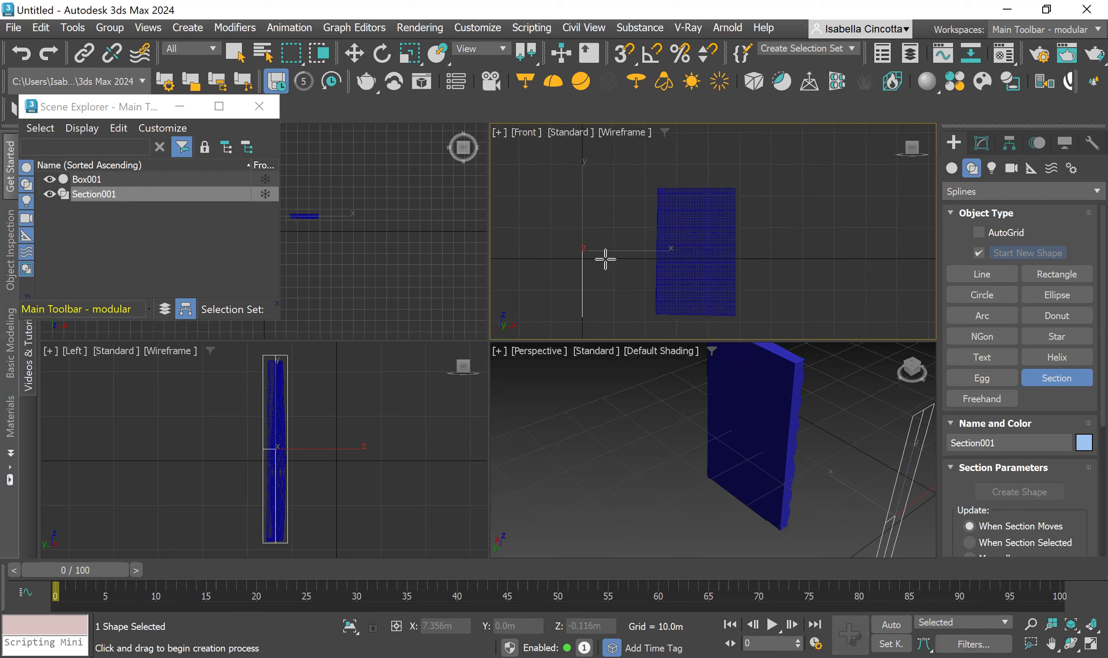
scroll(588, 248, up, 4)
scroll(591, 246, down, 2)
middle_drag(621, 247, 606, 220)
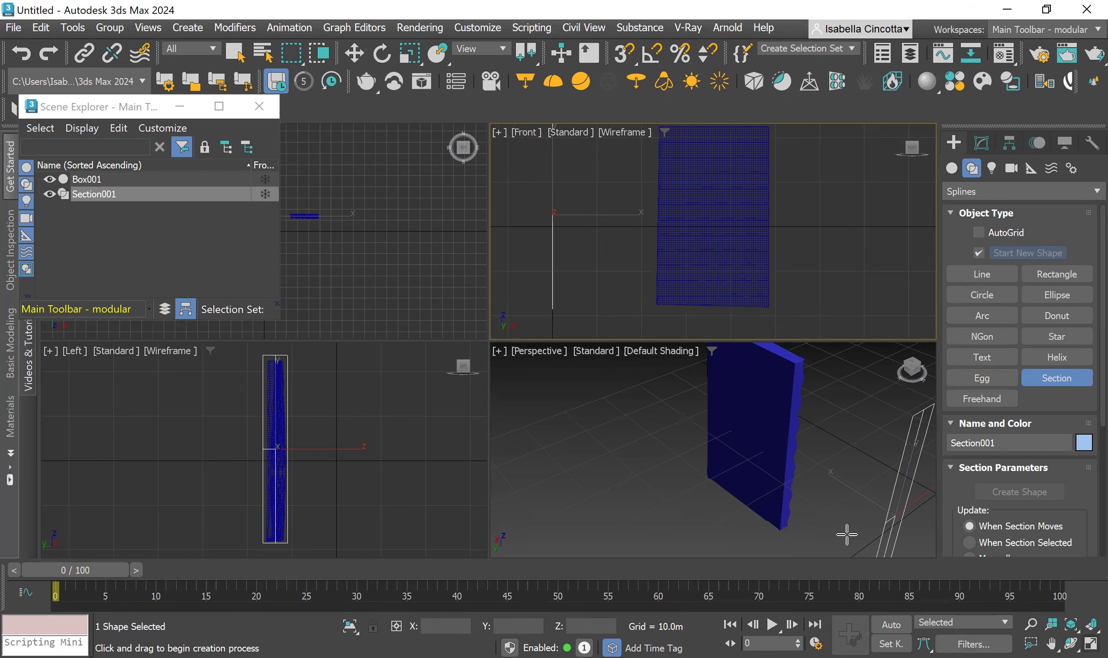
key(alt+w)
- Move the section along X in the Front view onto the block's left edge, to about 24.233 m
scroll(526, 401, up, 3)
scroll(488, 361, down, 2)
key(w)
drag(547, 348, 651, 347)
scroll(597, 278, up, 6)
scroll(551, 256, down, 3)
middle_drag(631, 464, 558, 395)
drag(558, 396, 564, 395)
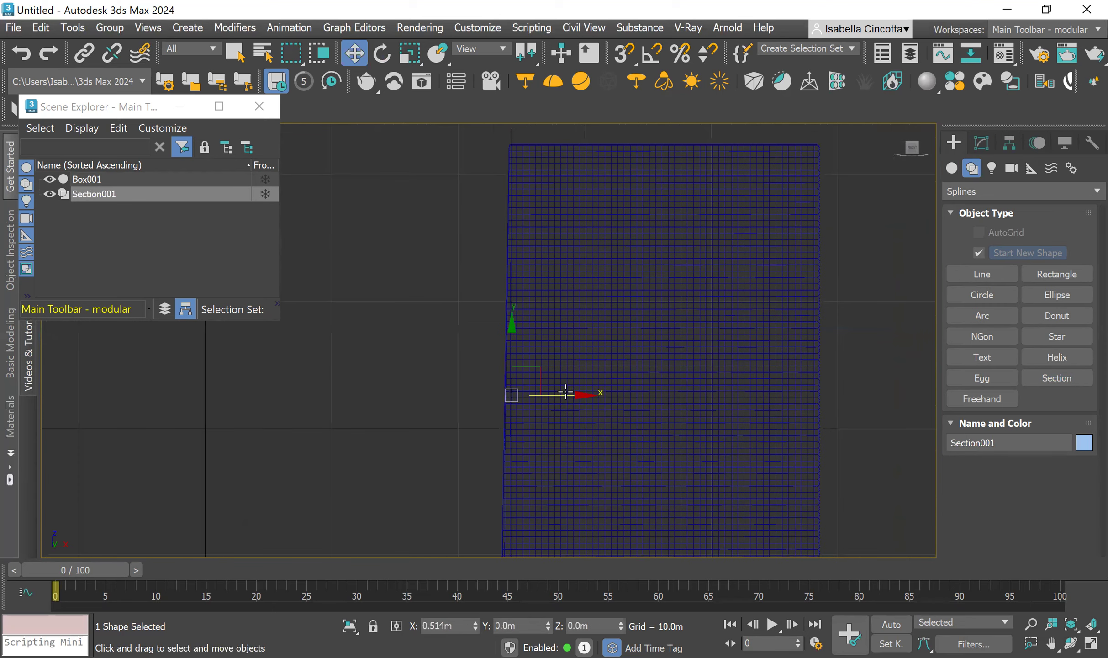
- Move the section along X to the block's right edge, at about 48.157 m
middle_drag(508, 368, 478, 355)
scroll(480, 434, up, 4)
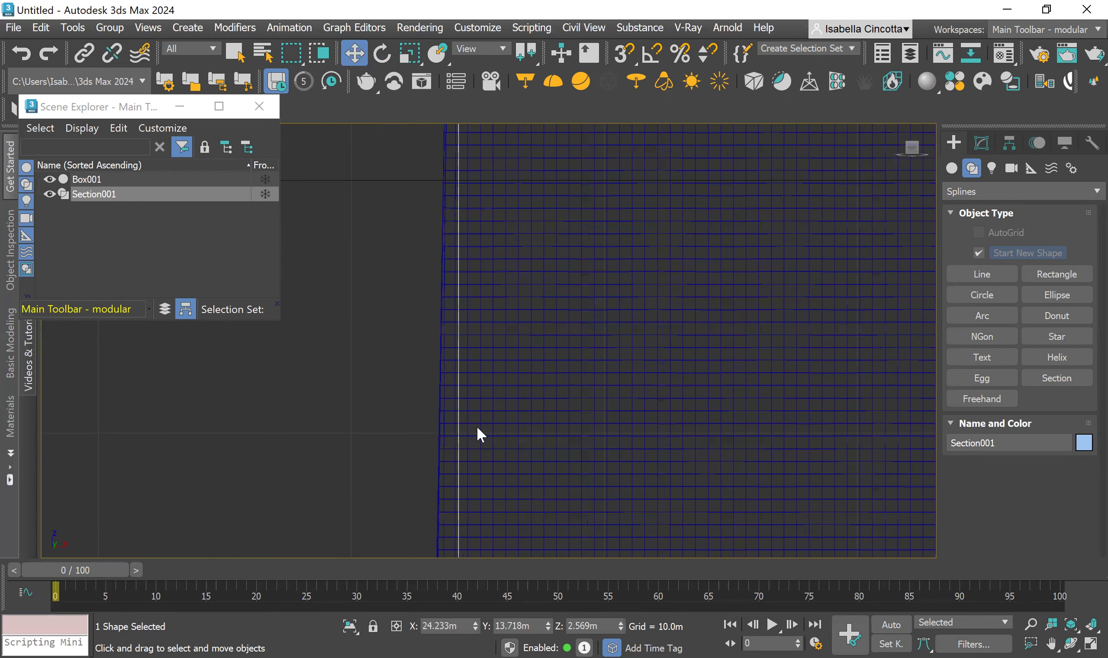
scroll(480, 347, down, 4)
scroll(470, 297, down, 1)
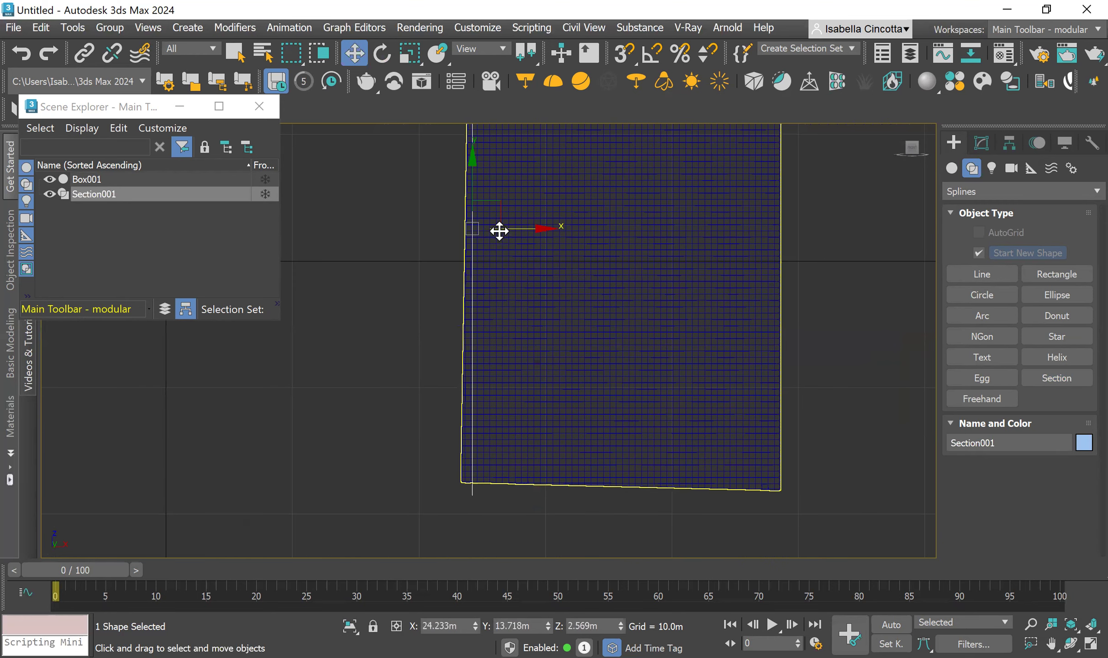
scroll(539, 306, down, 2)
middle_drag(530, 313, 506, 392)
drag(495, 342, 710, 335)
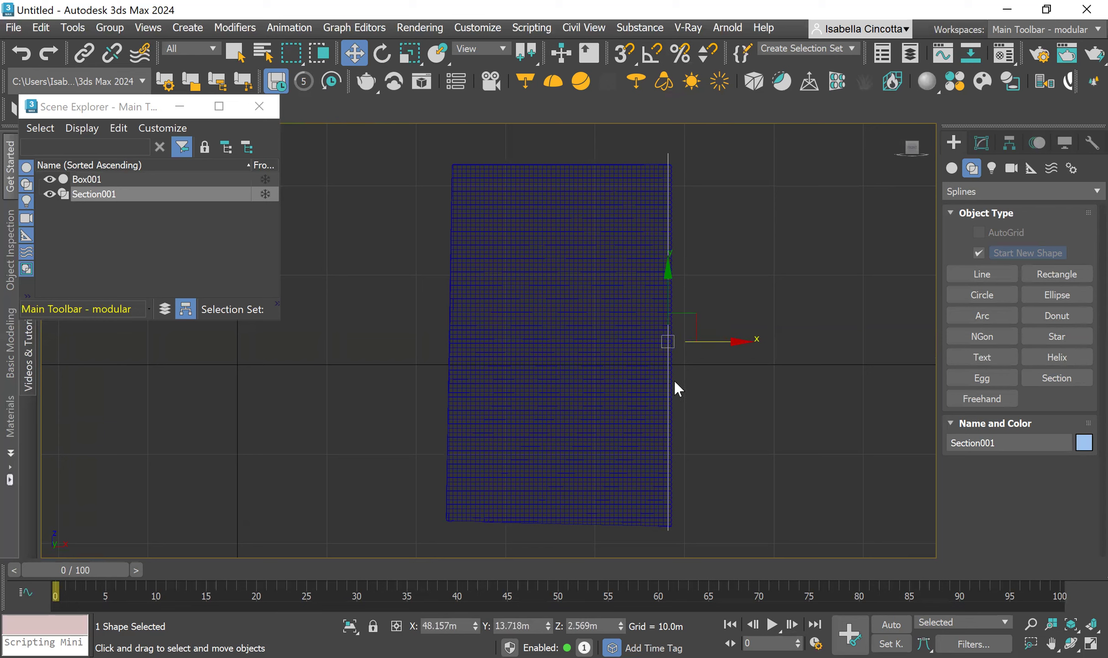
- Start an Array of the section with a 0.76 m incremental X move and a 1D count of 50, and preview it
click(72, 28)
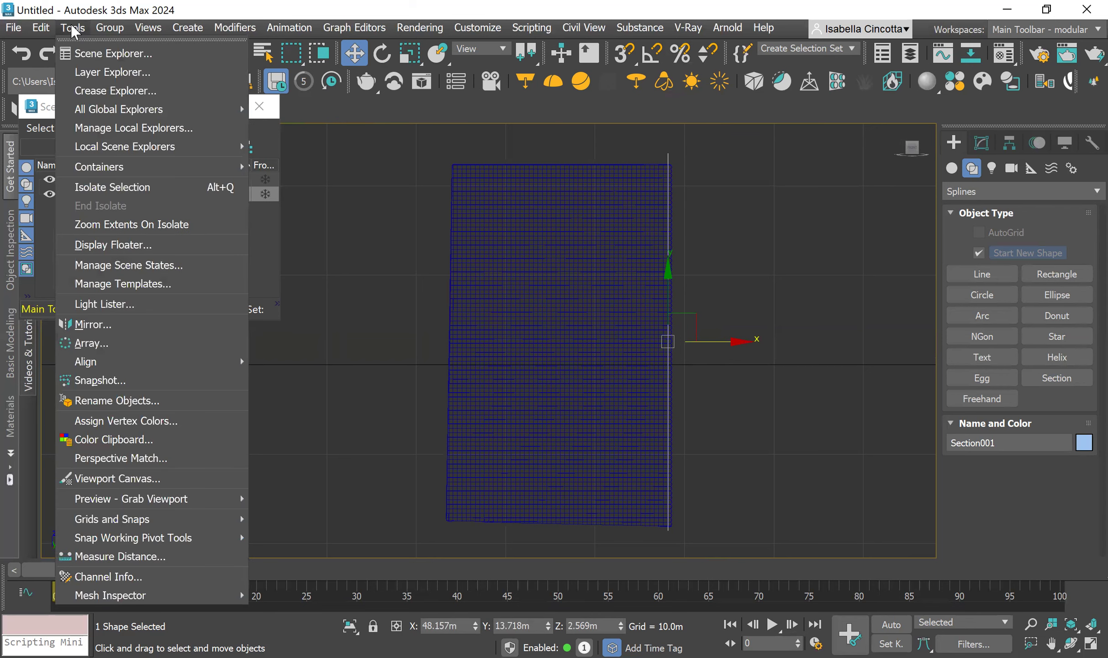
click(158, 346)
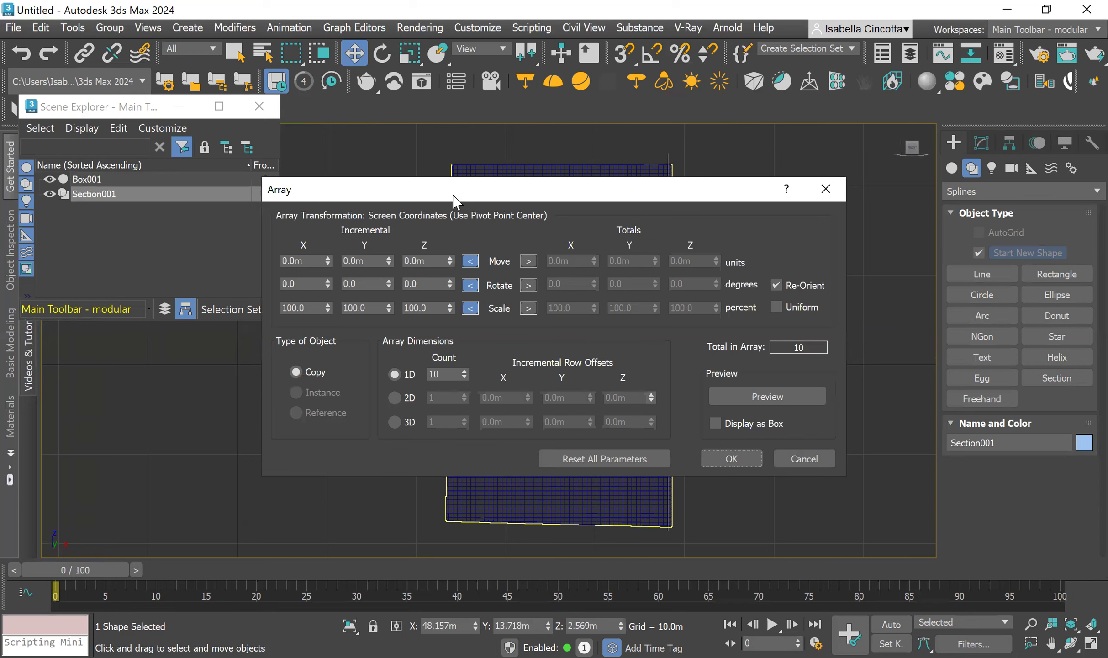
drag(329, 197, 361, 275)
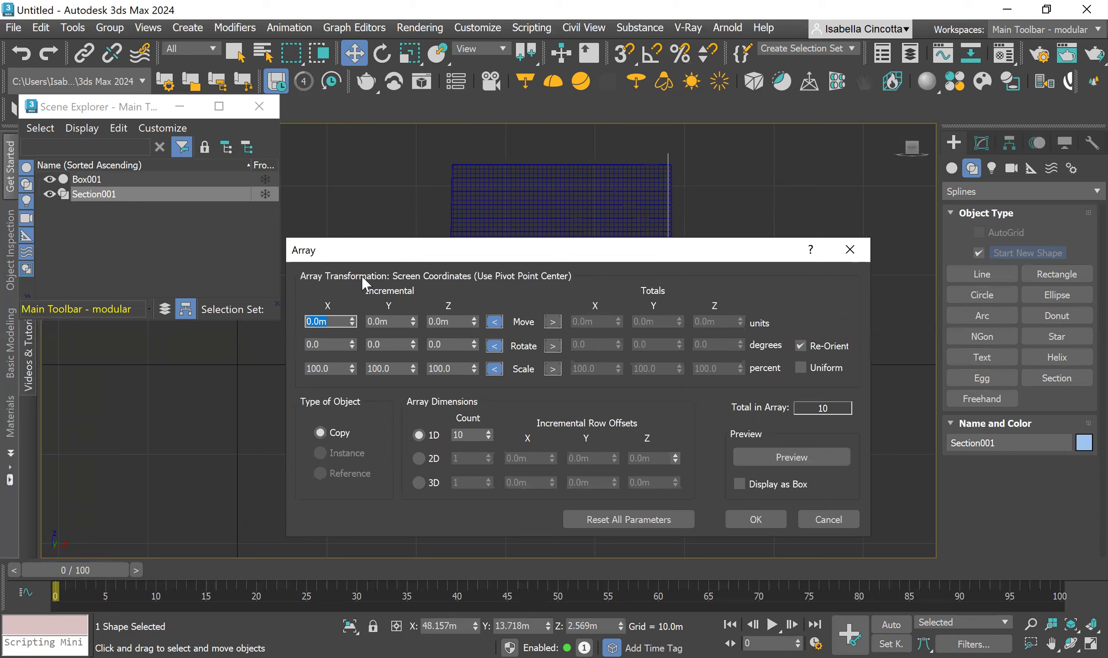
text(0.)
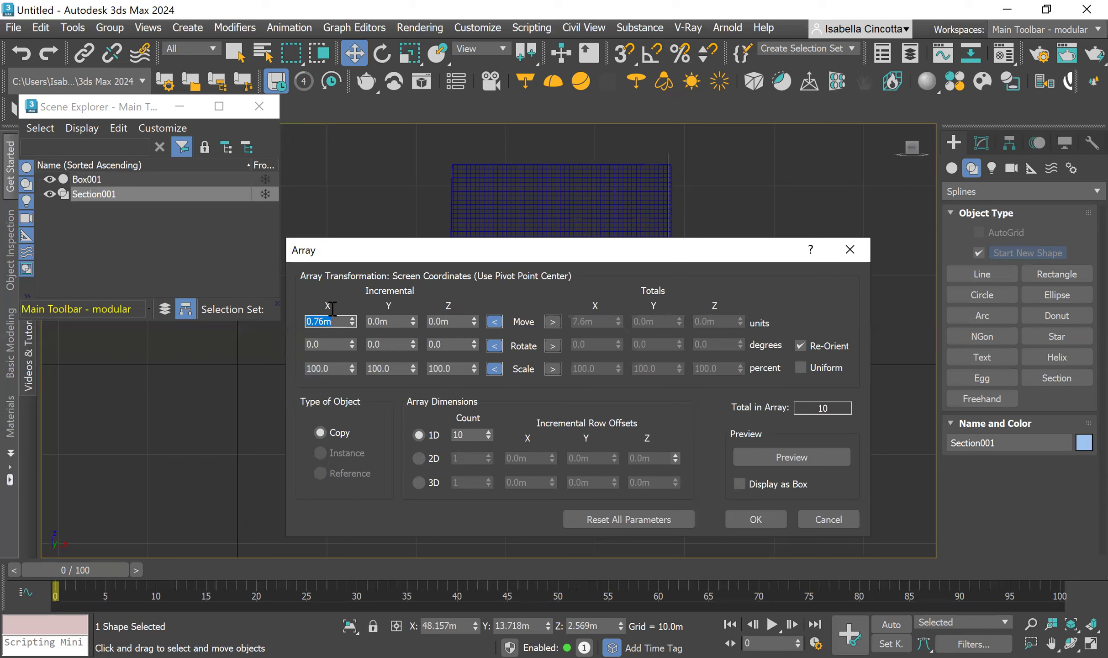
drag(476, 434, 431, 432)
click(747, 457)
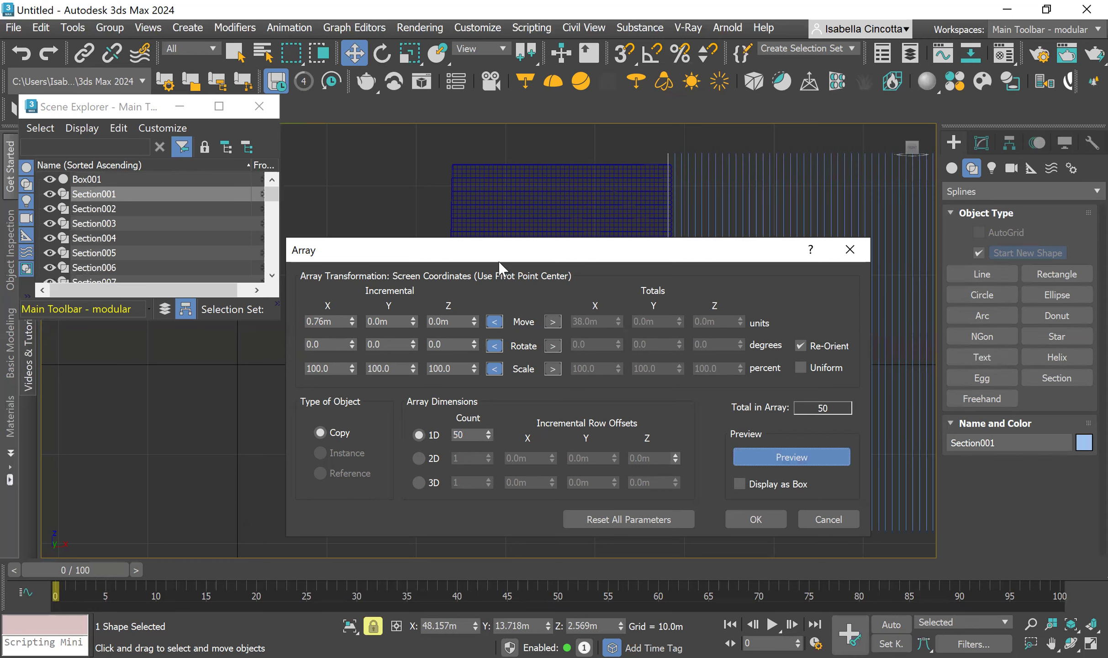
- Set the array's incremental X move to -0.76 m and move the Array dialog aside to view the sections across the block
drag(301, 351, 296, 351)
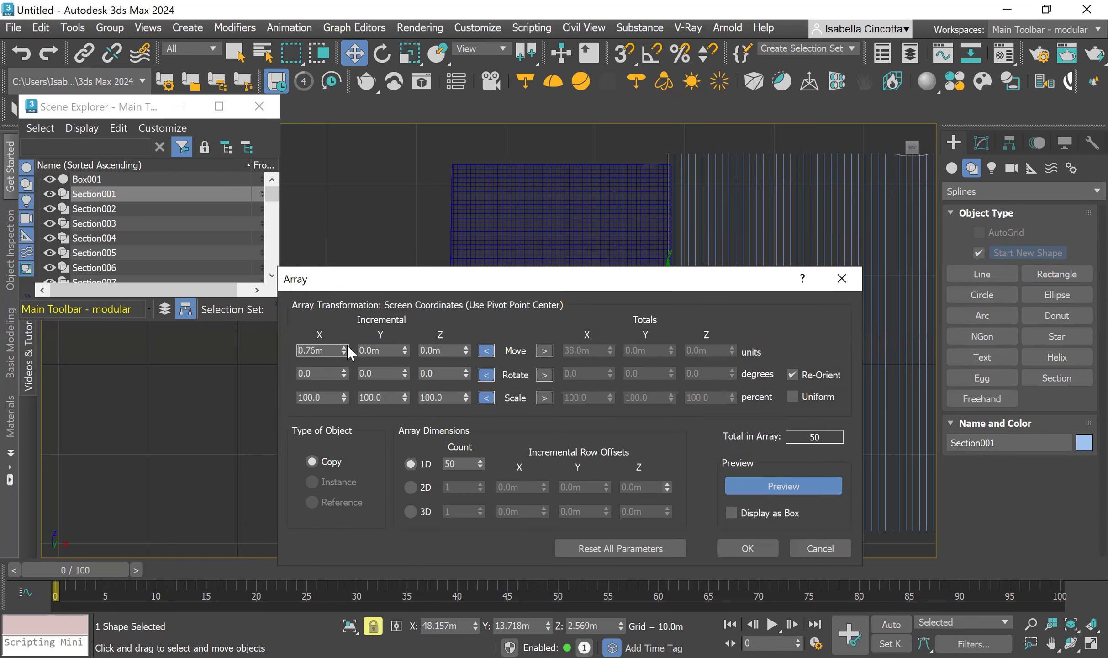
text(-)
key(Return)
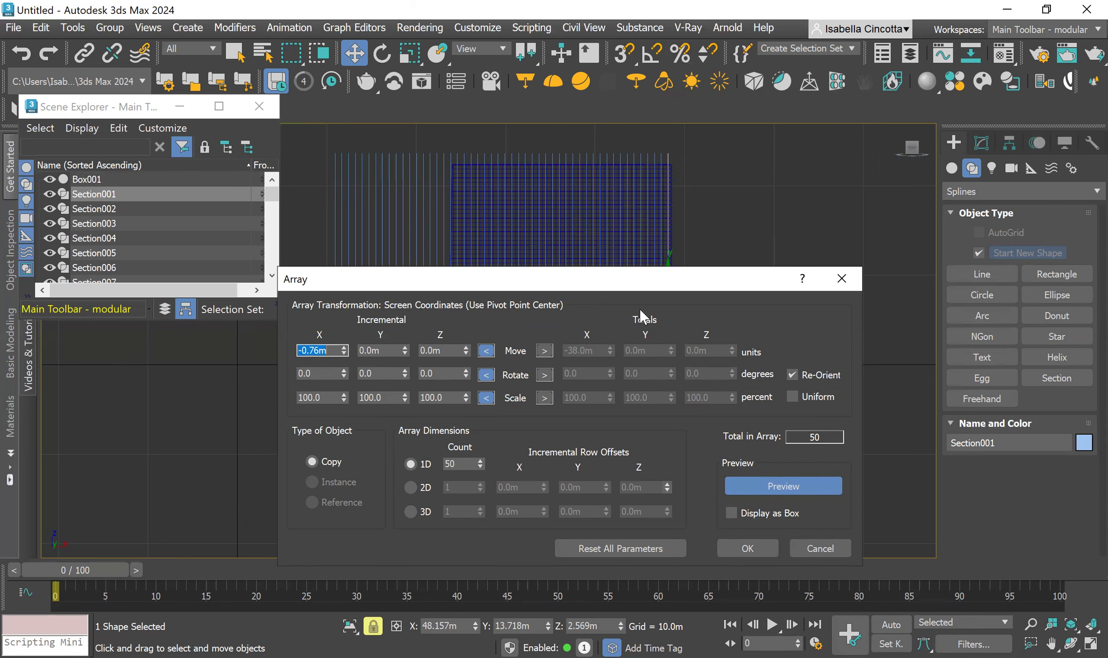
scroll(608, 188, down, 3)
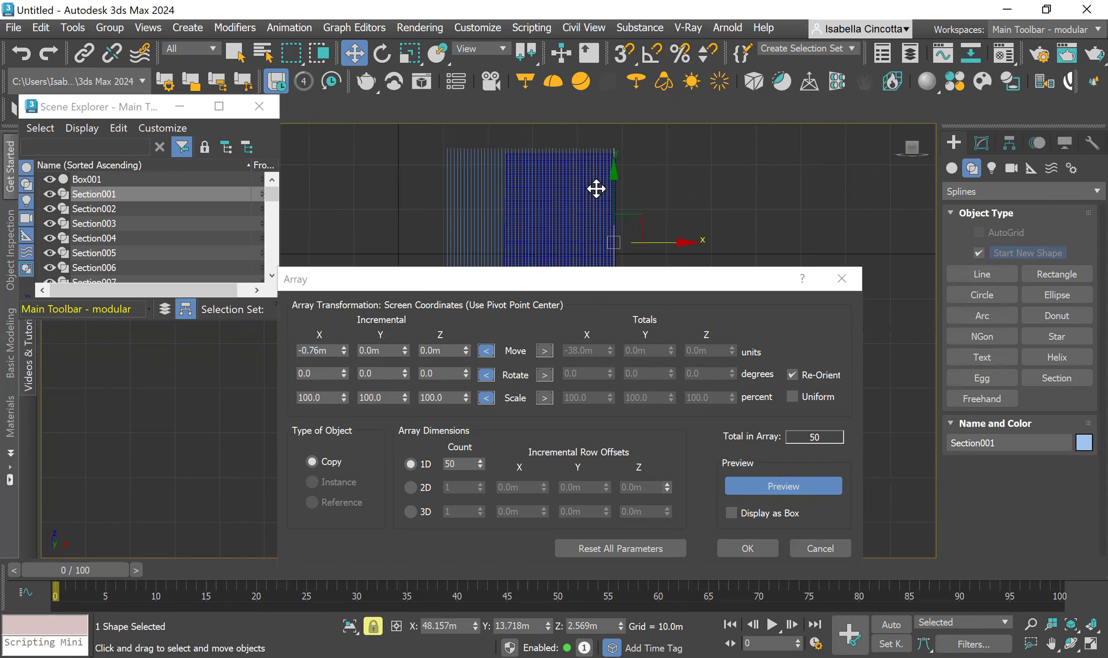
scroll(479, 195, up, 3)
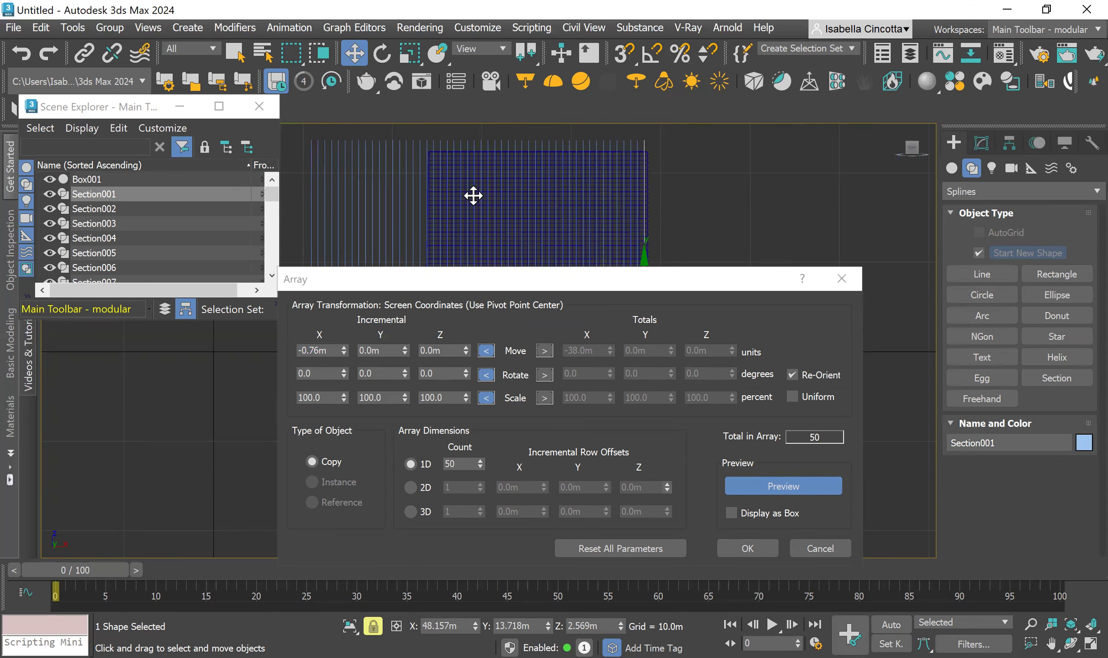
scroll(467, 185, down, 2)
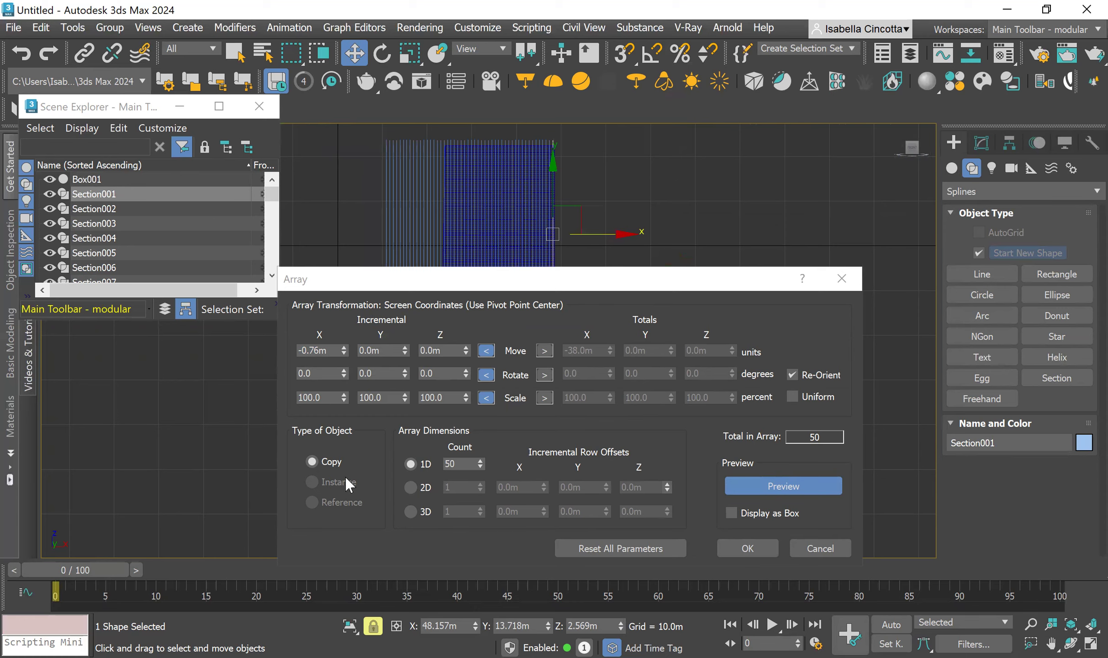
drag(457, 278, 733, 135)
middle_drag(462, 342, 405, 428)
scroll(371, 289, up, 4)
scroll(370, 292, down, 2)
middle_drag(380, 323, 385, 350)
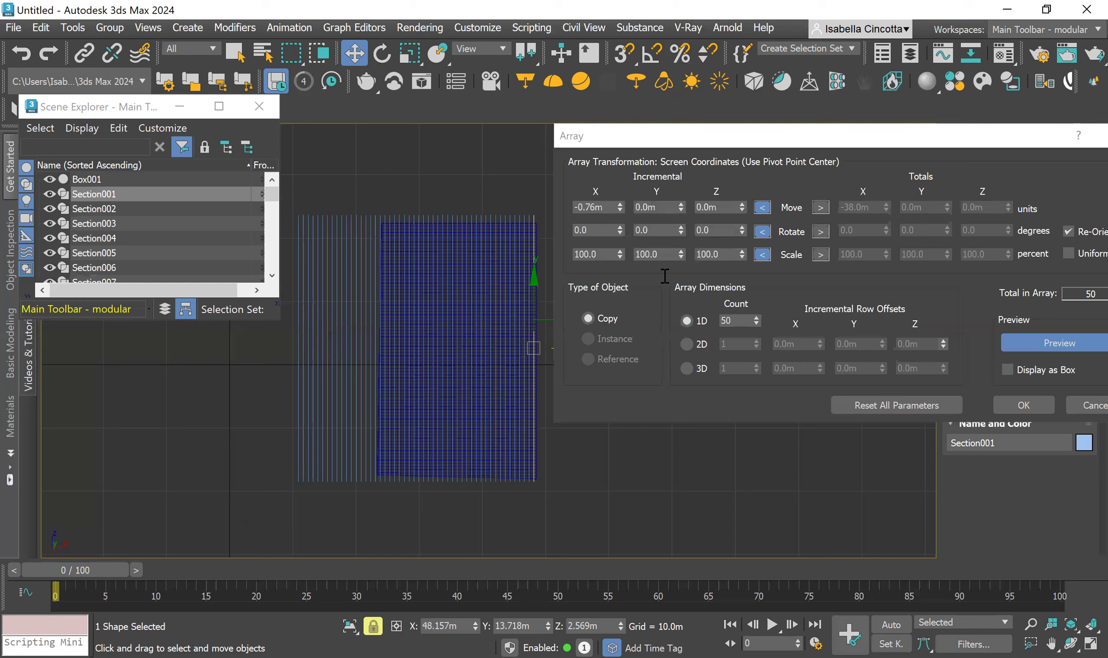
- Set the array's incremental X move to -0.5 m and check how the sections cover the block
click(596, 204)
key(BackSpace)
key(BackSpace)
text(0)
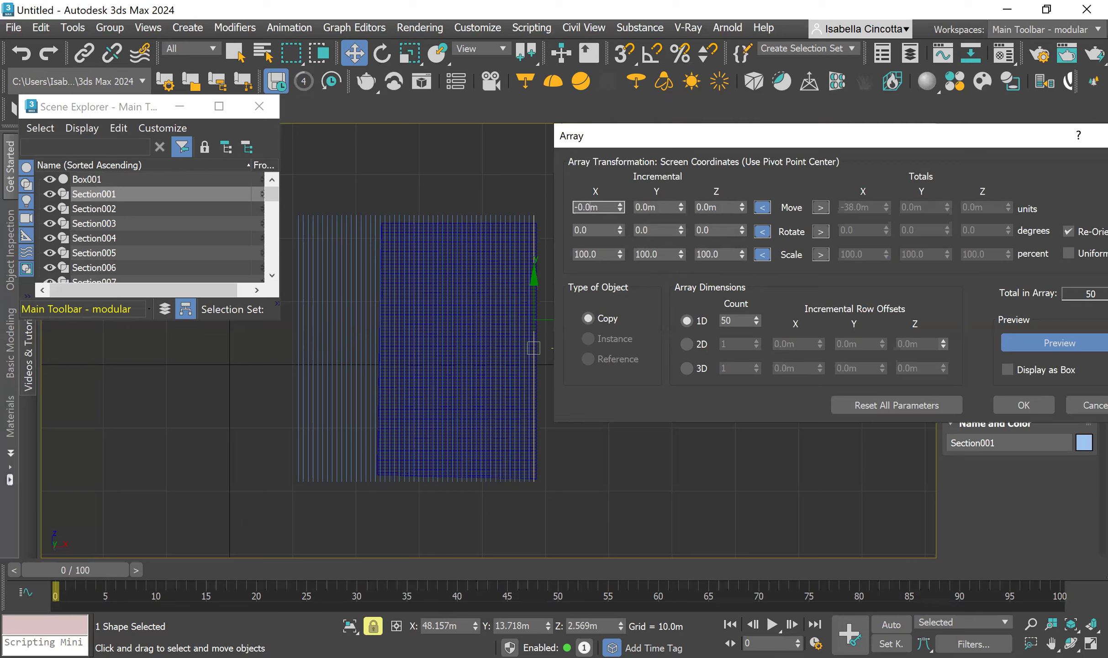
key(Return)
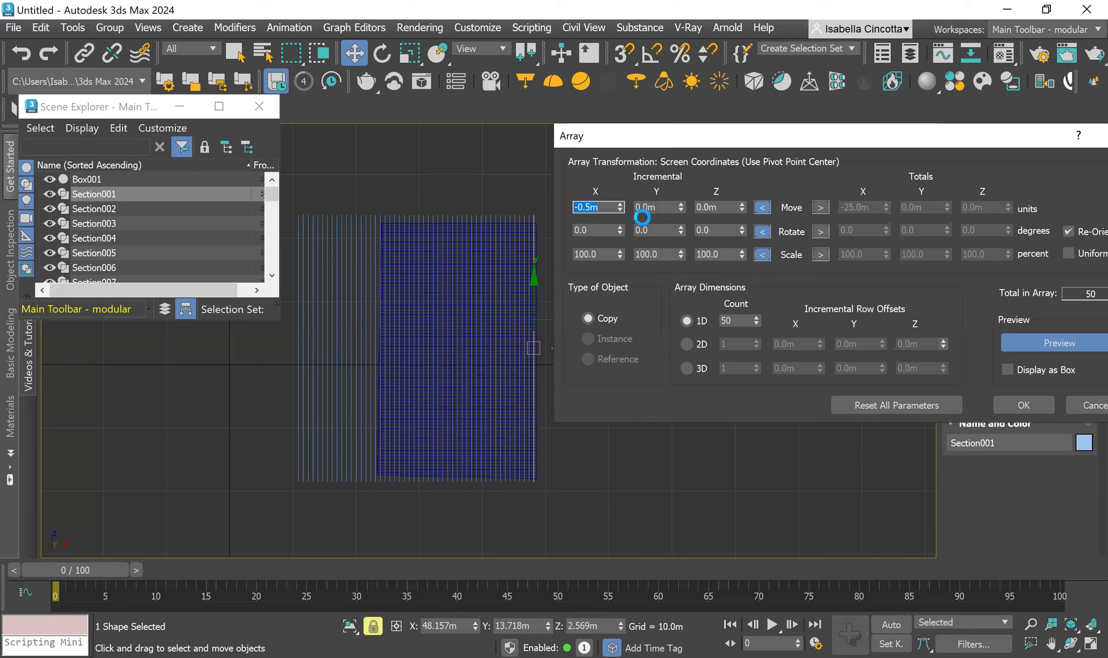
scroll(388, 240, up, 3)
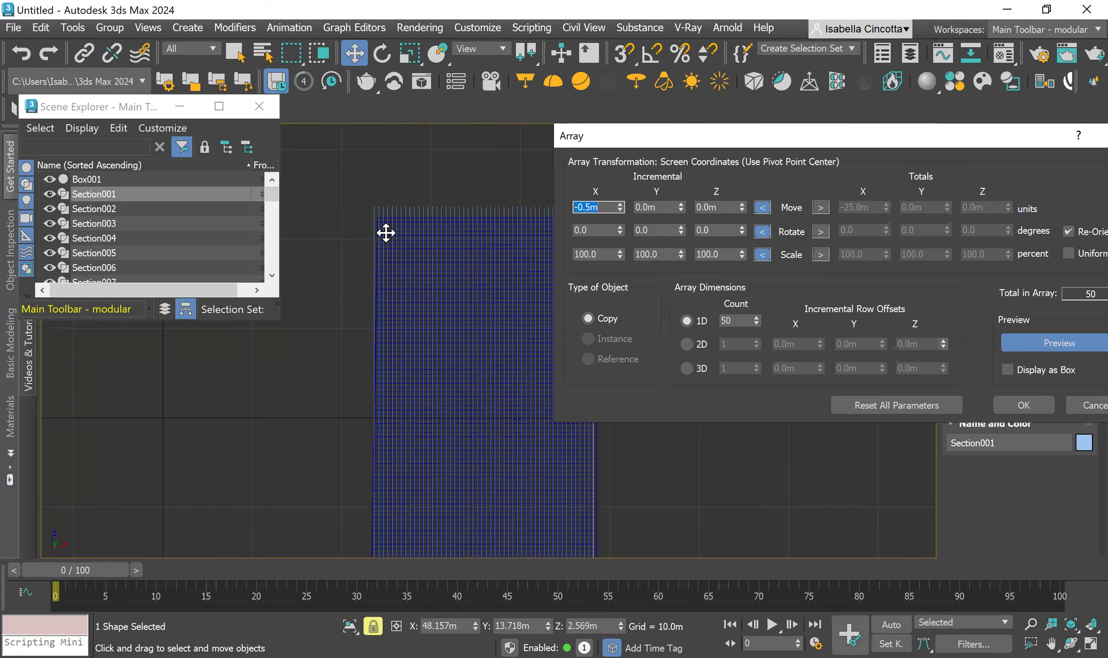
scroll(362, 218, down, 1)
scroll(492, 251, down, 1)
- Set the array's incremental X move to -0.47 m
click(592, 208)
key(BackSpace)
key(BackSpace)
text(47m)
key(Return)
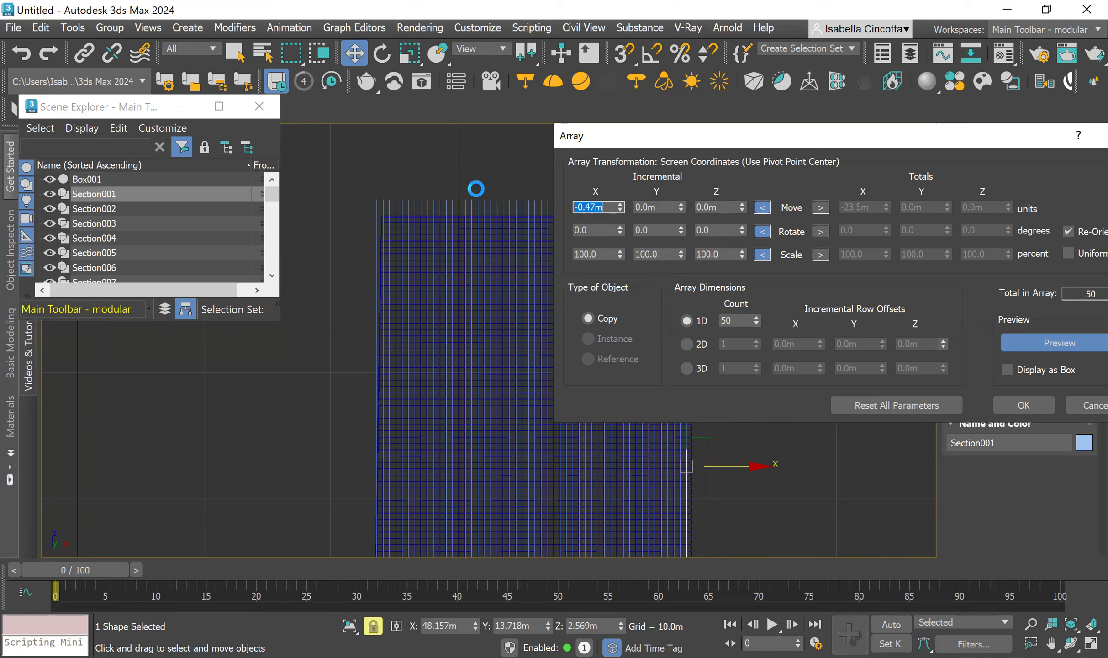
- Set the array's incremental X move to -0.48 m
scroll(388, 220, up, 3)
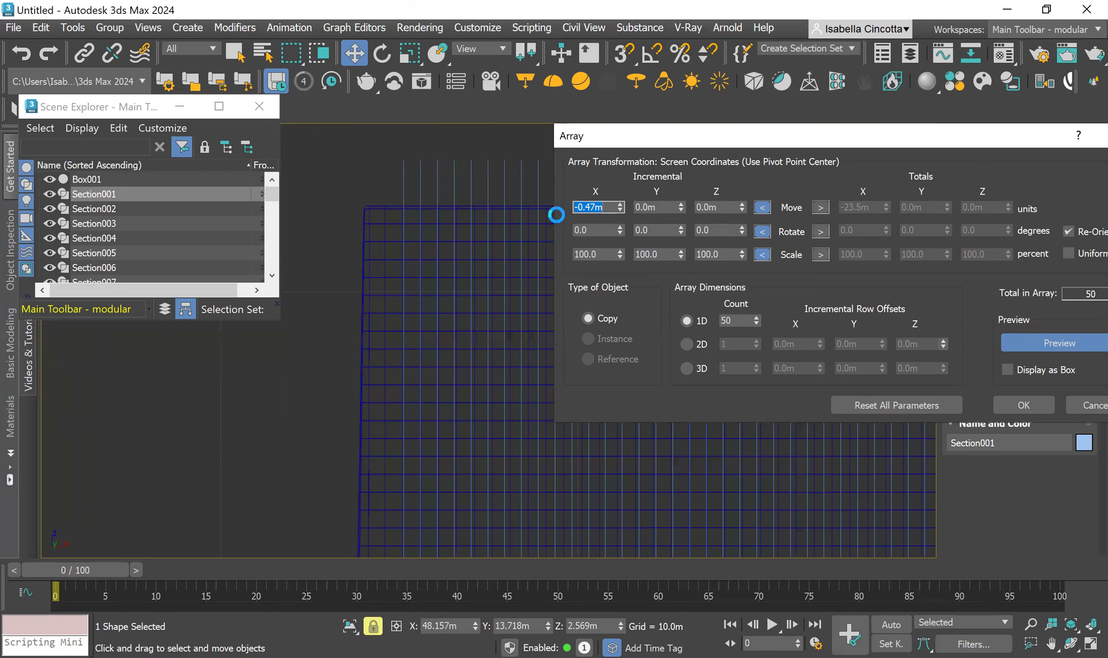
click(592, 203)
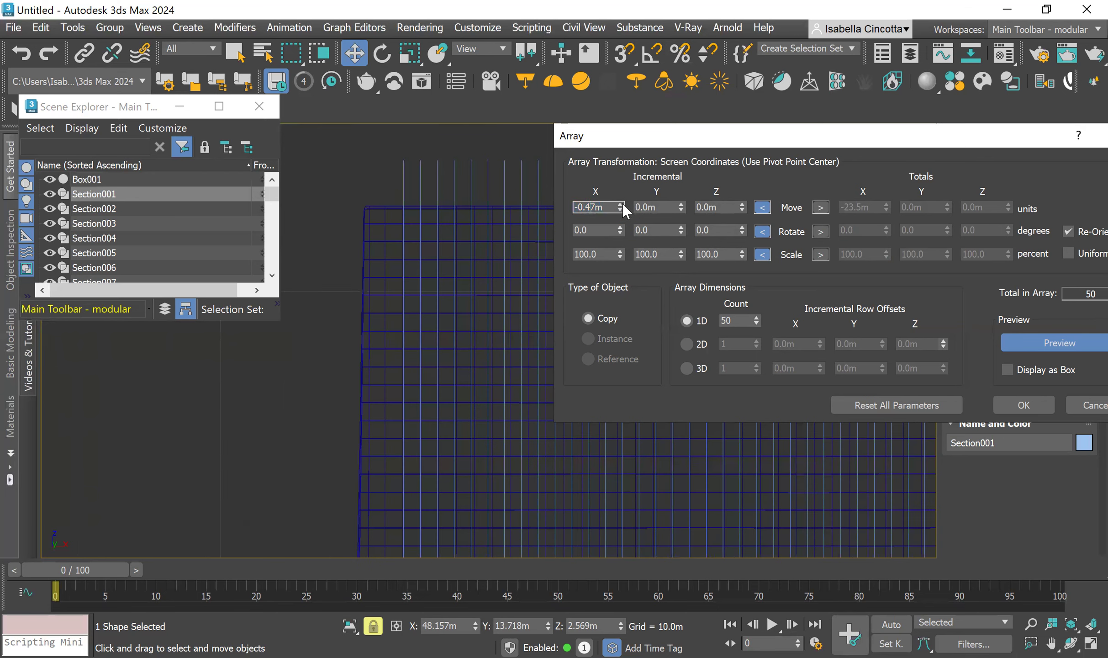
key(BackSpace)
text(8)
key(Return)
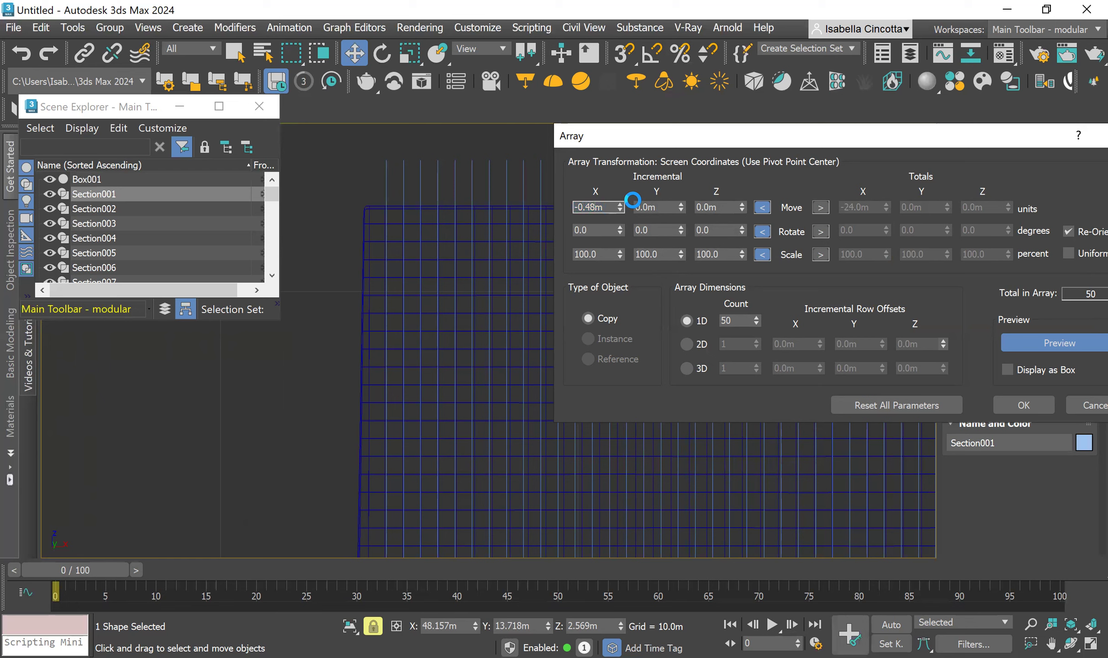
- Set the array's incremental X move to -0.49 m, check the sections' coverage of the block, and create the array
text(9)
key(Return)
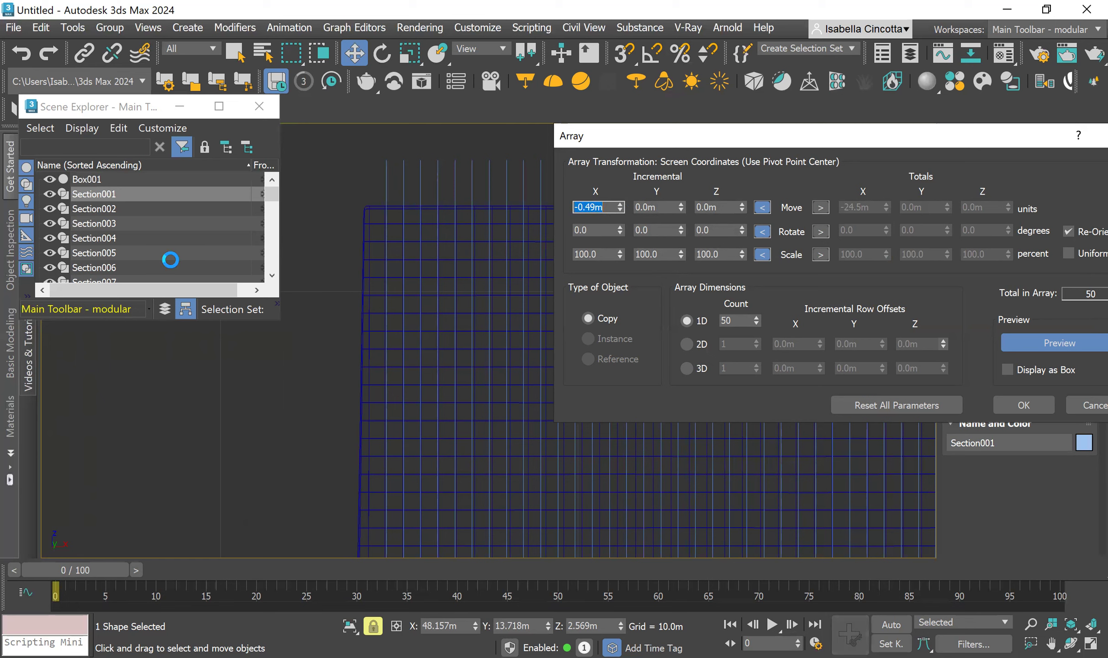
scroll(364, 205, up, 5)
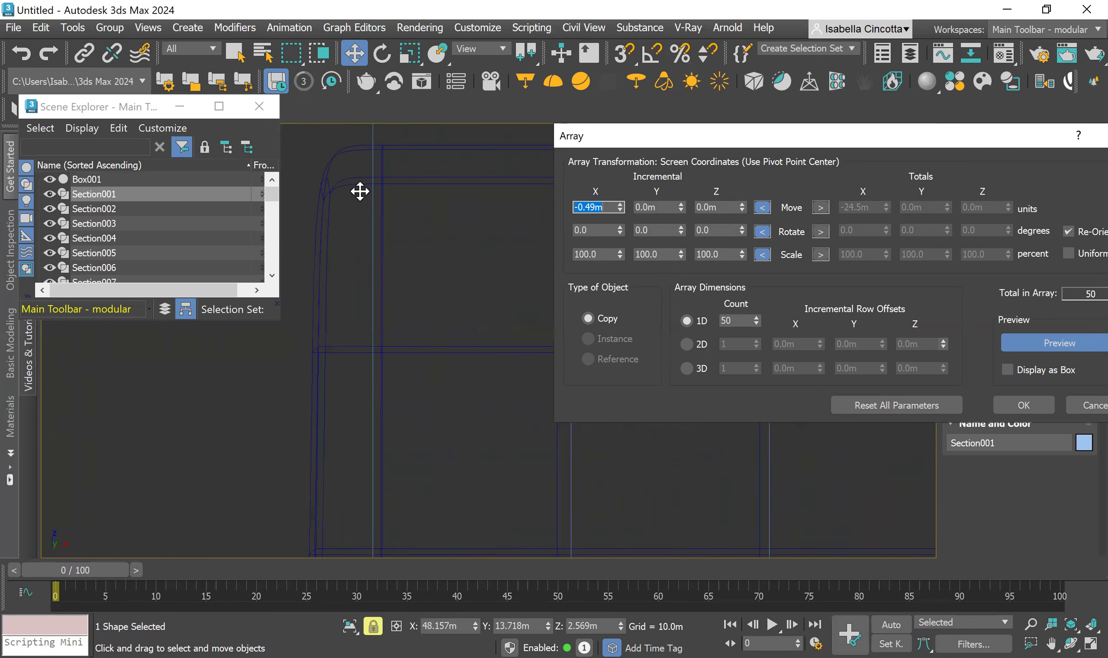
scroll(304, 388, down, 10)
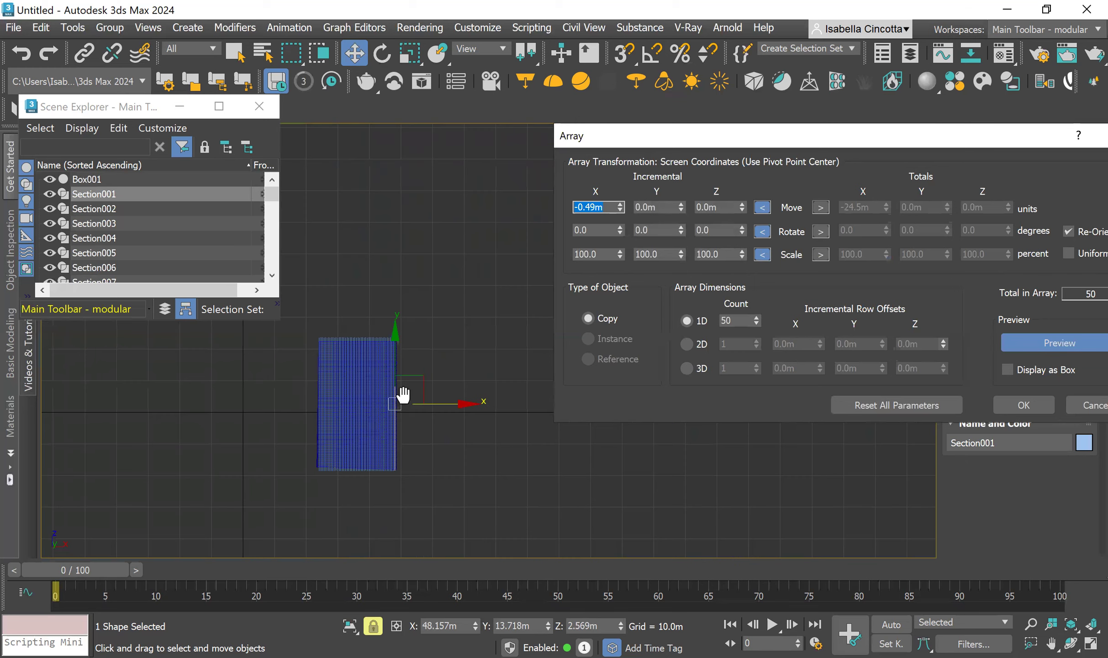
scroll(379, 367, up, 1)
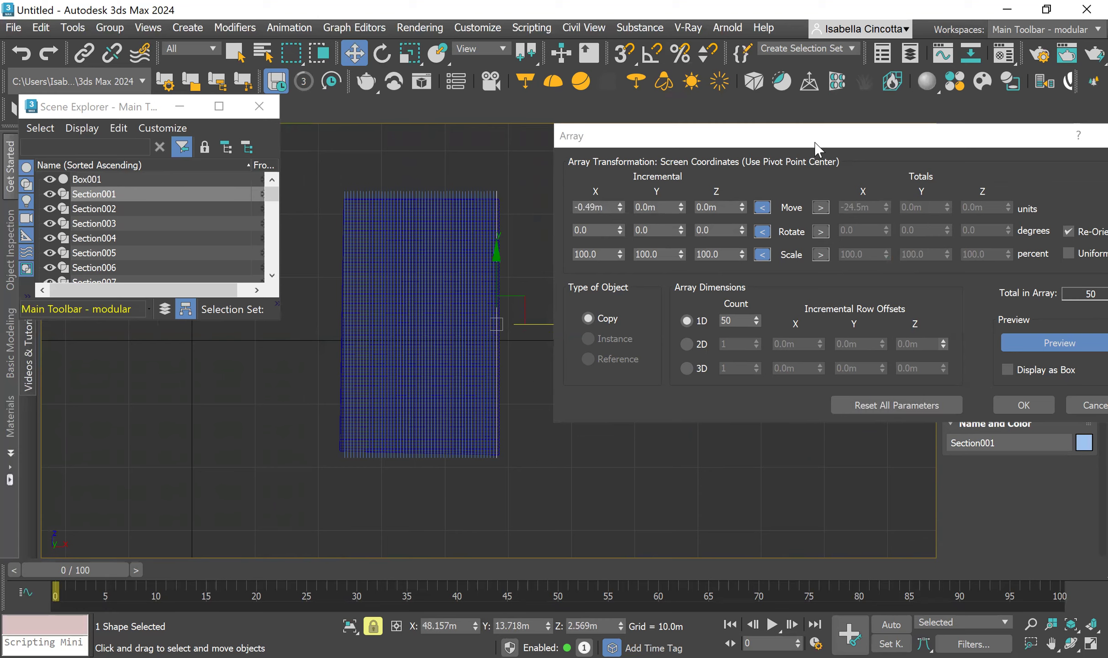
click(915, 429)
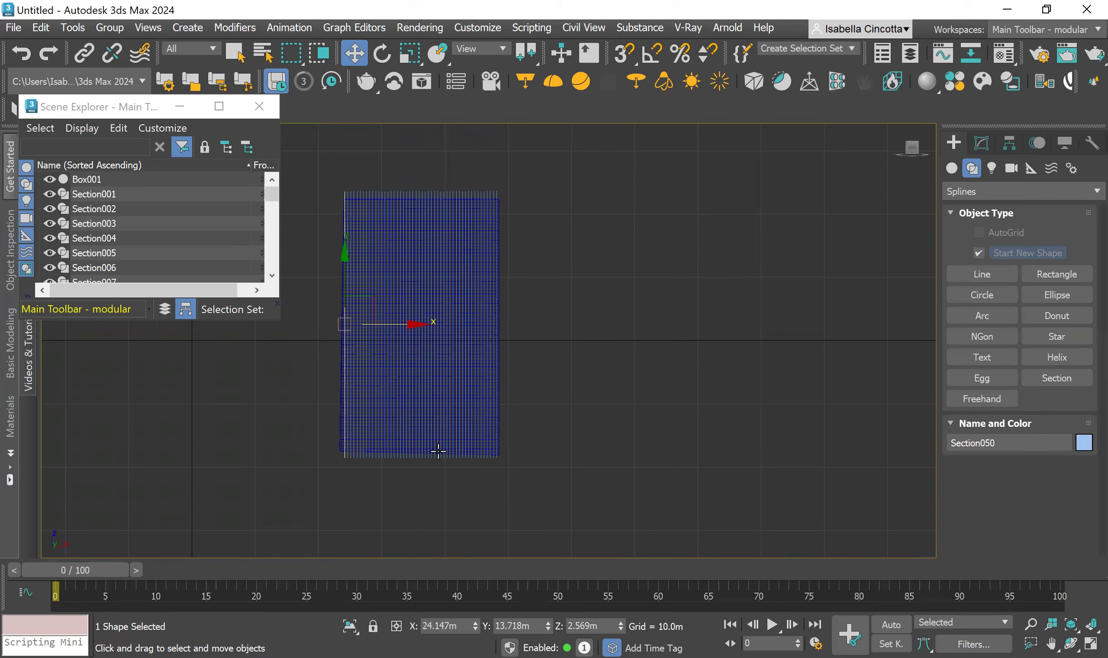
- Create a shape from Section050, the last section of the array, keeping the proposed name
scroll(374, 199, up, 4)
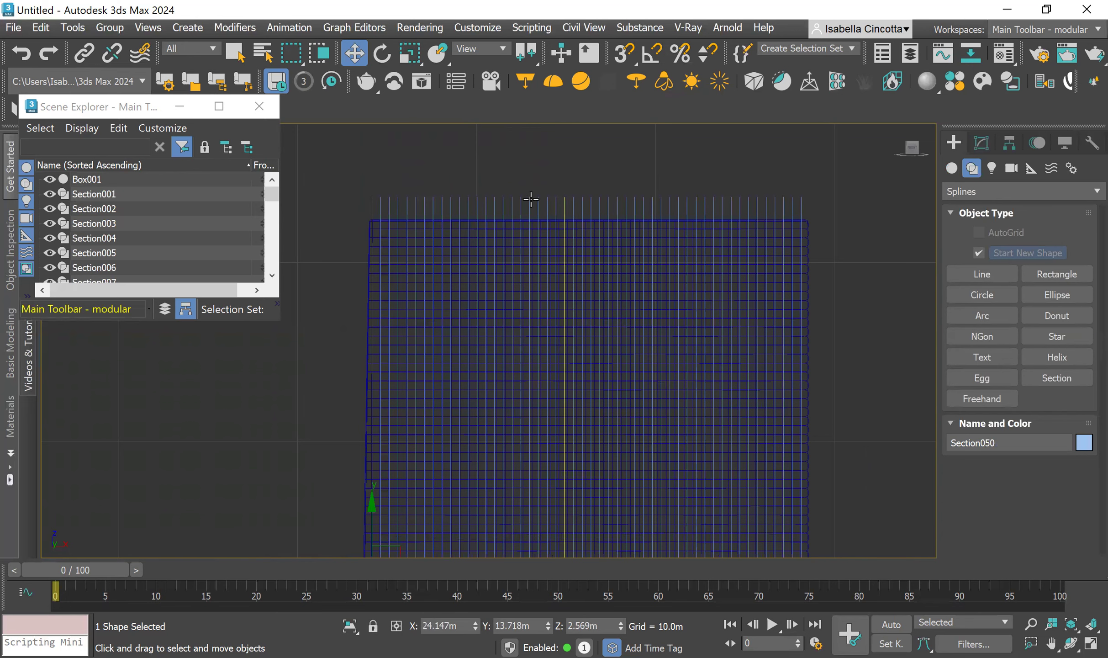
middle_drag(588, 237, 551, 207)
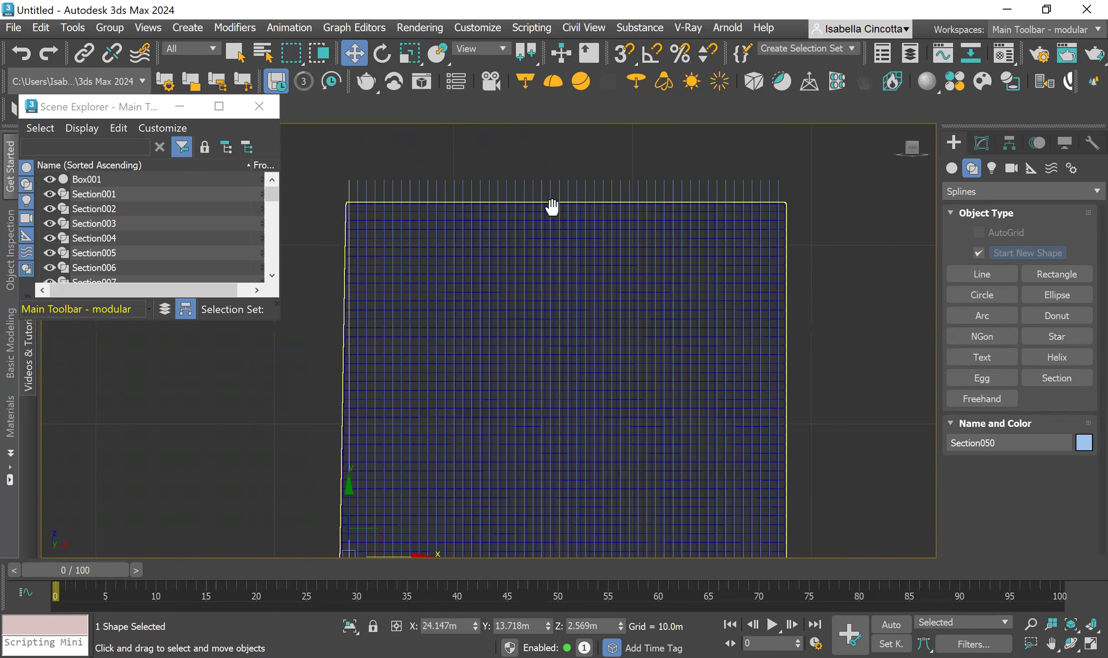
click(981, 144)
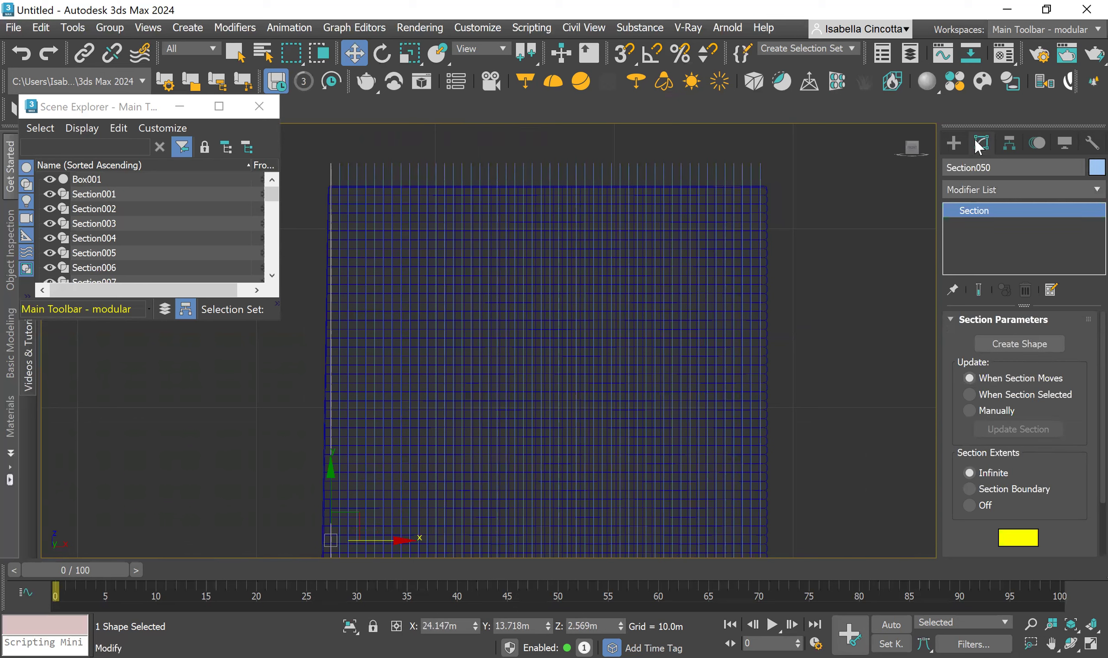
click(991, 345)
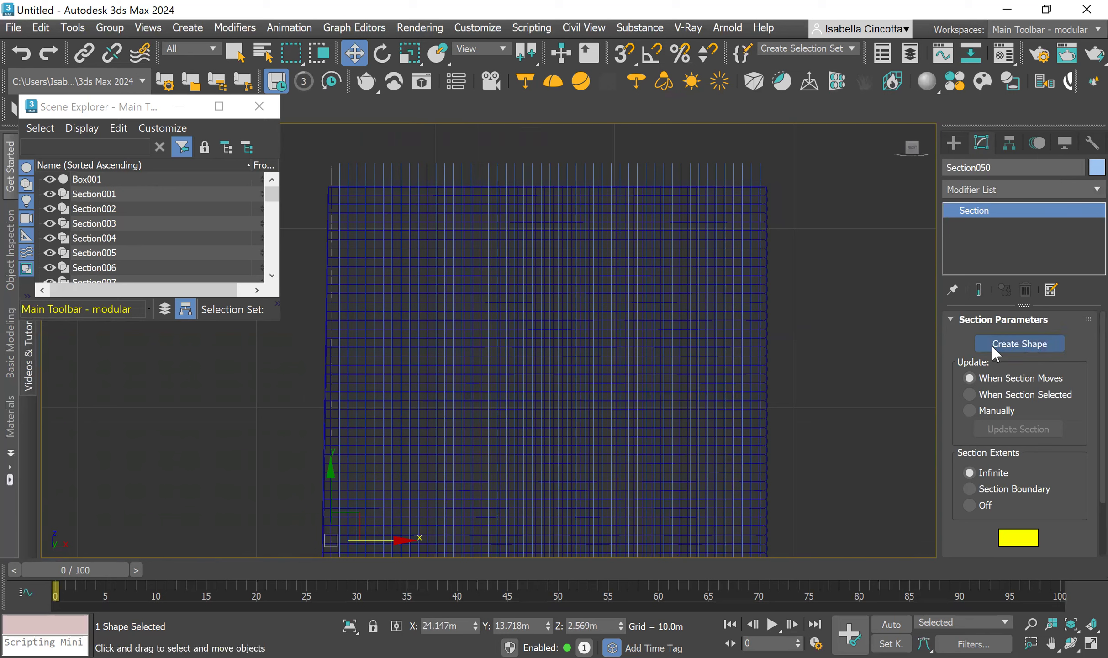
click(647, 316)
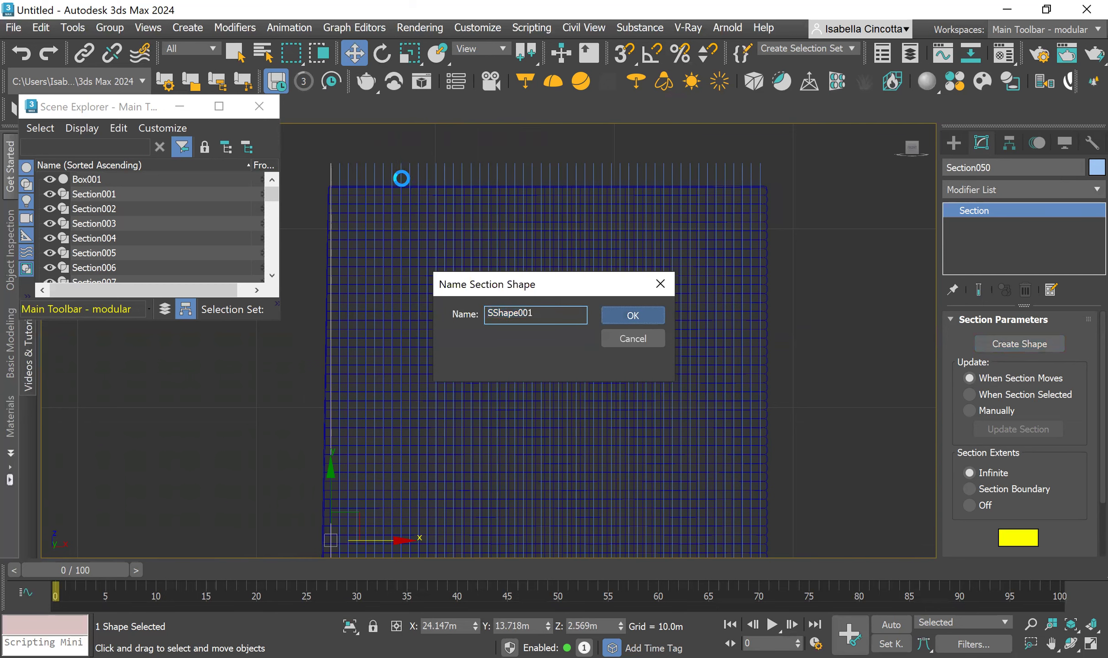
- Create separate shapes from Section049, Section048 and Section047 with their proposed names
scroll(337, 170, up, 5)
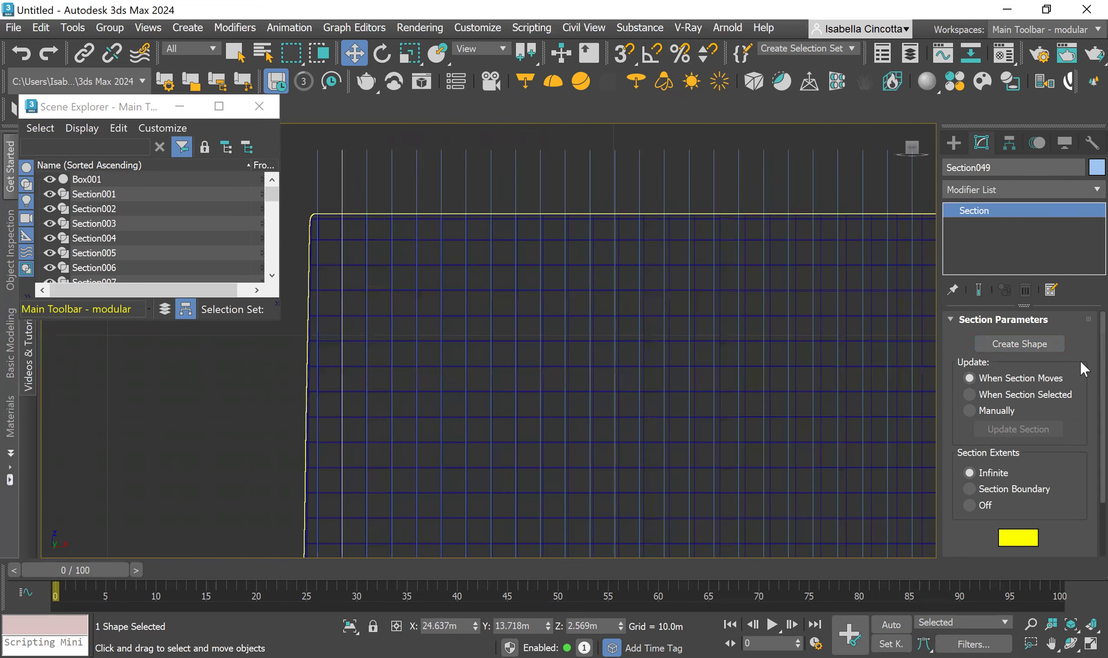
click(1025, 342)
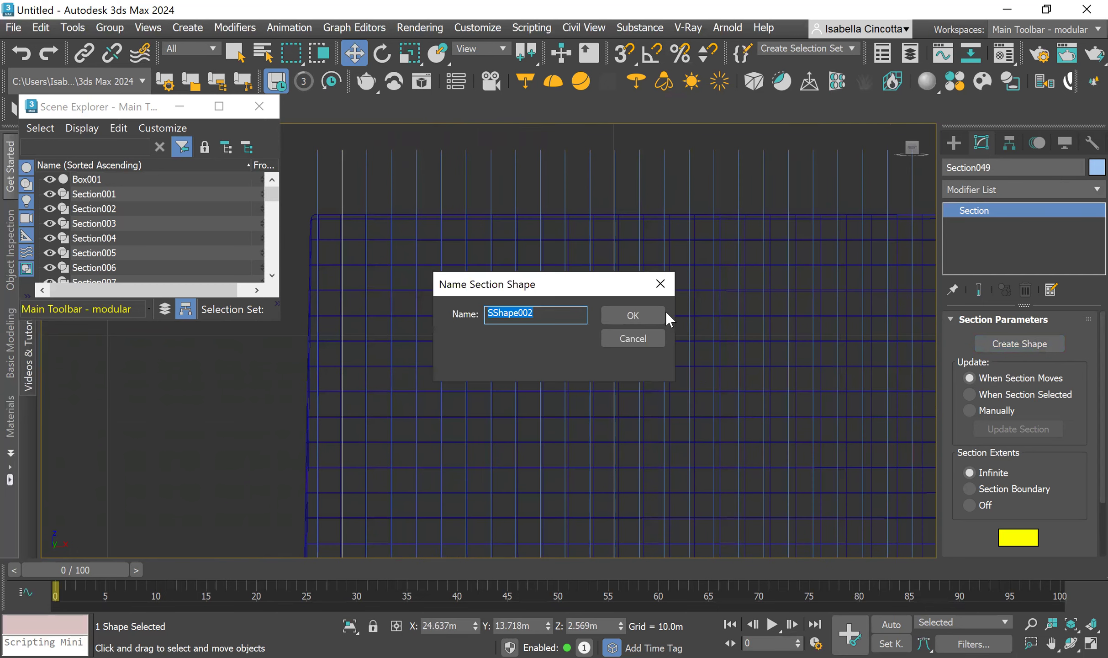
click(633, 313)
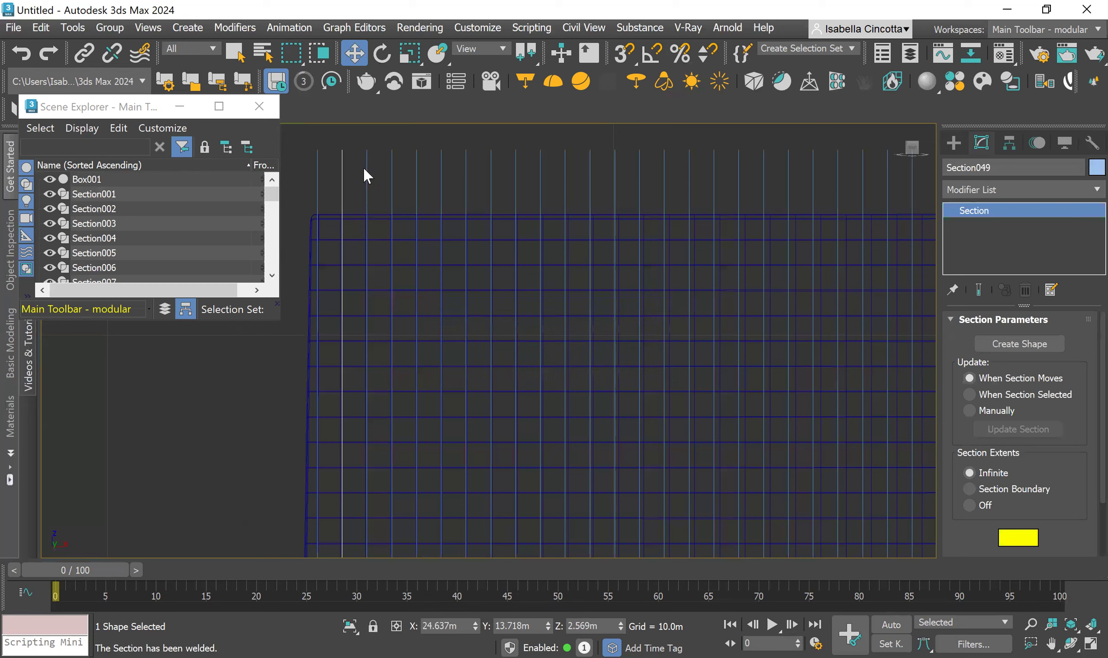
click(1022, 344)
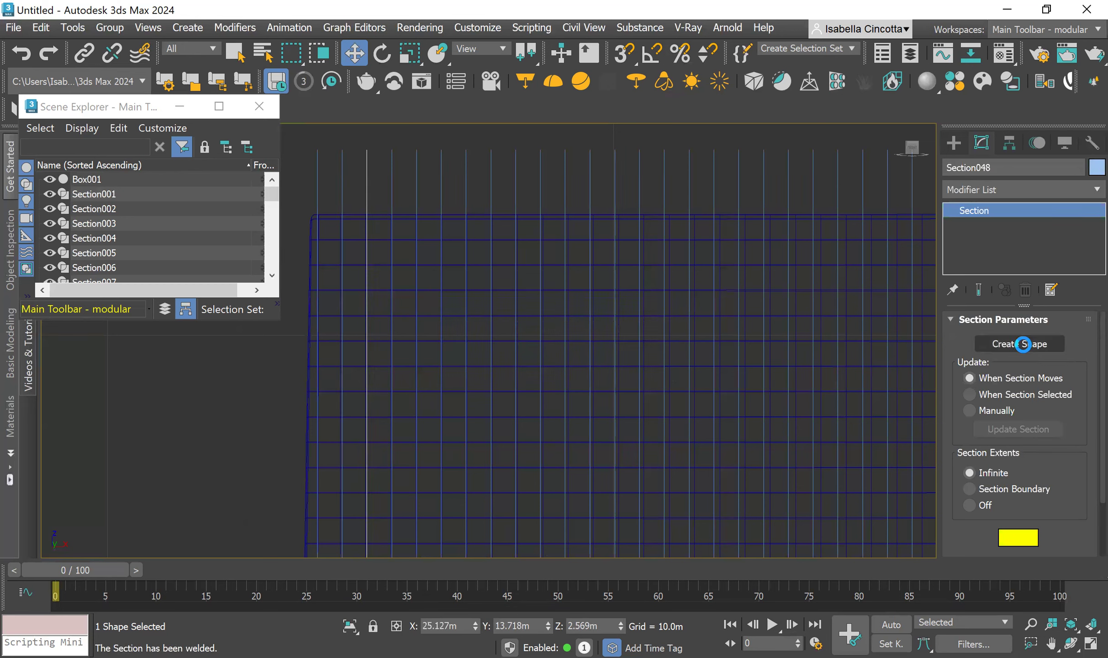
click(651, 315)
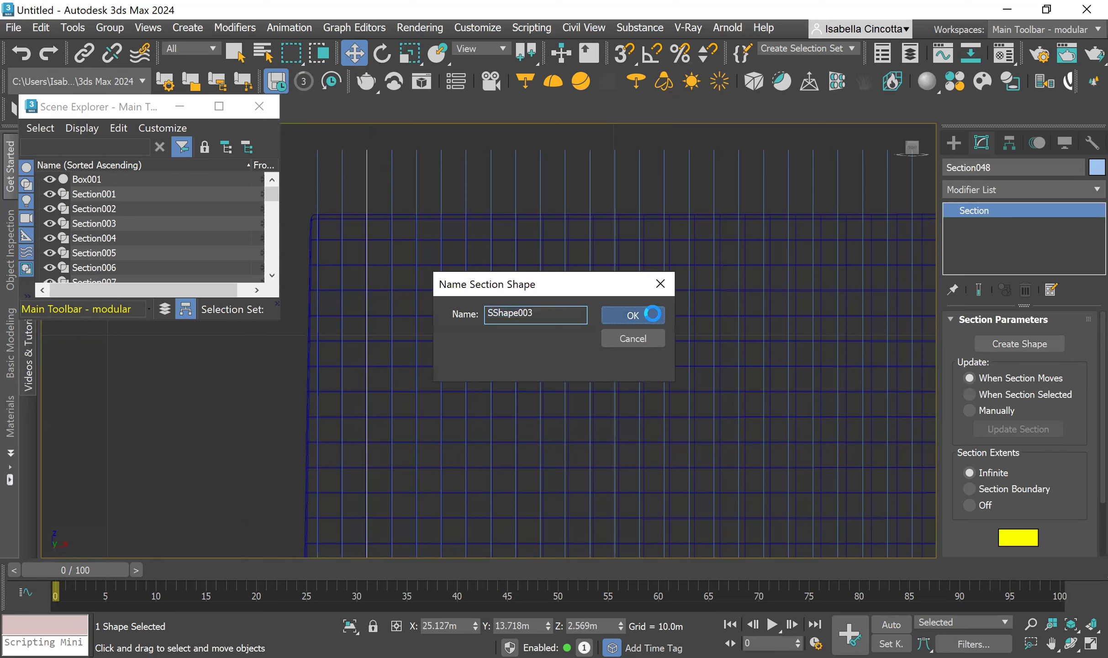
click(393, 179)
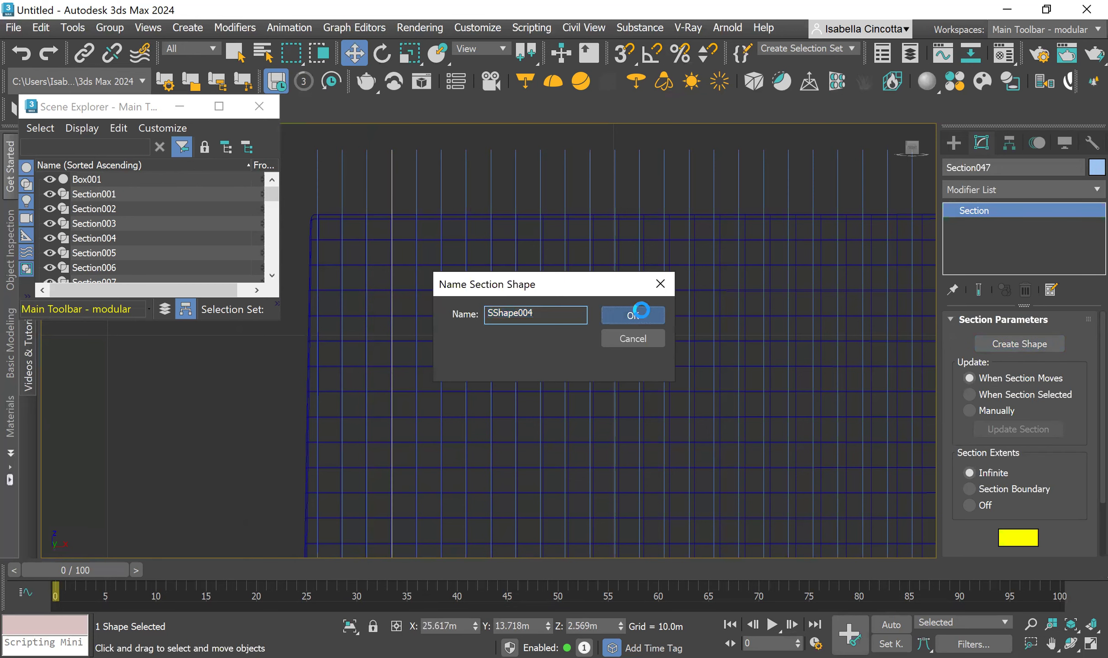
- Create a shape from Section046 and another from Section045, keeping the proposed names
click(414, 169)
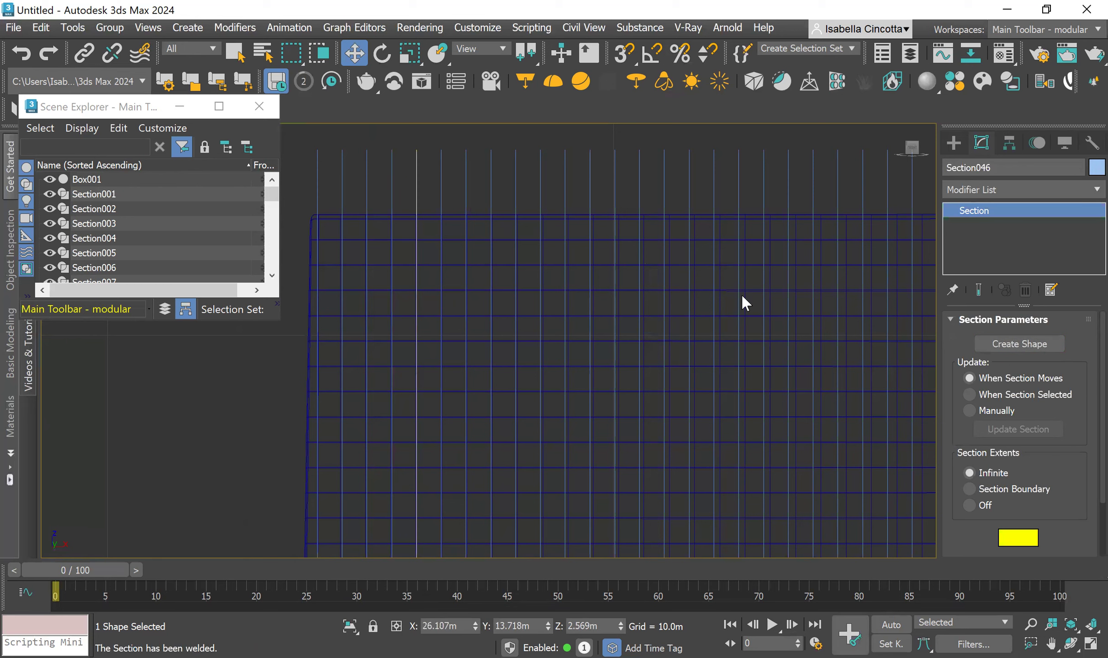
click(1023, 343)
click(630, 315)
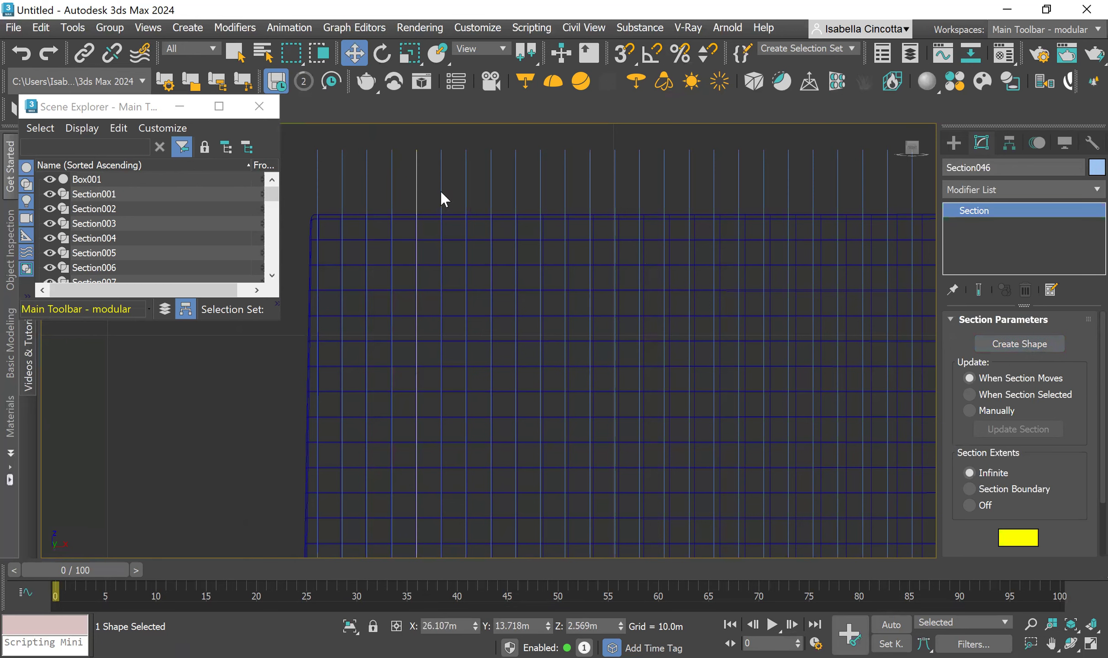
click(441, 191)
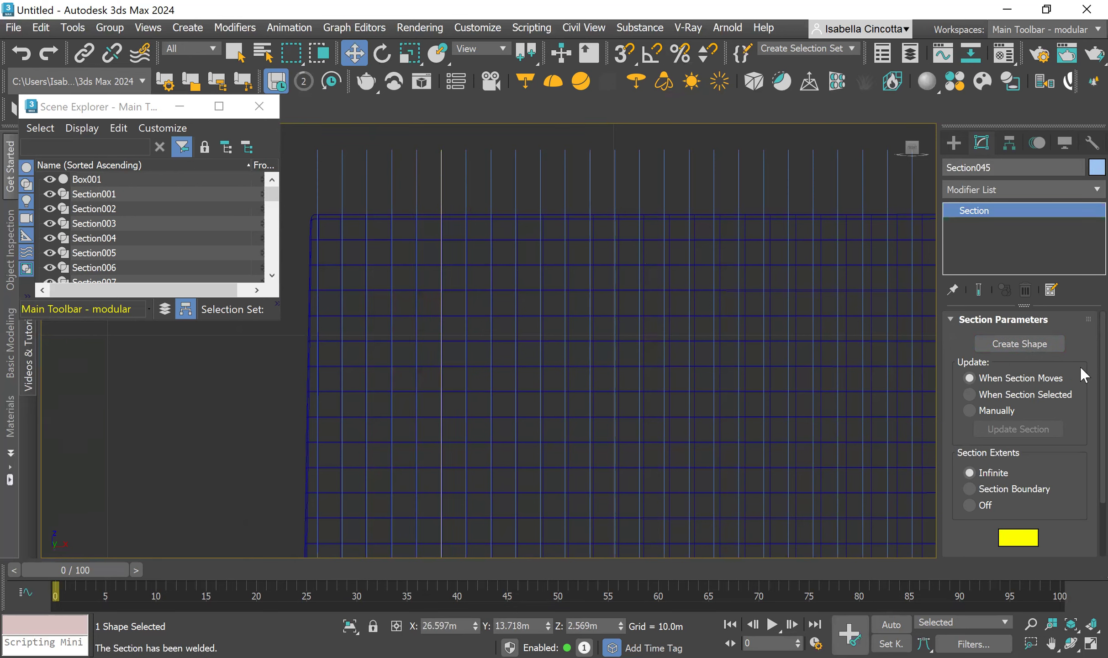
click(1048, 350)
click(633, 315)
- Create a shape from each of the next two sections, Section044 and Section043, with the proposed names
middle_drag(598, 335, 493, 357)
click(361, 213)
click(1053, 342)
click(633, 315)
click(388, 201)
click(1058, 347)
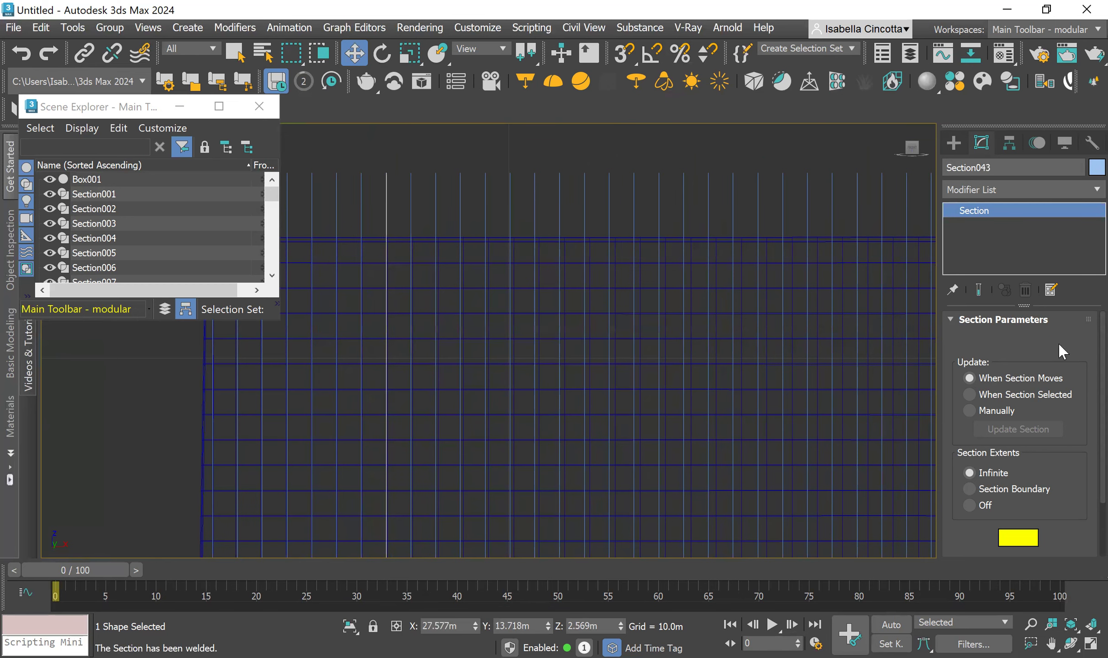
click(632, 315)
- Create individual shapes from Section042 and Section041, accepting the proposed names
click(411, 217)
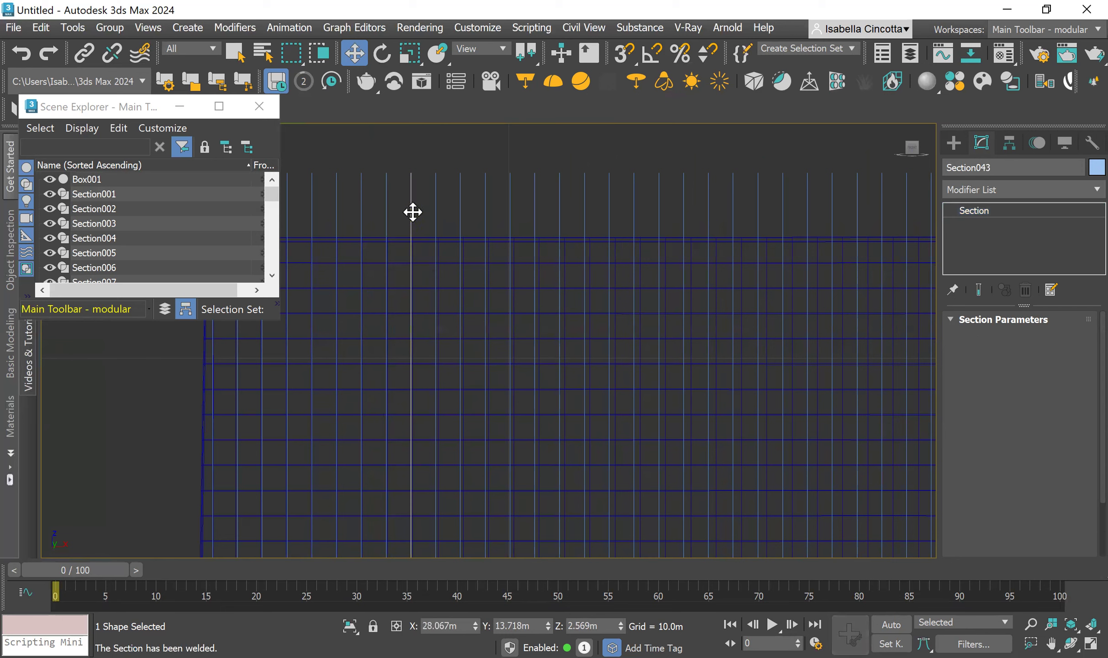
click(1060, 347)
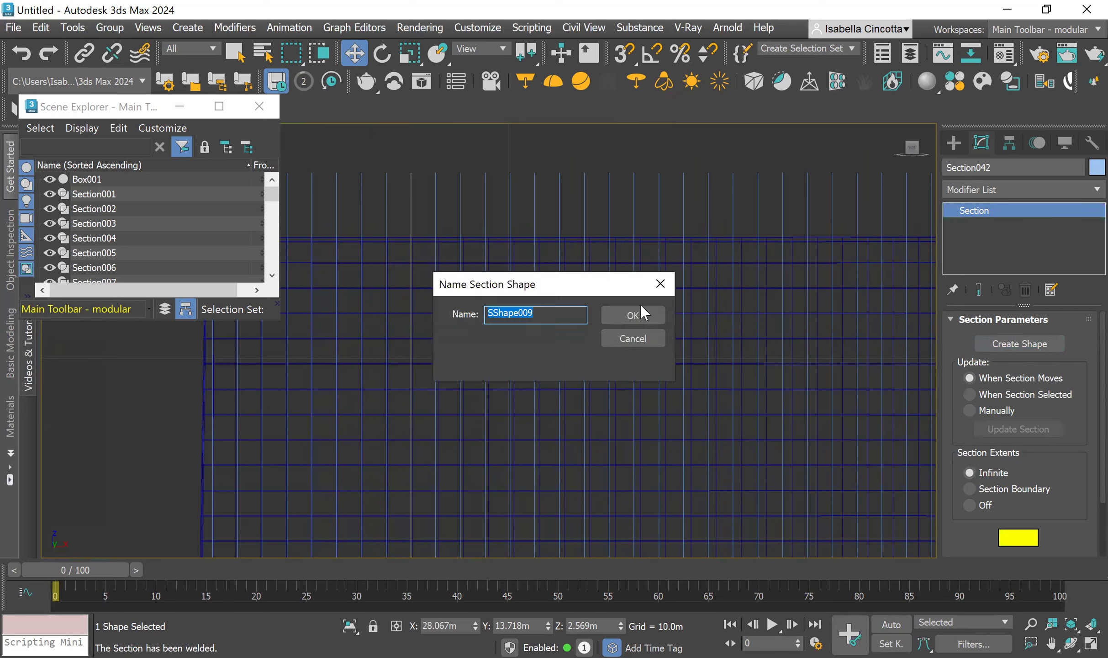
click(640, 313)
click(433, 203)
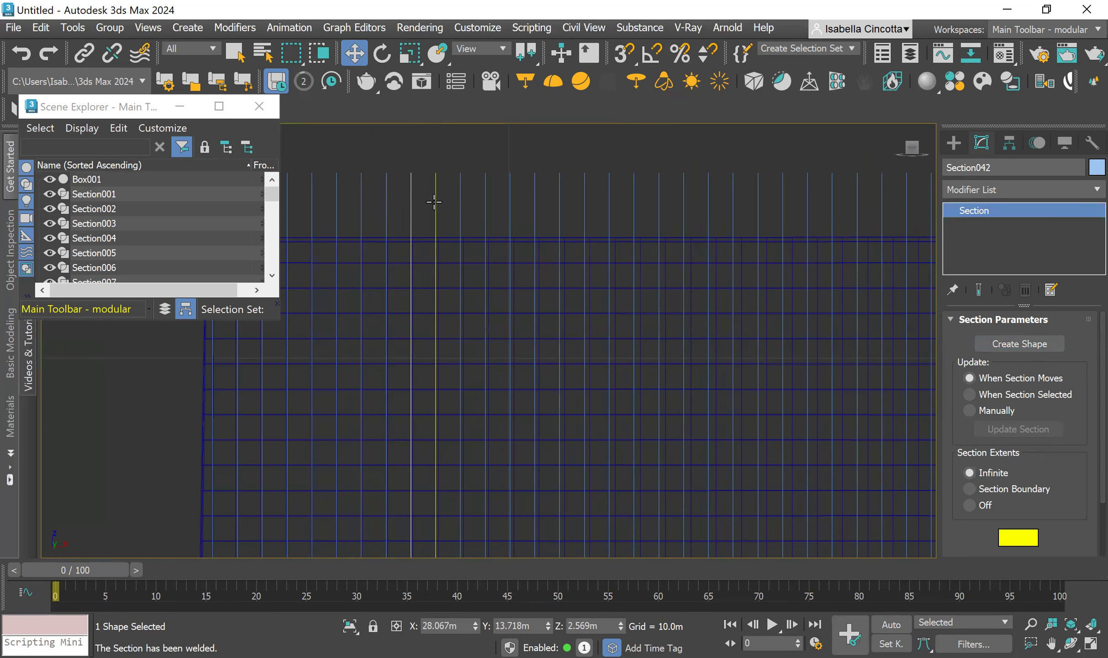
click(1043, 341)
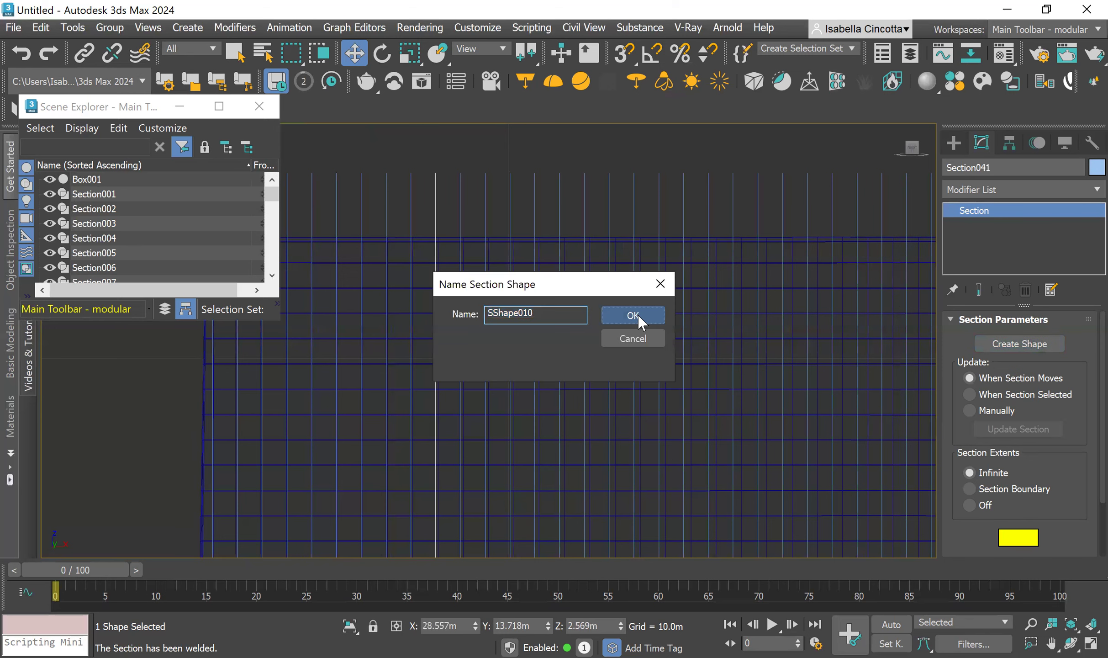
click(638, 315)
- Create individual shapes from Section040 and Section039, accepting the proposed names
click(459, 217)
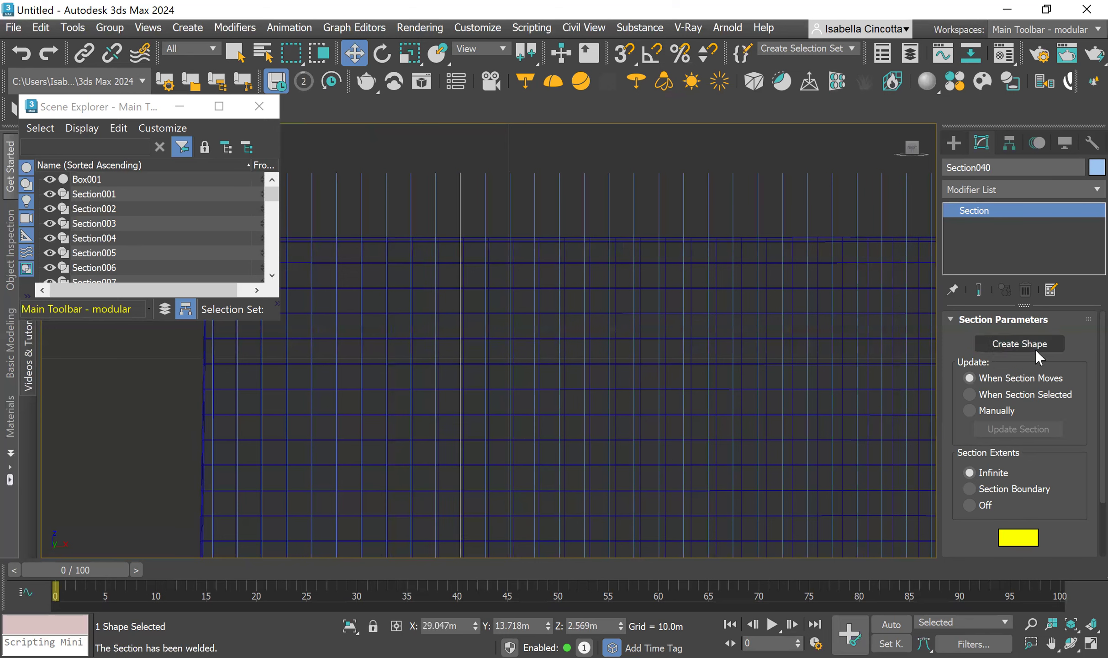
click(645, 314)
click(485, 217)
click(1021, 342)
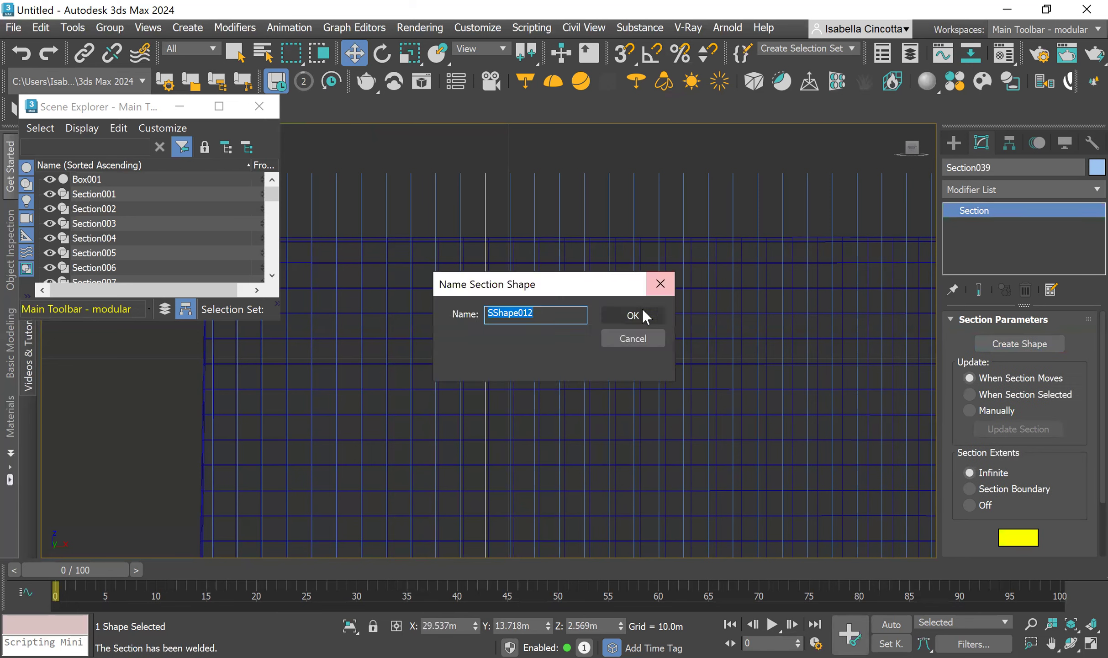
click(642, 313)
- Create a shape from Section038 and another from Section037, keeping the proposed names
click(512, 223)
click(510, 222)
click(1009, 345)
click(632, 315)
middle_drag(688, 297, 423, 240)
click(410, 228)
click(1045, 341)
click(631, 314)
- Create individual shapes from Section036 and Section035, accepting the proposed names
click(458, 233)
click(1046, 343)
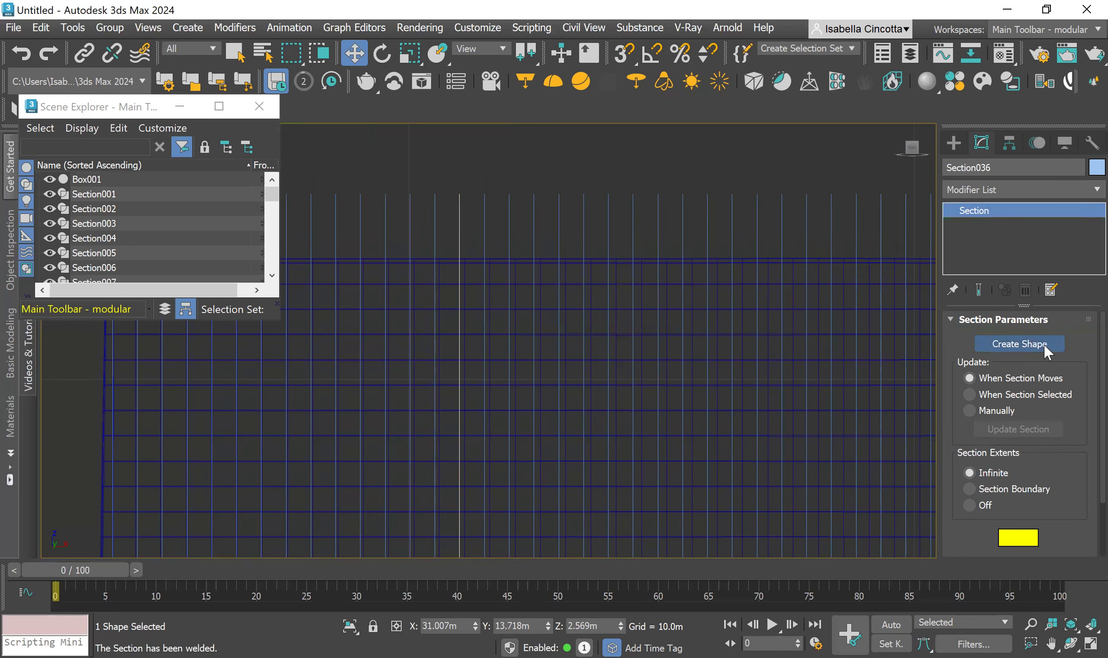
click(629, 315)
click(485, 240)
click(988, 345)
click(639, 312)
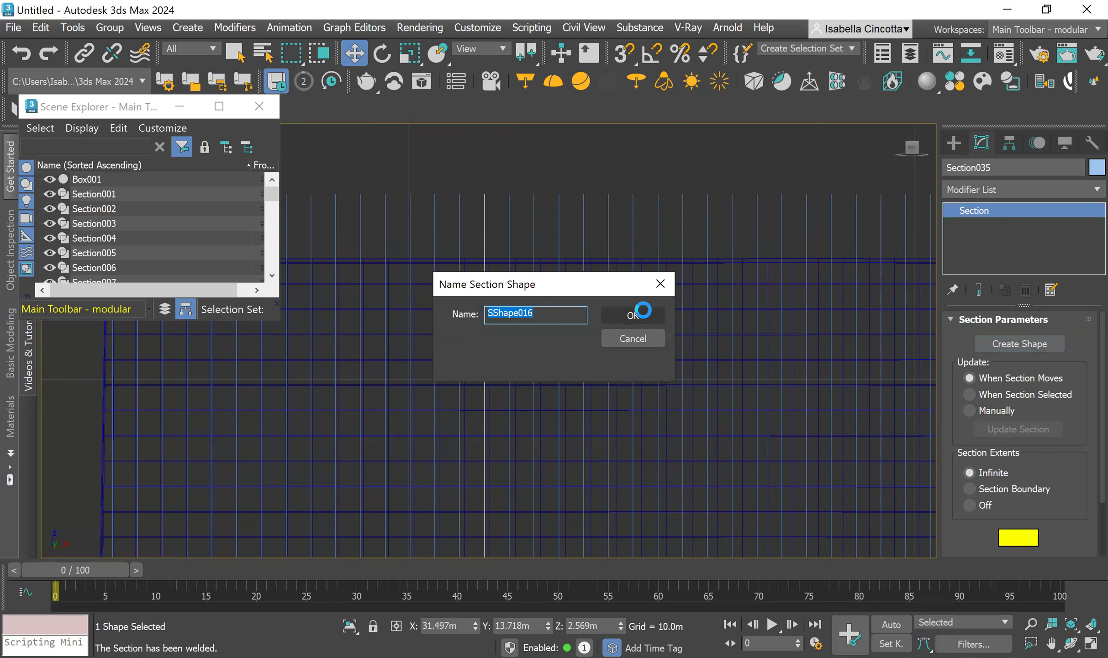
- Create a shape from each of the next two sections, Section034 and Section033, with the proposed names
click(509, 240)
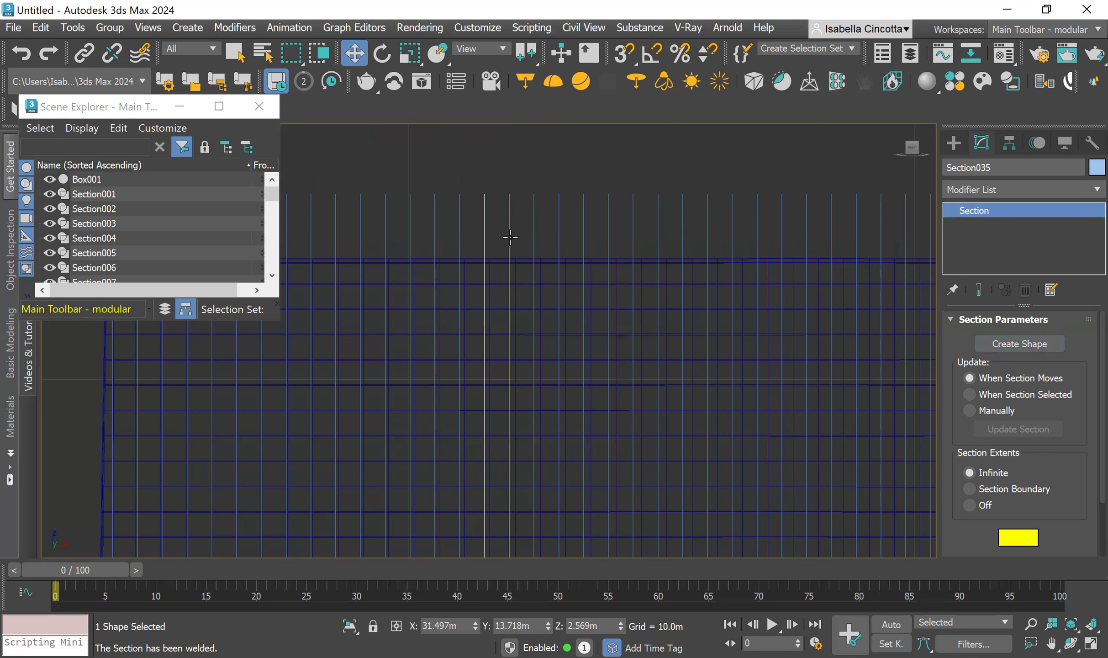
click(1041, 344)
click(646, 314)
click(534, 242)
click(981, 342)
click(612, 314)
- Create a shape from Section032 and another from Section031, keeping the proposed names
click(558, 242)
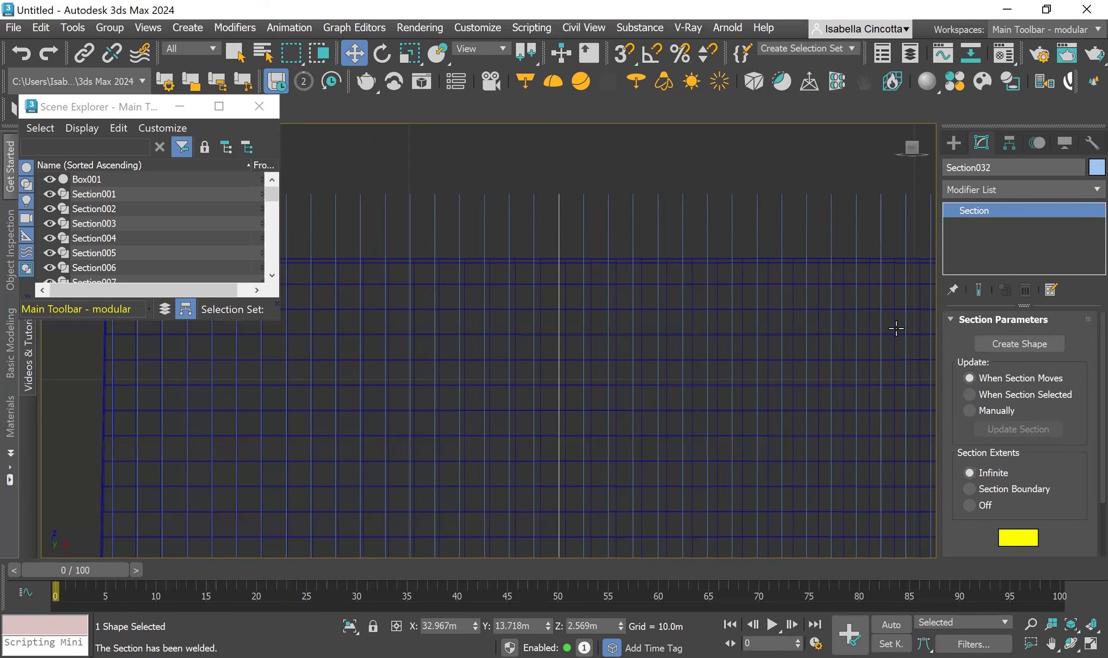
click(1047, 349)
click(648, 312)
middle_drag(515, 320, 326, 322)
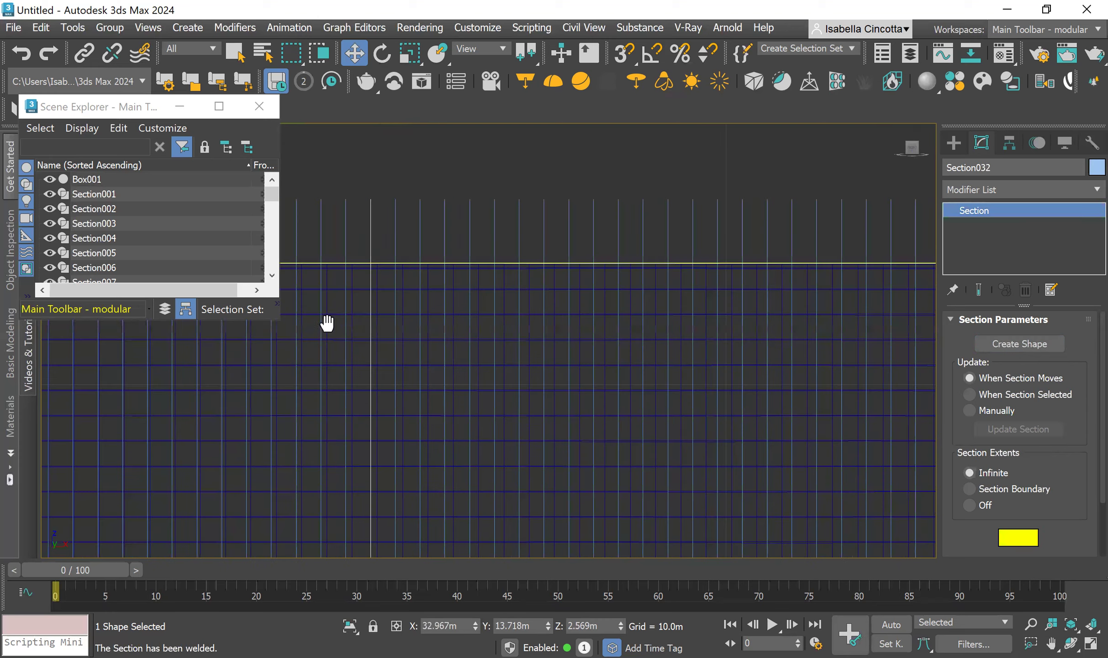
click(378, 250)
click(992, 344)
click(630, 314)
- Create a shape from Section030 and another from Section029, keeping the proposed names
click(402, 250)
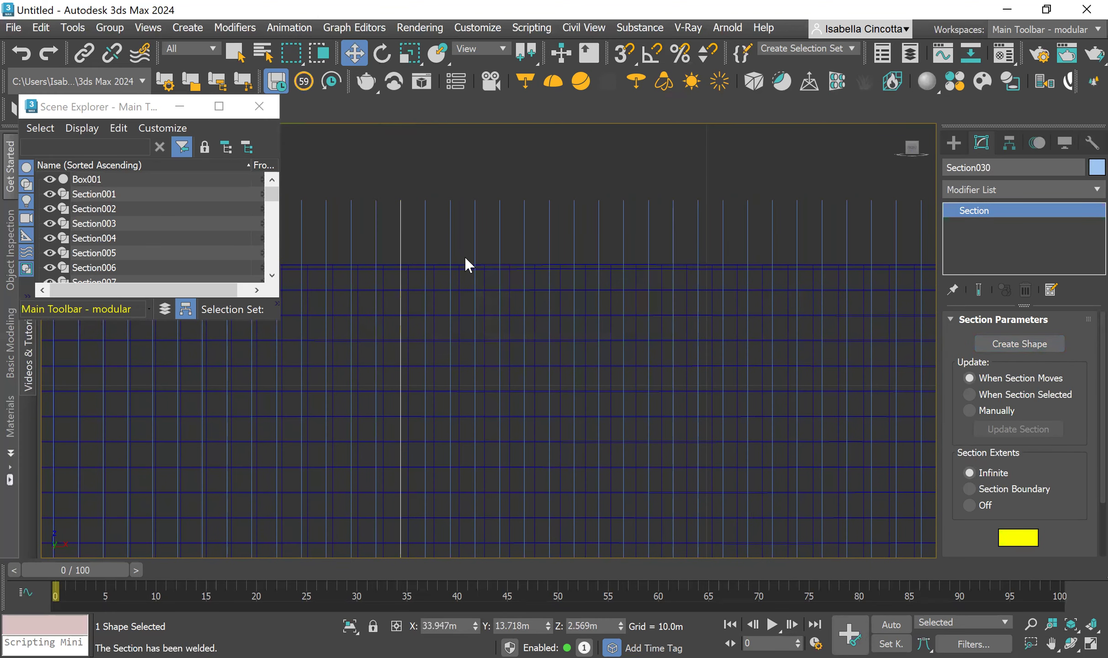
click(635, 310)
click(425, 239)
click(987, 344)
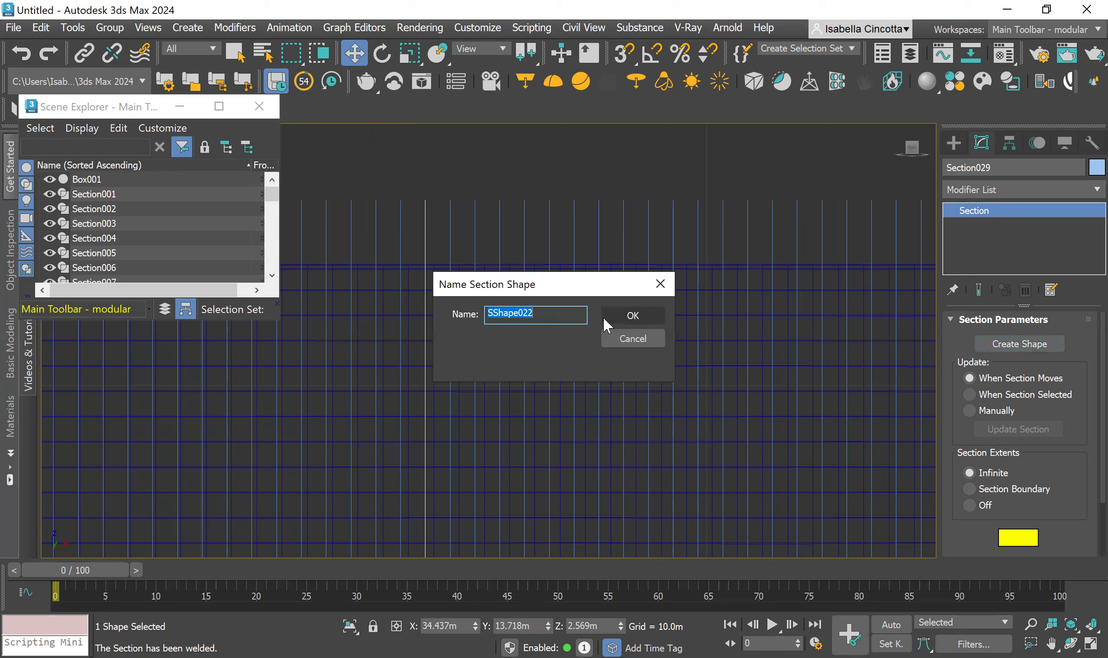
click(608, 315)
- Create individual shapes from Section028 and Section027, accepting the proposed names
click(450, 242)
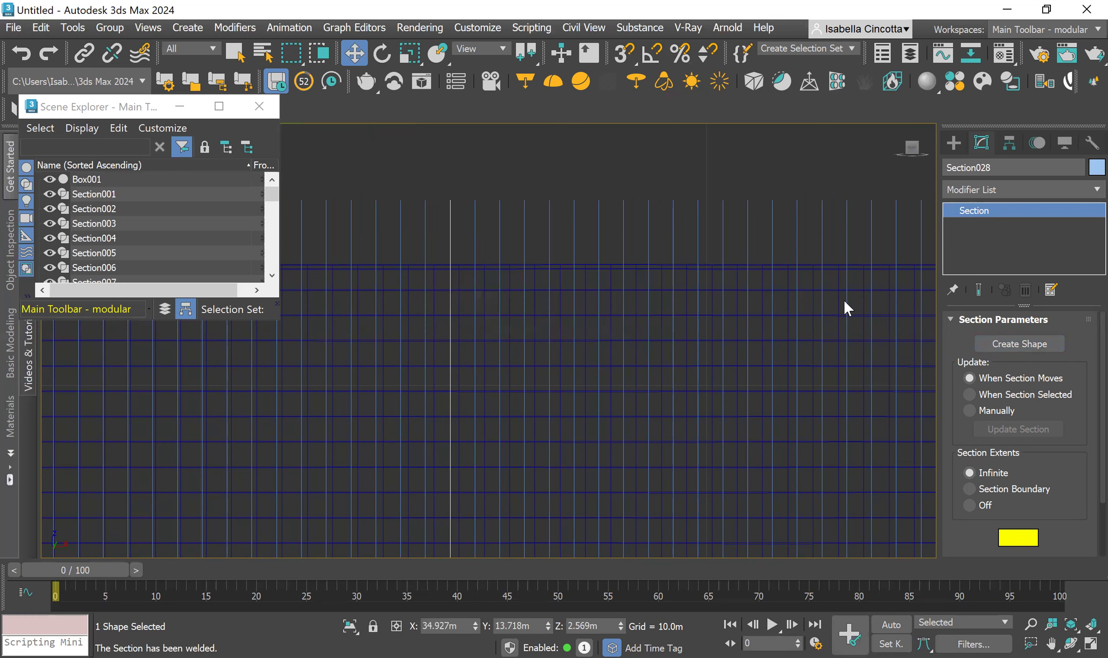
click(991, 343)
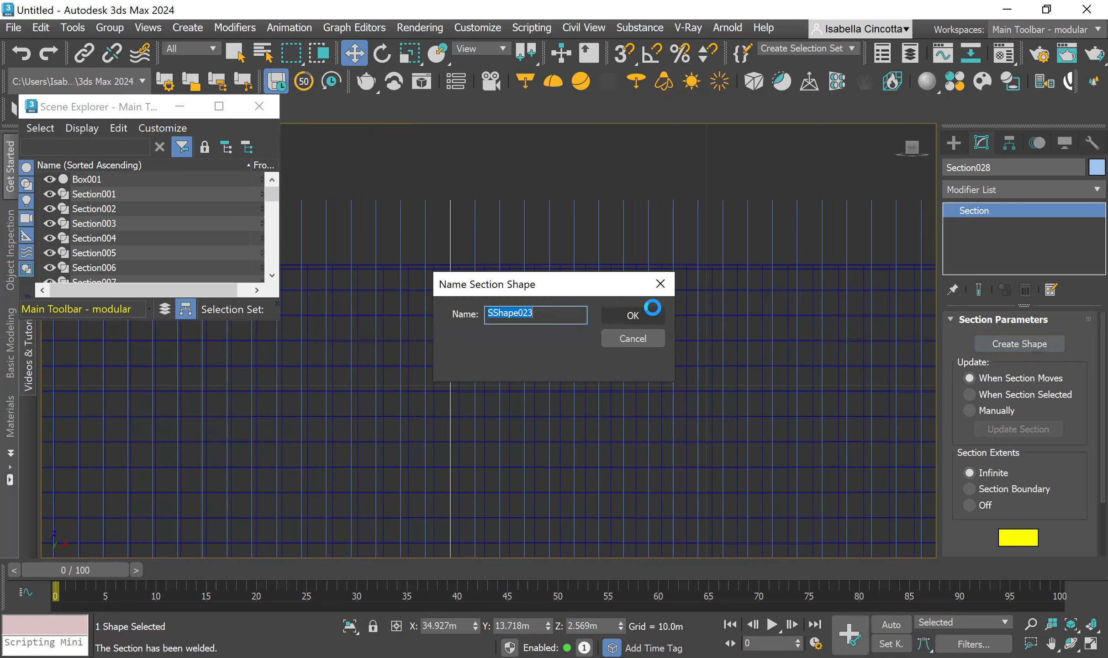
key(Return)
click(474, 230)
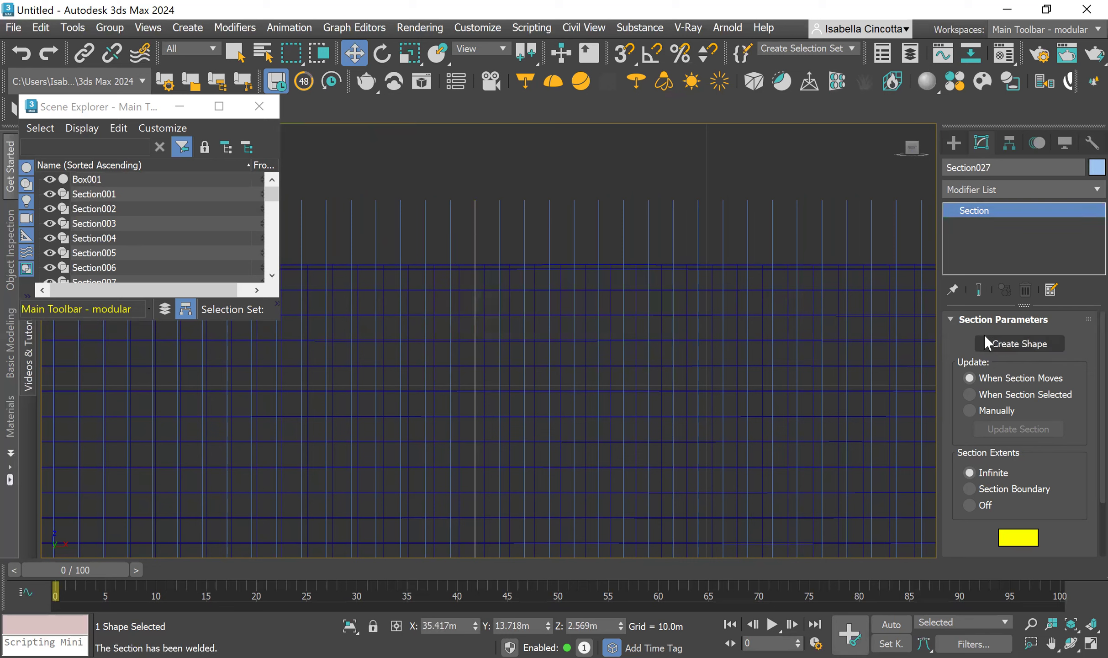
click(989, 341)
click(607, 315)
- Create a shape from each of the next two sections, Section026 and Section025, with the proposed names
click(499, 234)
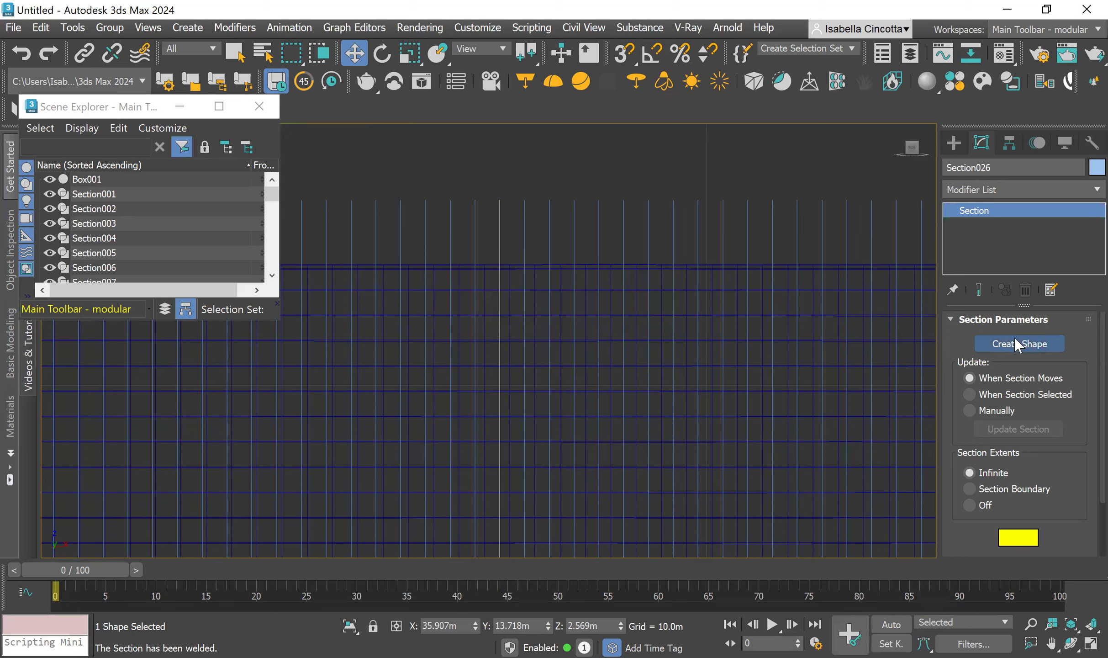
click(1014, 342)
click(523, 240)
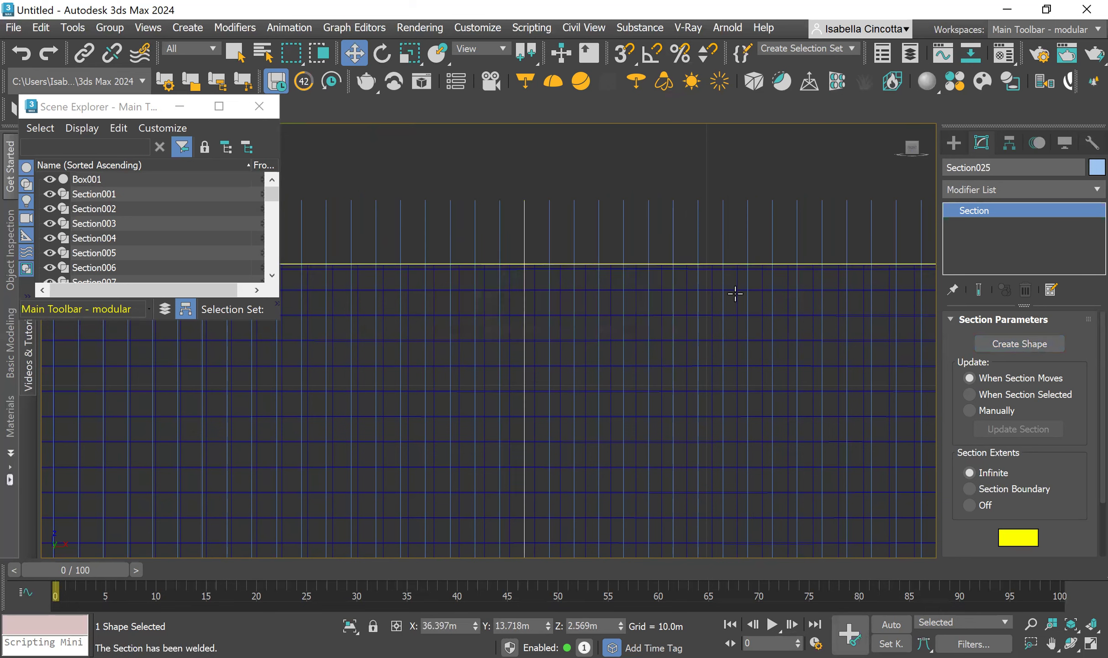
click(1005, 343)
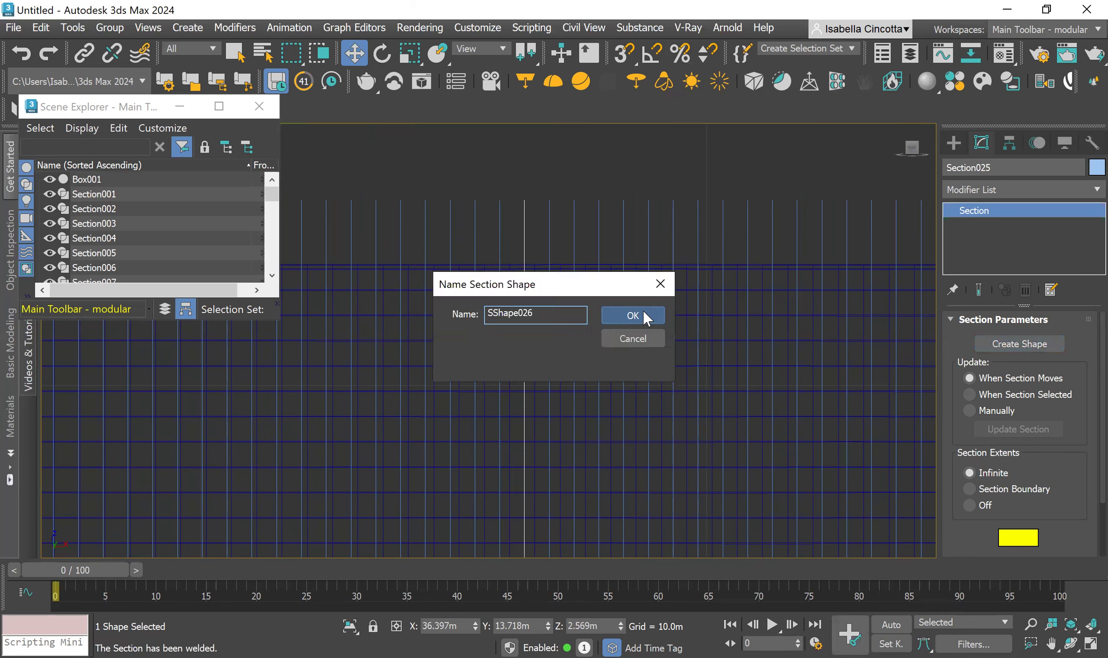
click(642, 310)
- Create a shape from Section024 and another from Section023, keeping the proposed names
click(548, 240)
click(991, 343)
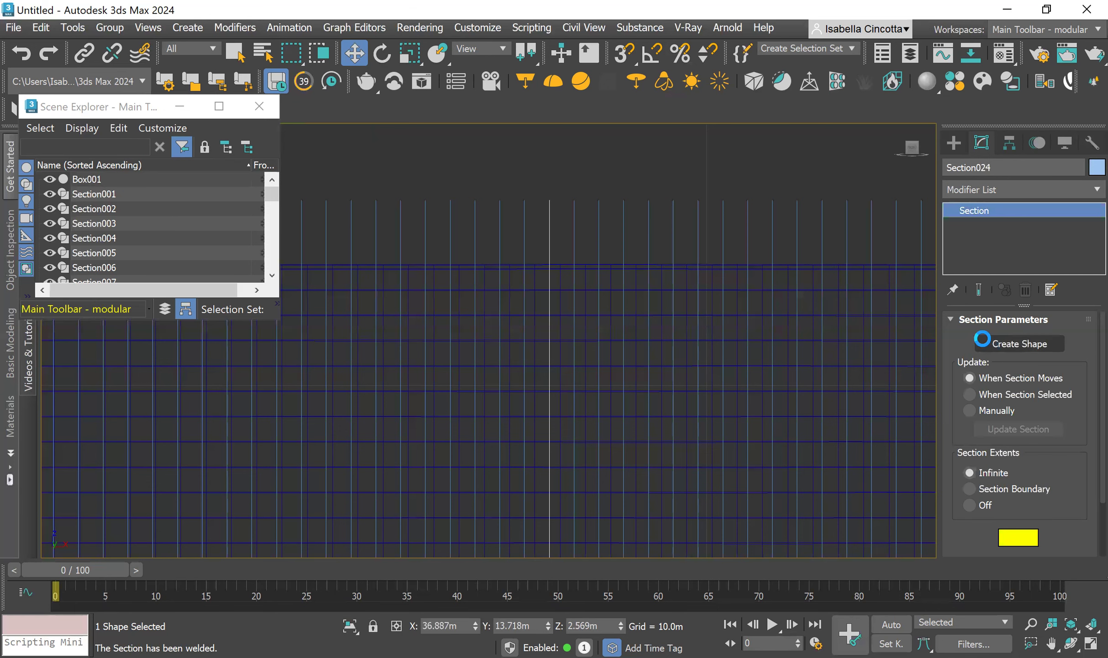
middle_drag(622, 278, 480, 284)
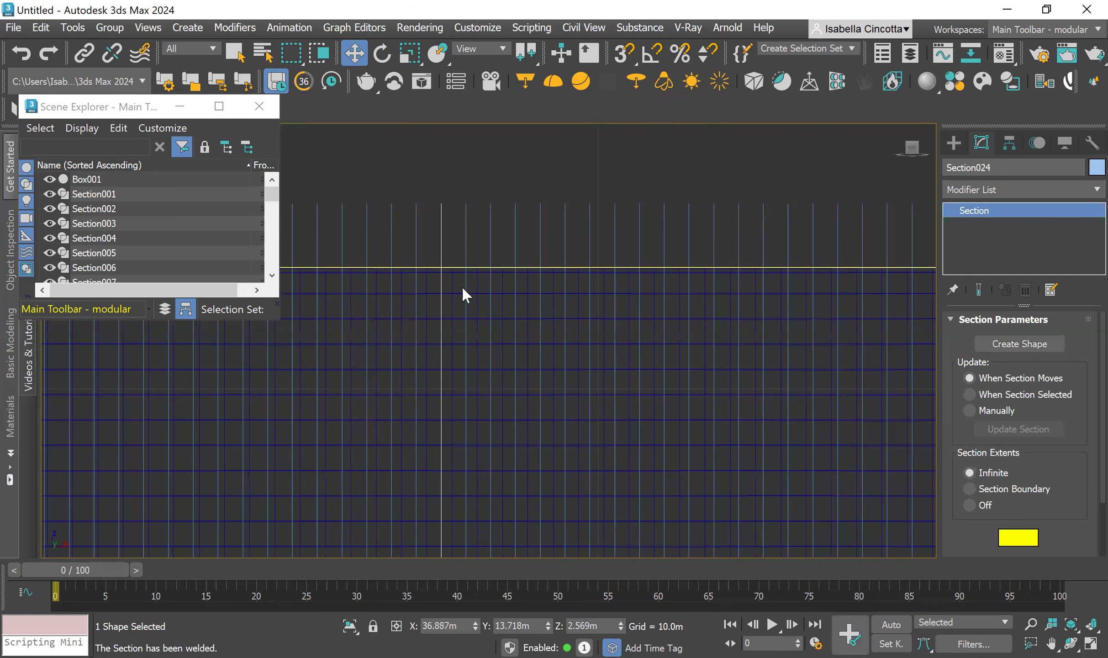
click(438, 258)
click(1019, 341)
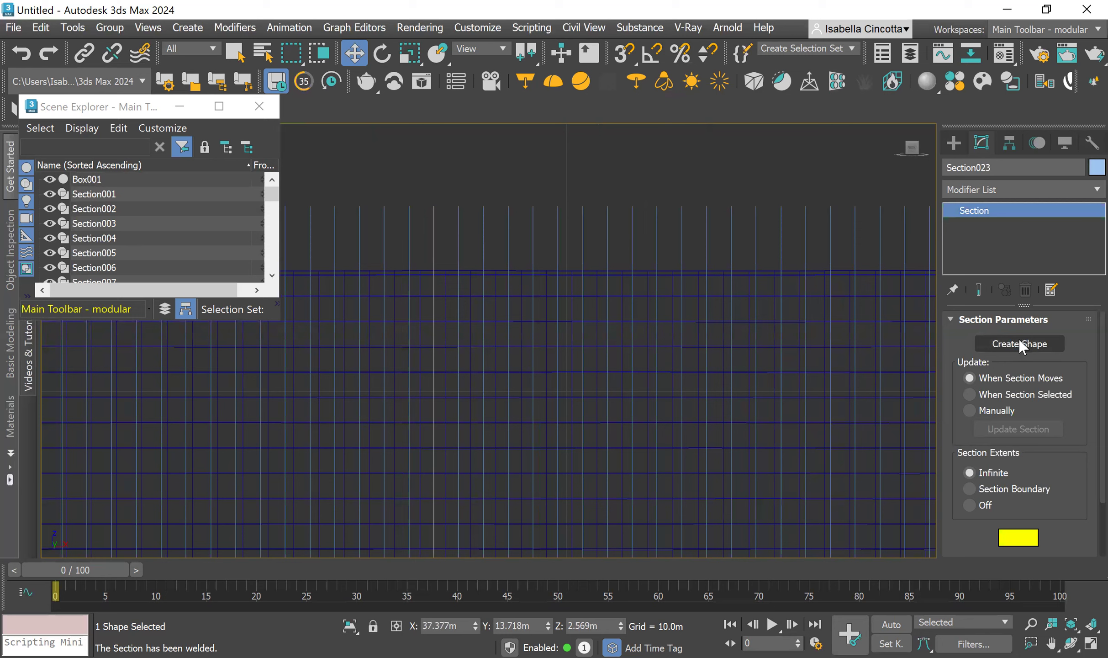
click(638, 318)
- Create individual shapes from Section022 and Section021, accepting the proposed names
click(460, 256)
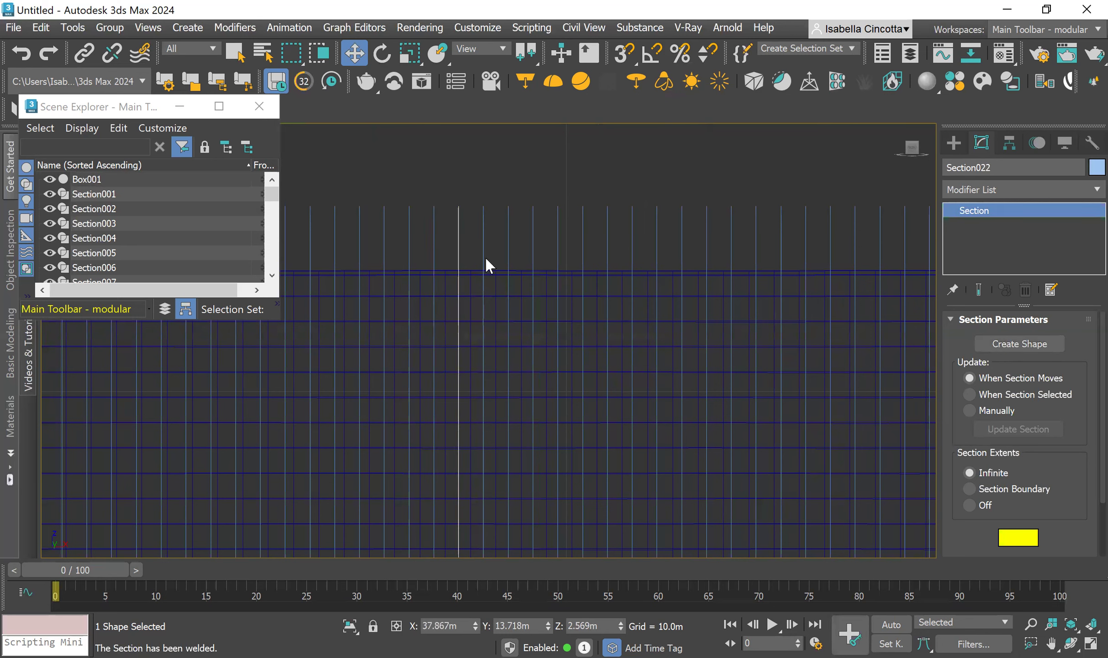
click(1001, 340)
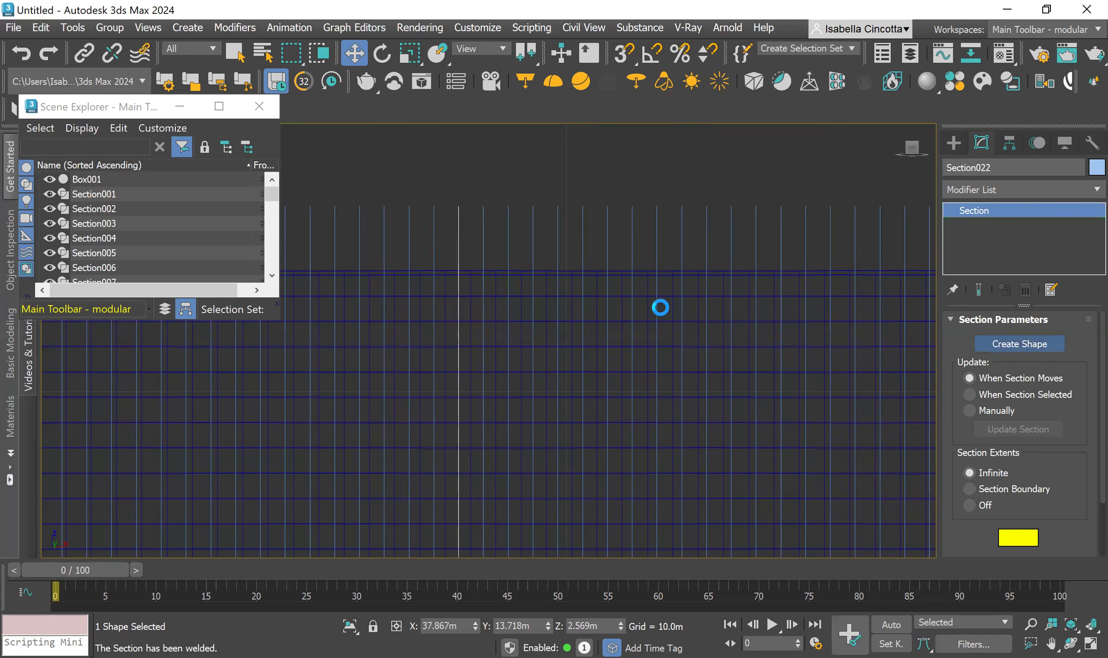
click(482, 244)
click(1008, 344)
click(639, 313)
- Create a shape from each of the next two sections, Section020 and Section019, with the proposed names
click(507, 243)
click(1028, 342)
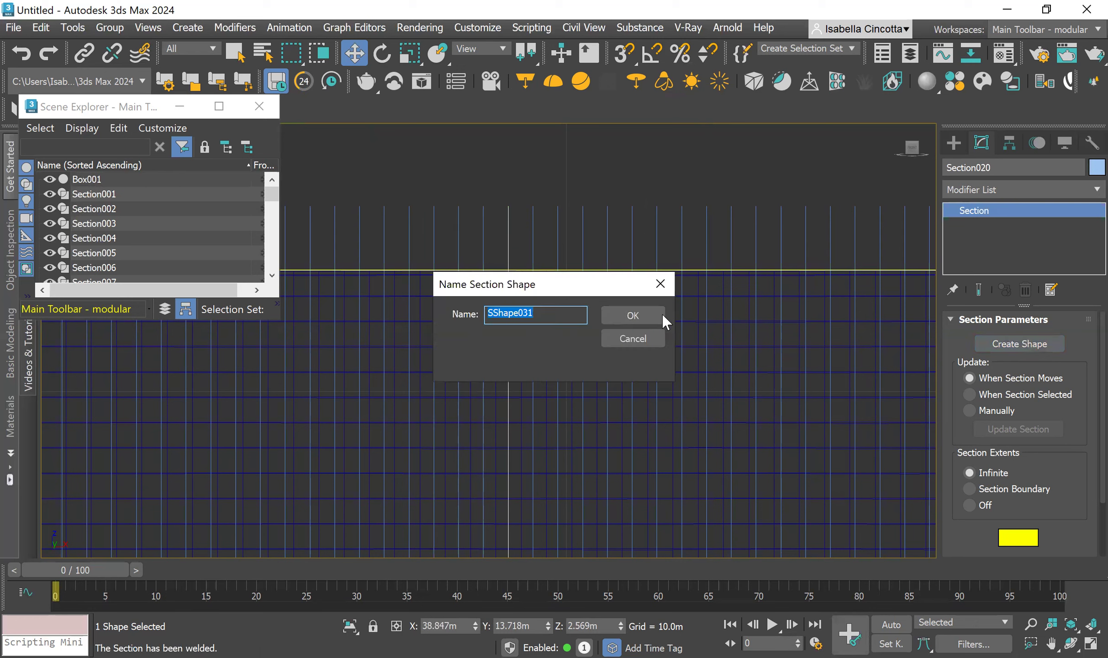
click(652, 310)
click(531, 246)
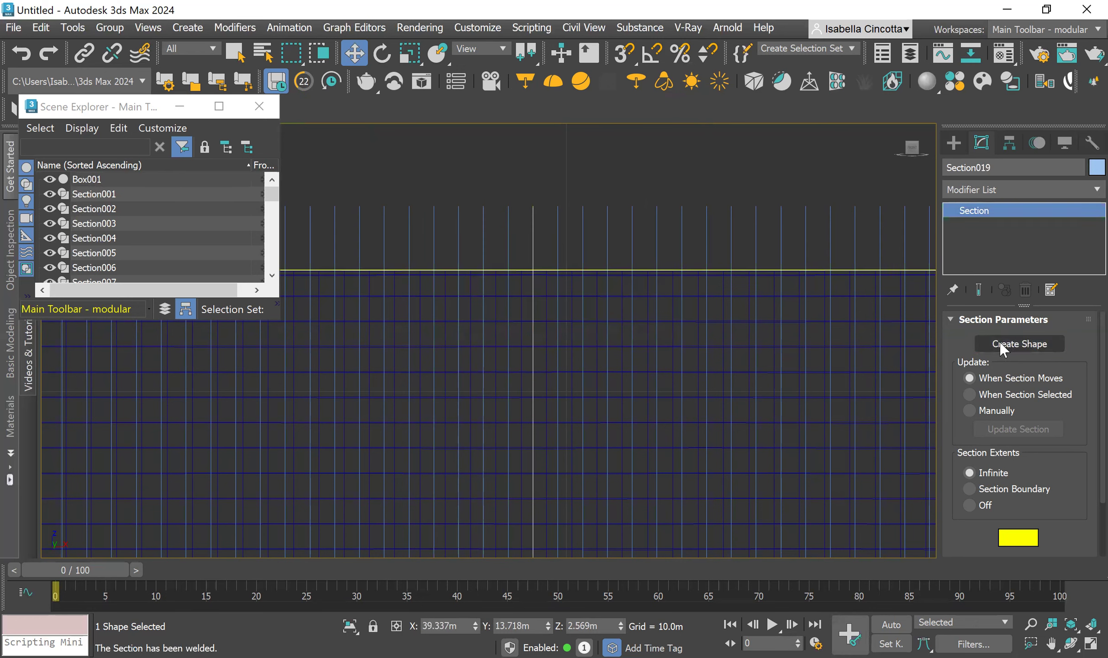
click(1009, 343)
click(647, 313)
- Create a shape from Section018 and another from Section017, keeping the proposed names
click(556, 245)
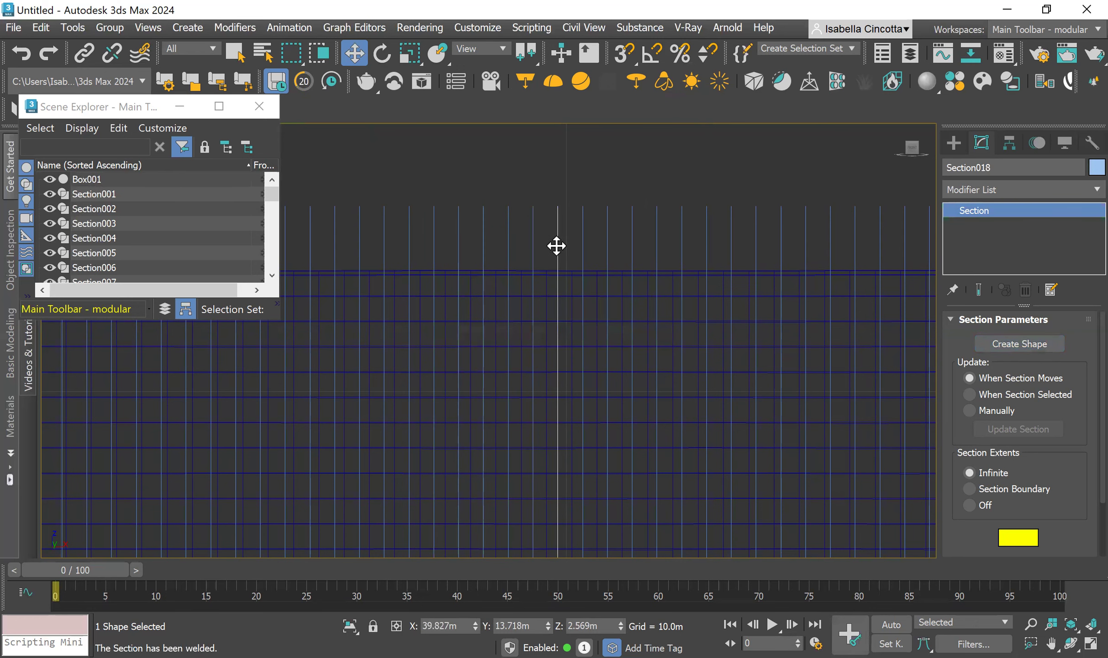
click(1008, 345)
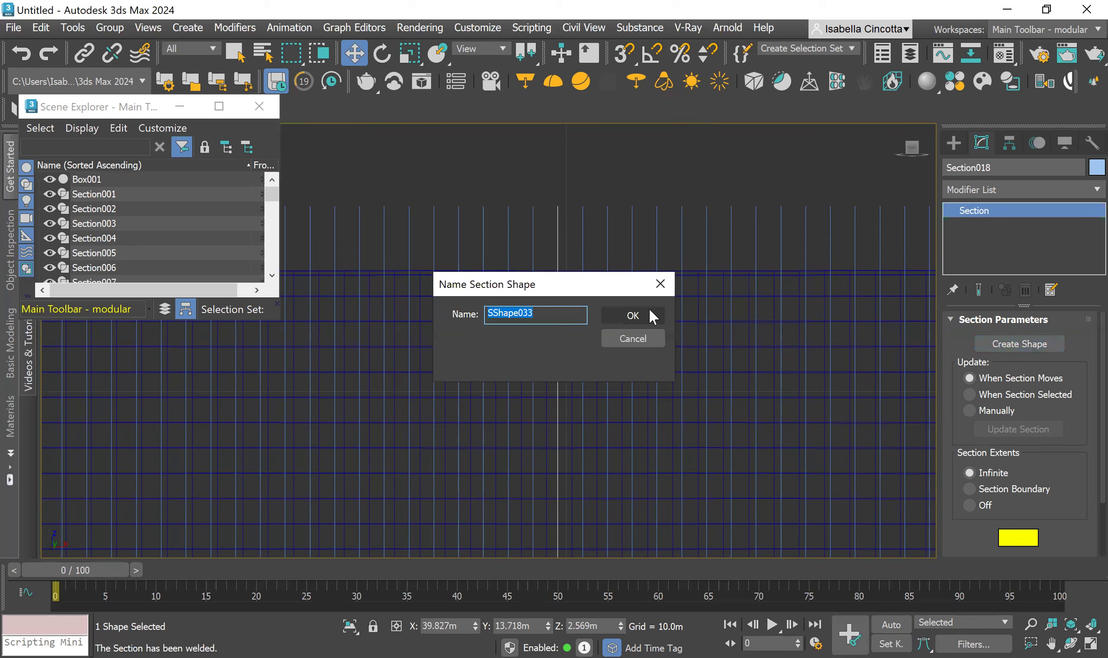
click(649, 311)
click(583, 248)
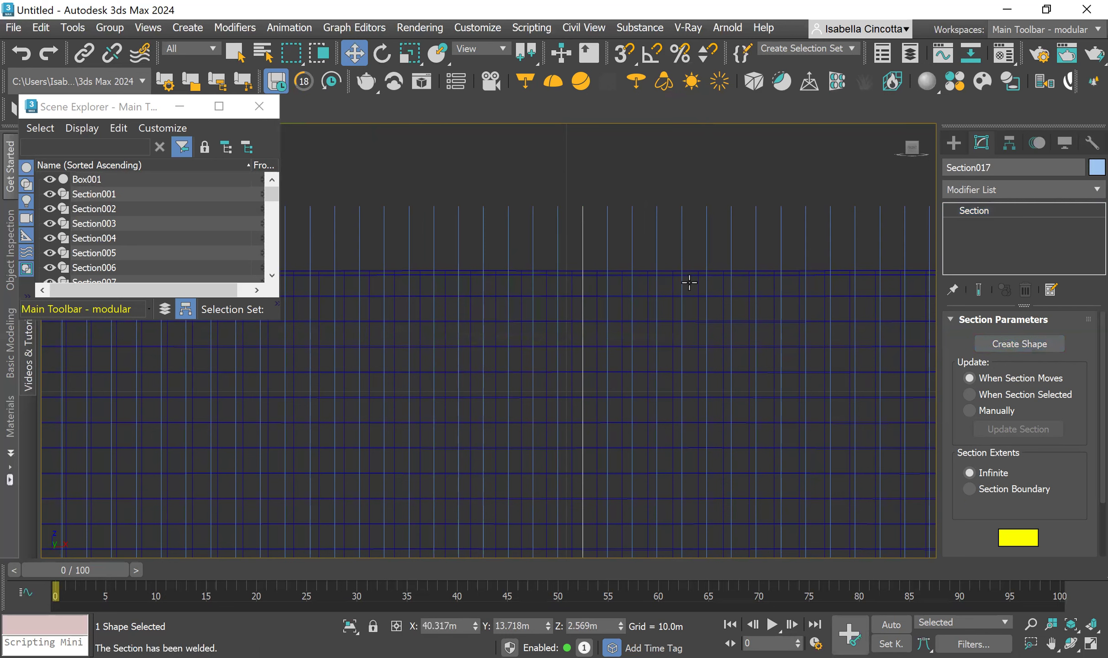
click(1023, 346)
click(640, 311)
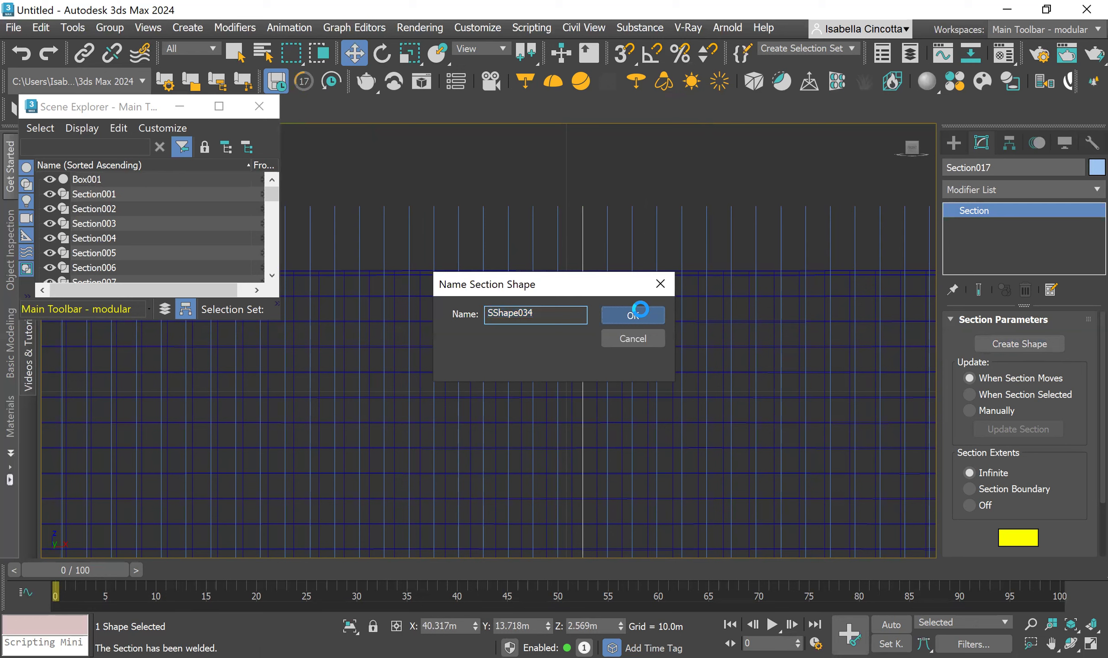
- Create individual shapes from Section016 and Section015, accepting the proposed names
click(609, 255)
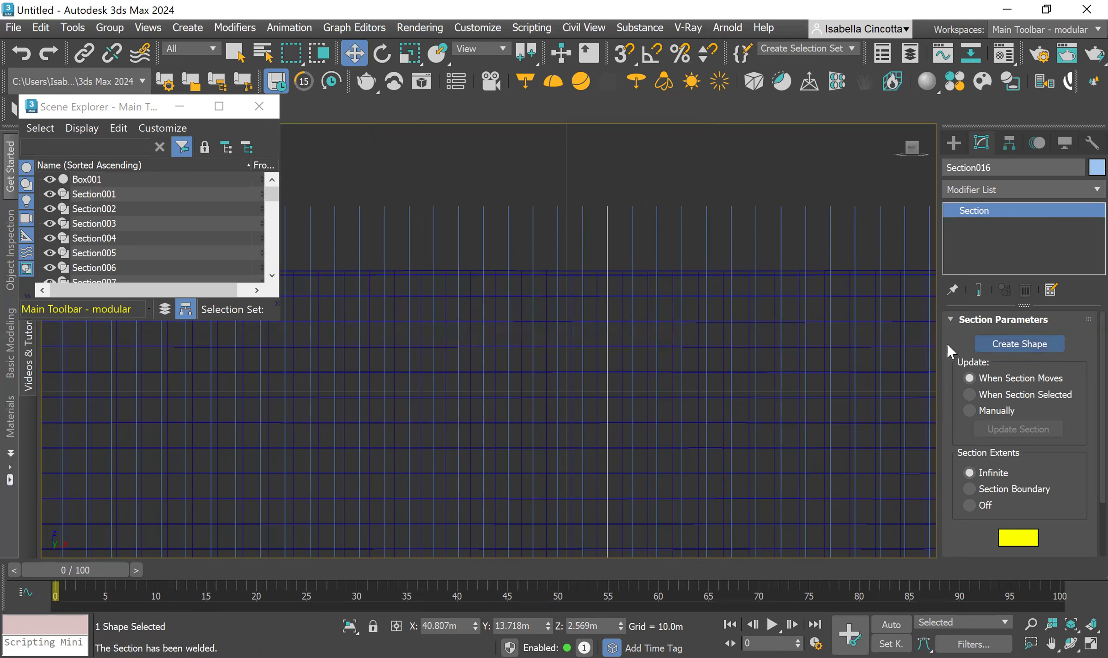
click(626, 250)
click(630, 250)
click(1027, 340)
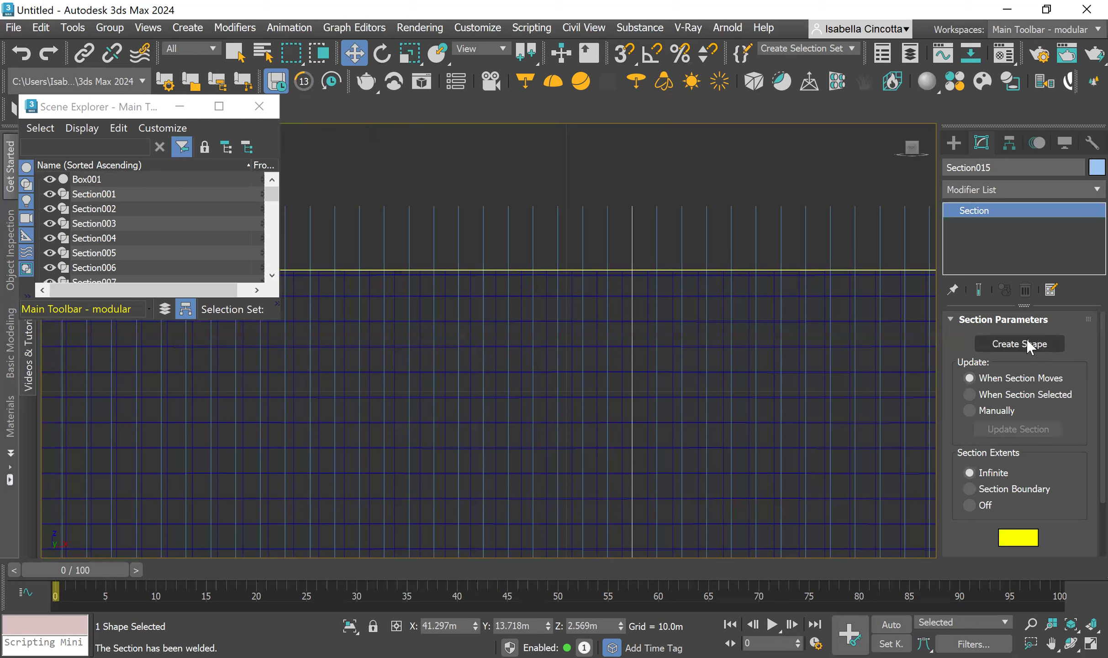
click(632, 316)
- Create a shape from each of the next two sections, Section014 and Section013, with the proposed names
click(657, 255)
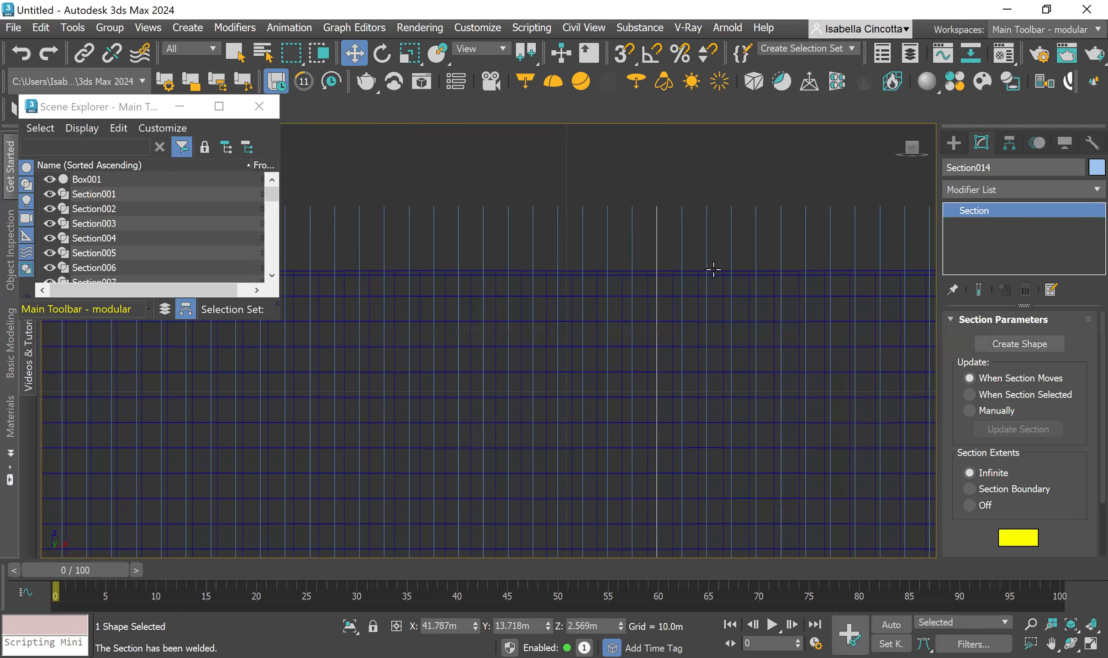
click(1013, 342)
click(635, 315)
click(682, 249)
click(986, 342)
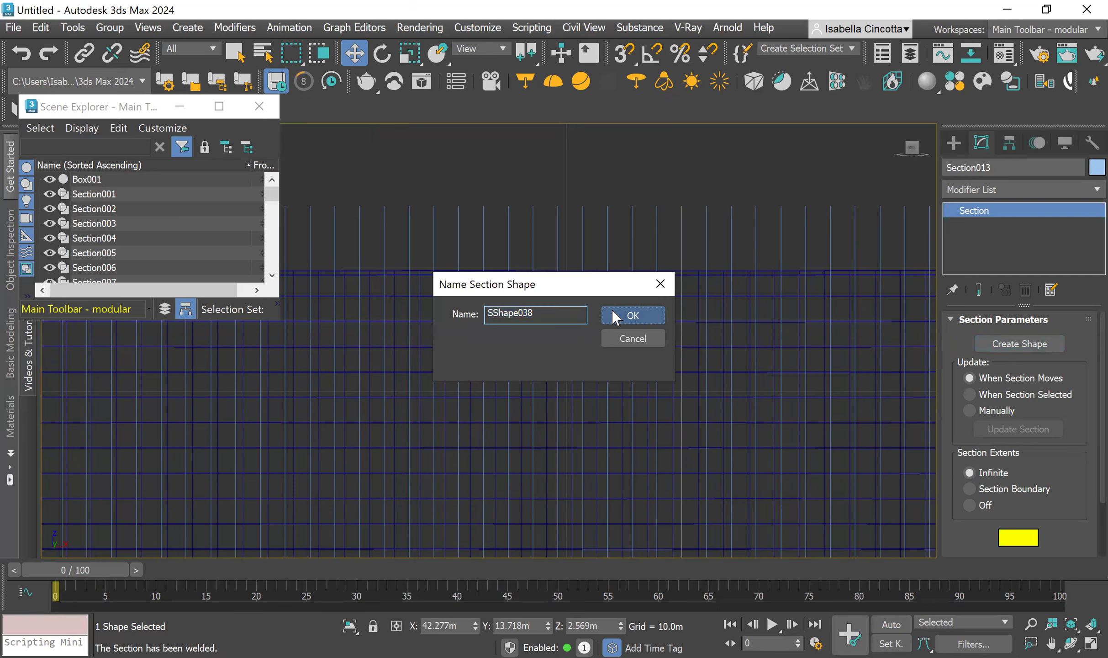
click(650, 311)
- Create a shape from Section012 and another from Section011, keeping the proposed names
middle_drag(732, 329, 498, 265)
click(497, 264)
click(1017, 343)
click(612, 317)
click(515, 260)
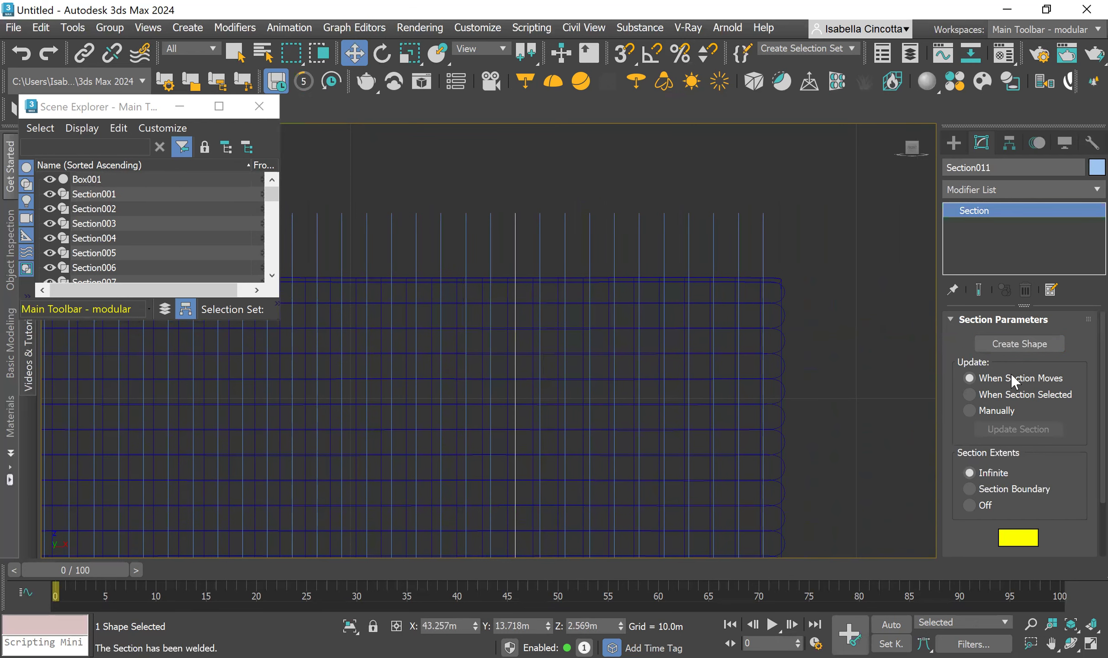
click(1020, 342)
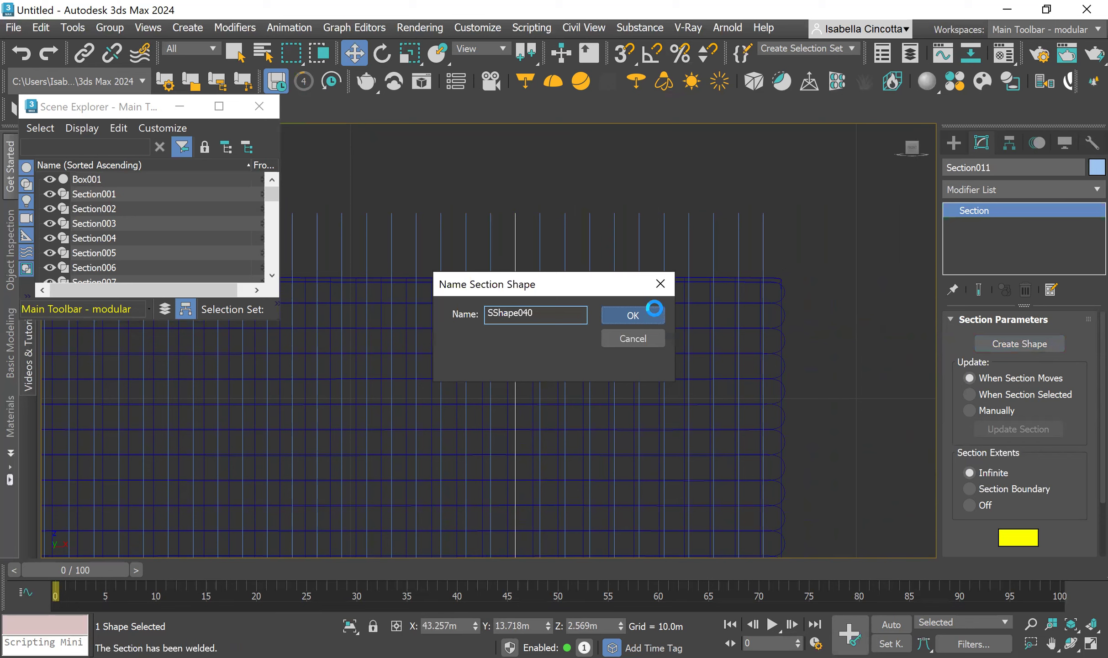
click(633, 315)
- Create individual shapes from Section010 and Section009, accepting the proposed names
click(540, 262)
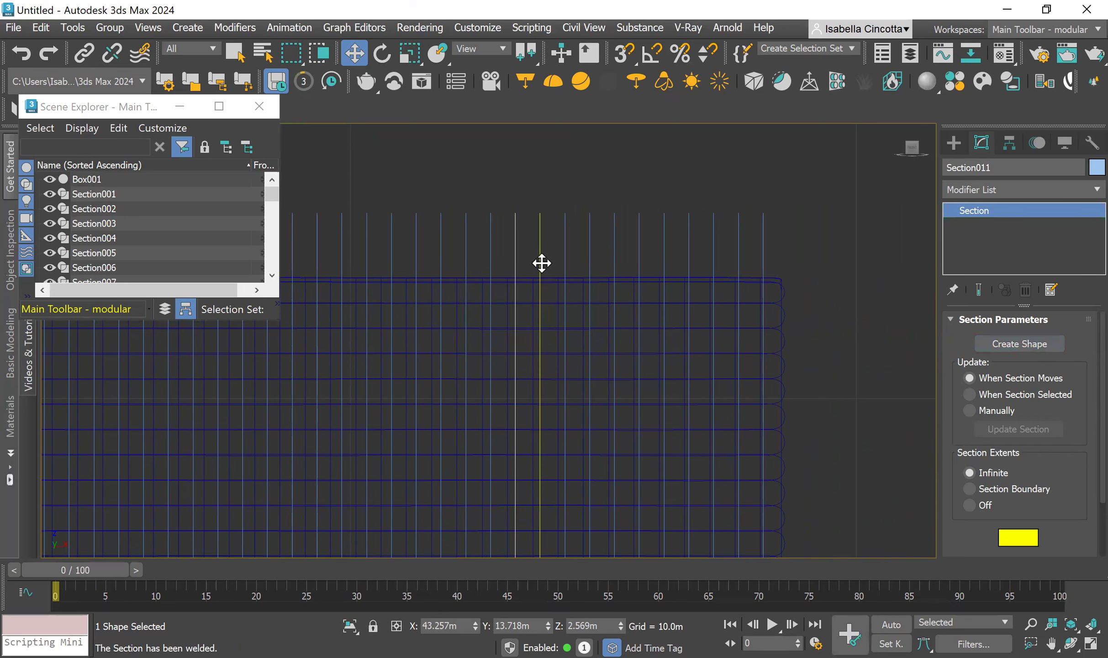
click(1057, 350)
click(640, 315)
click(565, 252)
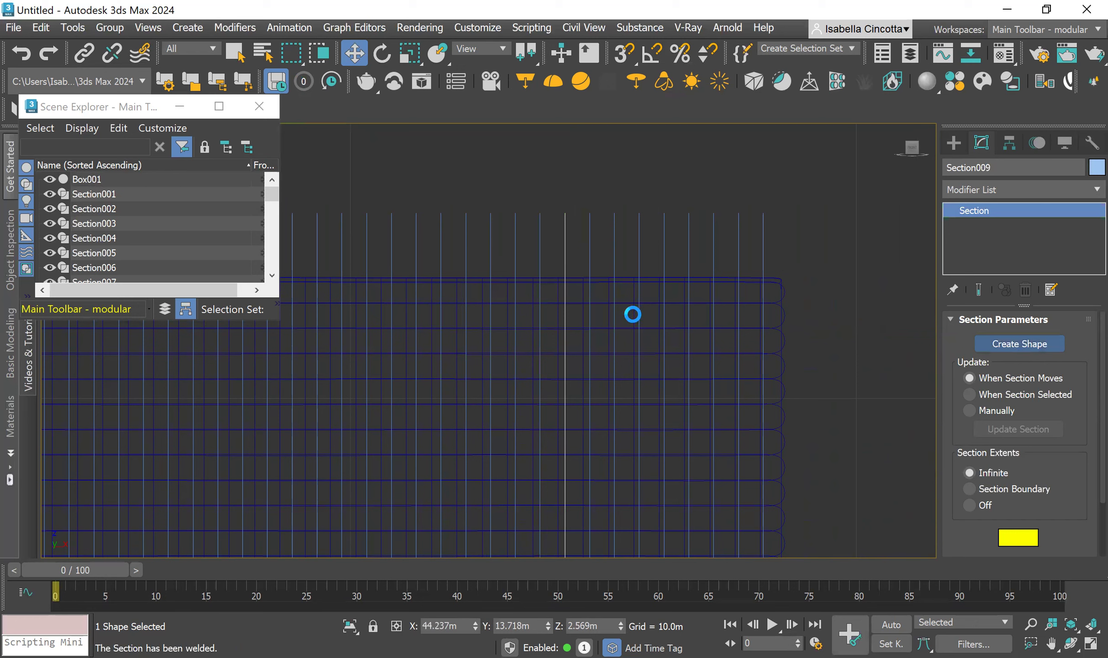
- Create a shape from each of the next two sections, Section008 and Section007, with the proposed names
click(589, 260)
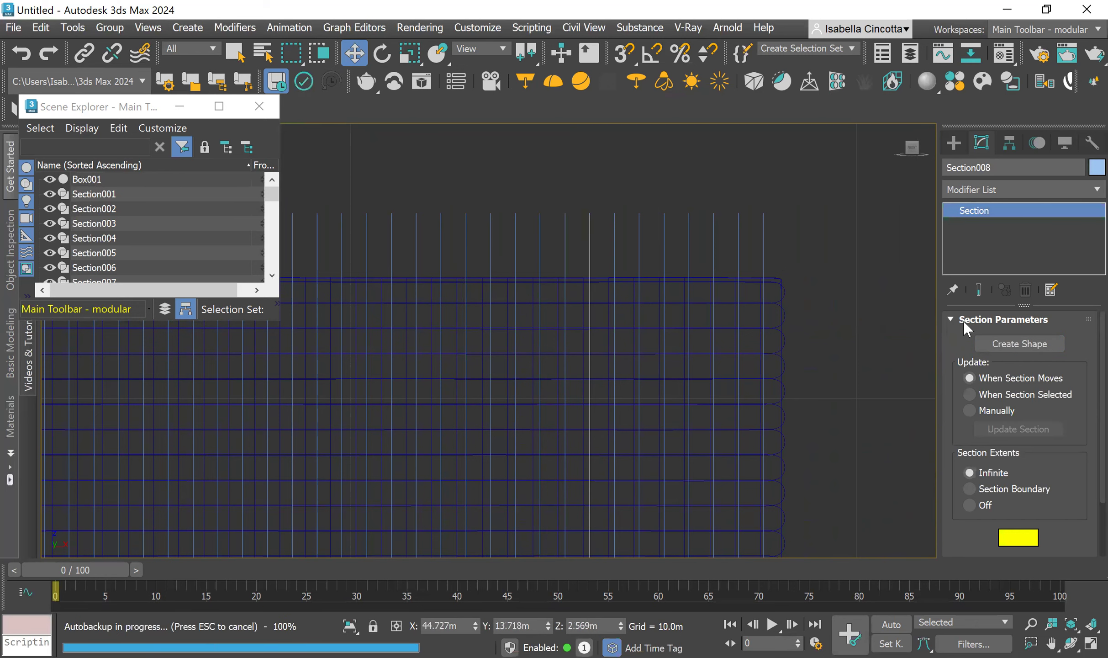
click(985, 343)
click(643, 321)
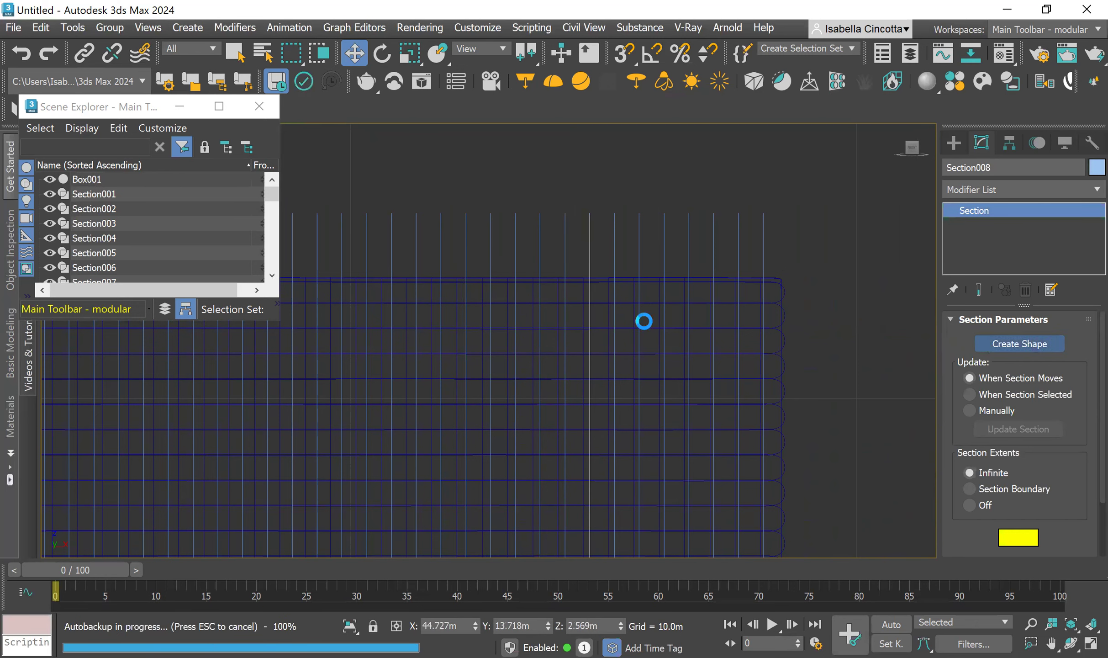
click(614, 263)
click(997, 343)
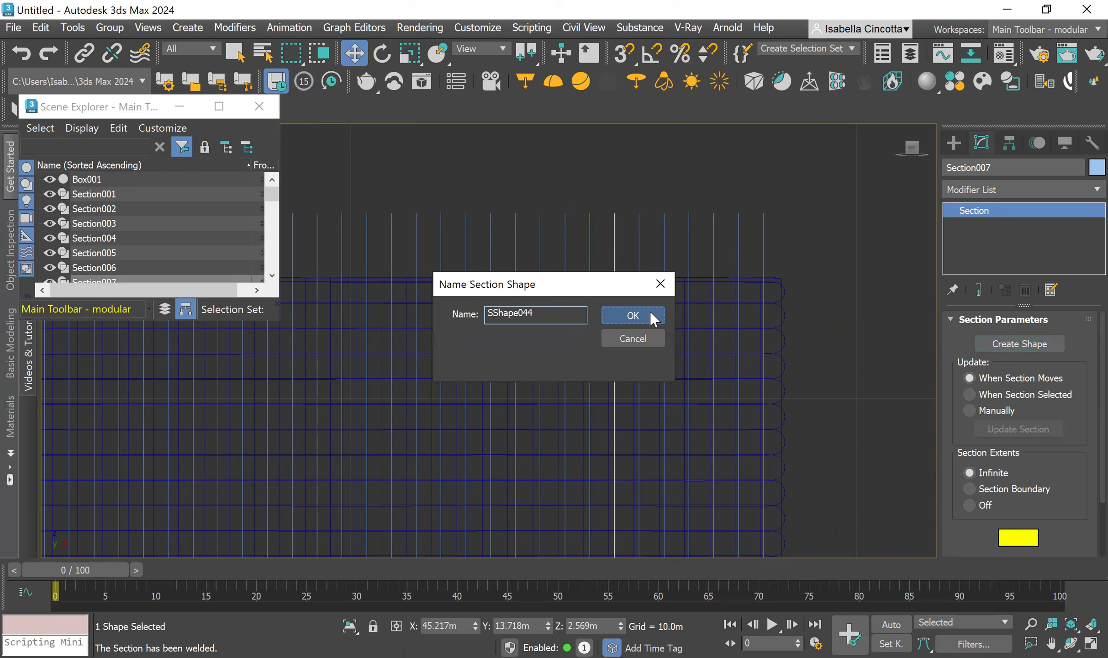
click(654, 316)
- Create a shape from Section006 and another from Section005, keeping the proposed names
click(639, 264)
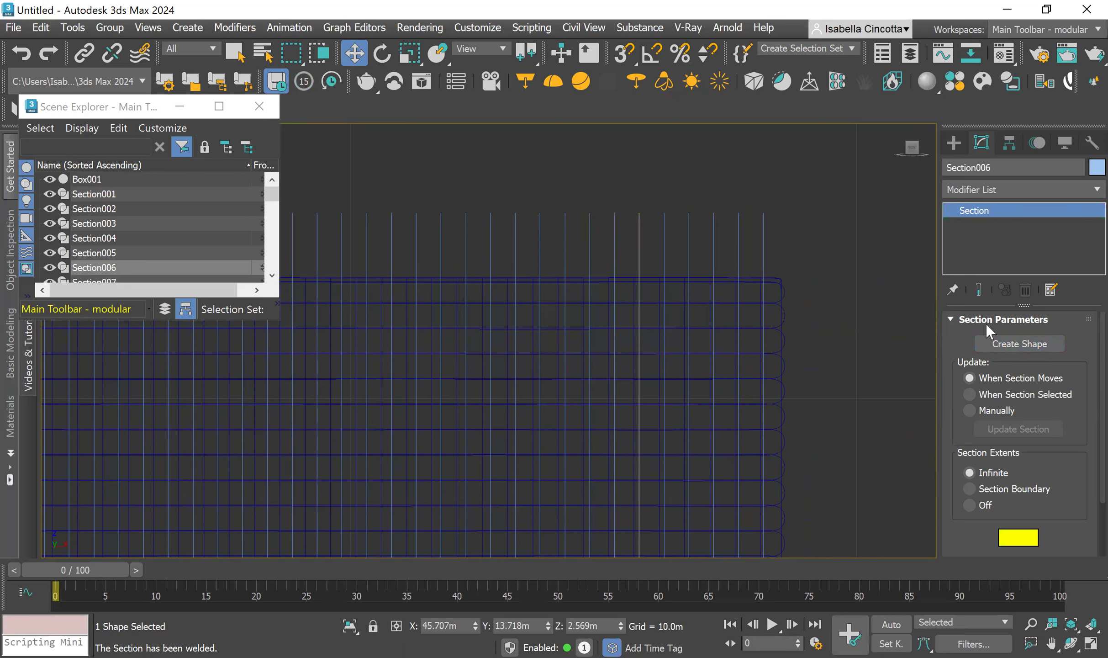
click(988, 343)
click(639, 314)
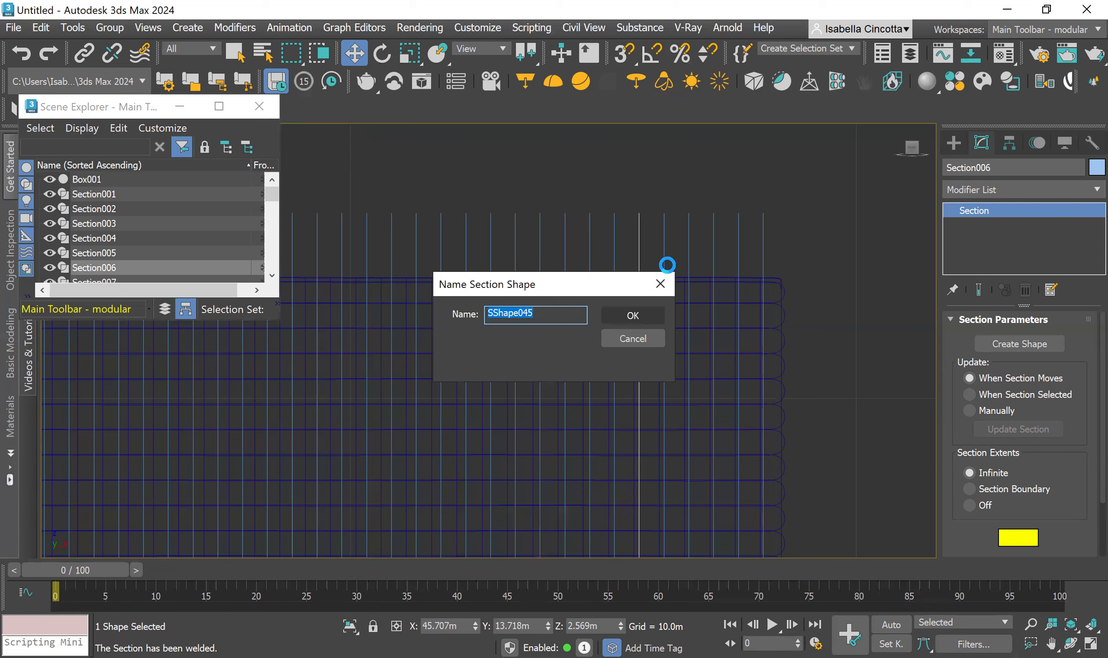
click(667, 263)
click(667, 266)
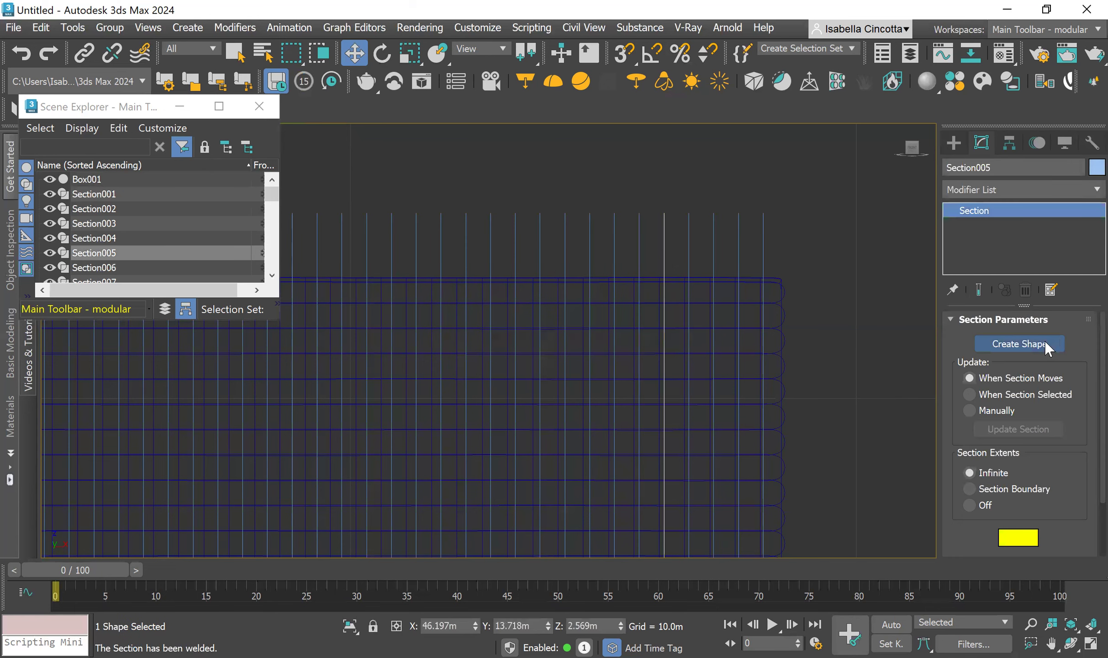
click(987, 344)
click(628, 318)
- Create individual shapes from Section004 and Section003, accepting the proposed names
click(690, 264)
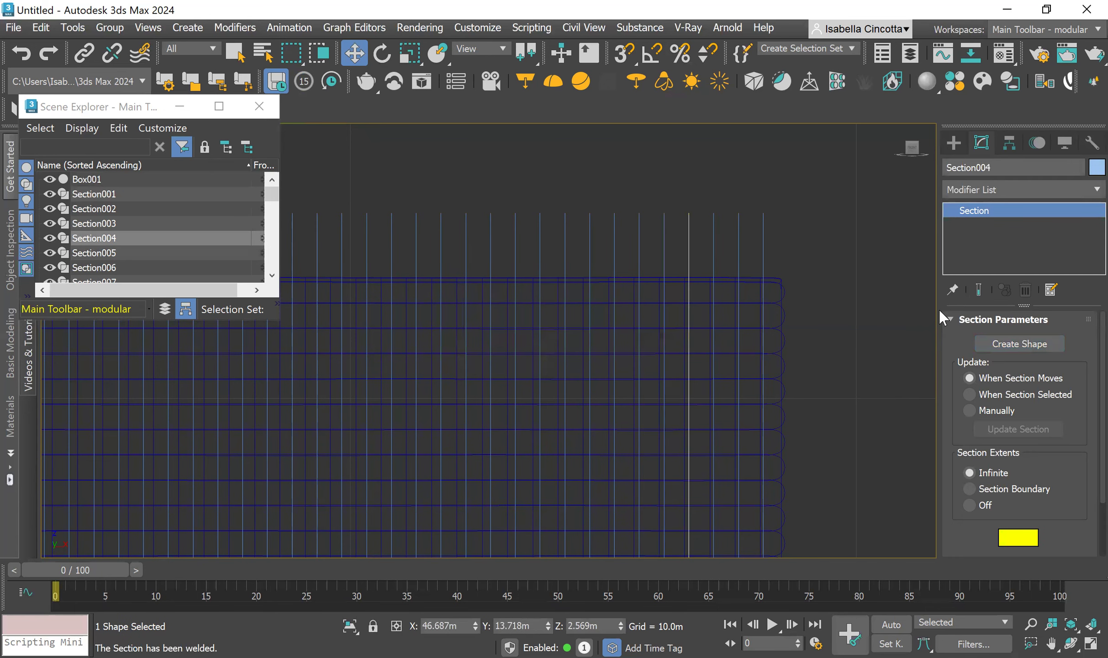
click(997, 344)
click(623, 312)
click(711, 264)
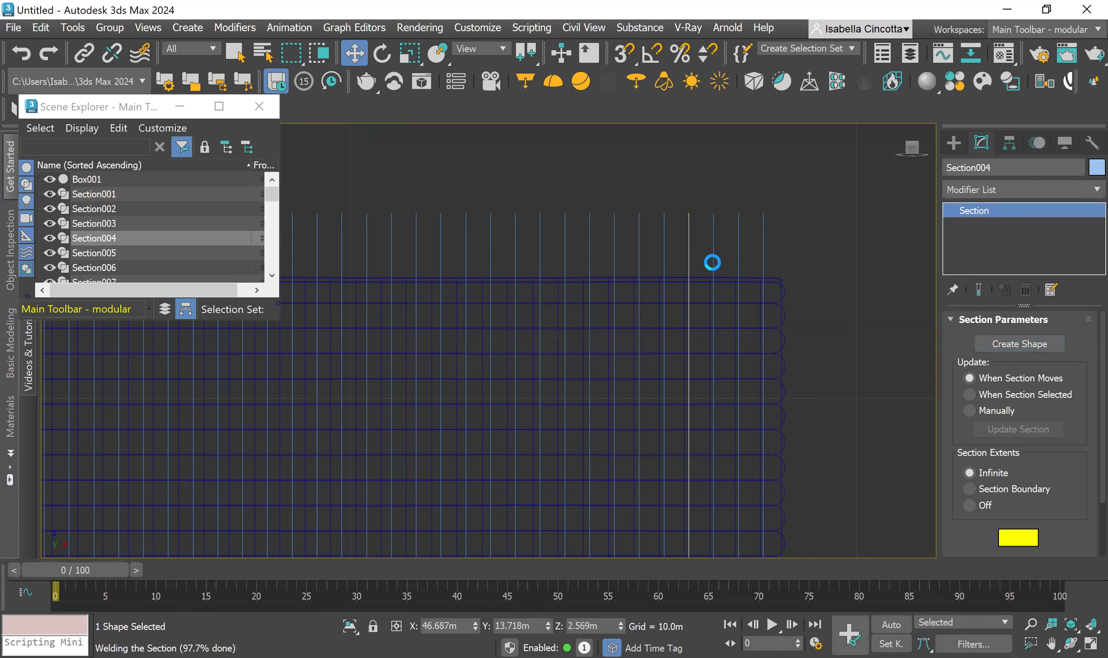
click(650, 313)
- Create a shape from Section002, the second section from the block's end, with the proposed name
click(739, 261)
click(1002, 342)
click(643, 312)
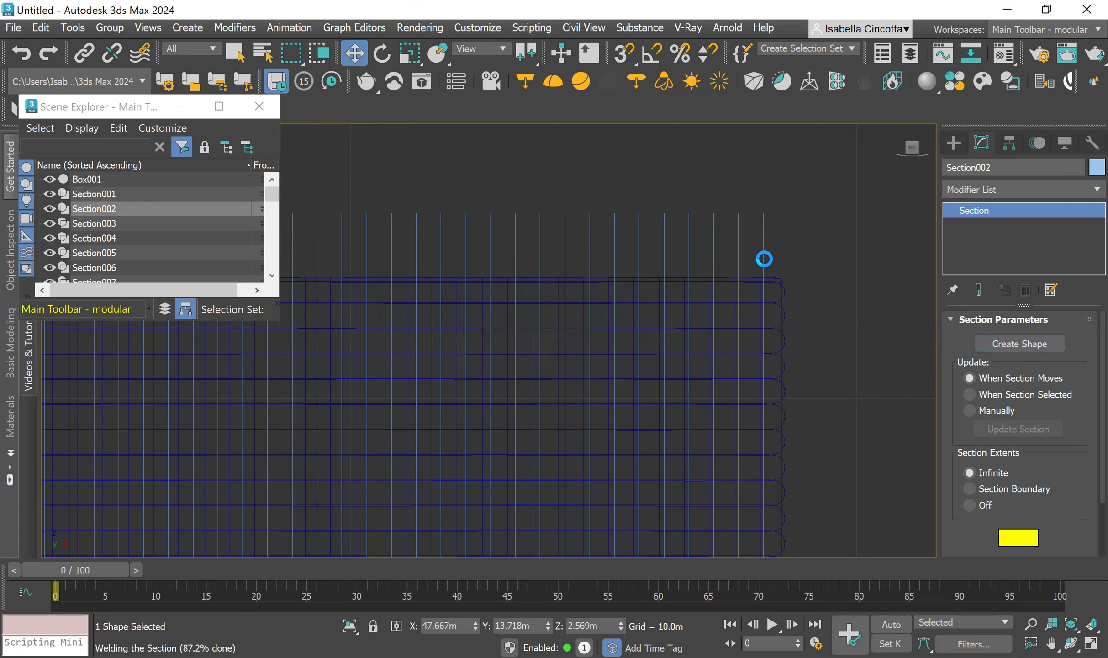
- Create a shape from Section001, the last section at the block's end, accepting the proposed name
click(763, 259)
click(1000, 343)
click(643, 315)
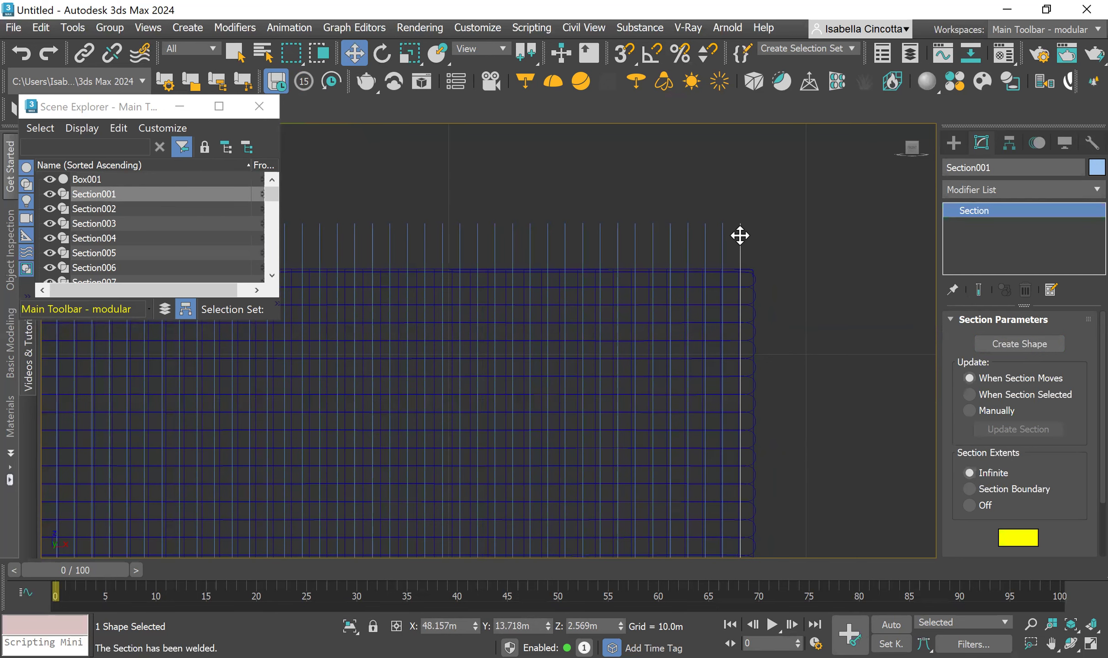
middle_drag(740, 236, 763, 218)
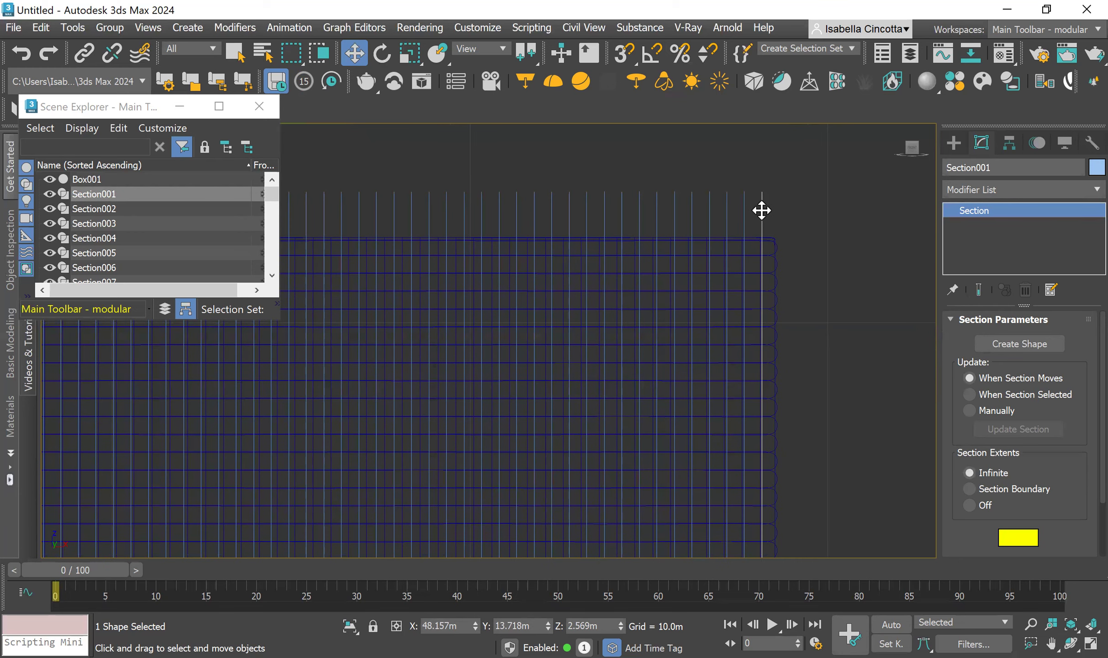
scroll(688, 245, down, 3)
scroll(680, 328, down, 3)
- Switch to a maximized Perspective view and hide the Box001 block
click(1090, 643)
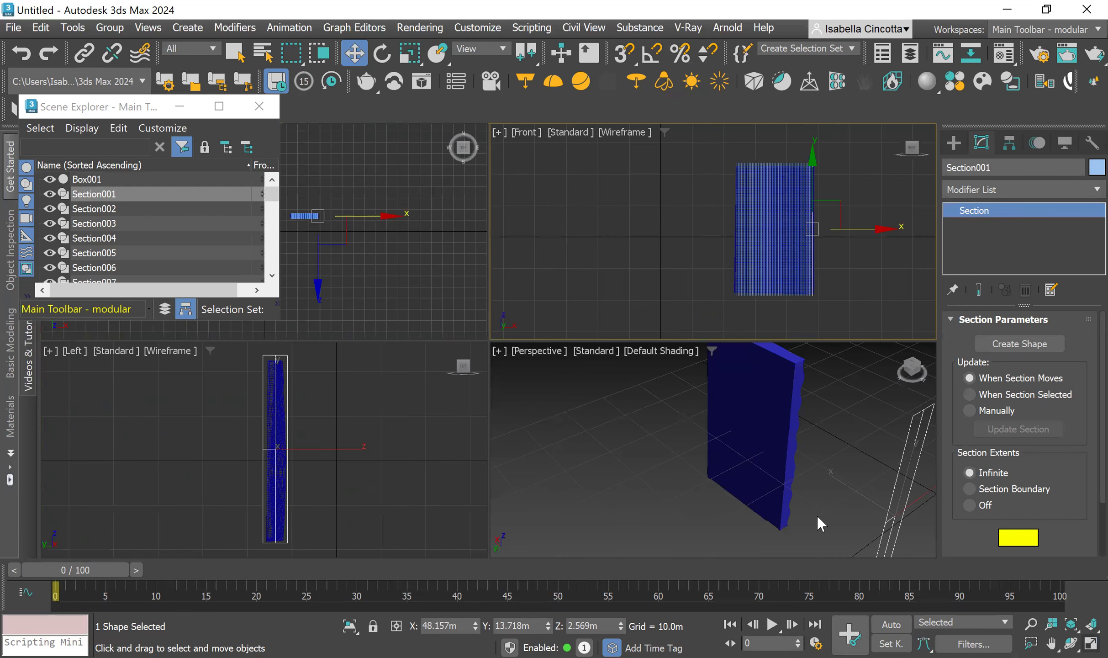
click(538, 350)
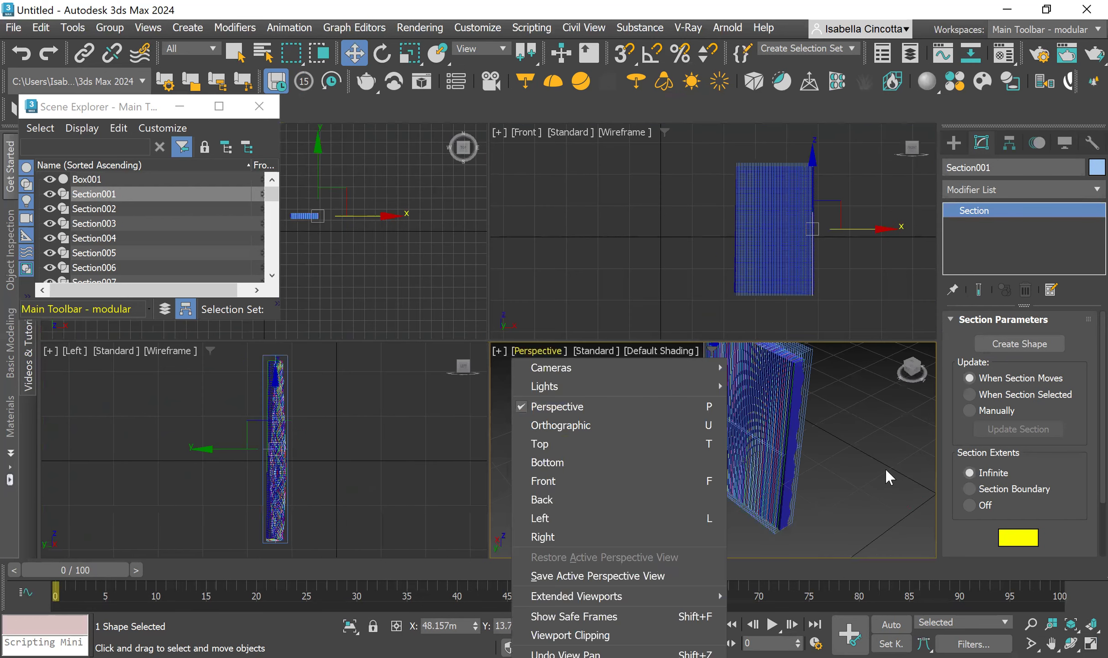
click(885, 469)
click(1090, 641)
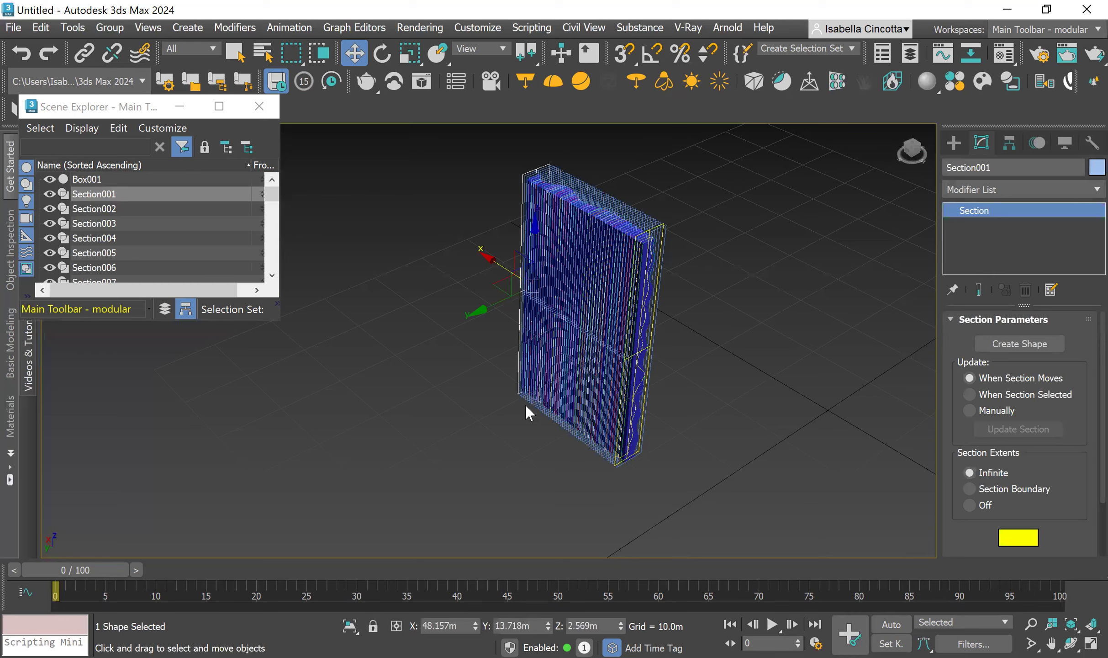
mouse_move(538, 444)
alt+middle_down()
mouse_move(632, 444)
mouse_move(639, 408)
mouse_move(563, 400)
mouse_move(700, 408)
mouse_move(688, 416)
mouse_move(665, 399)
mouse_move(632, 399)
mouse_move(603, 363)
mouse_move(635, 390)
alt+middle_up()
scroll(572, 331, up, 3)
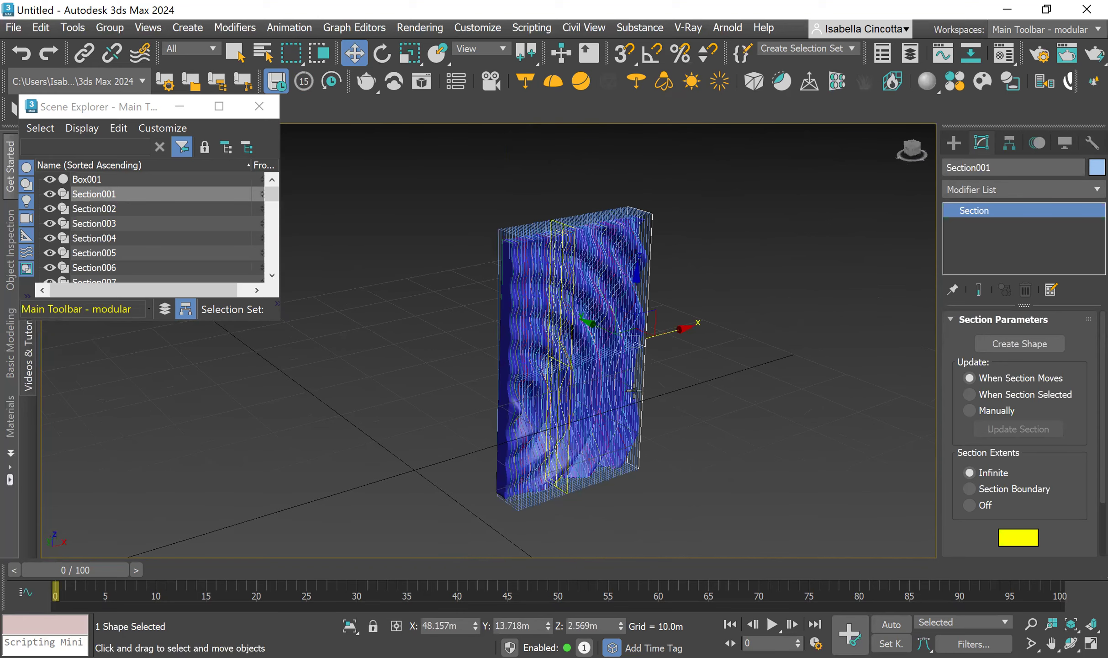
click(48, 178)
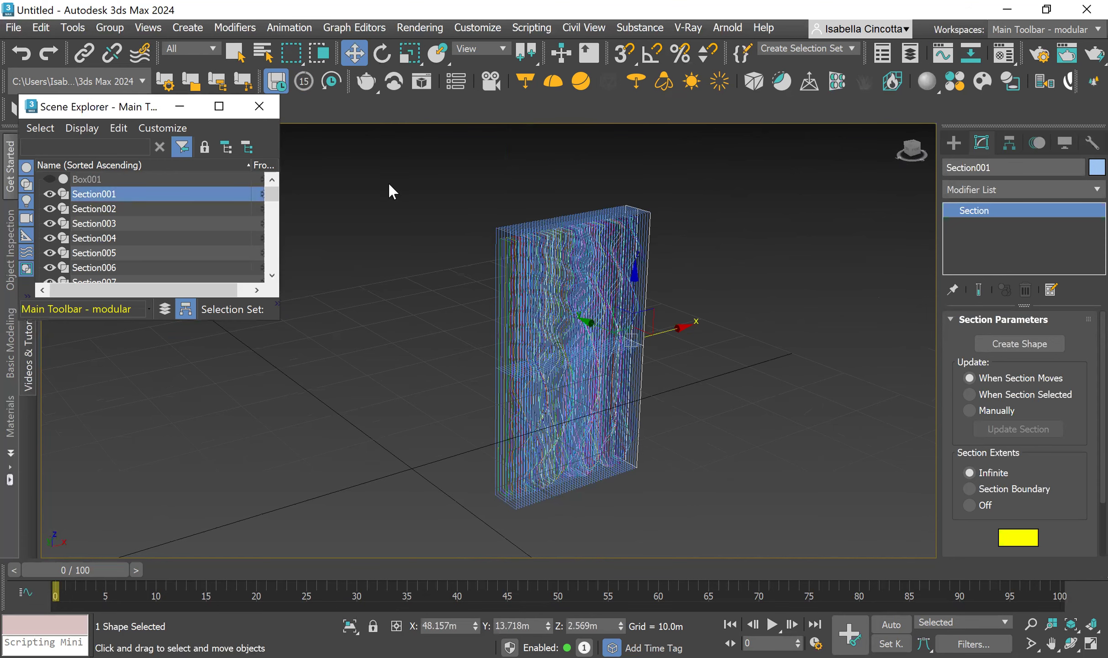
- Examine the created profile shapes among the section frames and check the SShape entries in the object list
click(388, 183)
scroll(526, 231, up, 3)
middle_drag(558, 245, 463, 211)
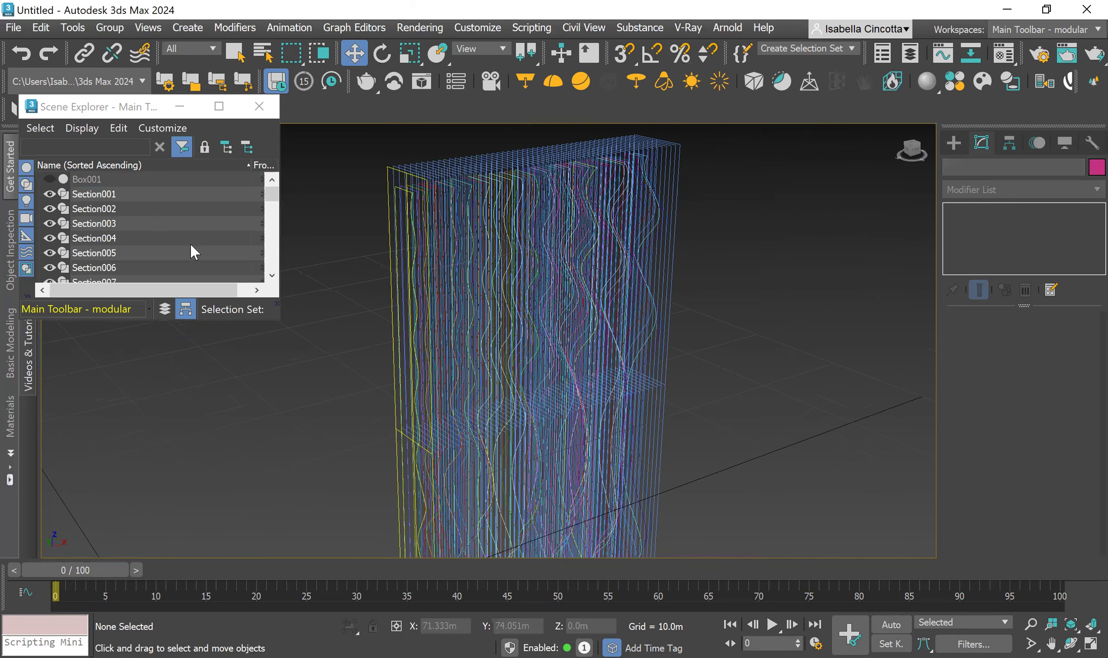
scroll(194, 252, down, 20)
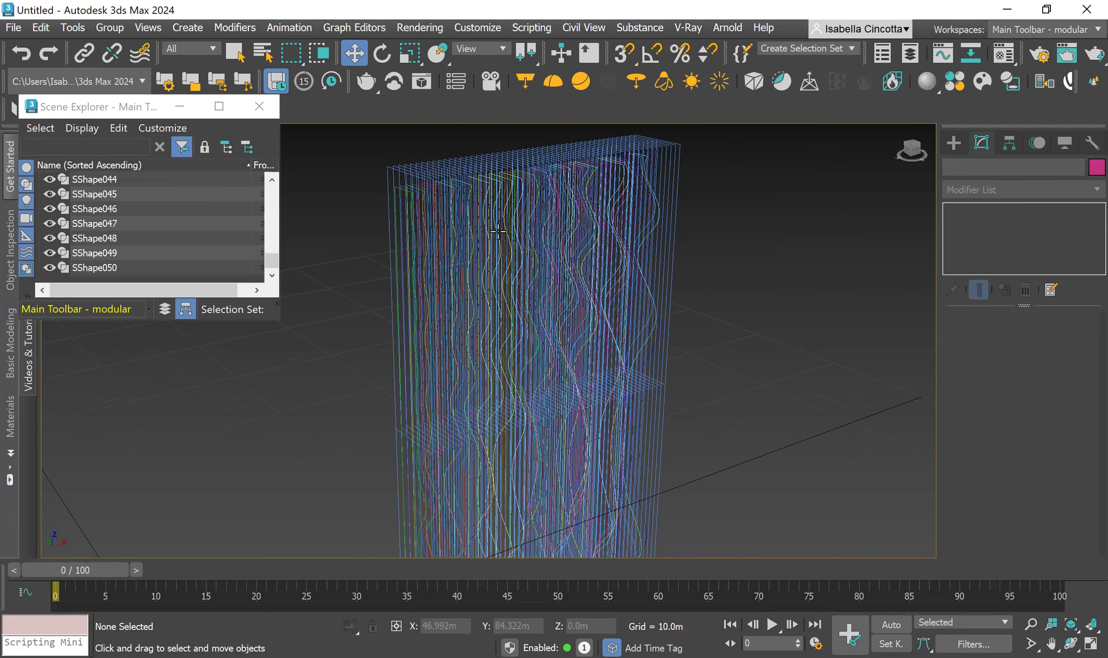
scroll(502, 221, up, 5)
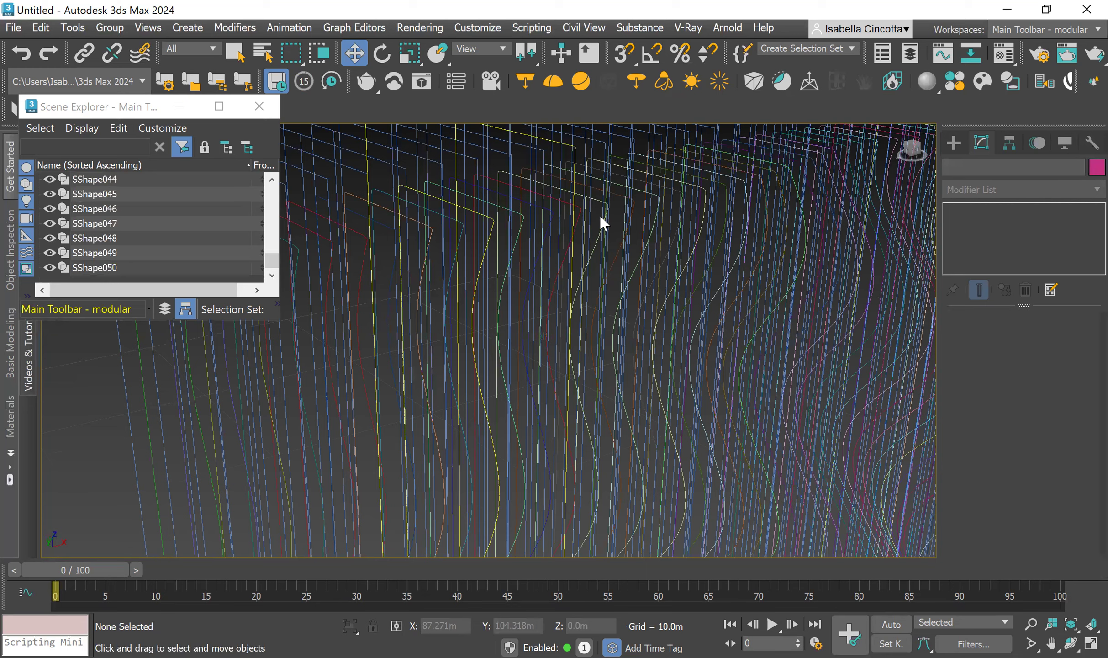
scroll(448, 221, down, 3)
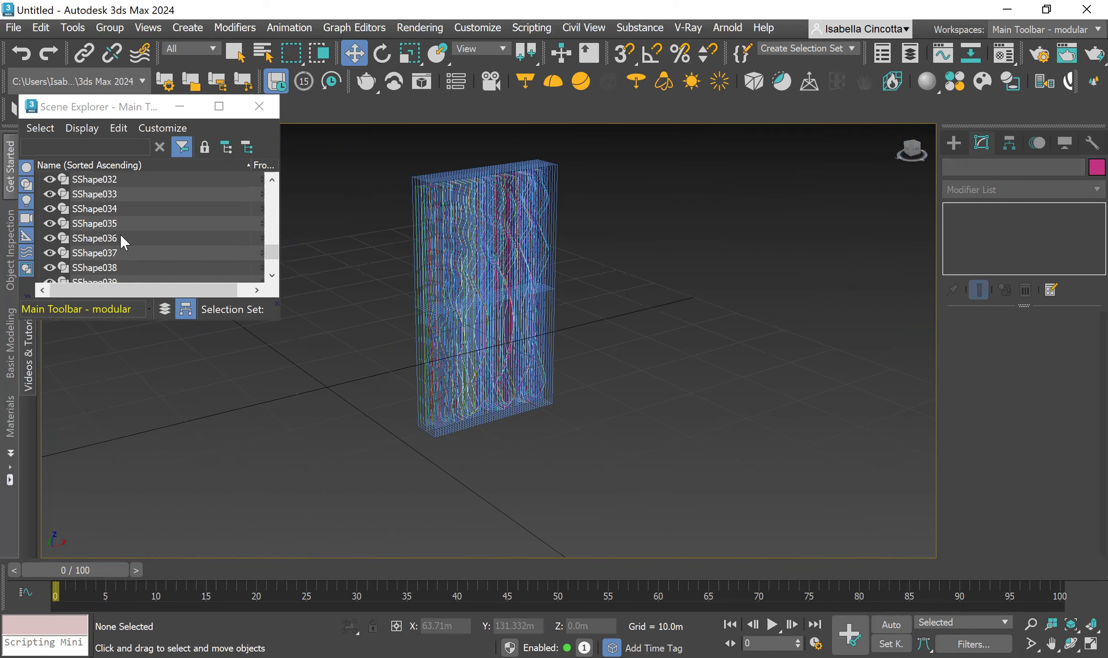
scroll(120, 236, up, 11)
scroll(128, 242, up, 2)
scroll(124, 259, down, 1)
- Select all 50 section objects, Section001 to Section050, and hide them so only the profile shapes remain displayed
click(125, 238)
scroll(131, 234, up, 15)
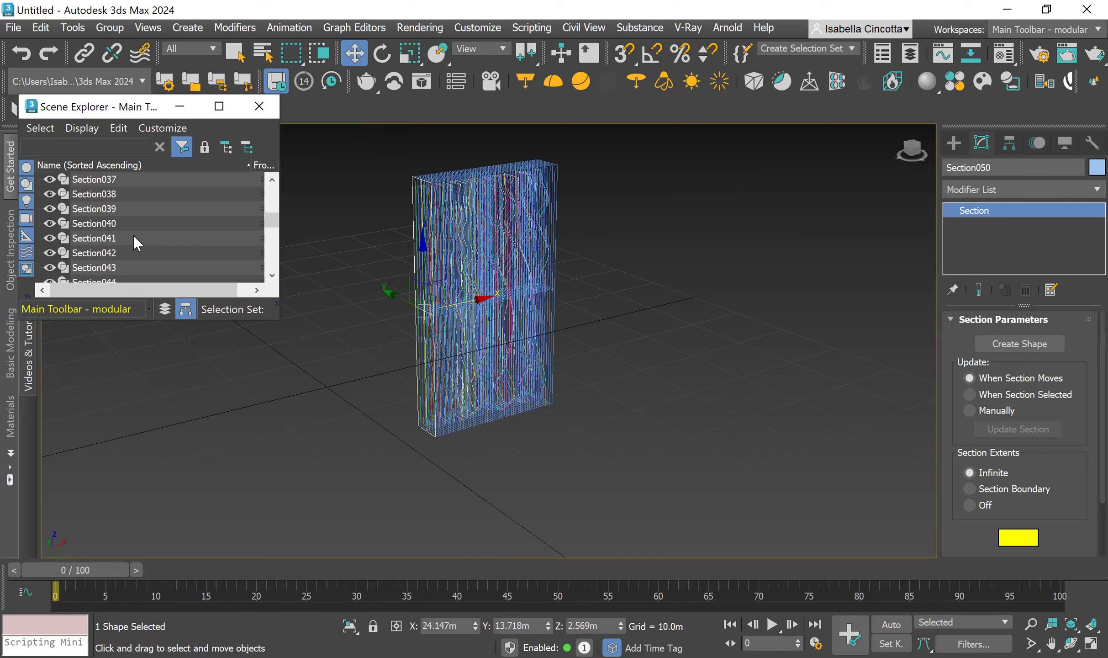
shift+click(120, 194)
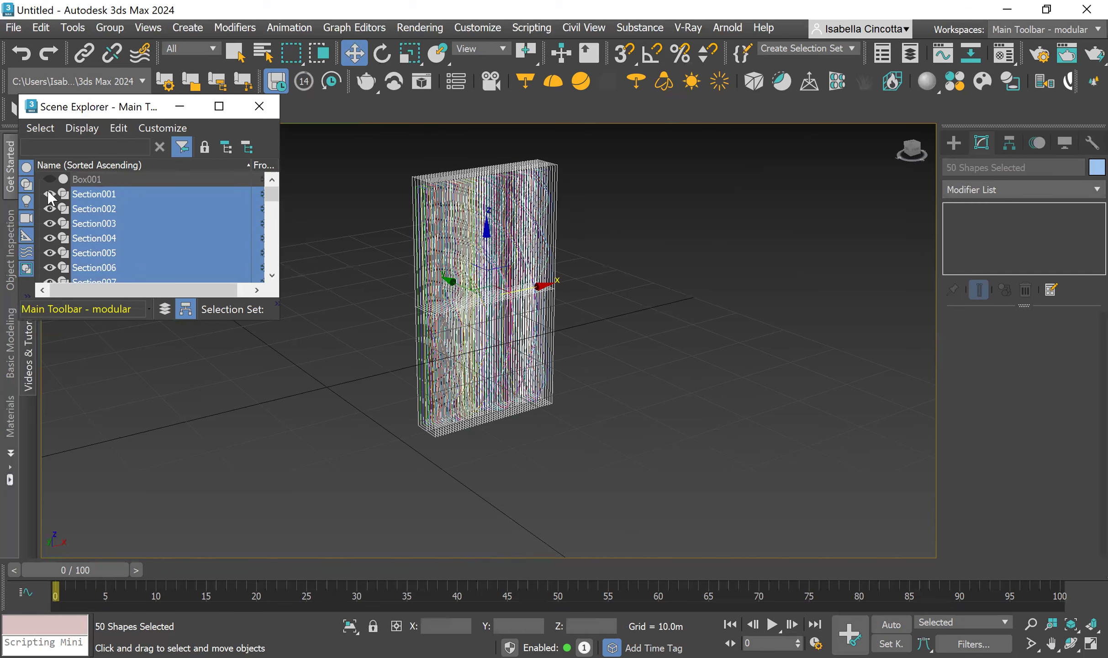
click(49, 193)
click(642, 258)
- Select all 50 profile shapes and rotate them together onto their side so the slices stack horizontally
scroll(446, 280, up, 3)
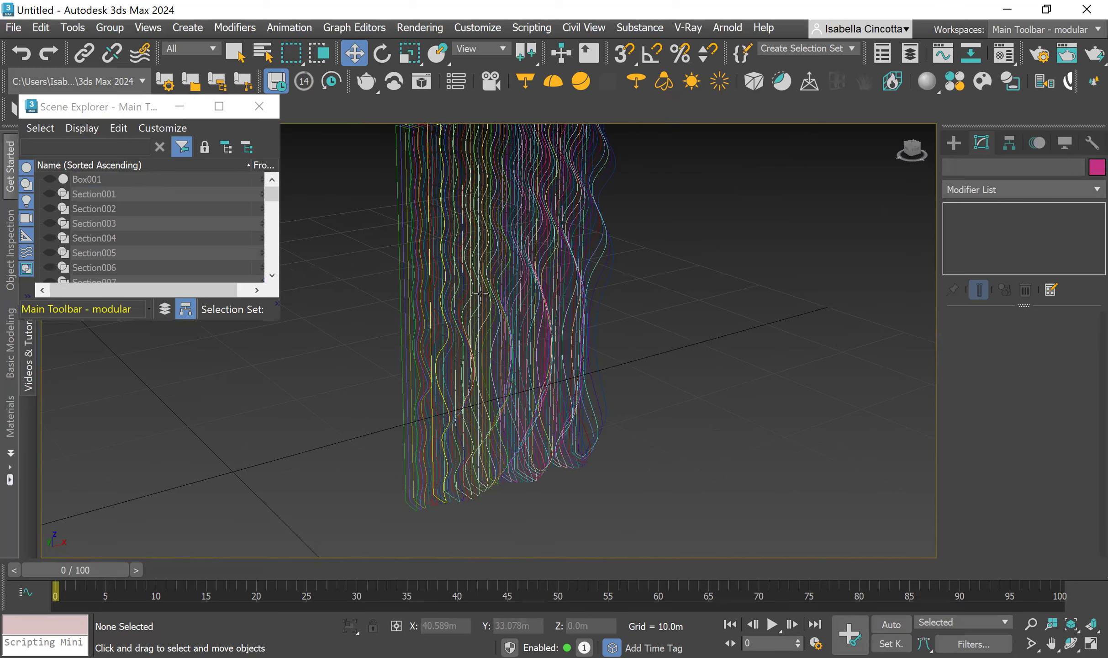
scroll(481, 332, down, 3)
drag(405, 194, 647, 480)
click(381, 53)
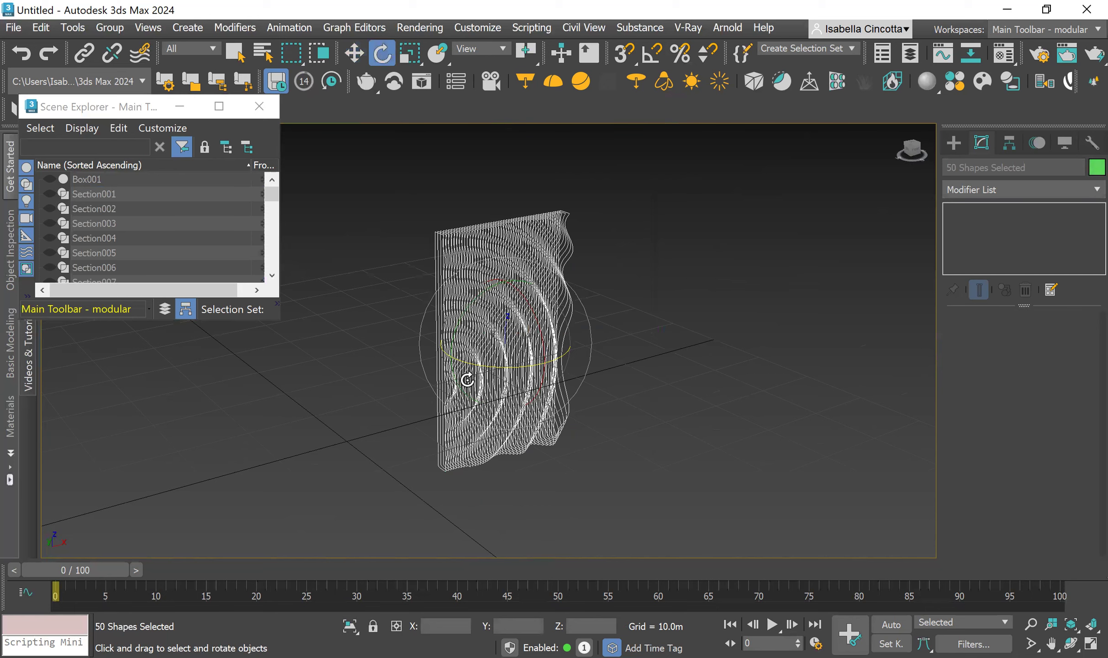
click(590, 467)
key(ctrl+z)
scroll(514, 380, up, 3)
alt+middle_drag(538, 457, 492, 326)
drag(497, 324, 541, 263)
alt+middle_drag(485, 444, 556, 327)
drag(562, 293, 567, 297)
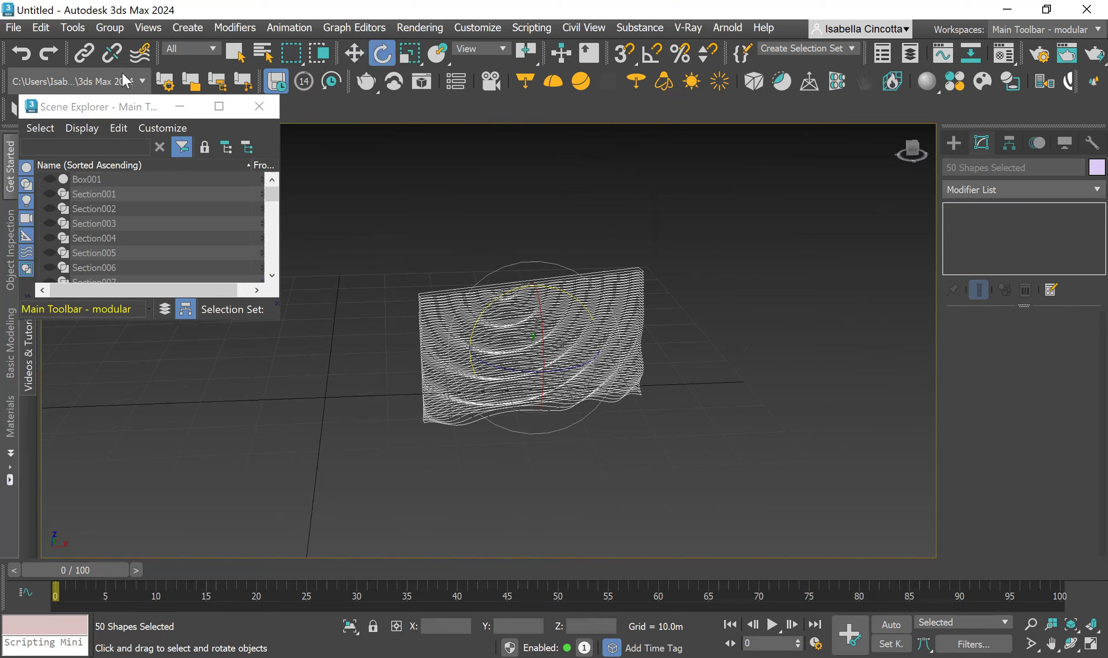
- Undo the last rotation and rotate the 50 shapes again so the stacked layers sit level
click(18, 55)
drag(584, 301, 623, 368)
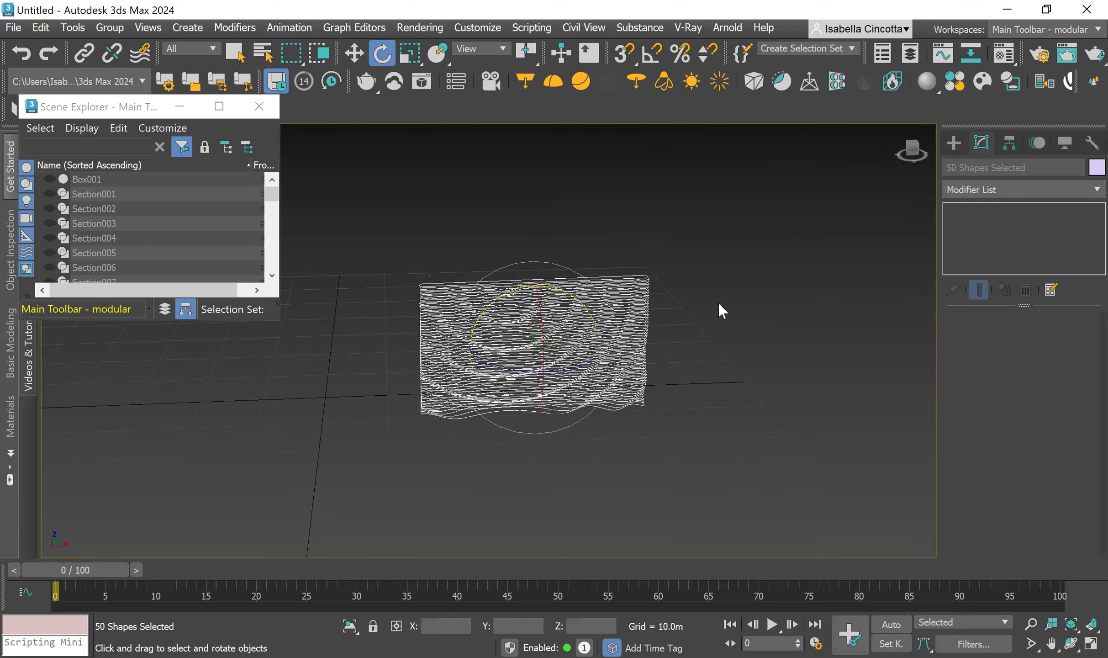
click(721, 311)
- Select the 50 rotated shapes and move them upward along the Z axis
drag(671, 438, 385, 228)
click(358, 53)
drag(536, 299, 542, 230)
click(715, 231)
- Apply an Extrude modifier to all 50 profile shapes at once
drag(697, 385, 390, 199)
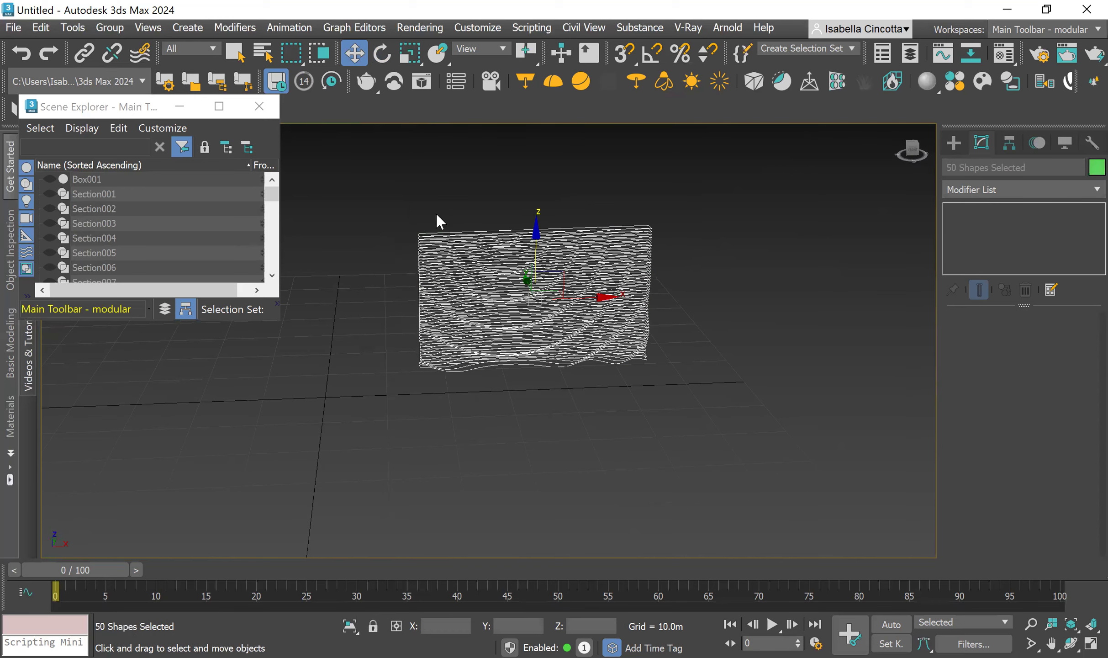
click(1000, 189)
text(e)
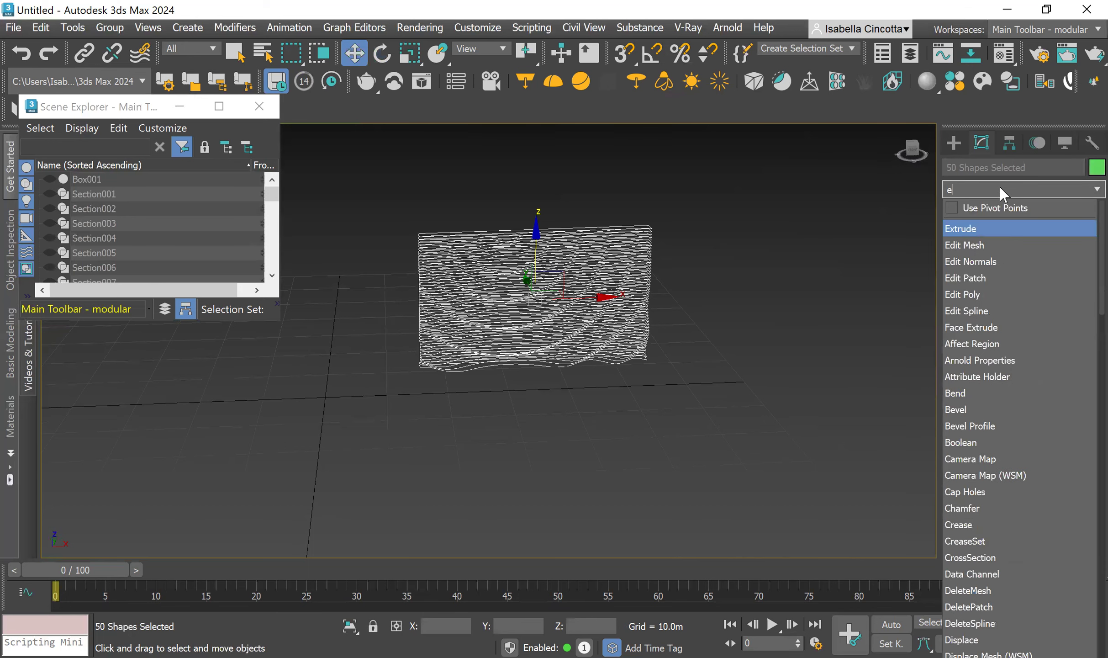
text(xtr)
click(995, 225)
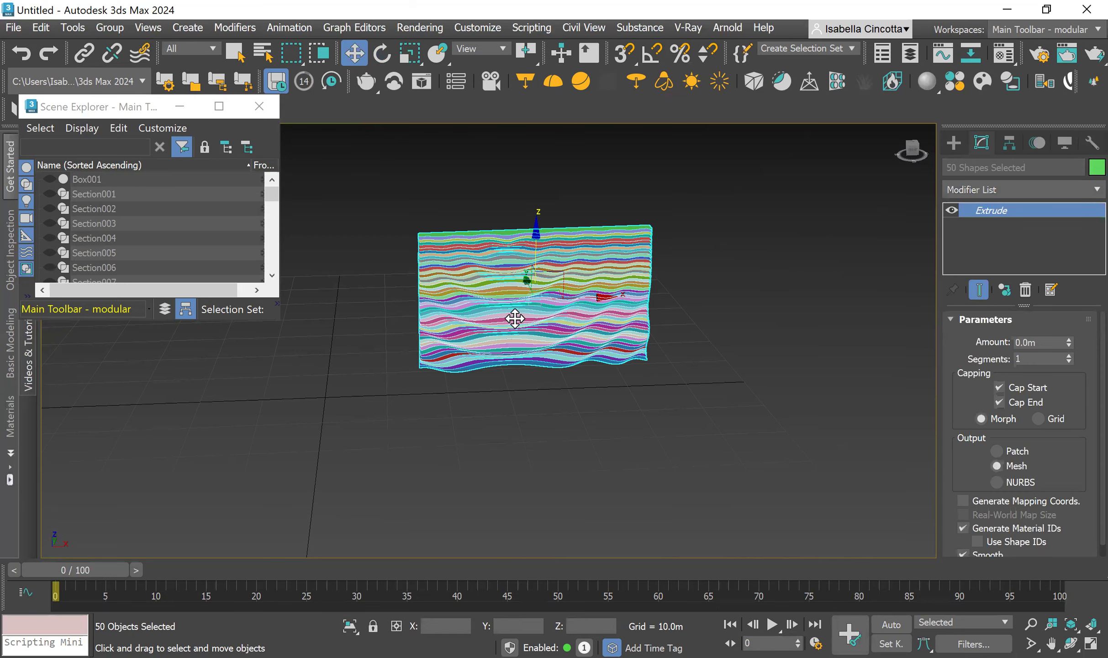
- Set the Extrude amount of the 50 shapes to 0.5 m
scroll(548, 337, up, 2)
scroll(498, 368, up, 2)
scroll(498, 382, down, 5)
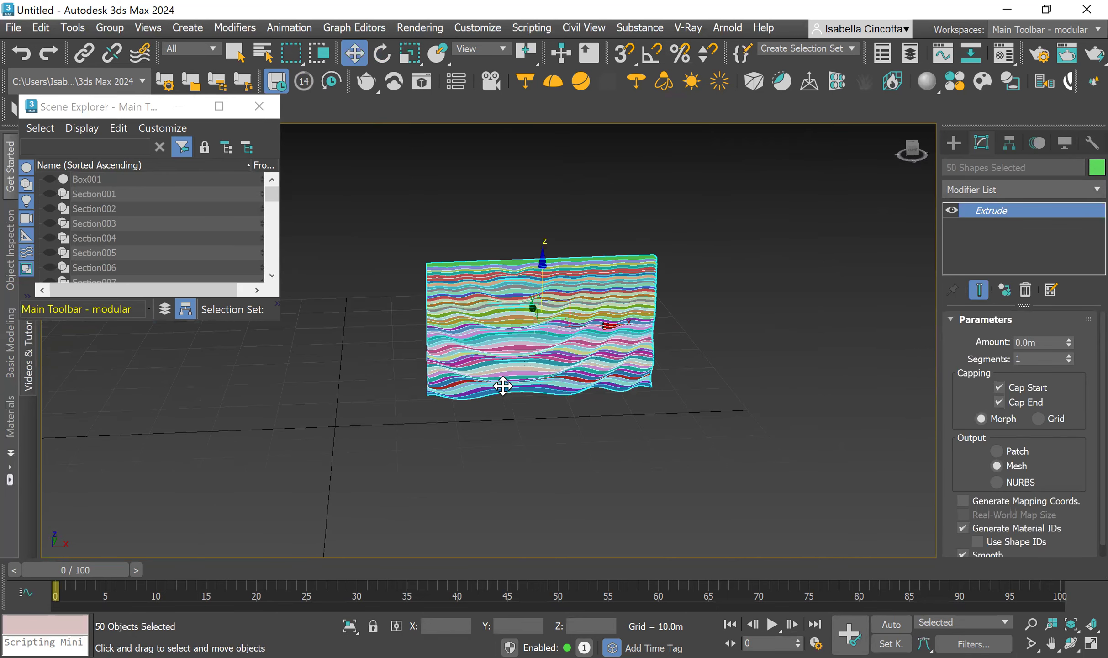
alt+middle_drag(519, 389, 510, 351)
scroll(640, 398, up, 2)
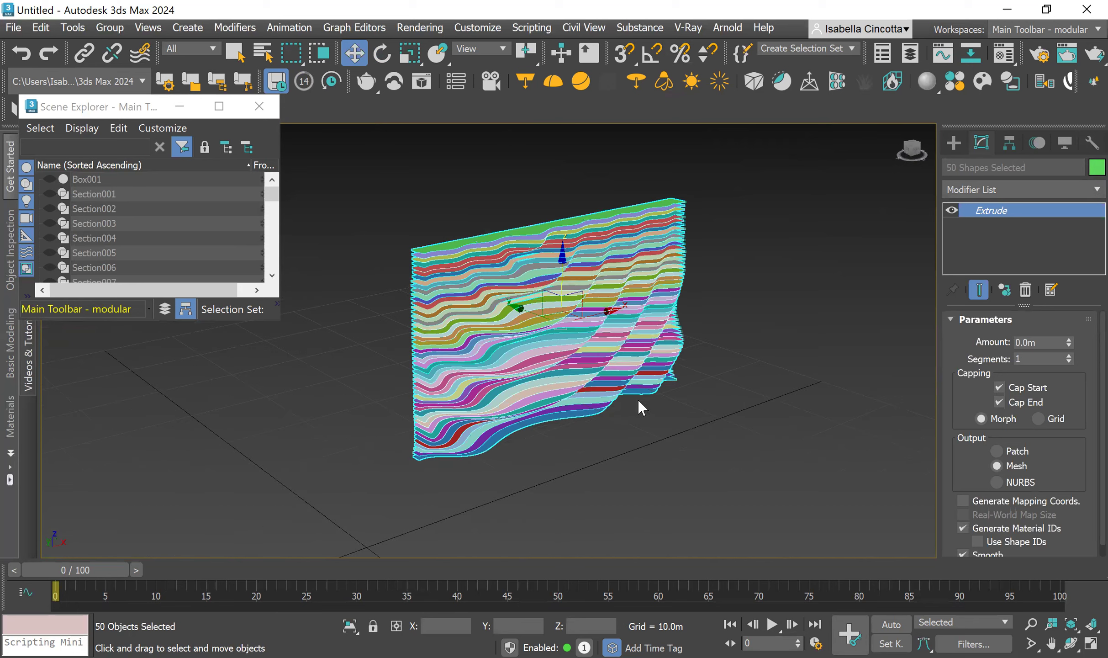
alt+middle_drag(725, 396, 709, 395)
click(1048, 342)
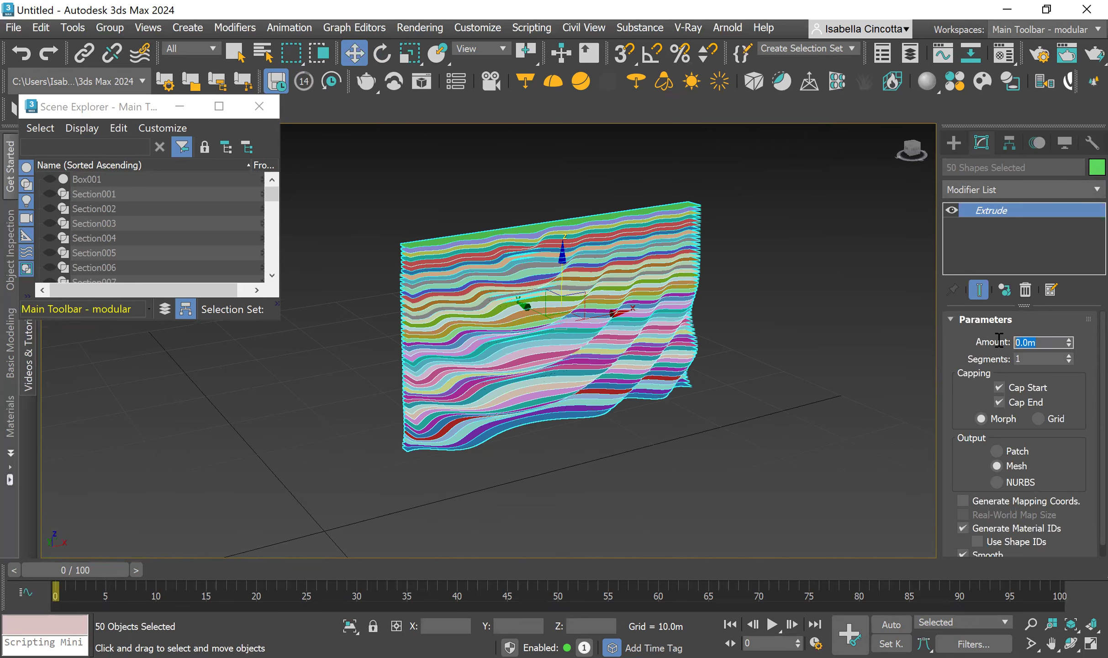
text(0.5)
key(Return)
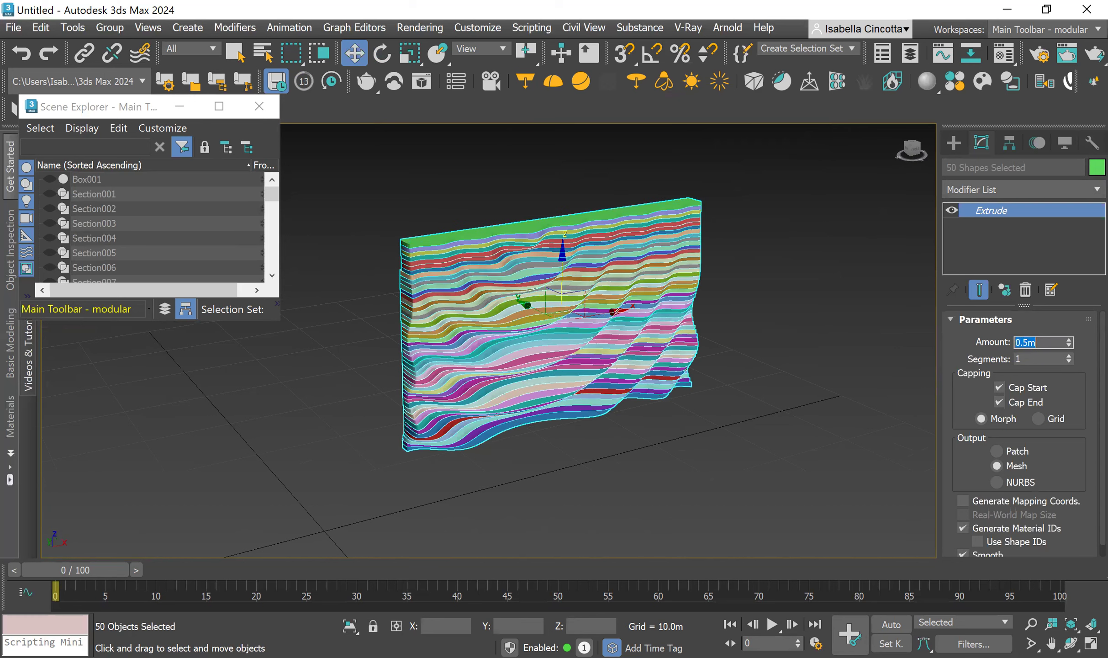
- Try an Extrude amount of 5 m on the 50 shapes and return it to 0.5 m
text(5)
key(Return)
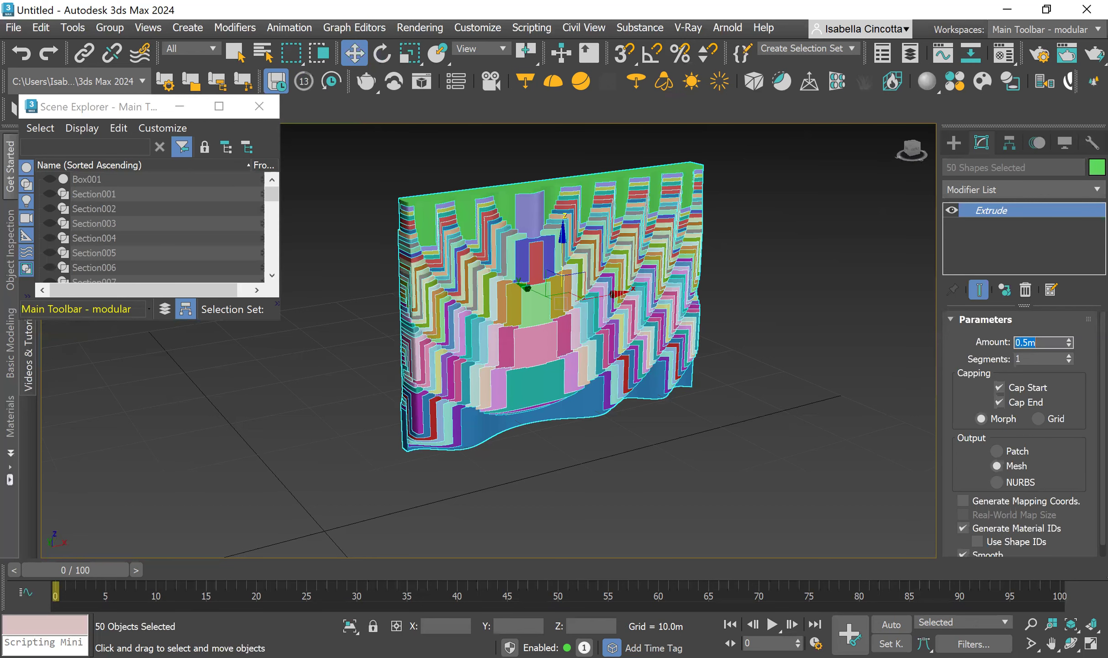
click(664, 434)
mouse_move(570, 439)
alt+middle_down()
mouse_move(480, 429)
mouse_move(564, 461)
mouse_move(603, 449)
mouse_move(542, 401)
mouse_move(558, 425)
alt+middle_up()
scroll(542, 402, up, 3)
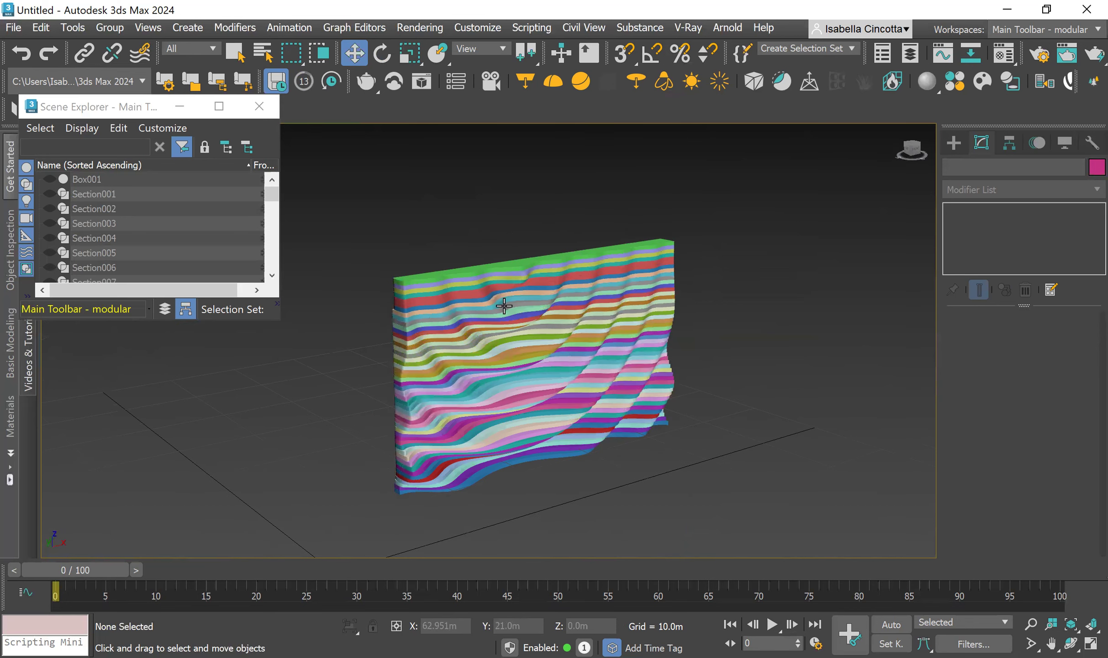
- Select all 50 extruded slices and assign them one light lavender object color from the 3ds Max palette
scroll(448, 272, down, 3)
drag(627, 450, 385, 220)
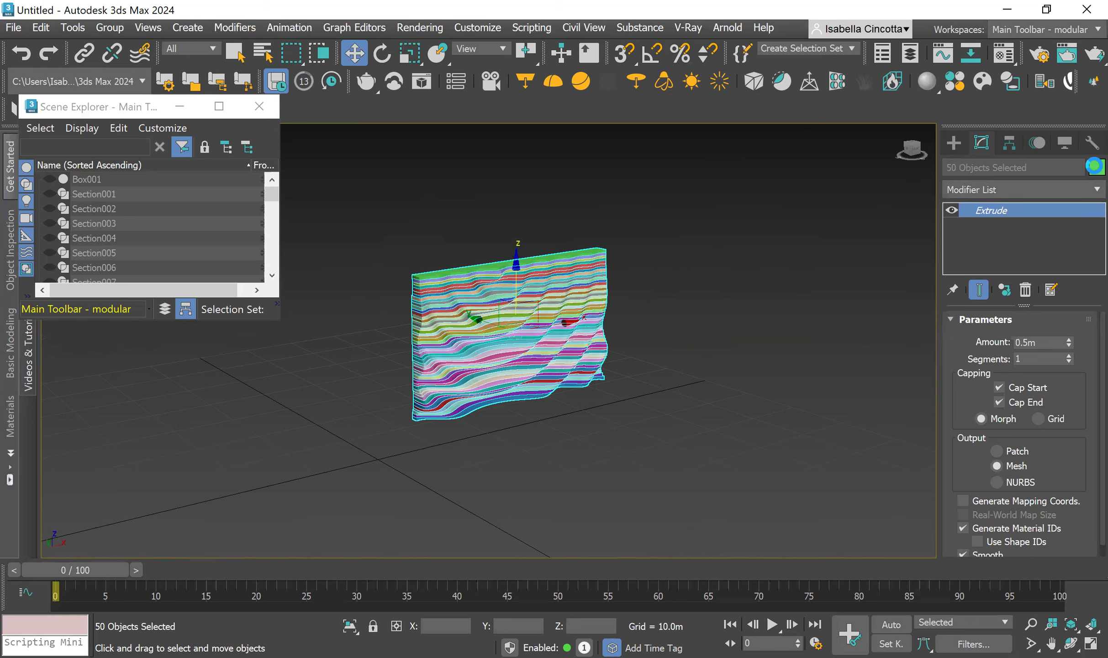
click(1095, 167)
click(602, 305)
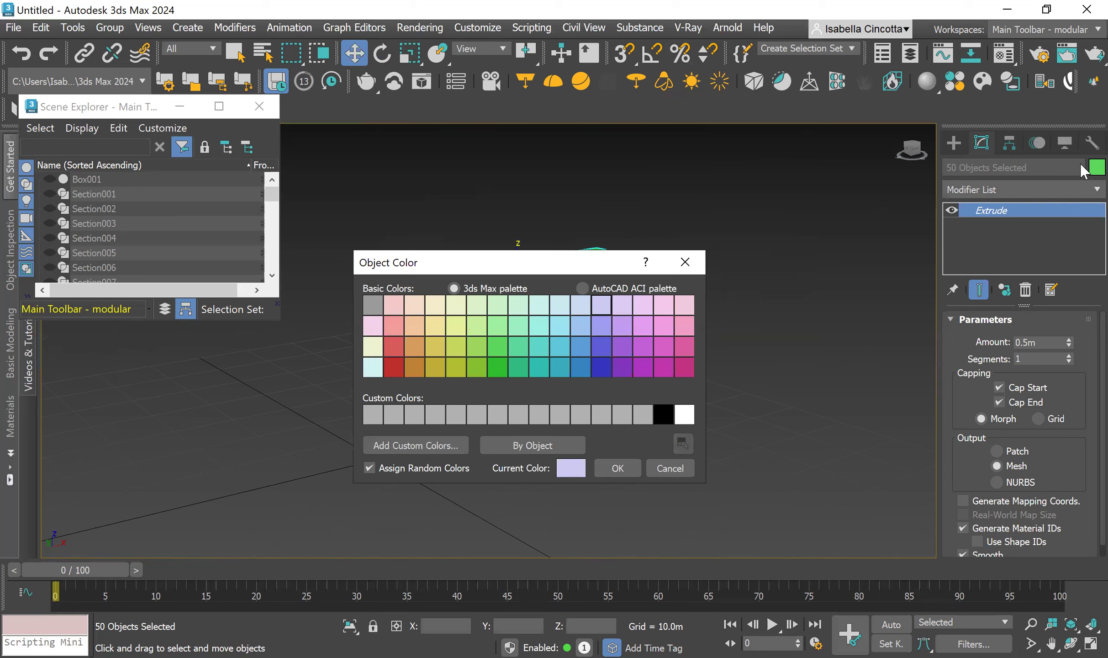
click(619, 469)
click(556, 432)
scroll(448, 351, up, 4)
scroll(504, 397, down, 2)
alt+middle_drag(499, 393, 538, 420)
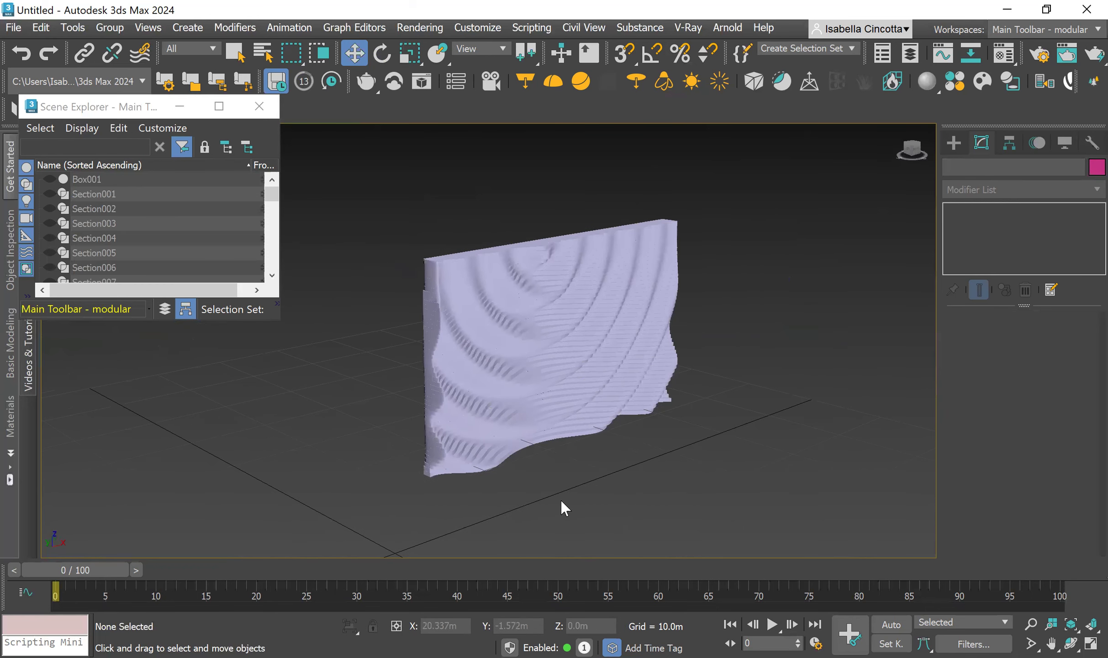